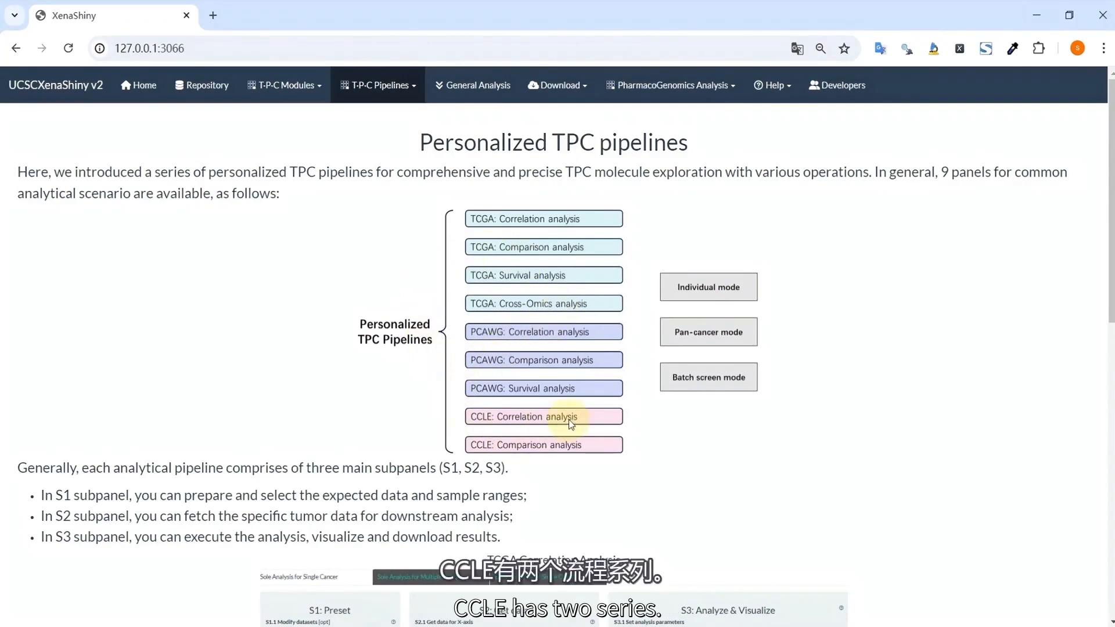
Review the Personalized TPC pipelines introduction, including the S1–S3 subpanel descriptions and the TCGA Correlation Analysis example figure
scroll(450, 436, down, 5)
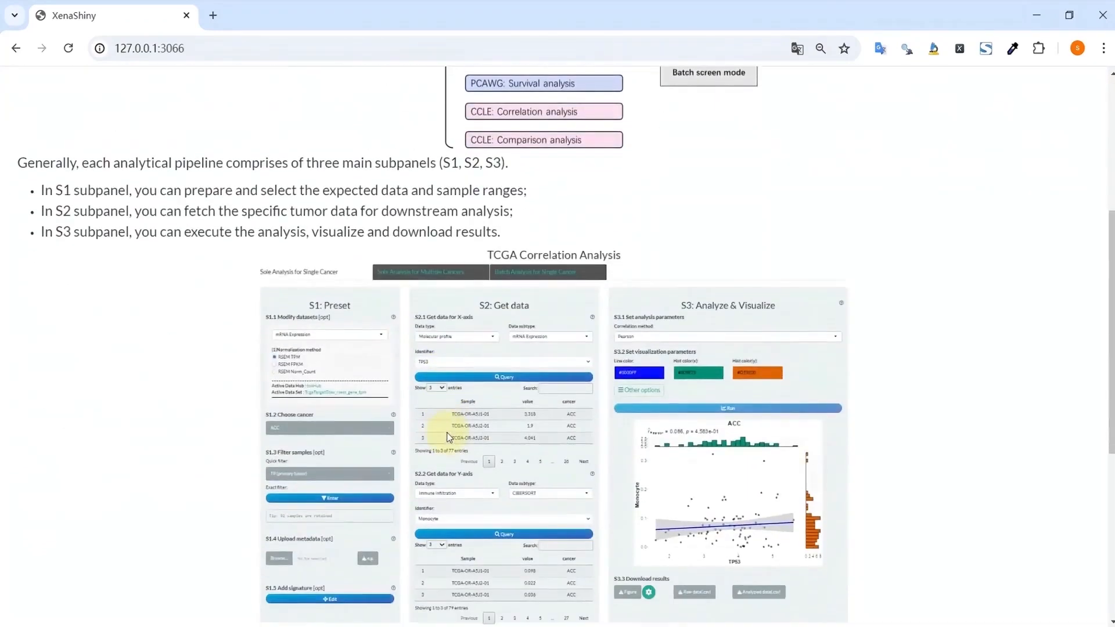
scroll(450, 427, down, 1)
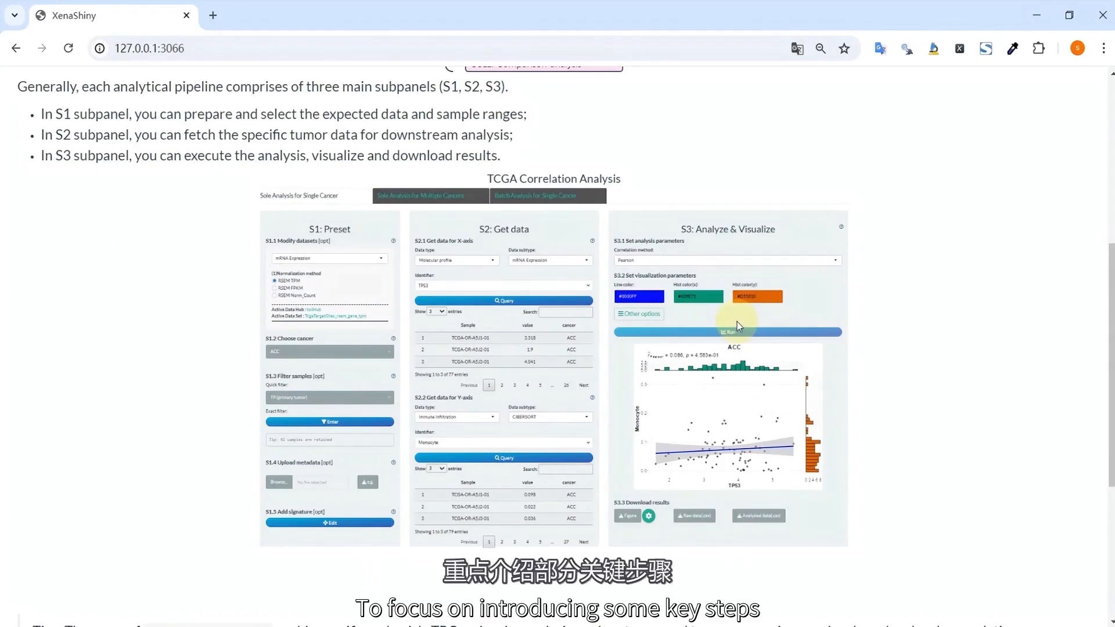
scroll(344, 156, up, 6)
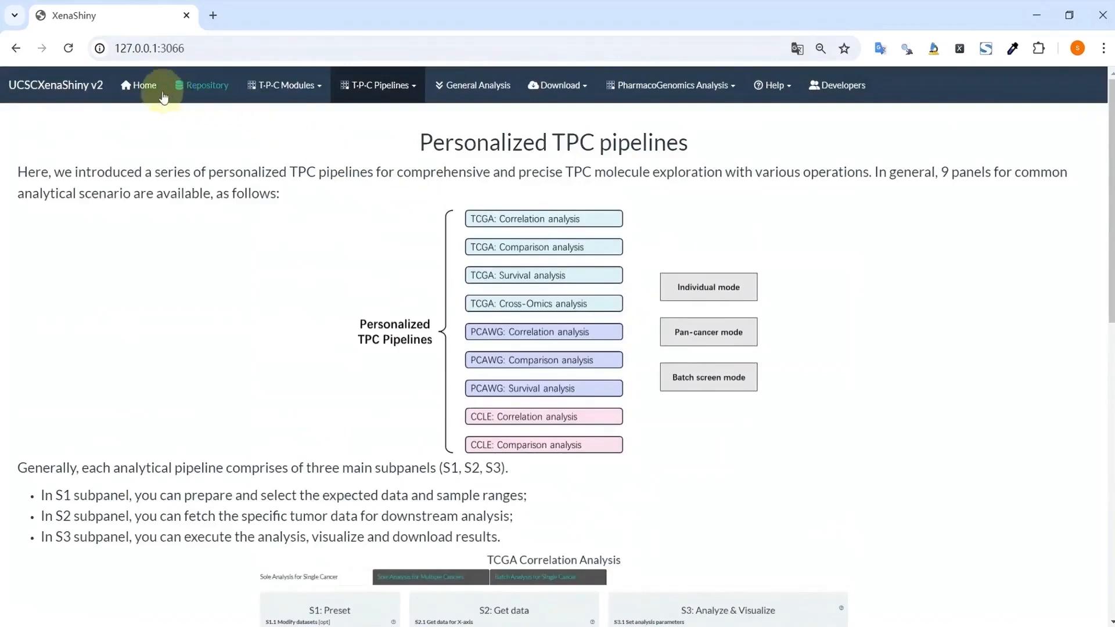
Open the tutorial book from the XenaShiny homepage and go to chapter 11, Personalized TPC pipelines(1)
click(141, 86)
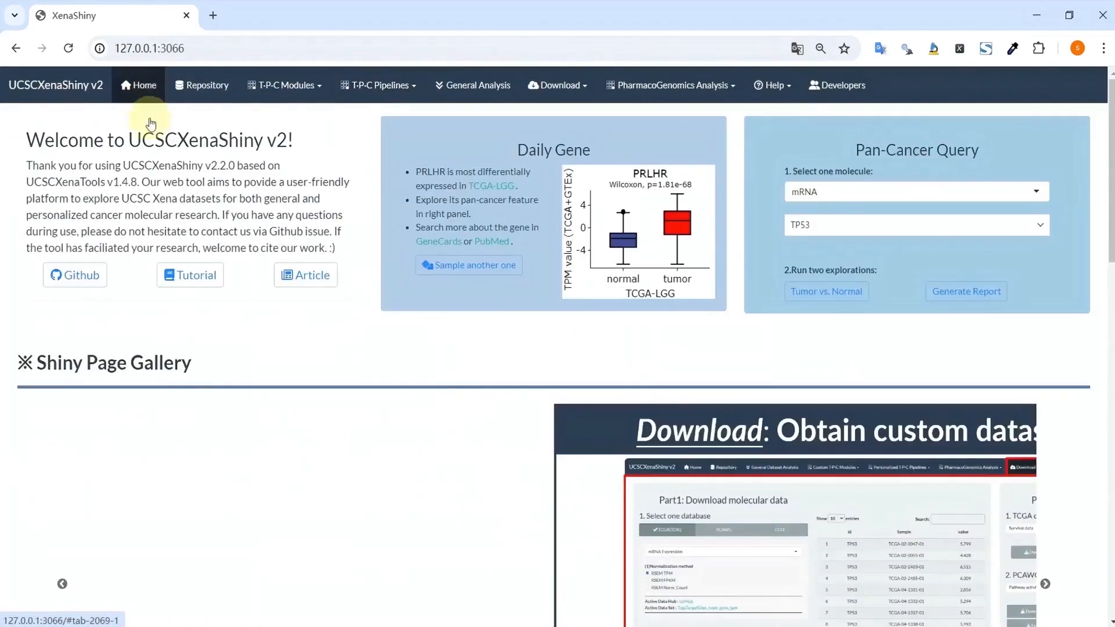
click(168, 275)
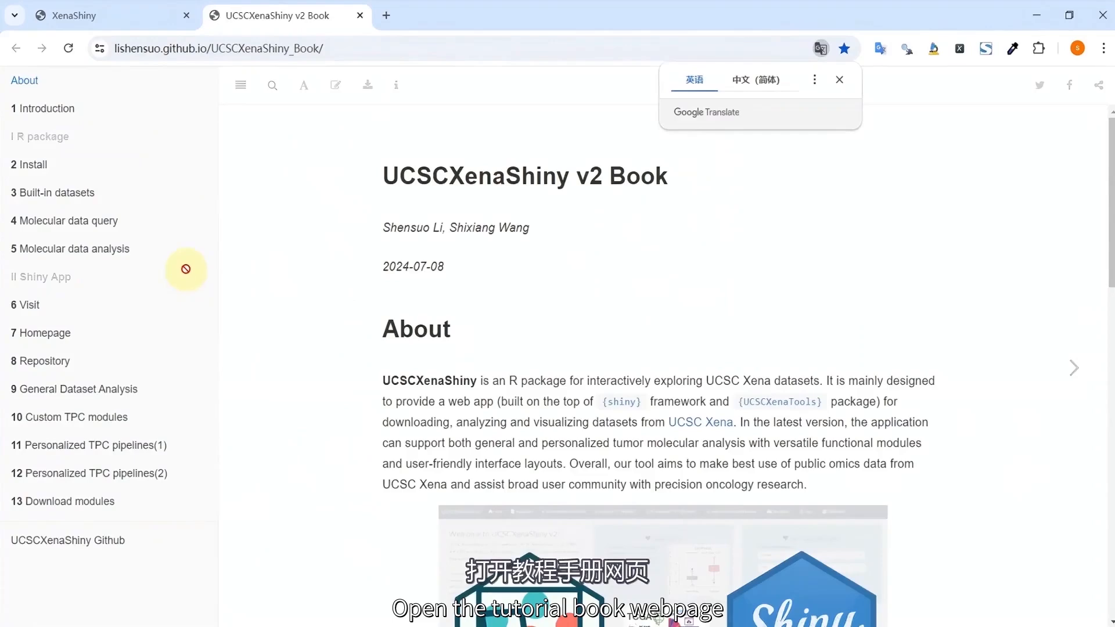
click(95, 446)
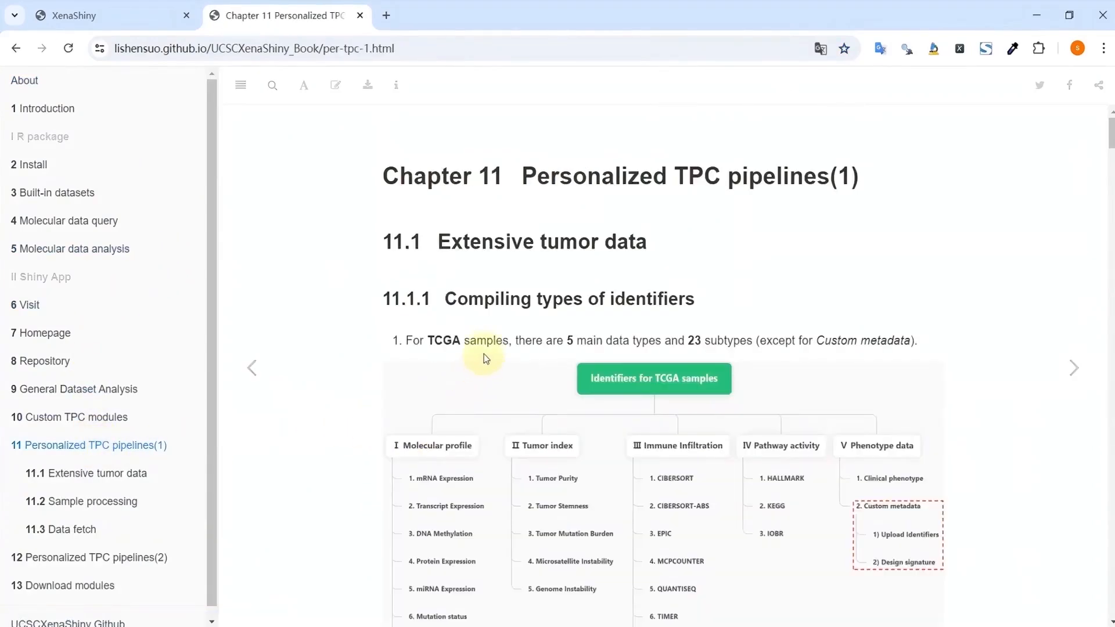
Read section 11.1.1 on the TCGA, PCAWG and CCLE identifier types and the alternative datasets of TCGA molecules
scroll(474, 322, down, 1)
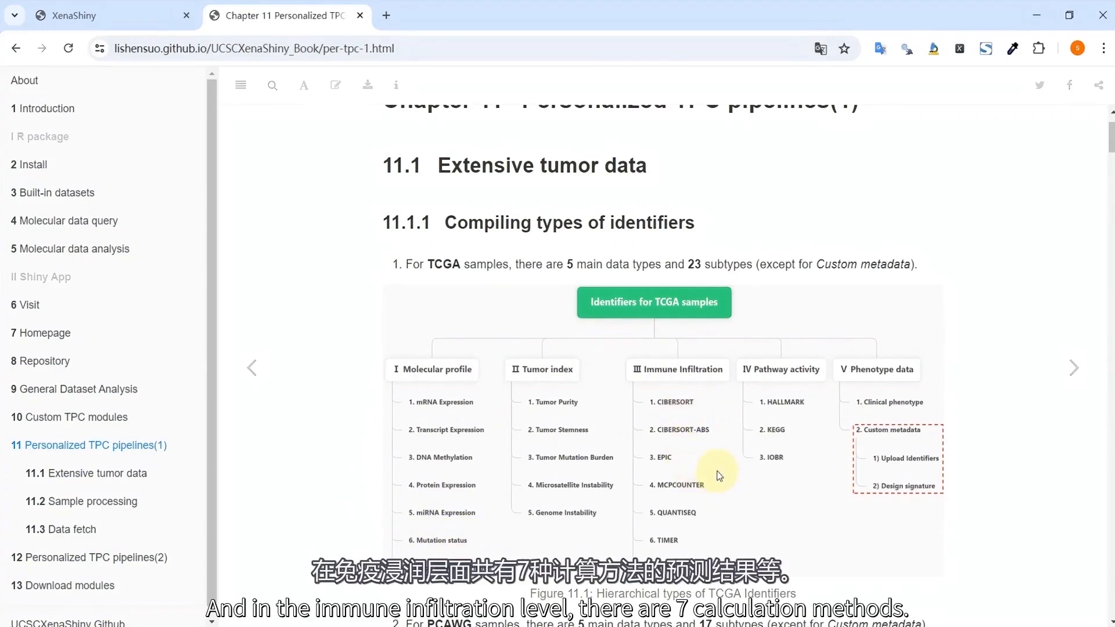
scroll(470, 401, down, 1)
scroll(469, 400, down, 10)
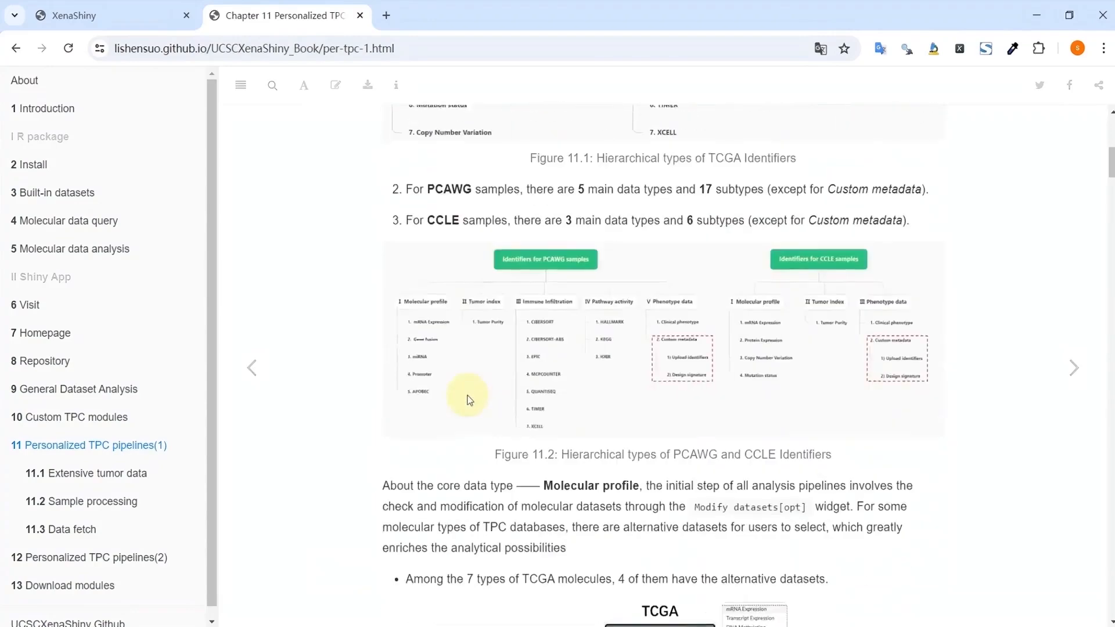
scroll(469, 401, down, 2)
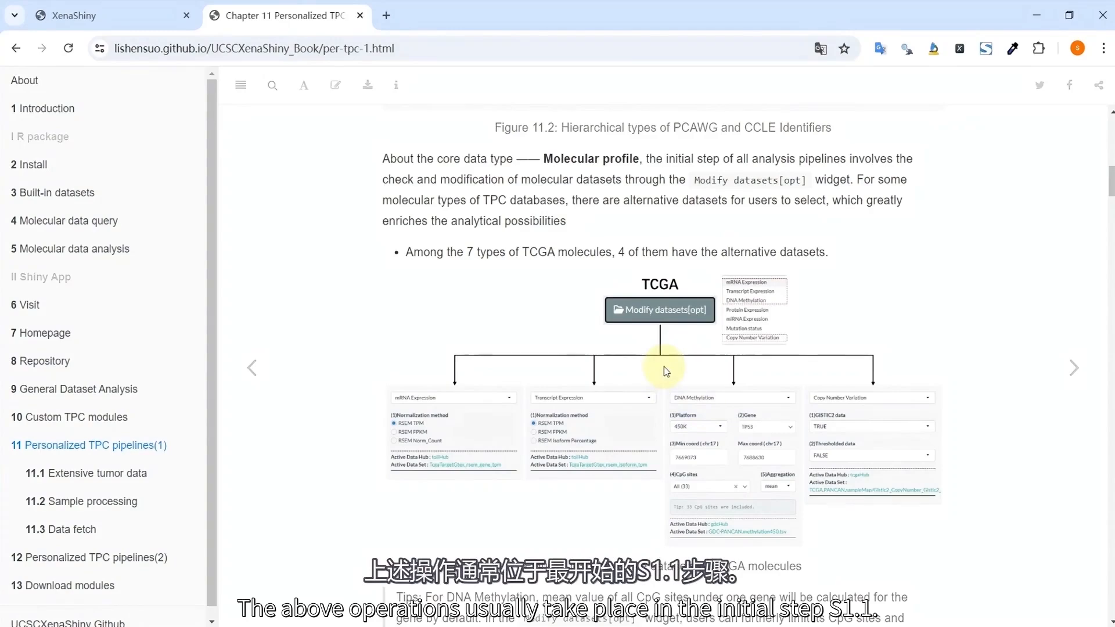
Switch back to XenaShiny and open the TCGA: Correlation Analysis pipeline
click(119, 16)
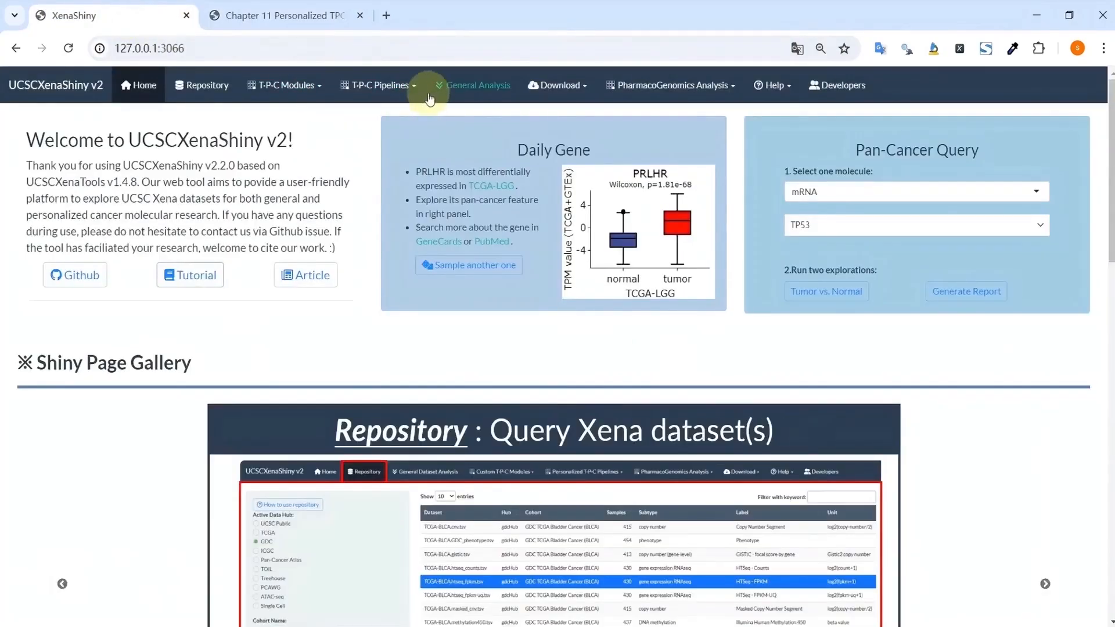
click(375, 85)
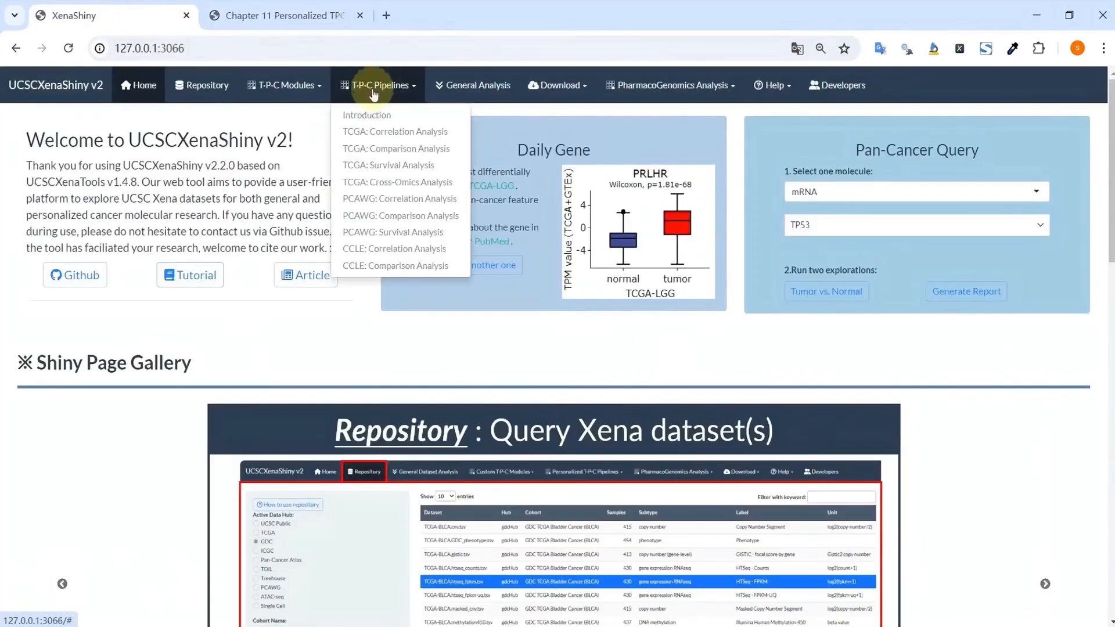
click(385, 134)
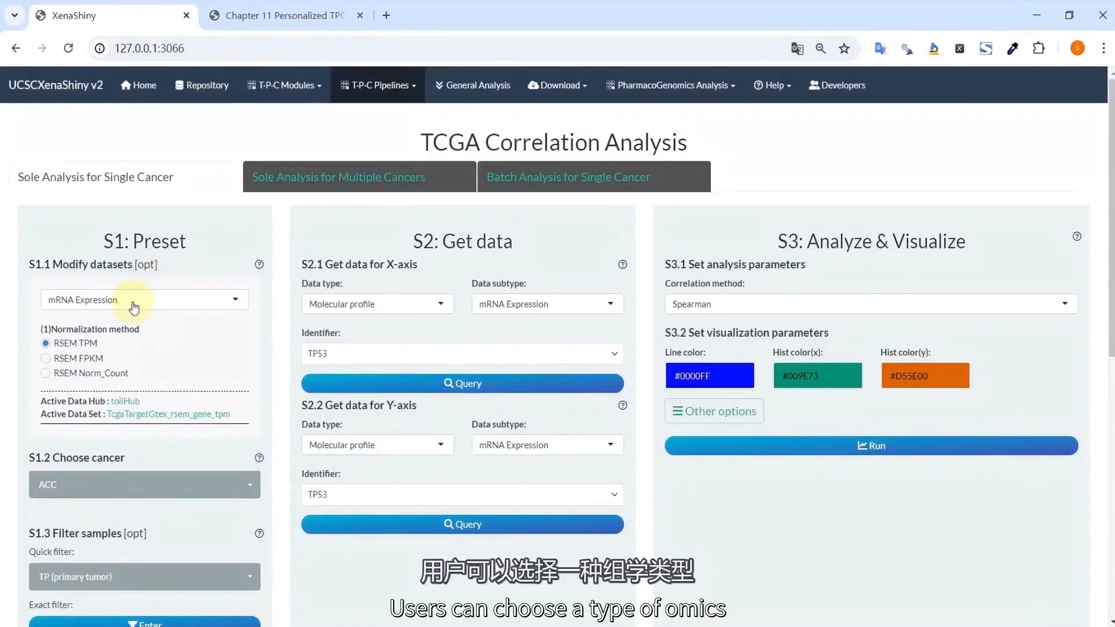
Preview the S1.1 dataset options for Transcript Expression and DNA Methylation, and set the molecule type back to mRNA Expression
click(120, 306)
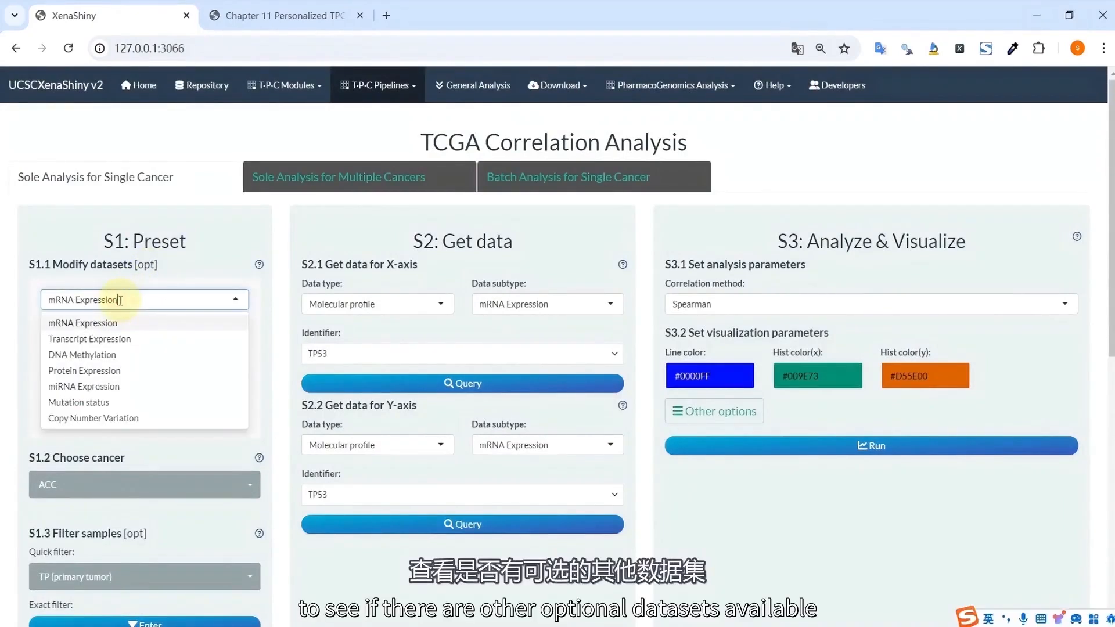
click(122, 339)
click(135, 299)
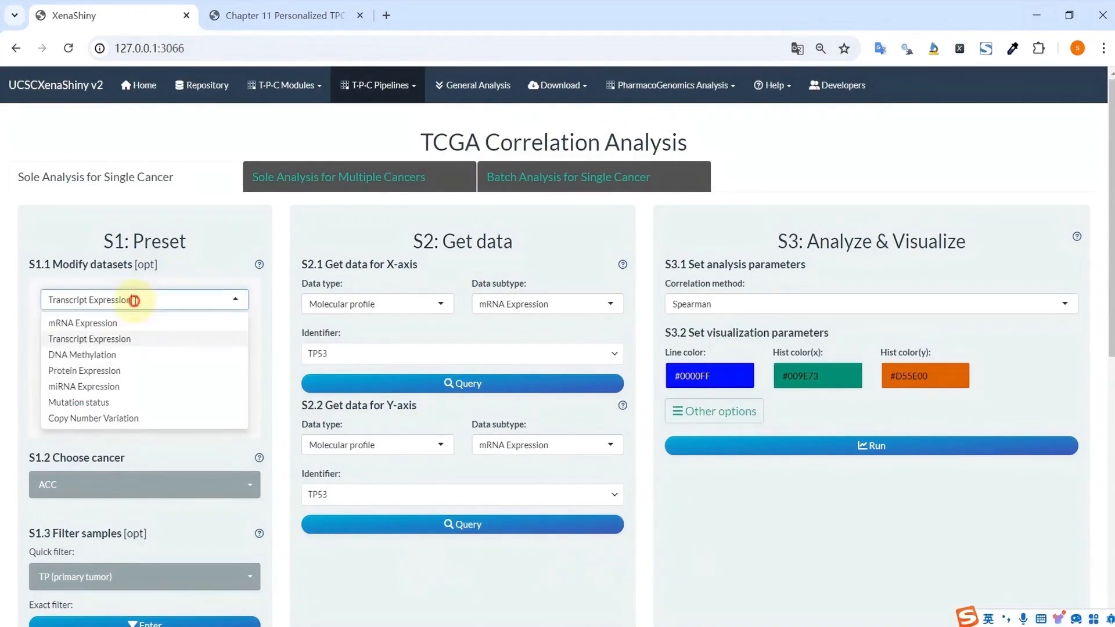
click(119, 355)
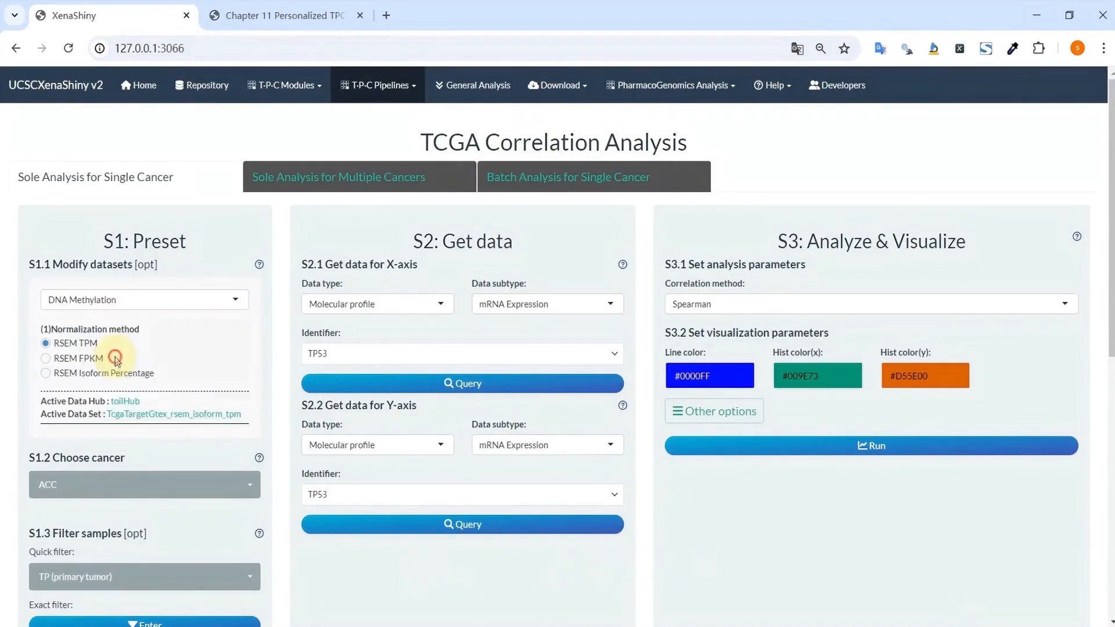
click(158, 303)
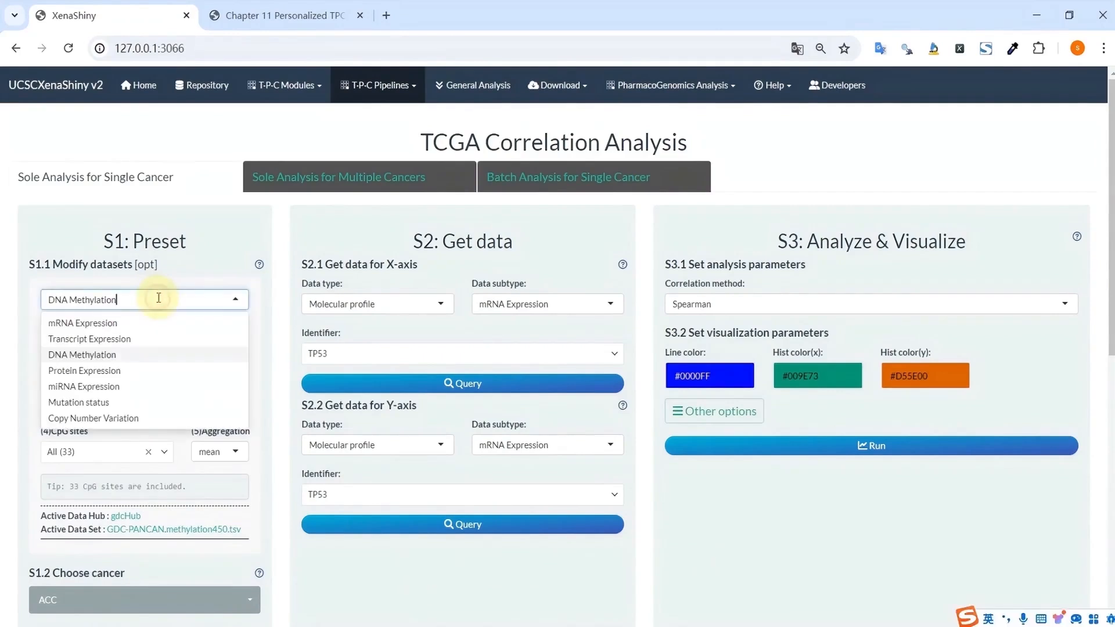
click(142, 322)
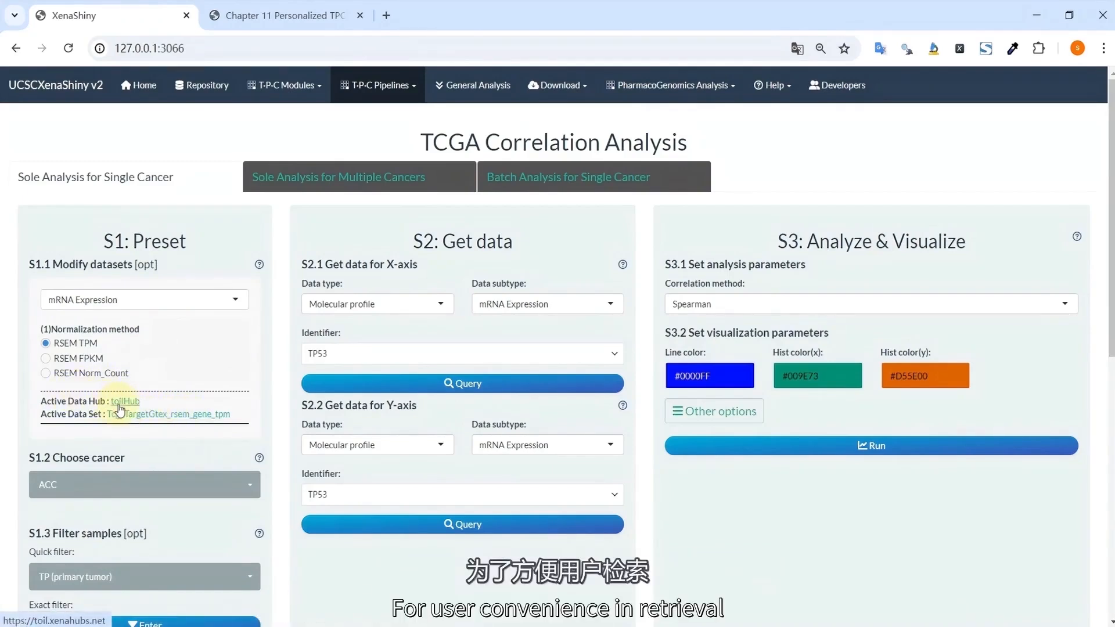
View the TPC ID Query reference page and the Custom metadata branch of the tutorial book's TCGA identifiers figure
click(767, 87)
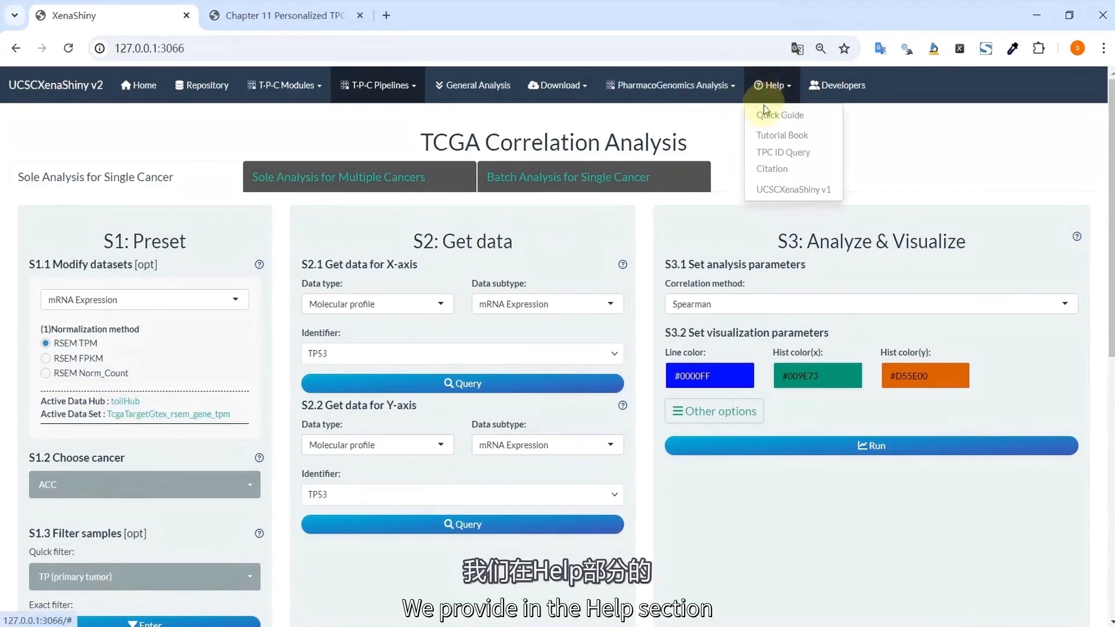
click(769, 154)
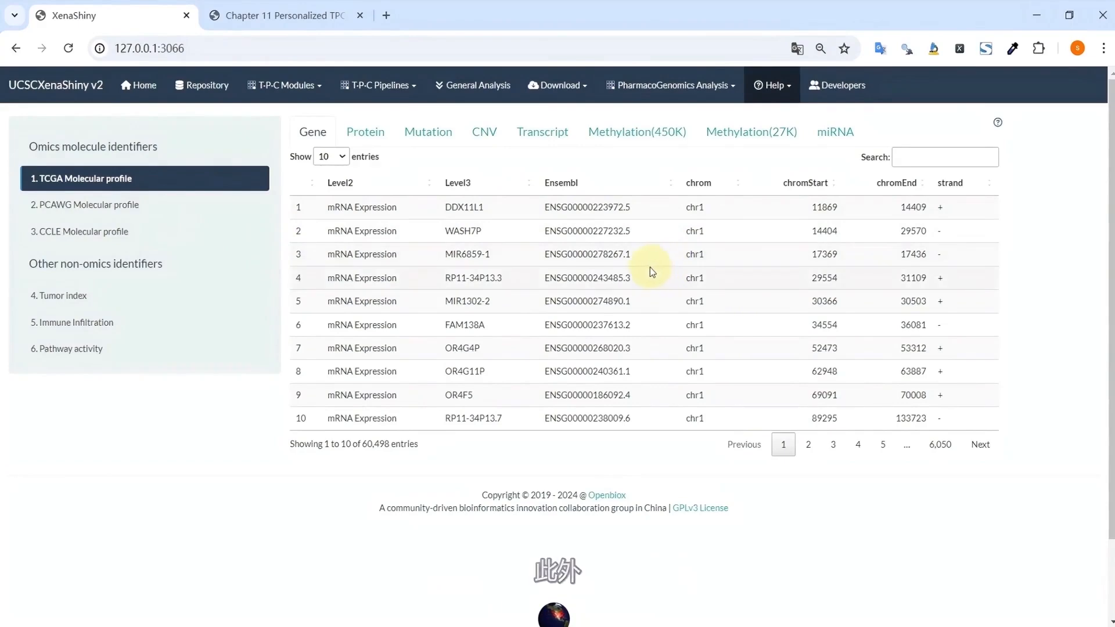
click(299, 15)
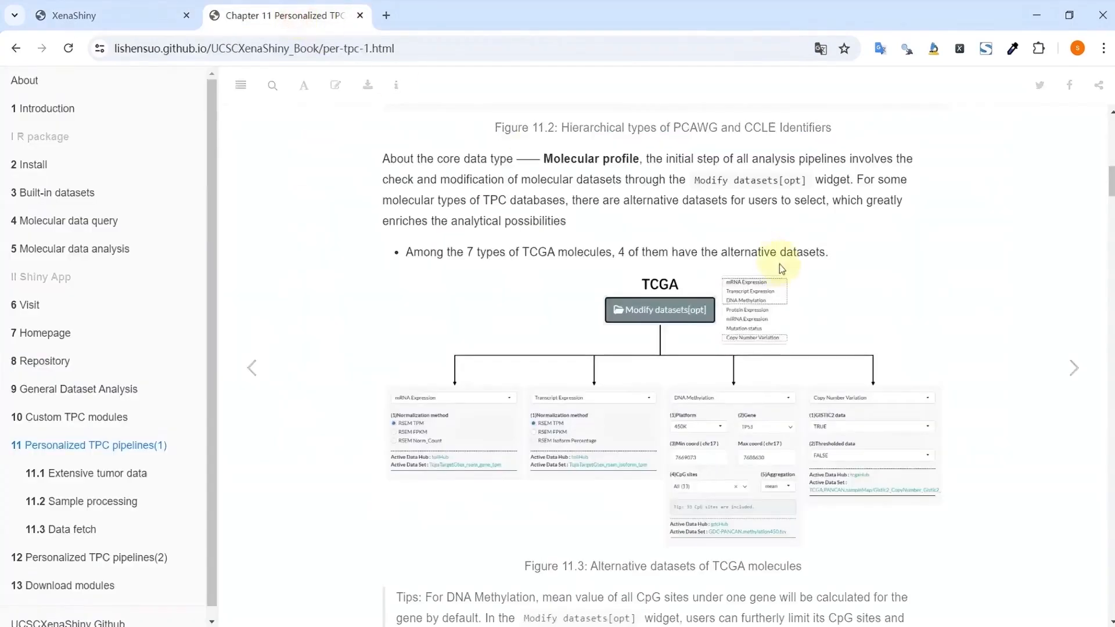
scroll(779, 264, up, 8)
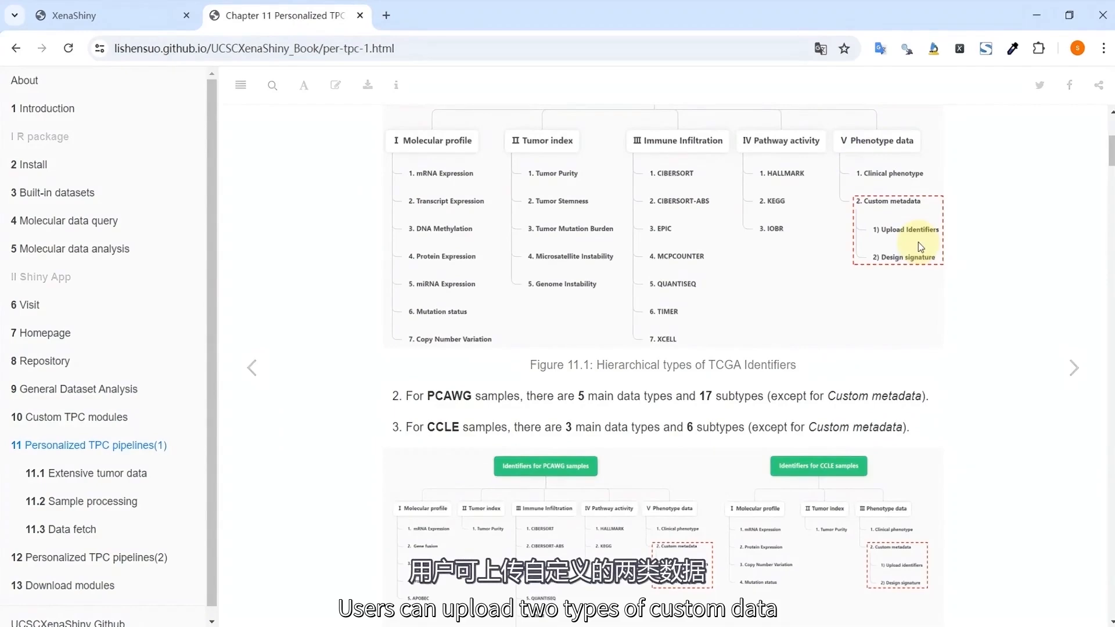
Return to XenaShiny and reopen the TCGA: Correlation Analysis pipeline from the TPC ID Query page
click(148, 9)
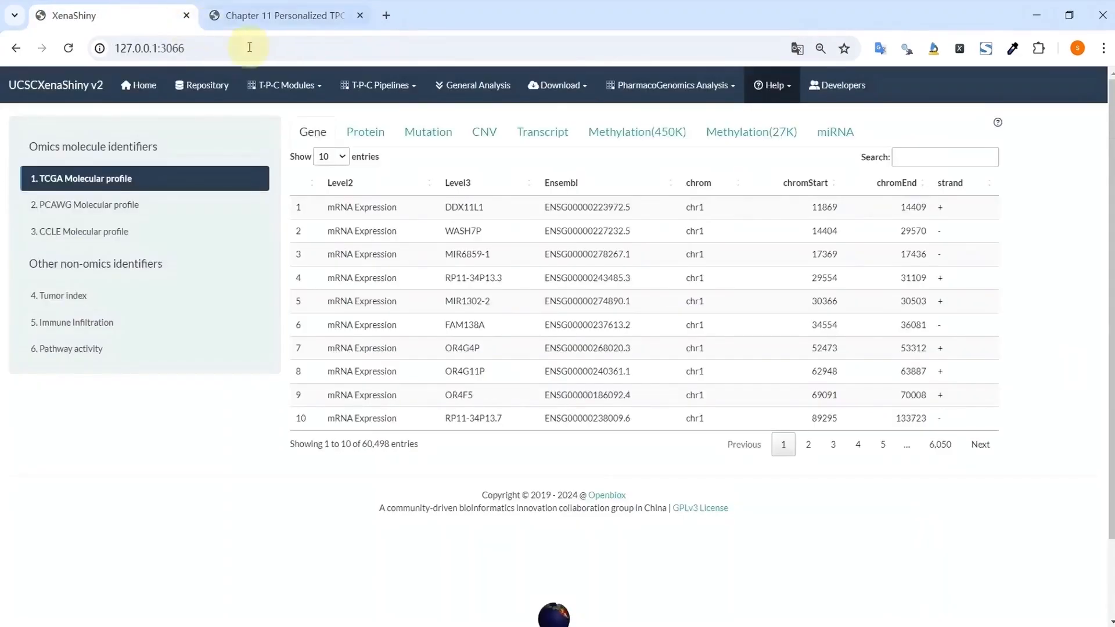
click(382, 85)
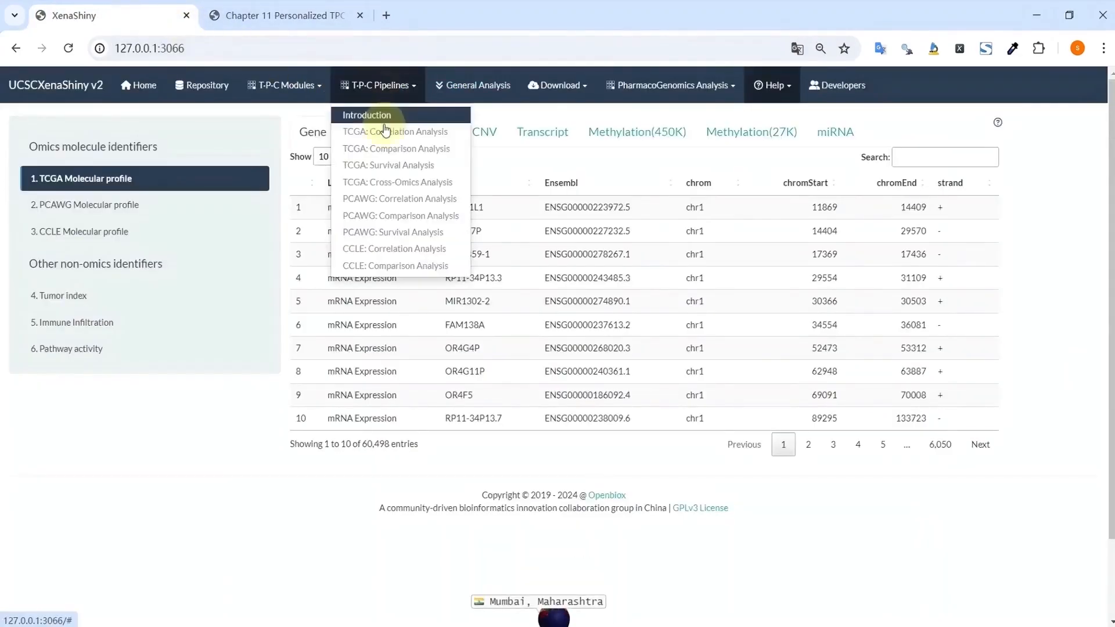
click(384, 132)
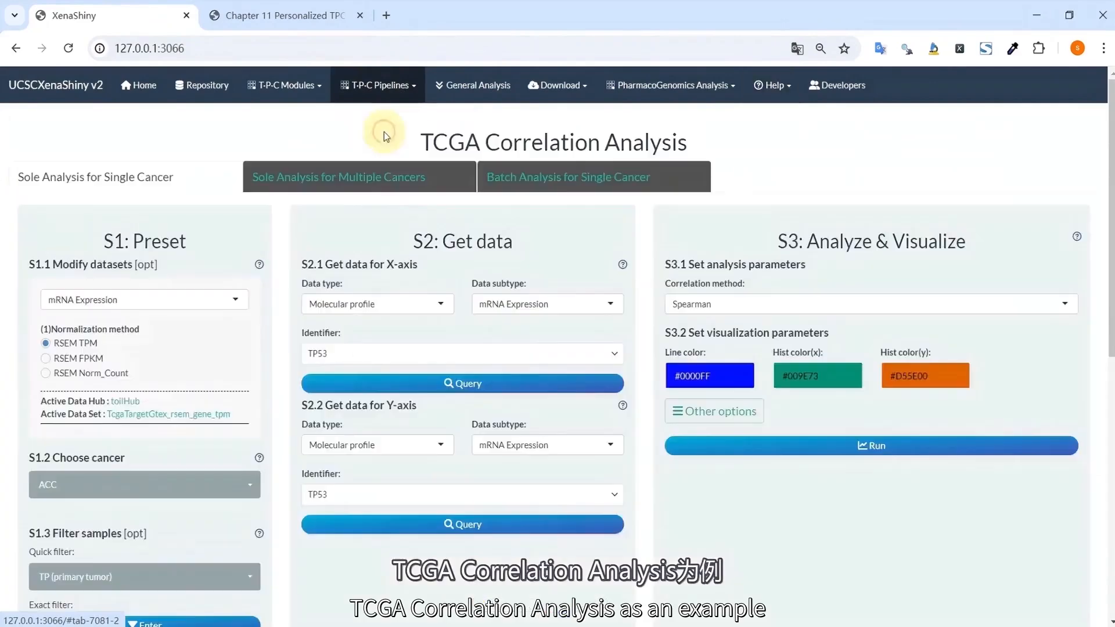
Check the Sample column of example_sample_info2.csv in Excel and upload that file as the S1.4 metadata in XenaShiny
scroll(266, 288, down, 5)
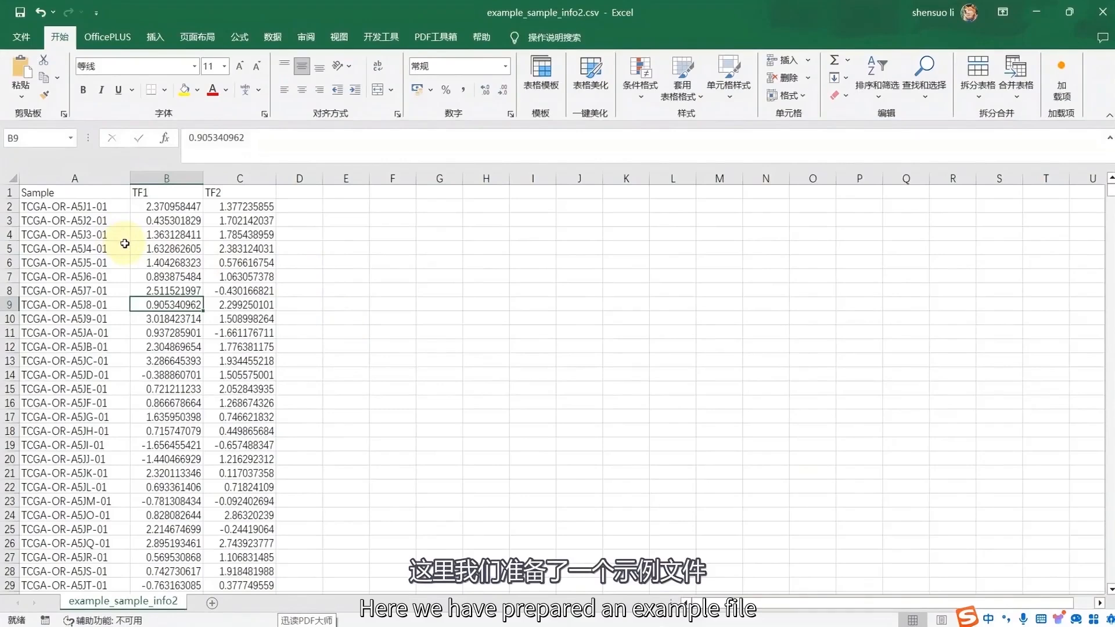
click(77, 179)
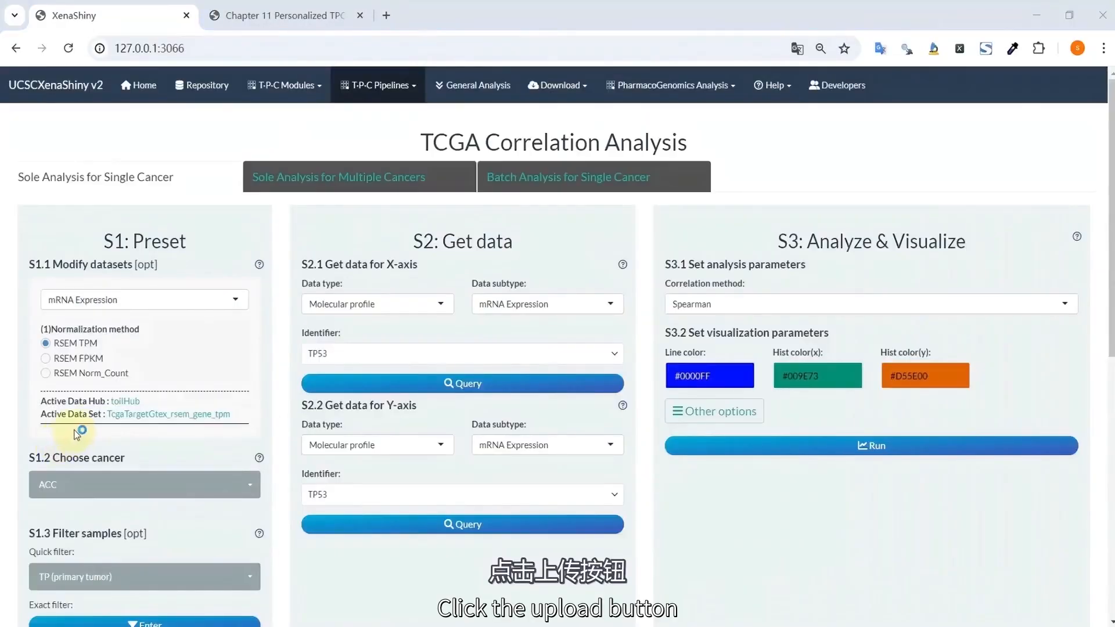
click(85, 422)
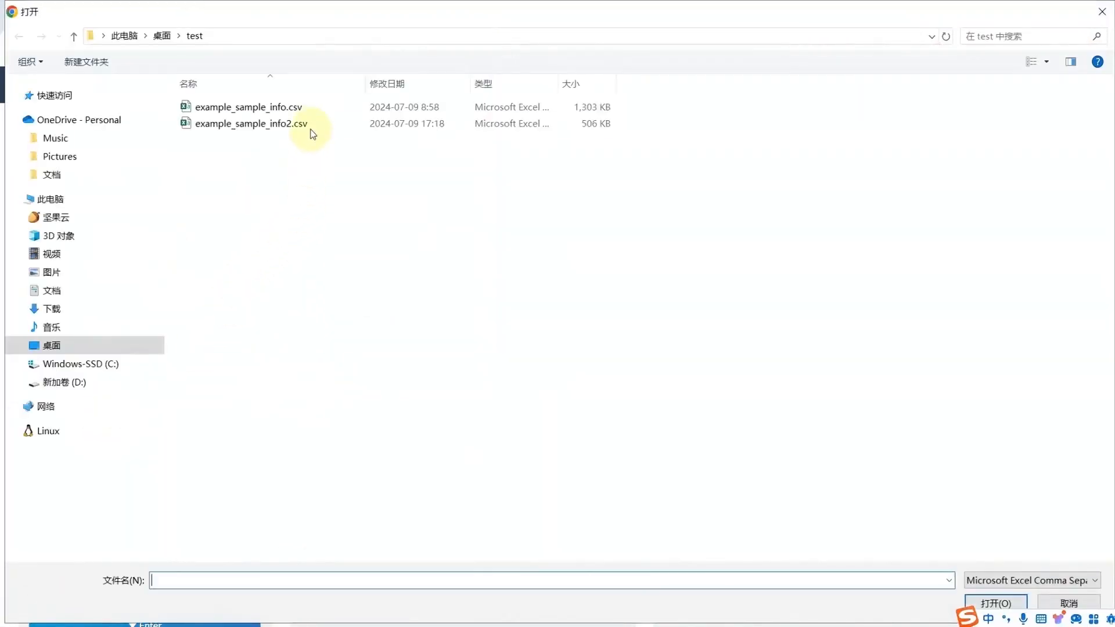
click(311, 124)
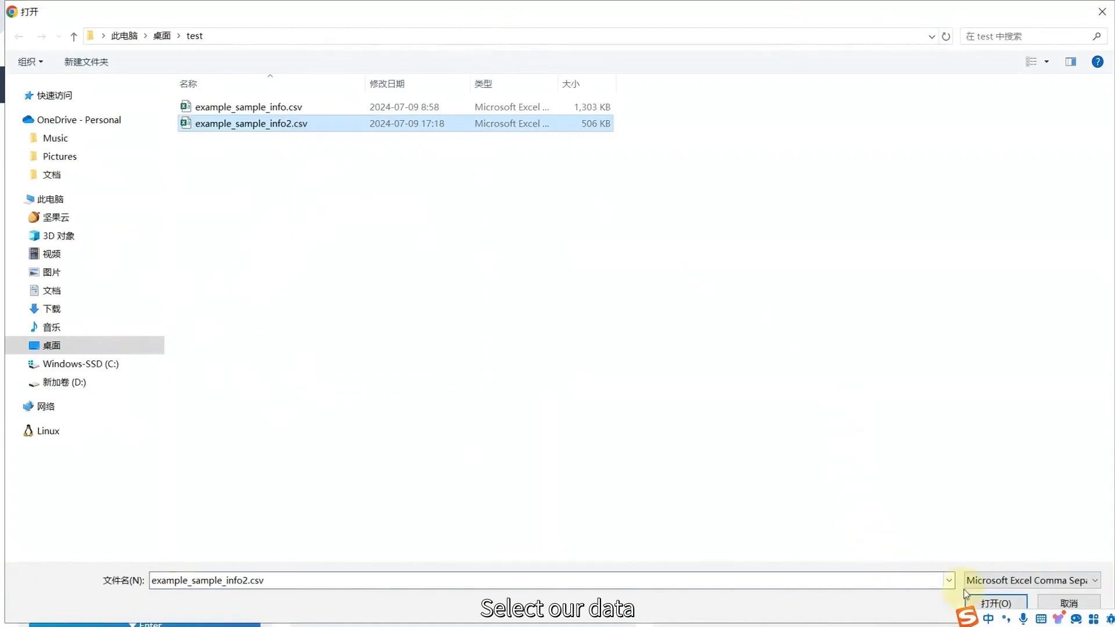
click(979, 600)
Set the X-axis data to Phenotype data with subtype Custom metadata and check the identifiers available from the uploaded file
scroll(395, 365, down, 2)
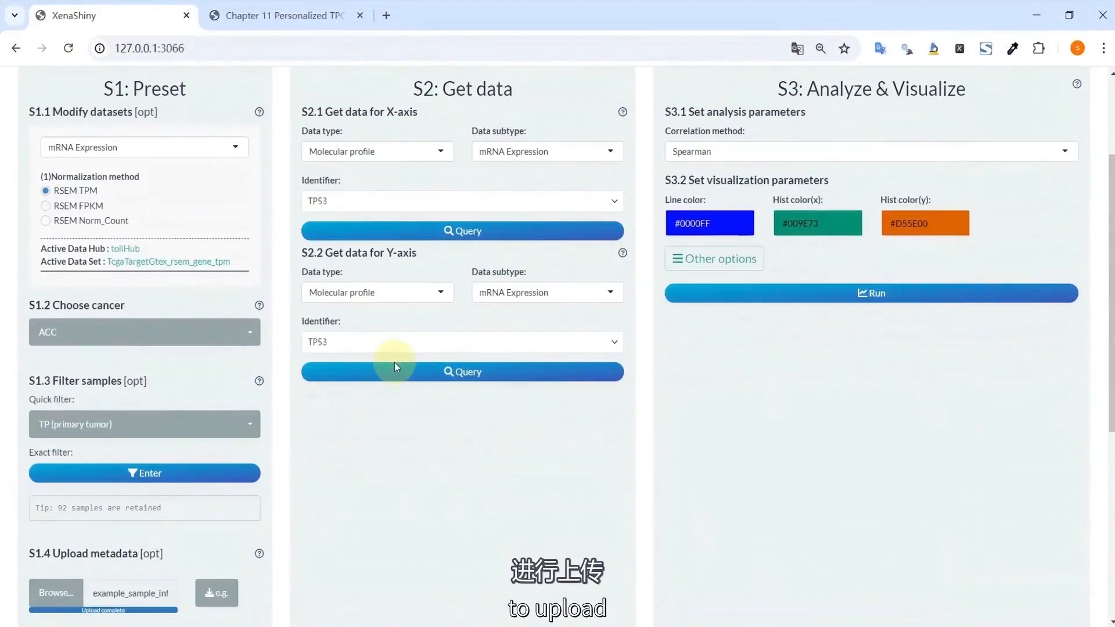
click(404, 153)
click(367, 239)
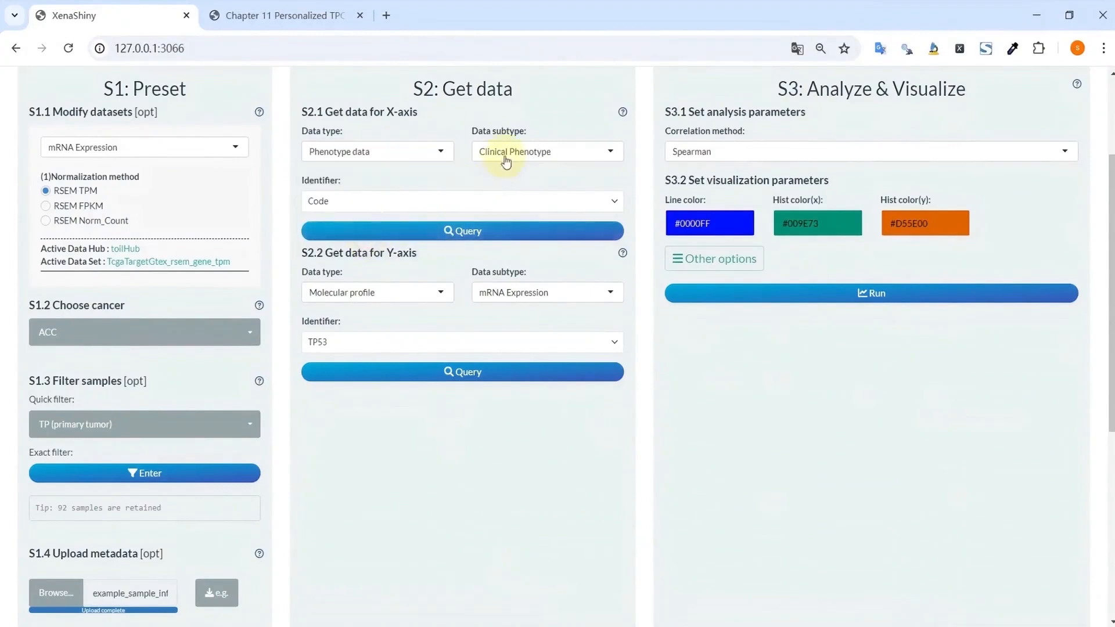
click(505, 152)
click(504, 187)
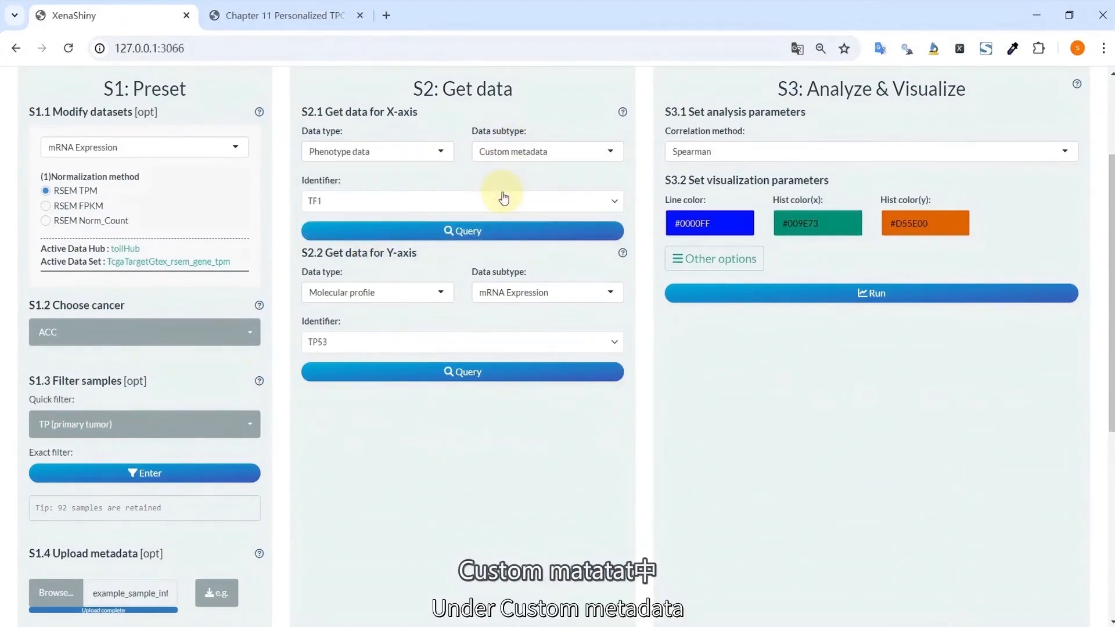
click(472, 202)
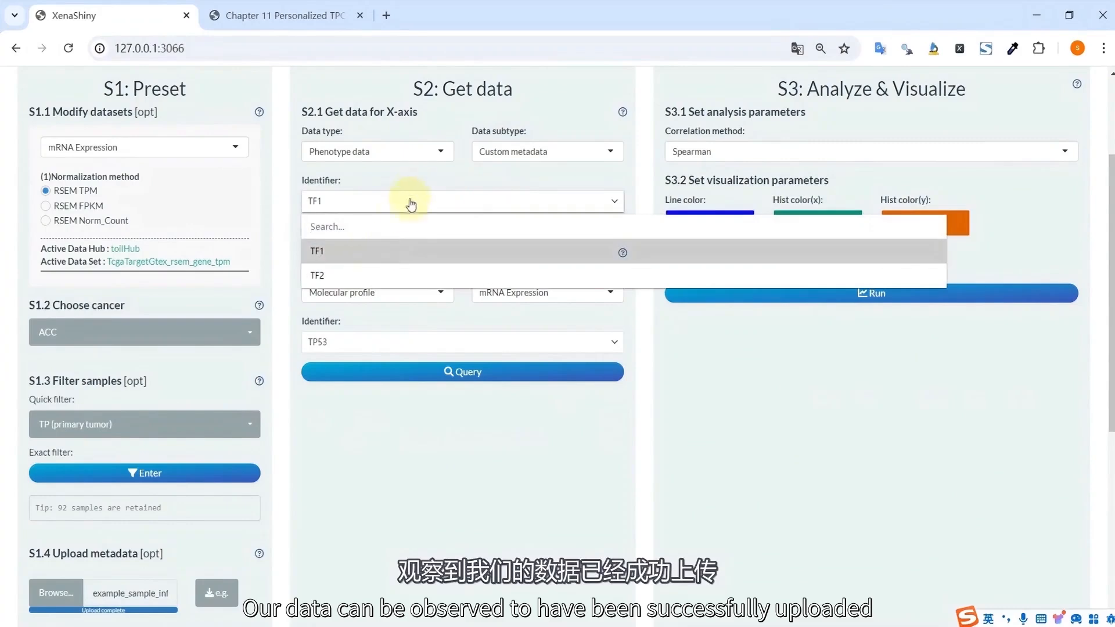
click(414, 177)
Open the S1.5 custom signature editor and name the signature Signature_test
scroll(182, 292, down, 3)
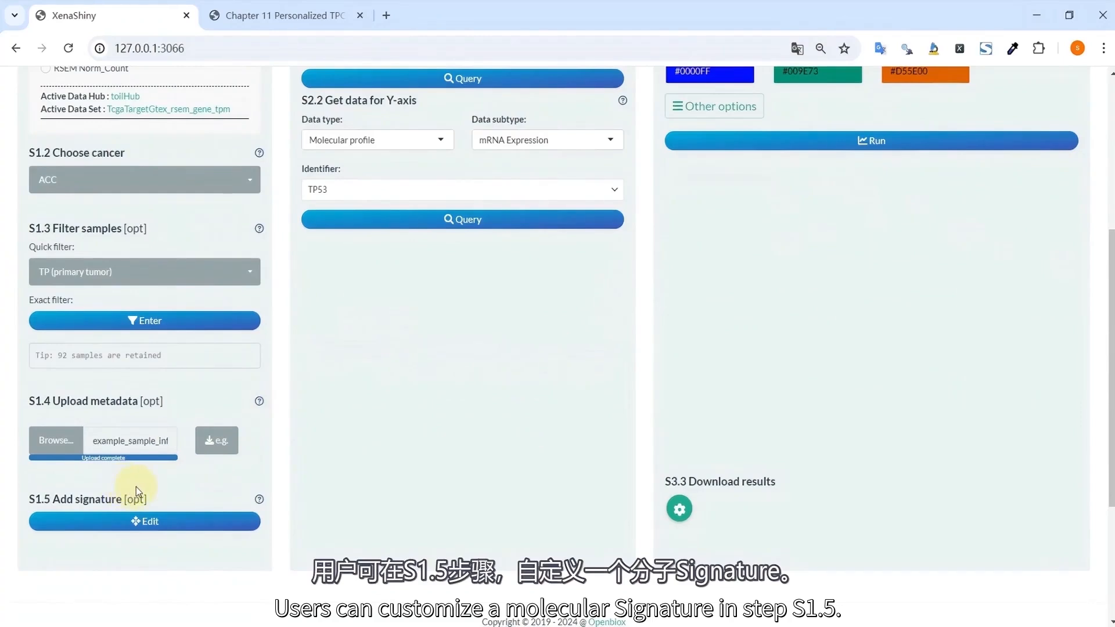
click(140, 521)
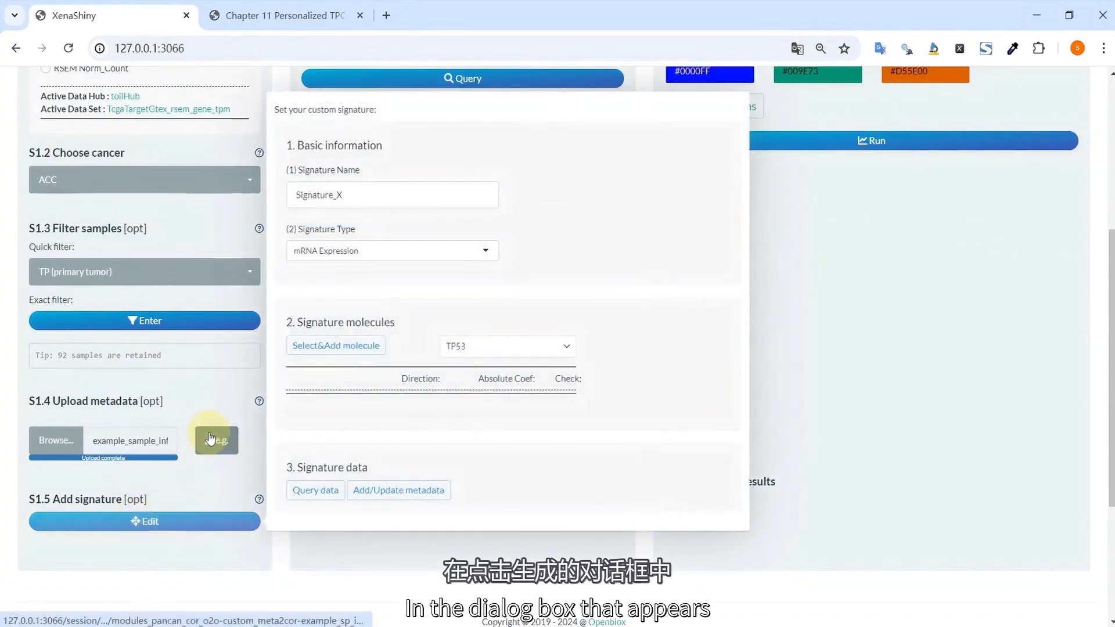
click(363, 196)
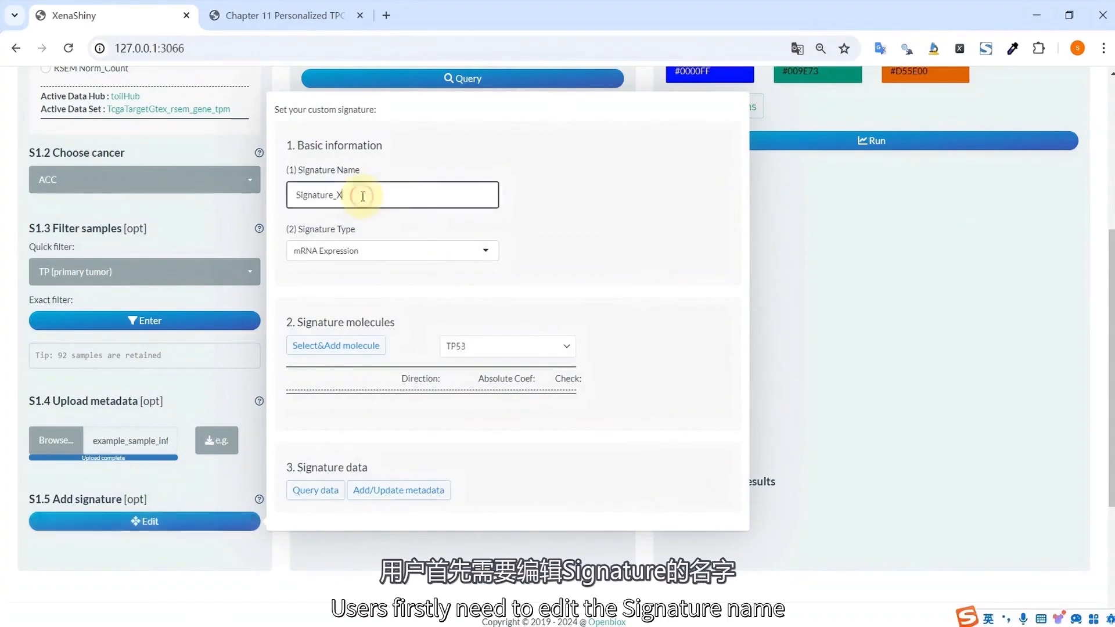
key(BackSpace)
text(test)
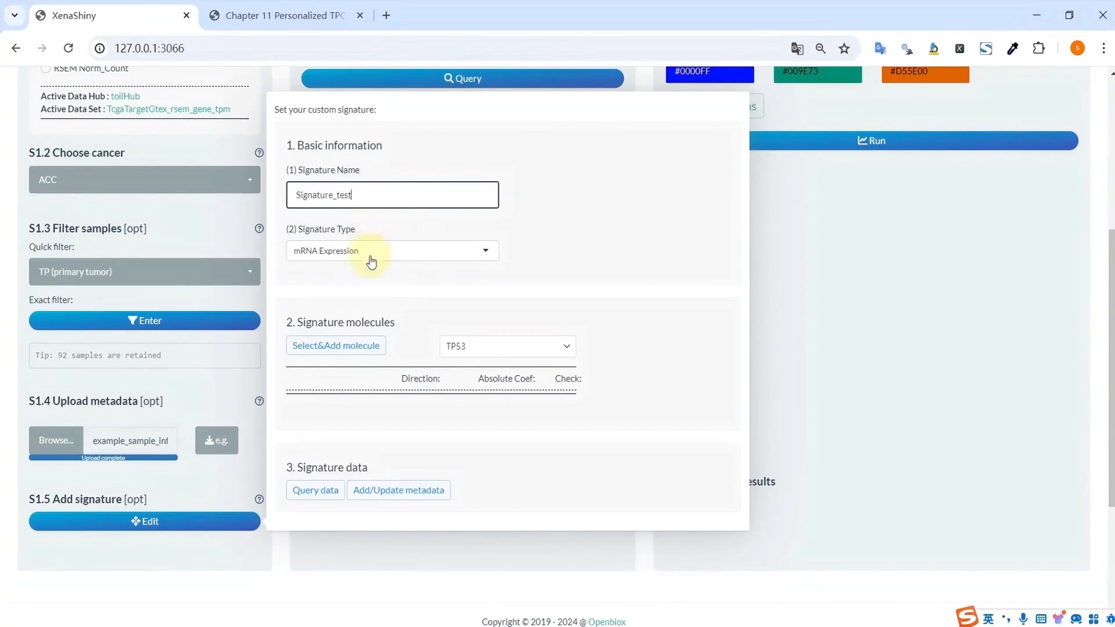
Add TP53 and PTEN as the molecules of the mRNA Expression signature
click(357, 348)
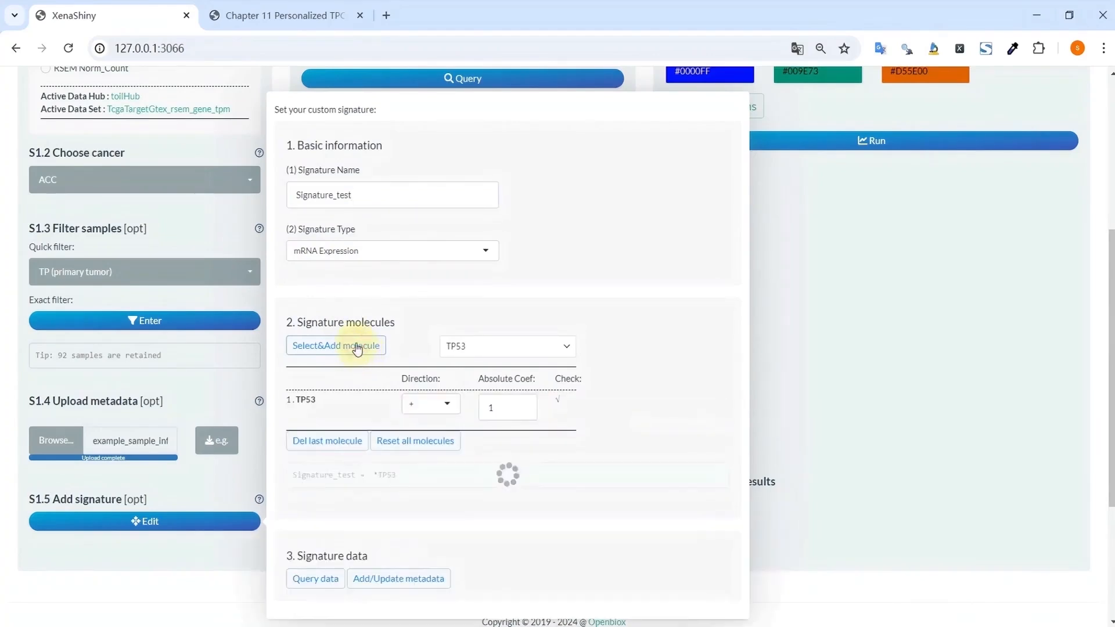
click(481, 355)
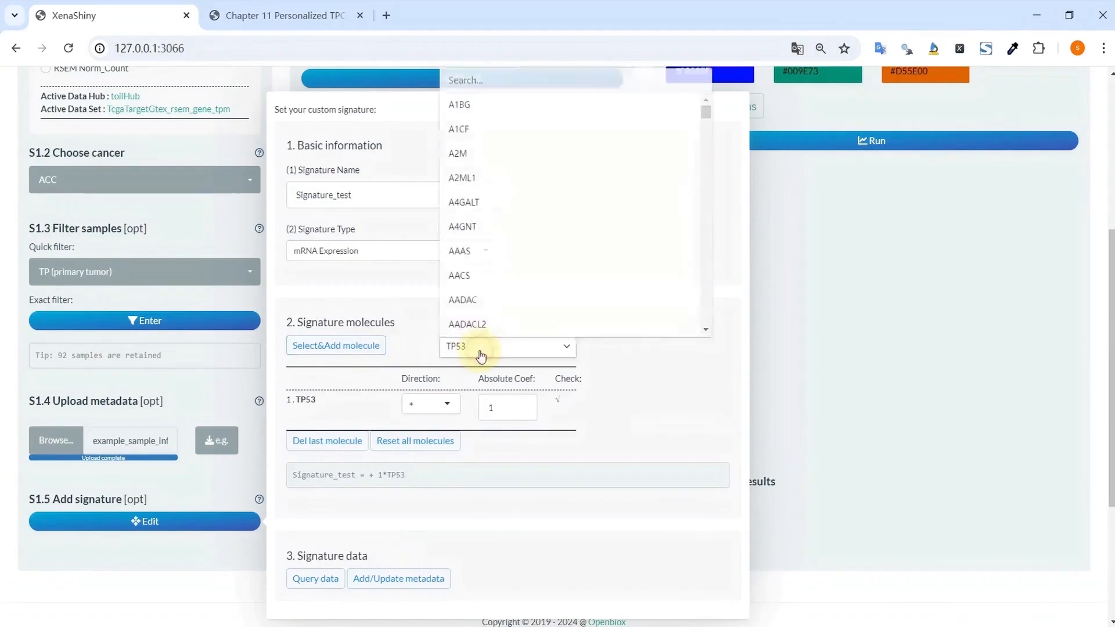
scroll(480, 355, up, 3)
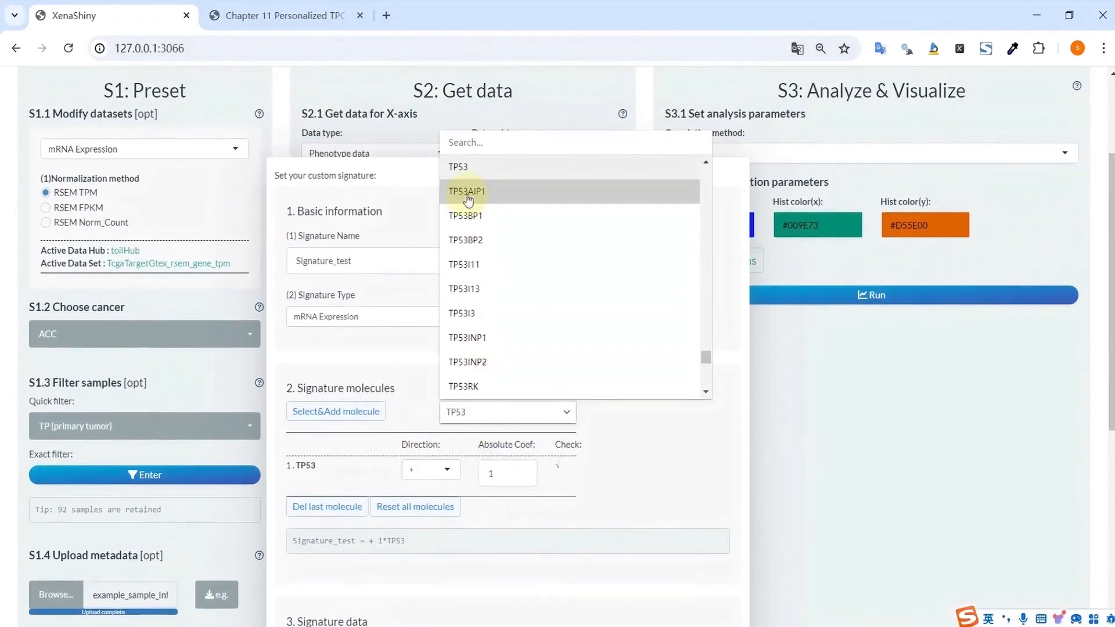
text(PTEN)
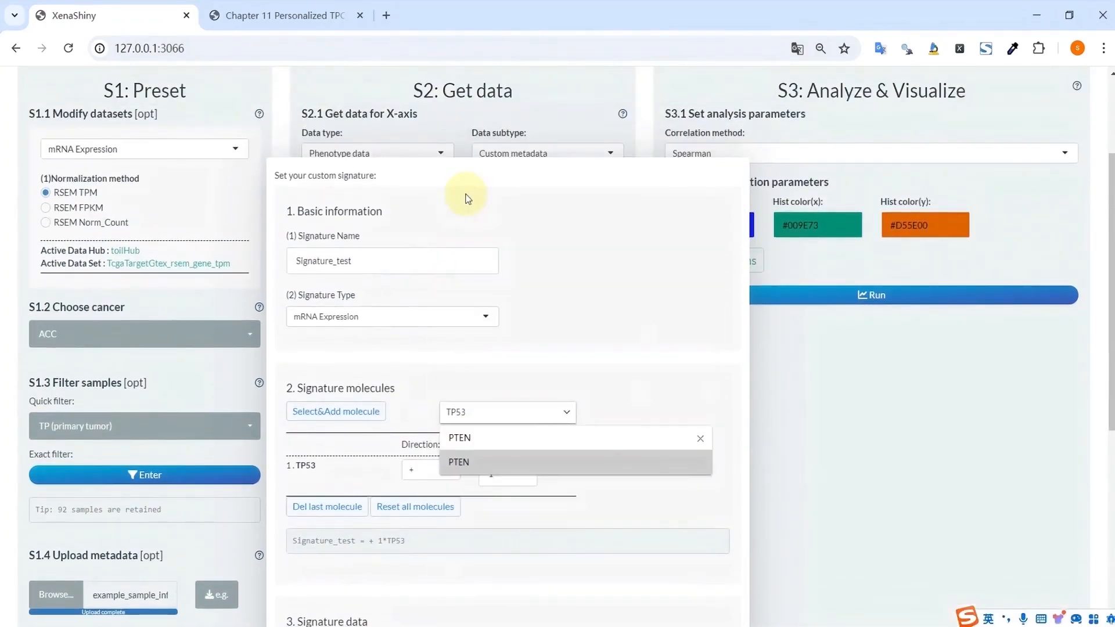
scroll(474, 244, up, 2)
click(489, 540)
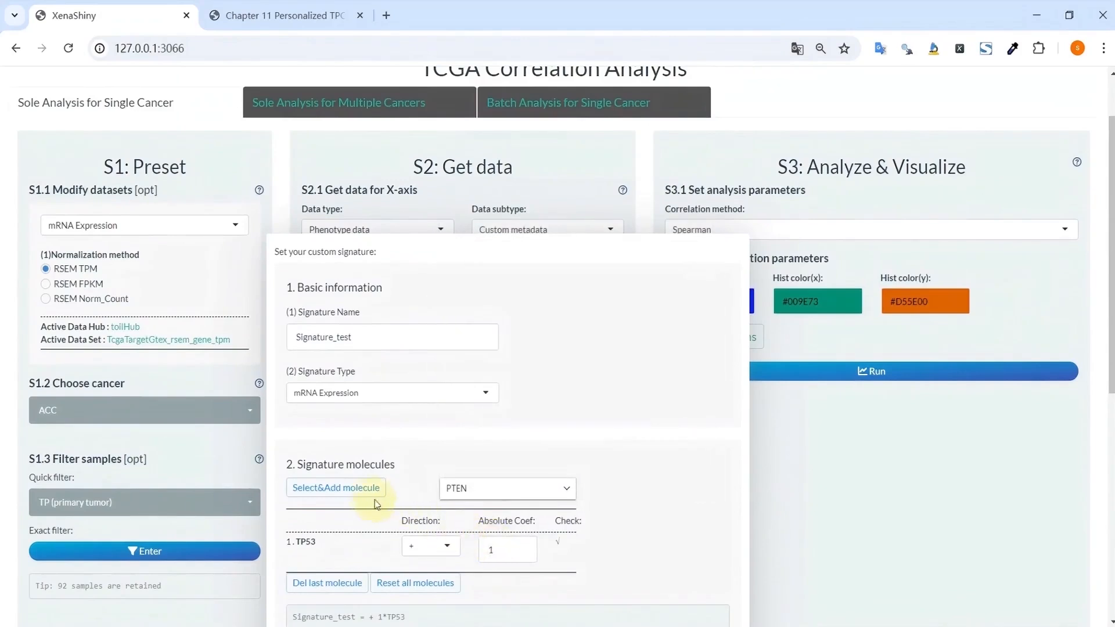
click(353, 493)
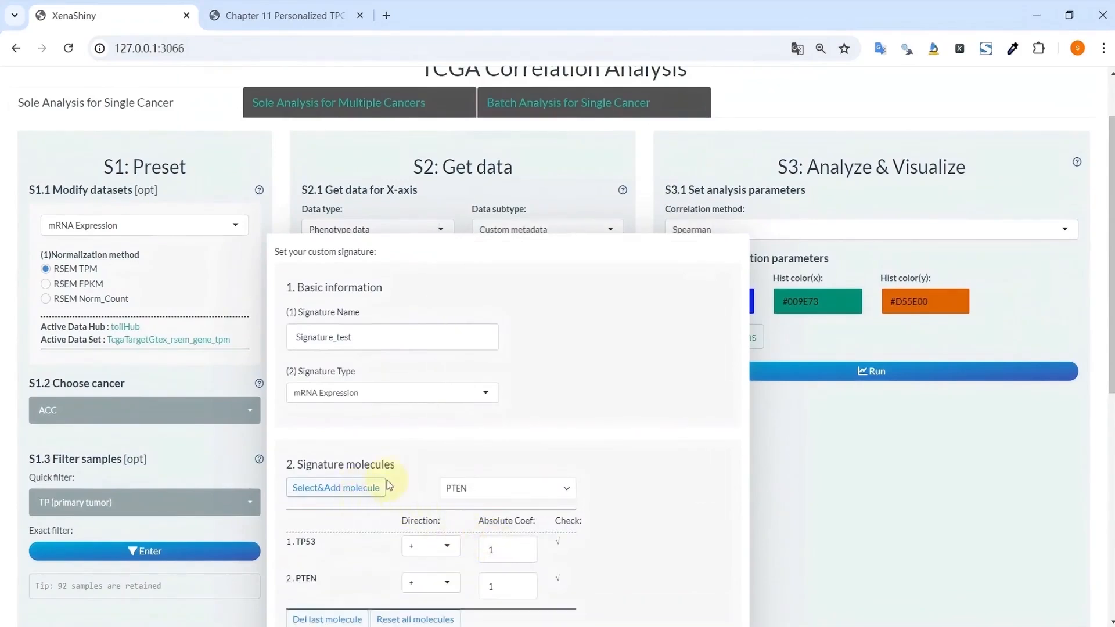
Set the absolute coefficient of PTEN in the signature to 1.5
scroll(388, 480, down, 1)
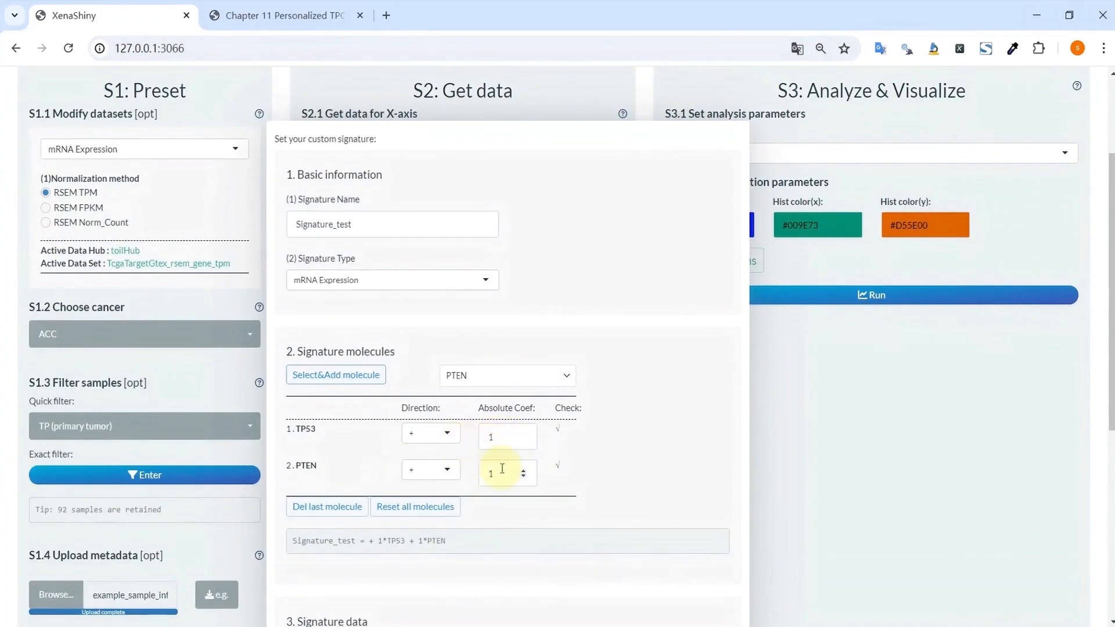
click(502, 470)
text(.5)
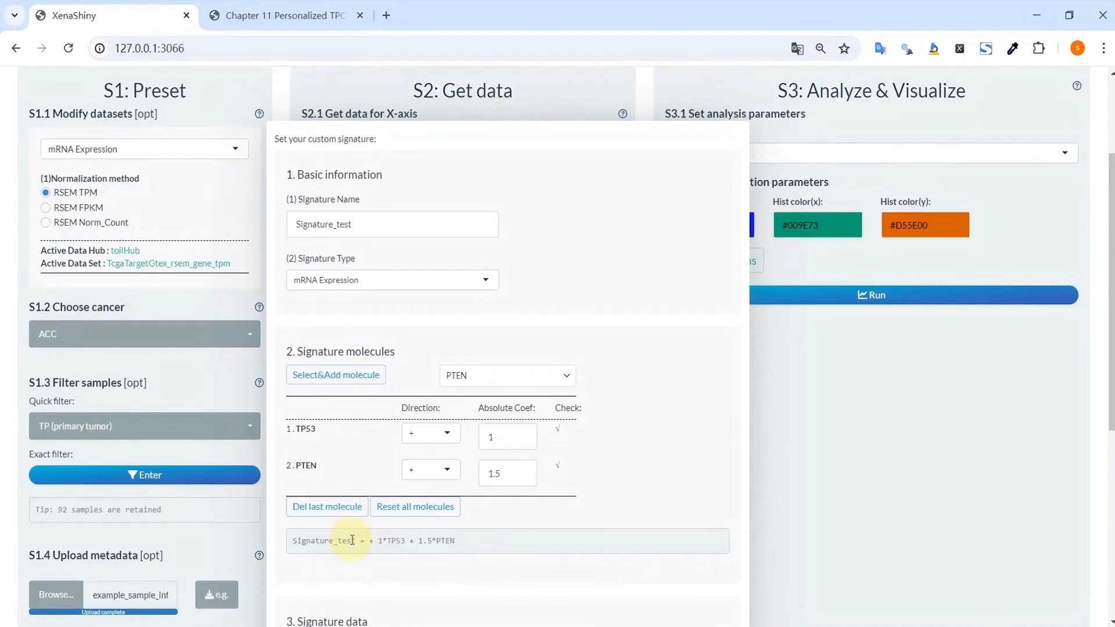
Query the signature's sample data and add it to the custom metadata
scroll(354, 540, down, 1)
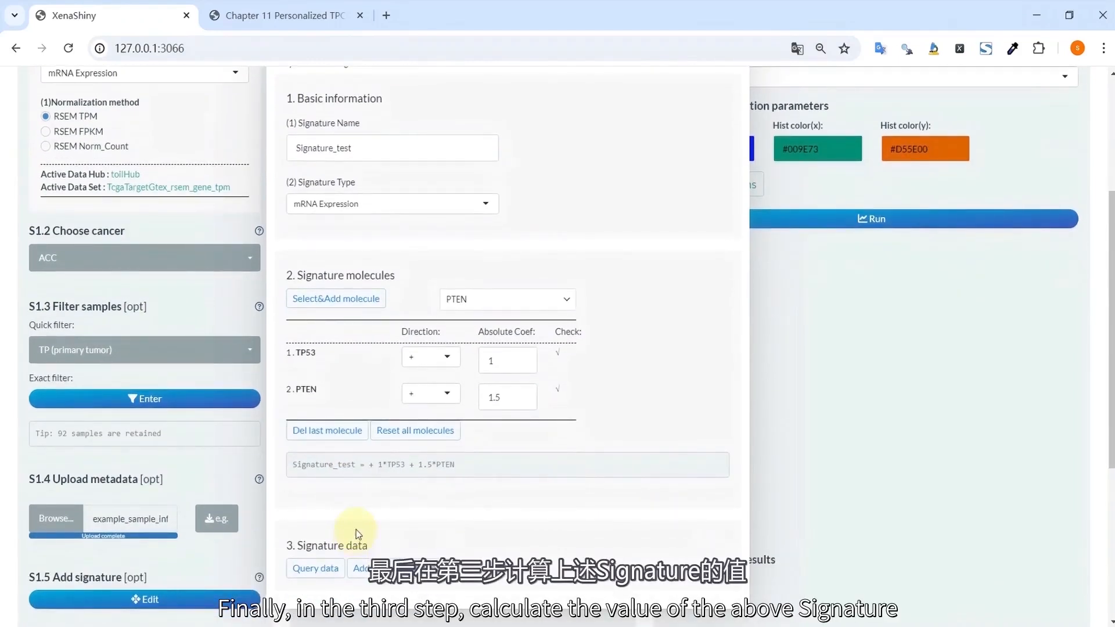
click(302, 568)
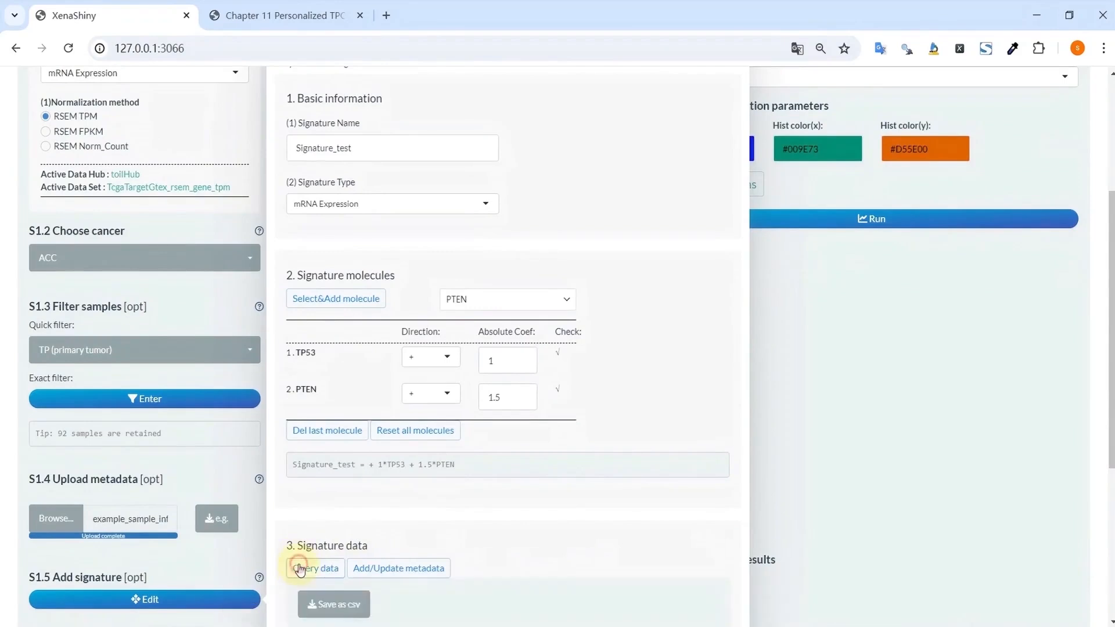
scroll(362, 503, down, 4)
scroll(410, 429, up, 2)
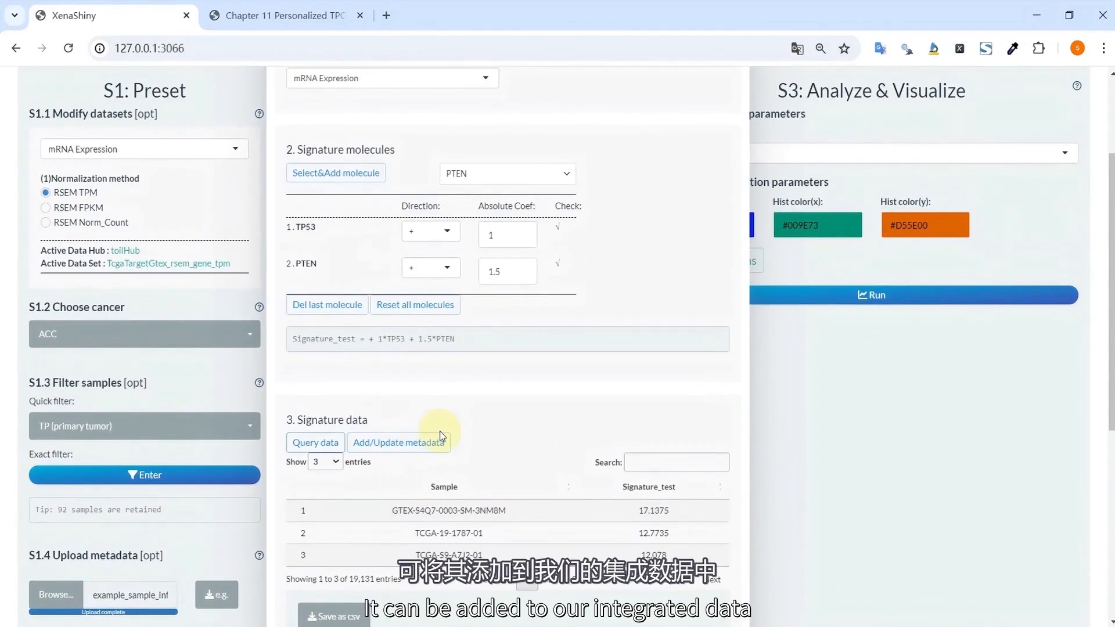
click(439, 440)
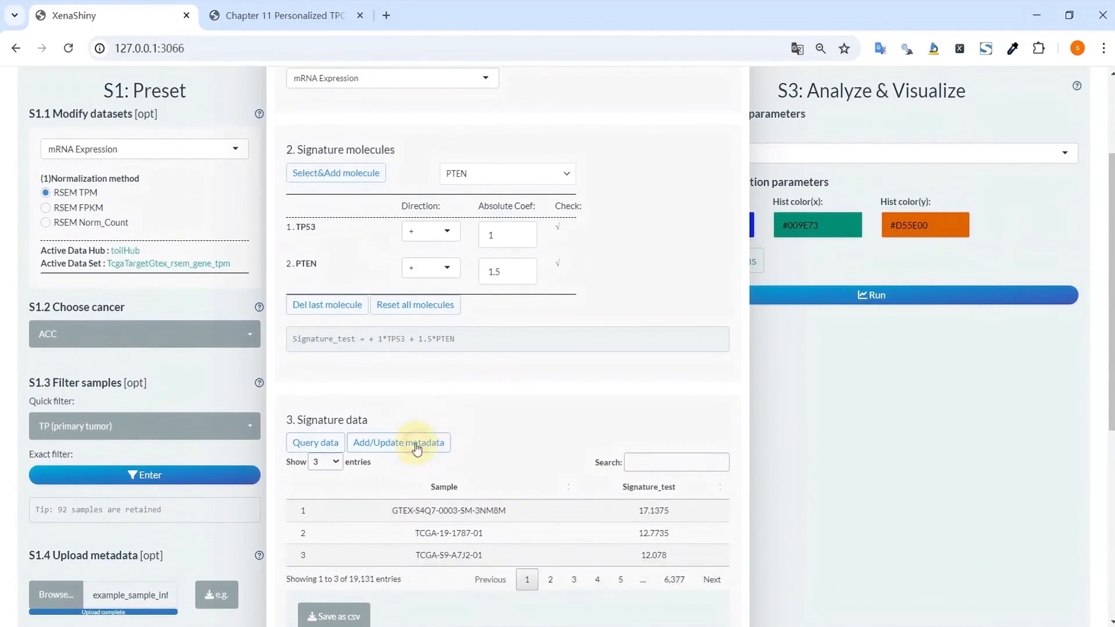
Close the signature editor and check the X-axis Custom metadata identifiers for Signature_test
click(208, 542)
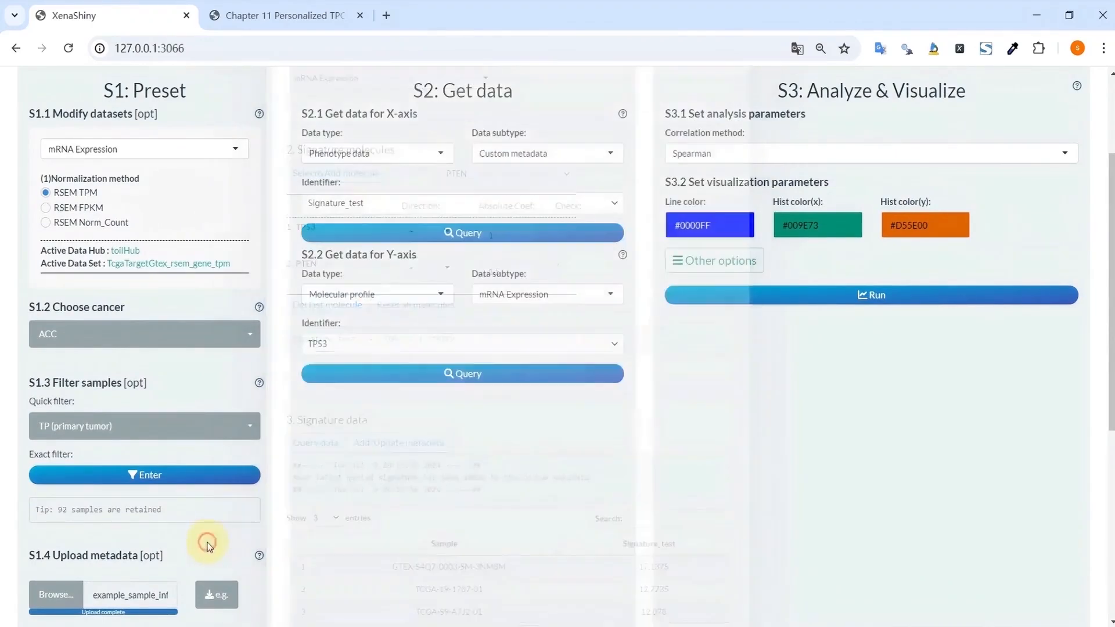
scroll(374, 461, up, 1)
click(390, 282)
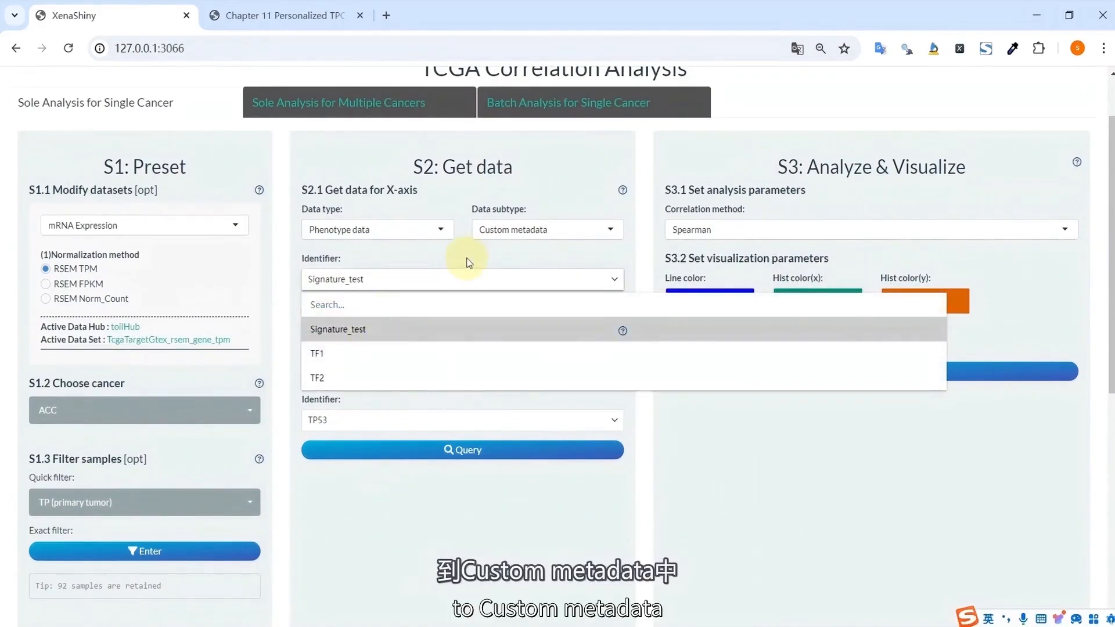
click(419, 254)
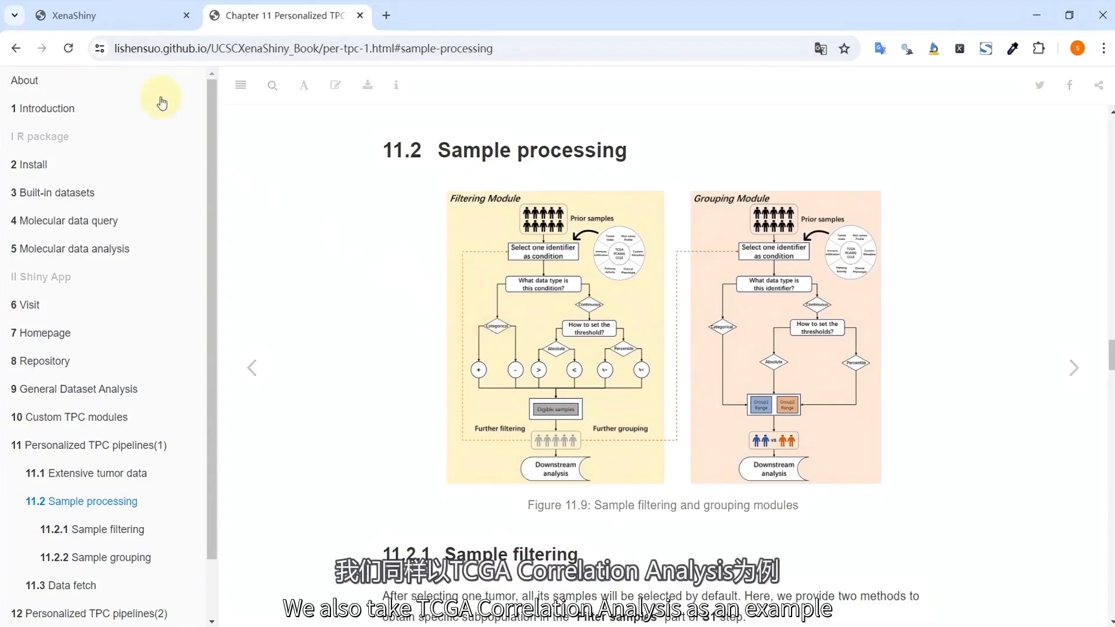
View the TCGA Correlation Analysis page in XenaShiny and the sample type code table in the tutorial book's Sample filtering section
click(93, 15)
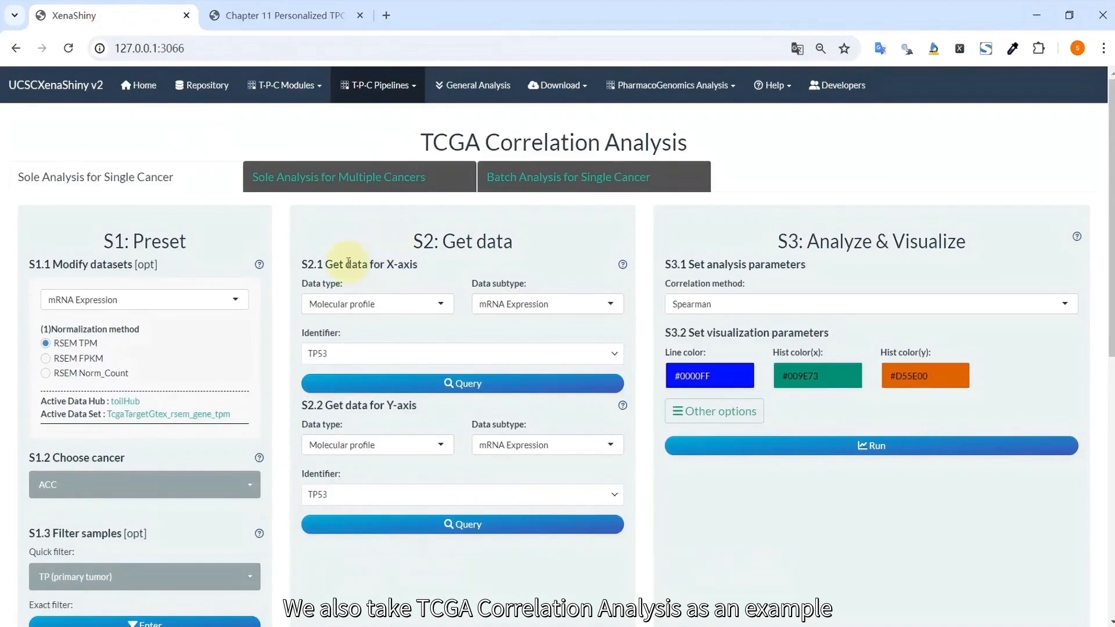
scroll(303, 284, down, 1)
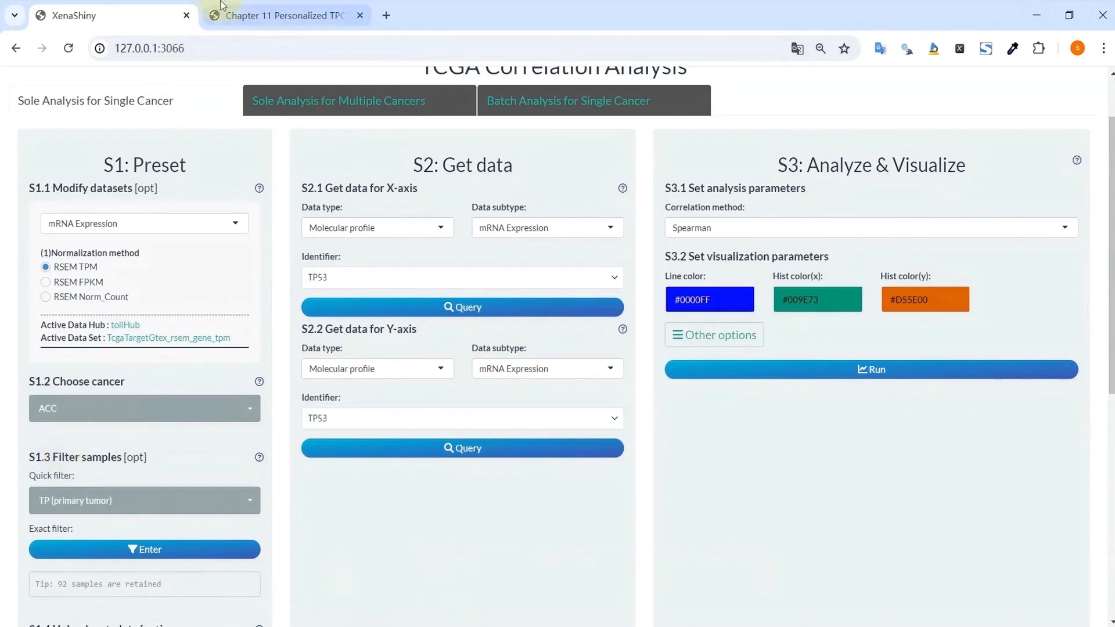
click(284, 15)
scroll(393, 330, down, 1)
scroll(392, 330, down, 2)
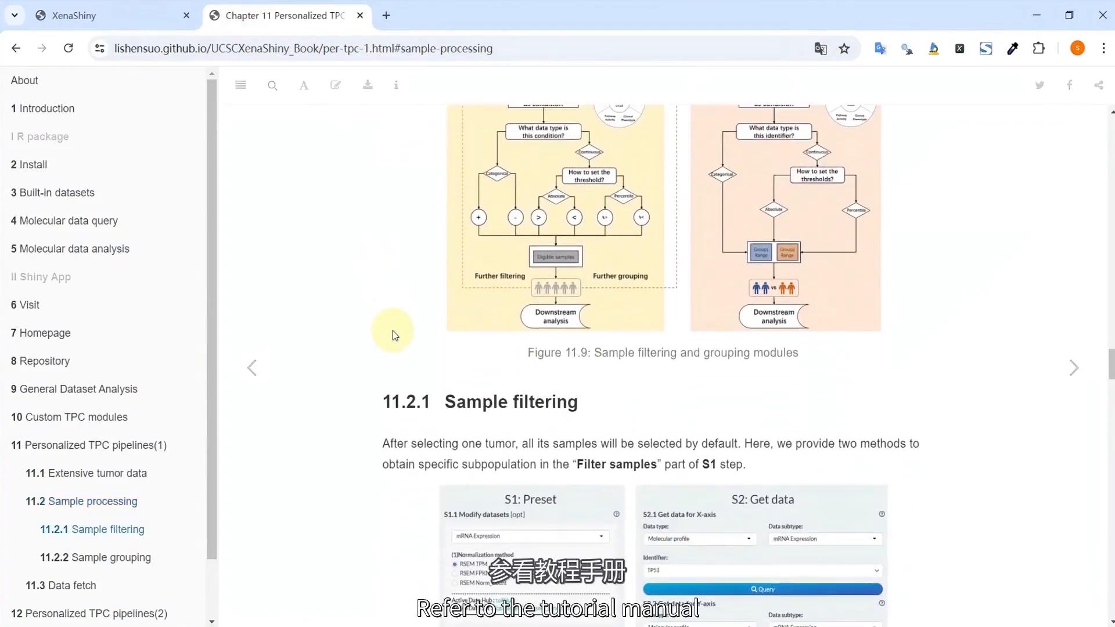
scroll(392, 330, down, 15)
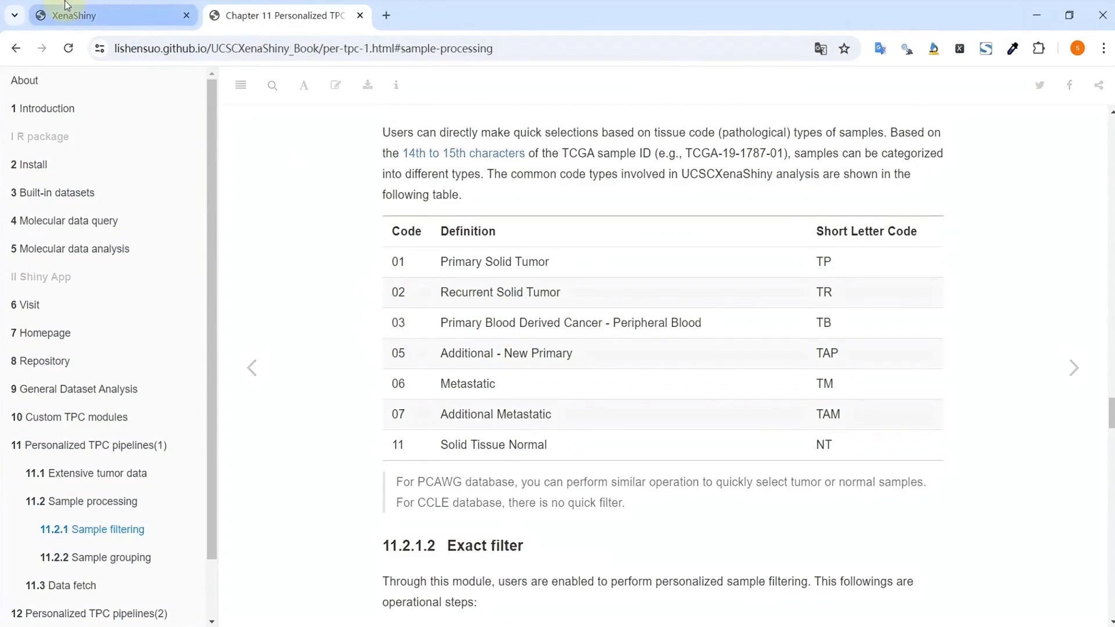
Return to XenaShiny, open the S1.3 exact filter and add TP53 mRNA Expression from Molecular profile as a phenotype condition
click(66, 6)
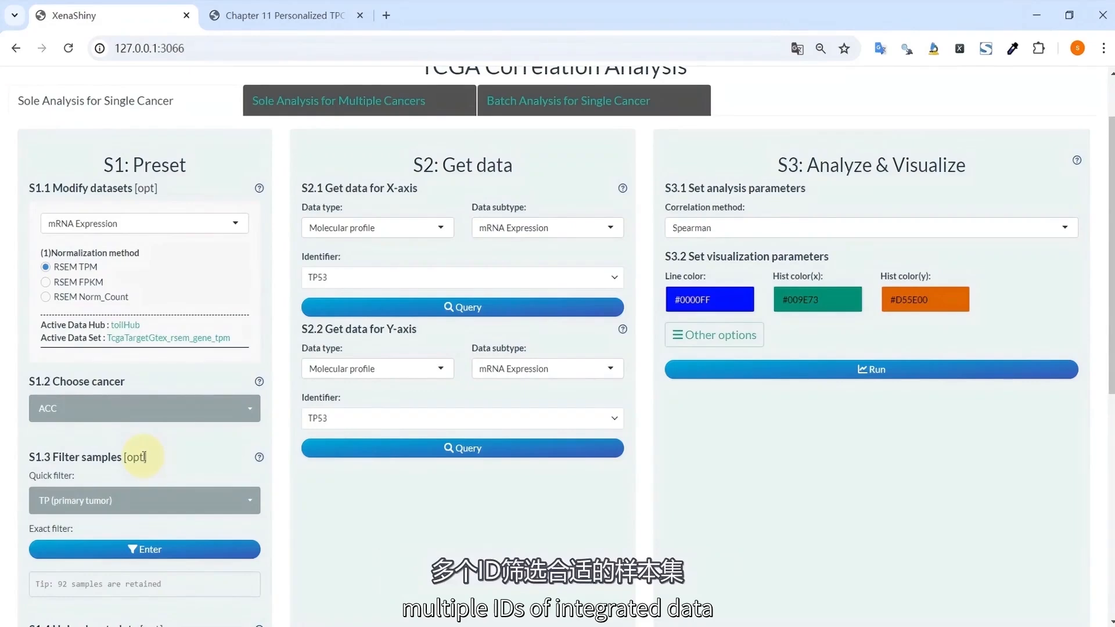
click(149, 549)
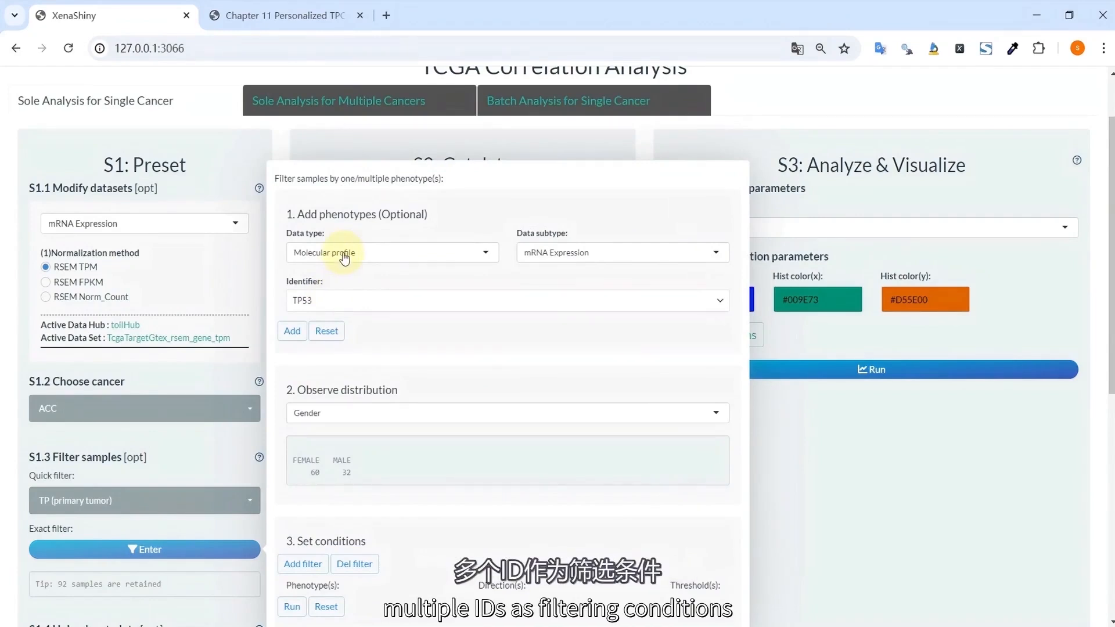
click(291, 332)
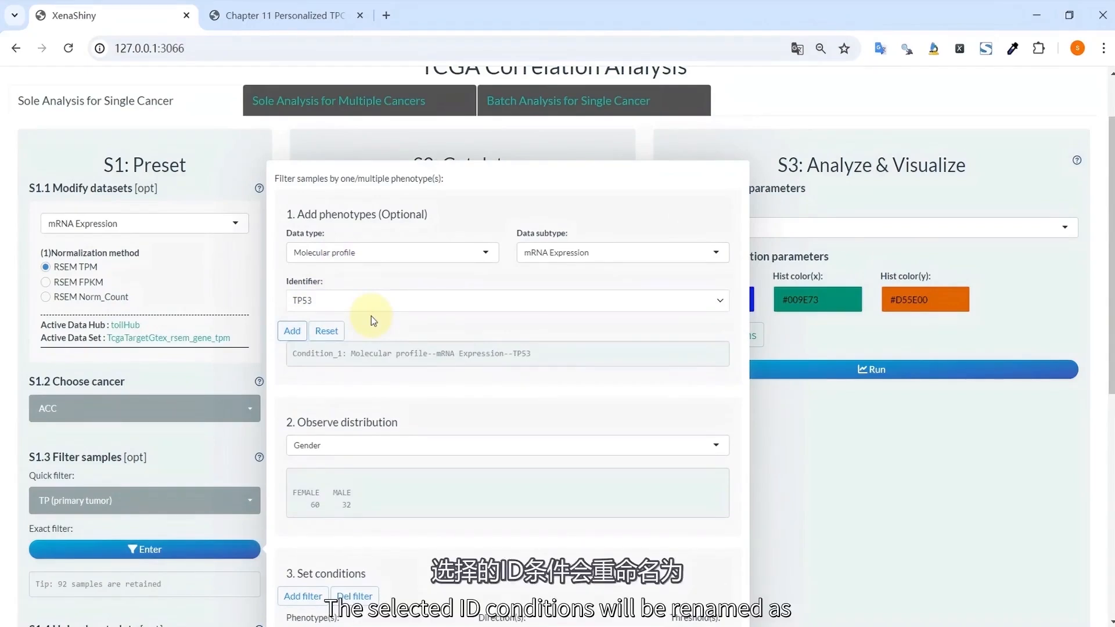
Add the Immune Infiltration identifier Monocyte from CIBERSORT as a second phenotype condition
click(321, 256)
click(321, 304)
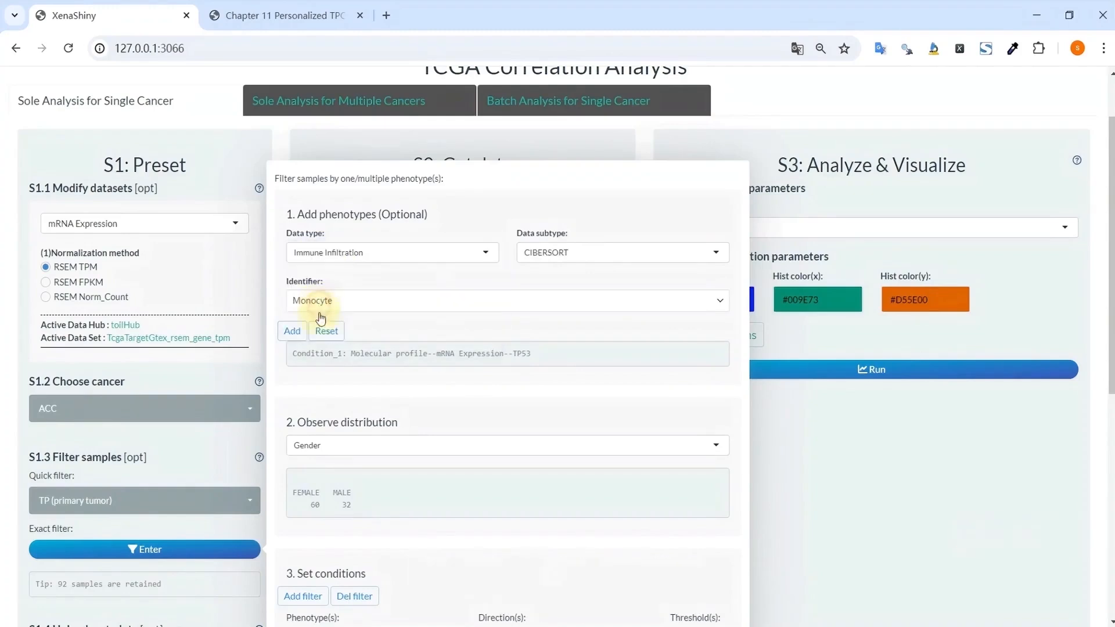
click(293, 331)
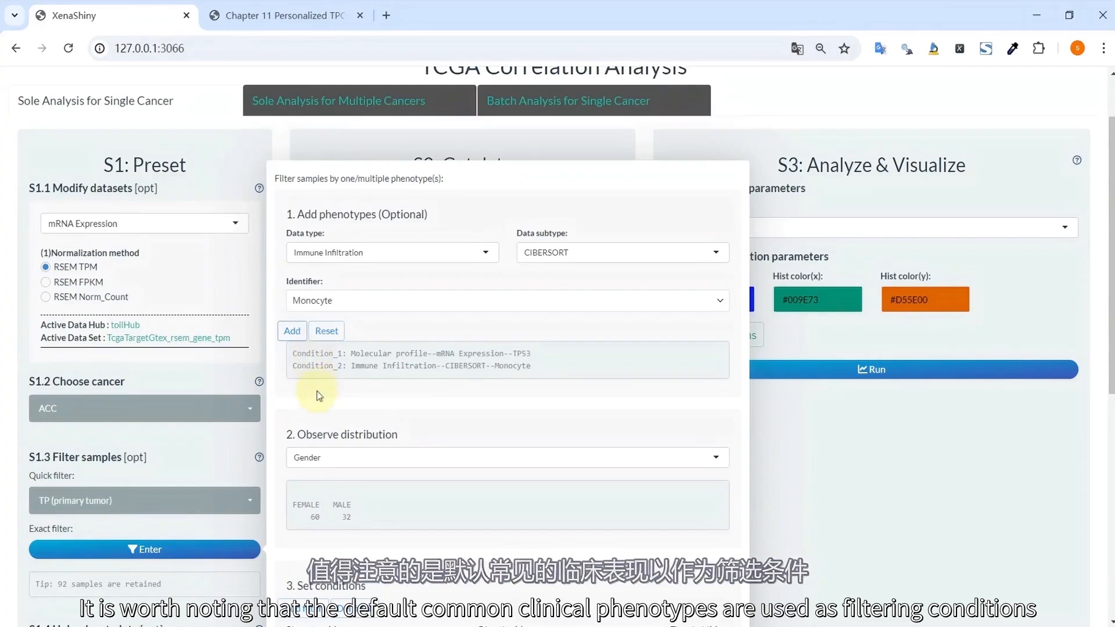
Select Condition_1 for the distribution view, then switch the view back to Gender
click(319, 457)
click(331, 575)
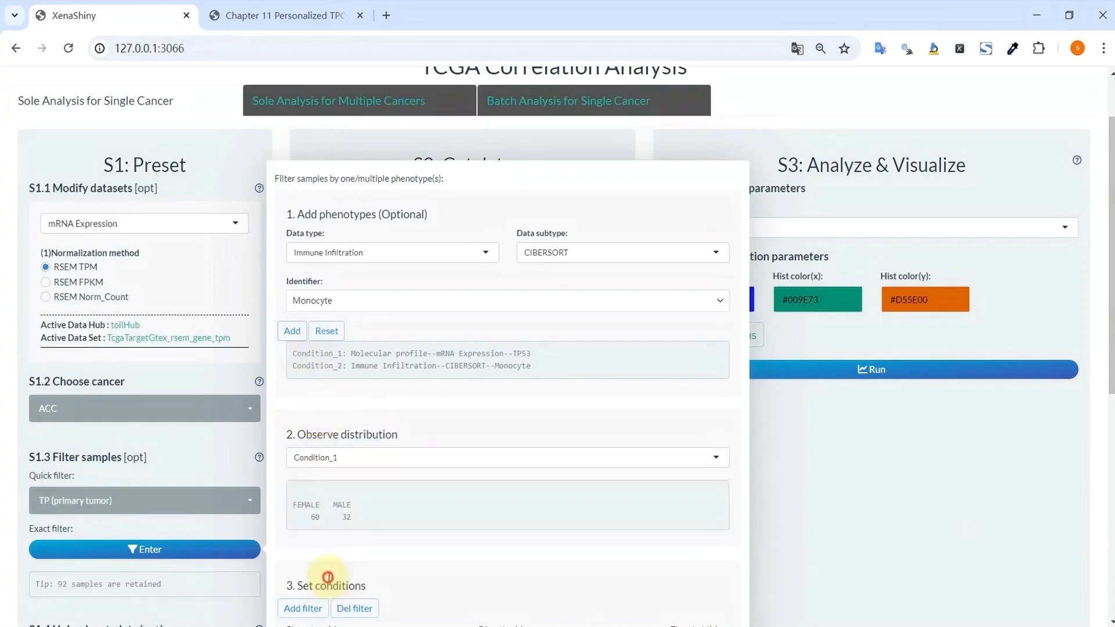
click(340, 461)
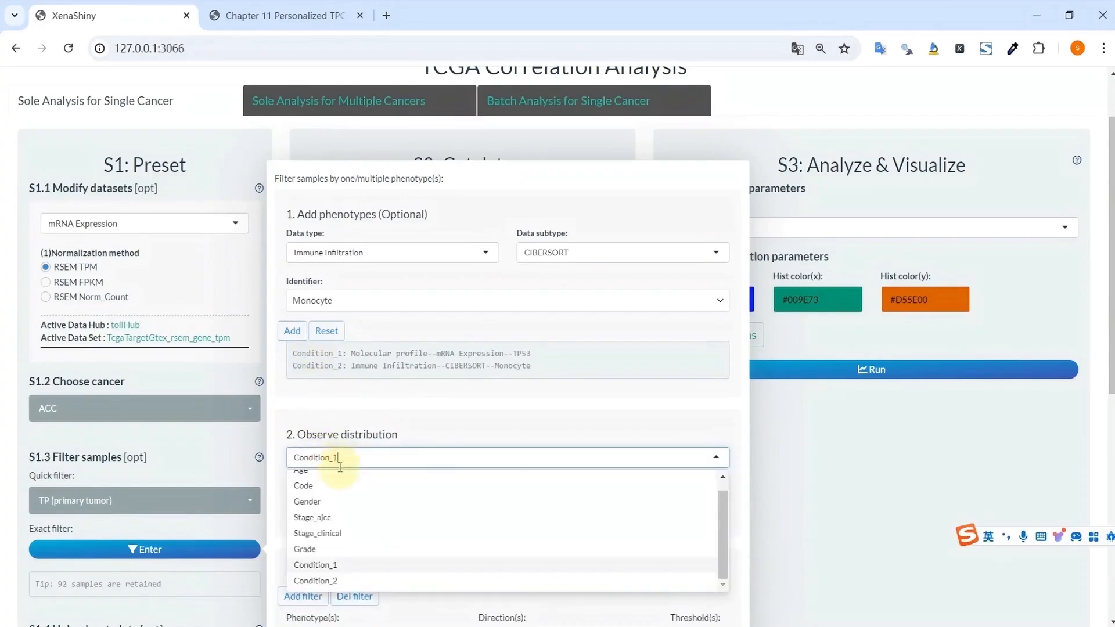
click(325, 502)
scroll(338, 459, down, 4)
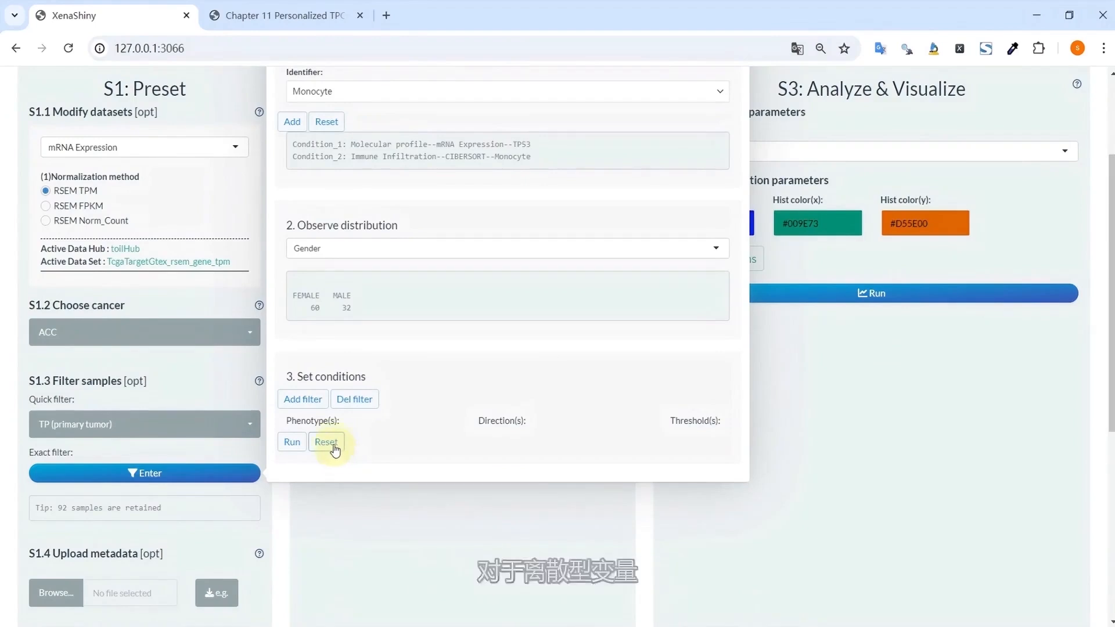
Add a filter on Gender with direction + and threshold FEMALE, and run it
click(314, 404)
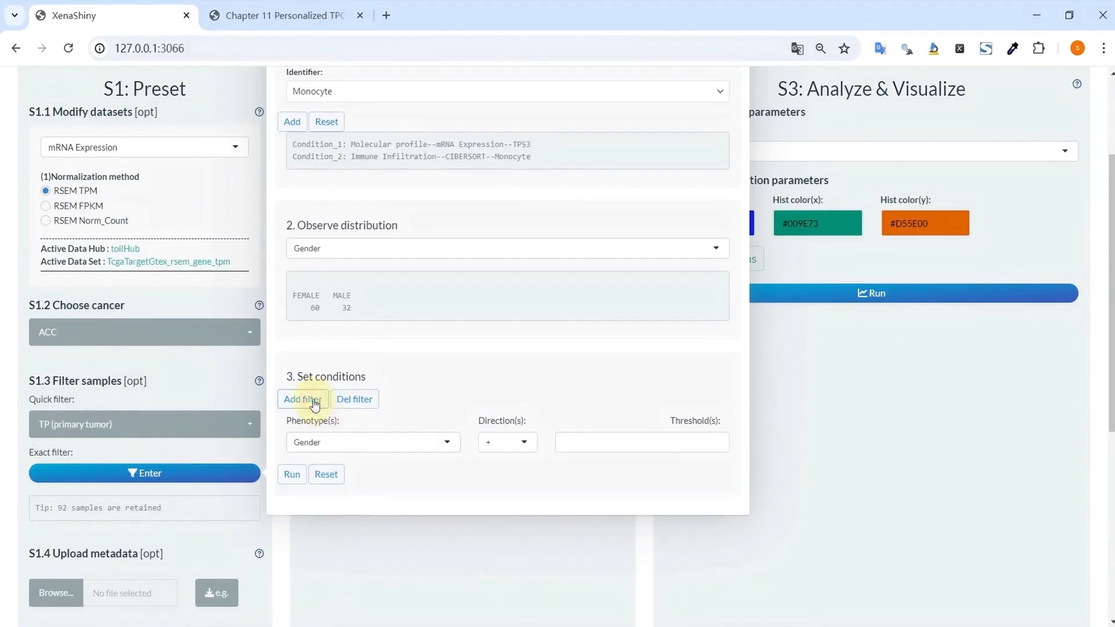
click(512, 445)
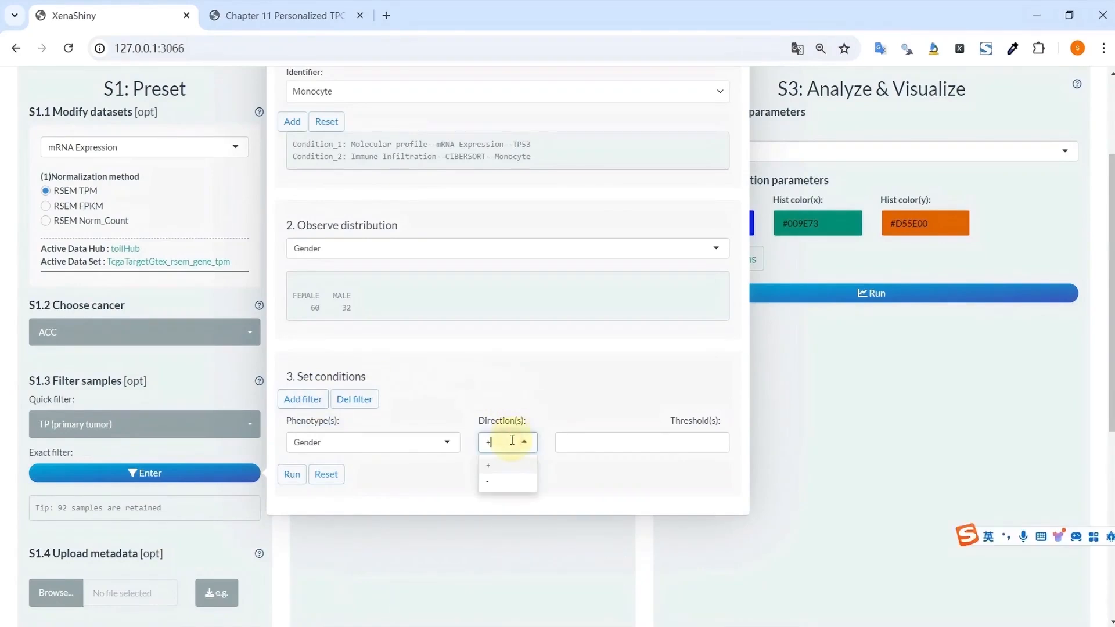
click(504, 468)
click(515, 450)
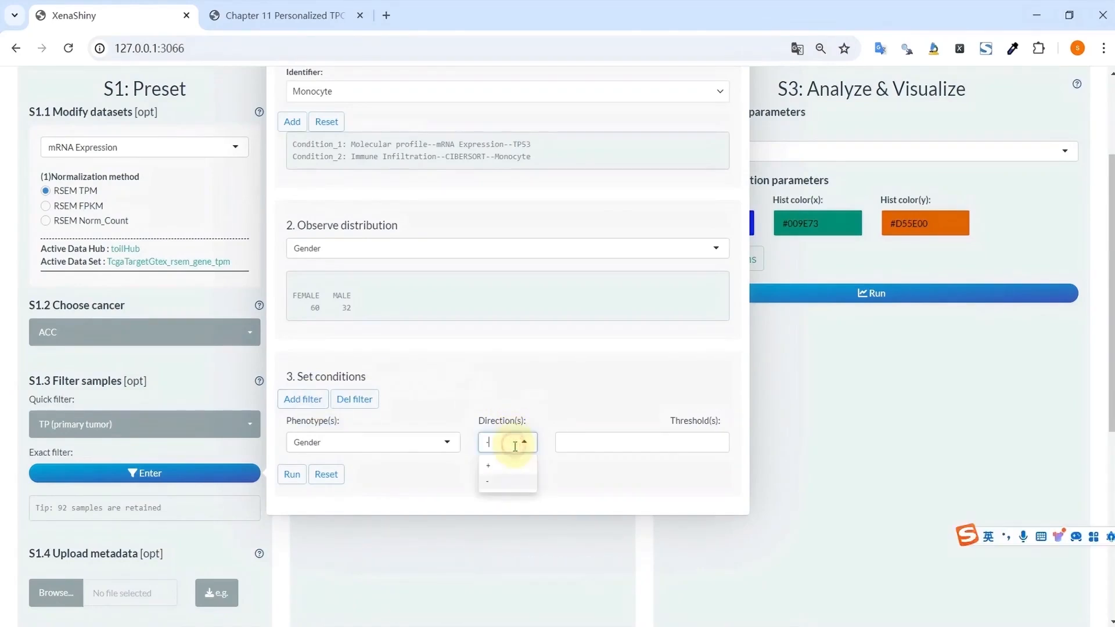
click(504, 459)
click(566, 443)
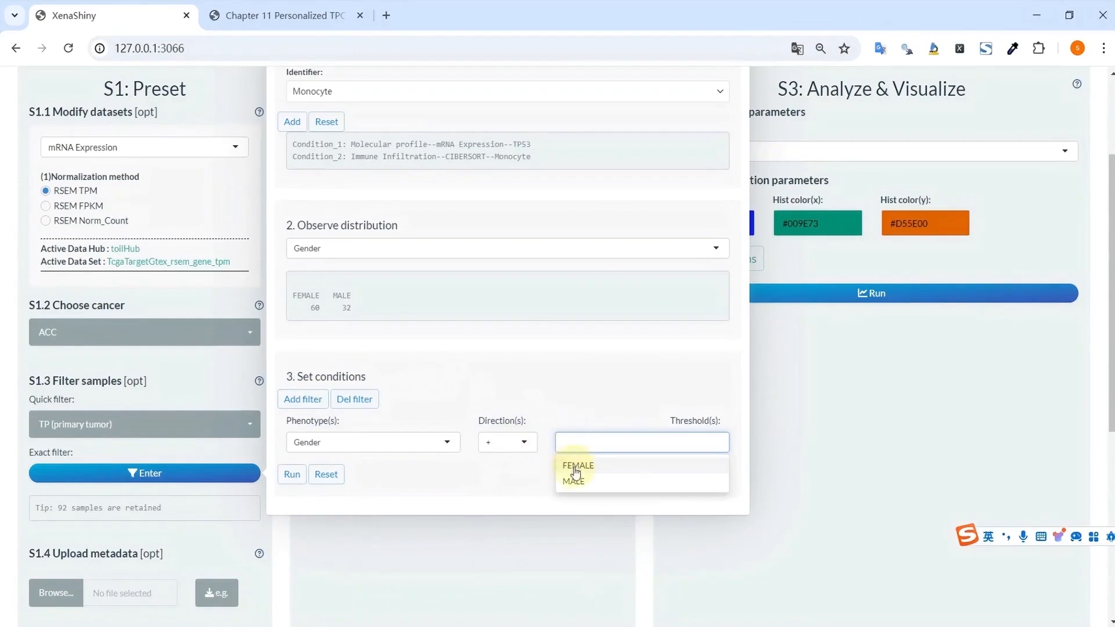
click(576, 465)
click(294, 476)
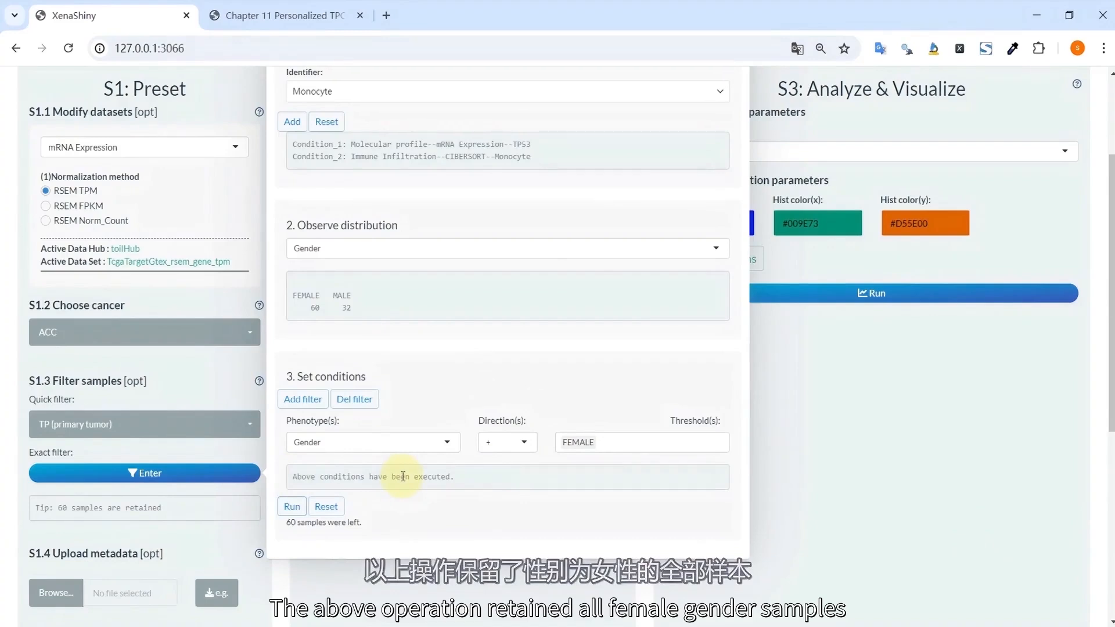
View the distribution of Condition_1, and switch the distribution view to Age
click(325, 246)
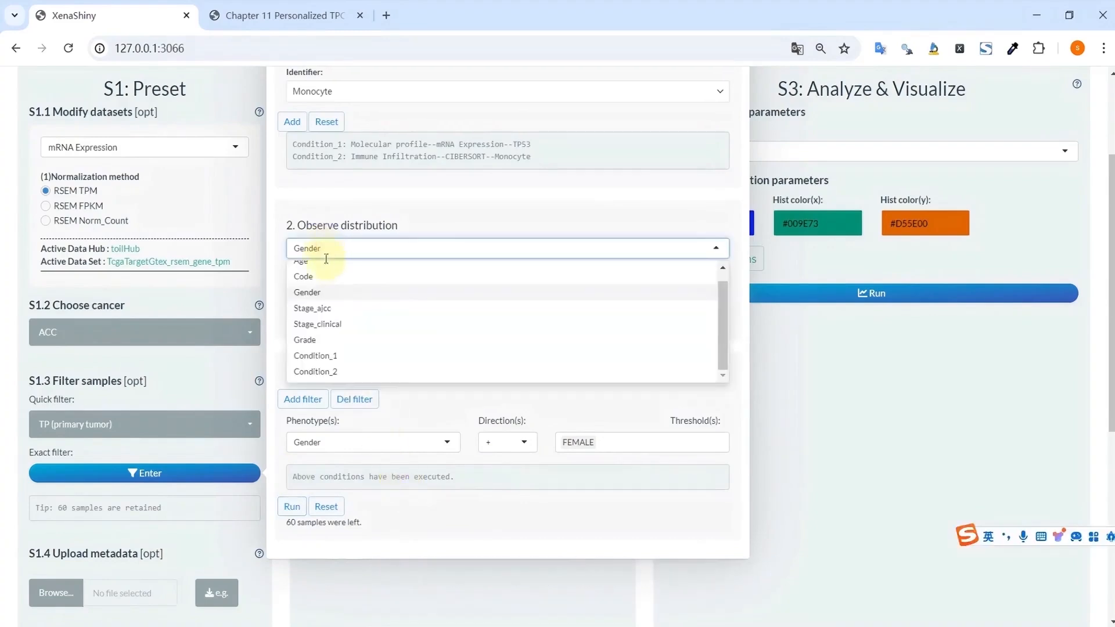
click(343, 358)
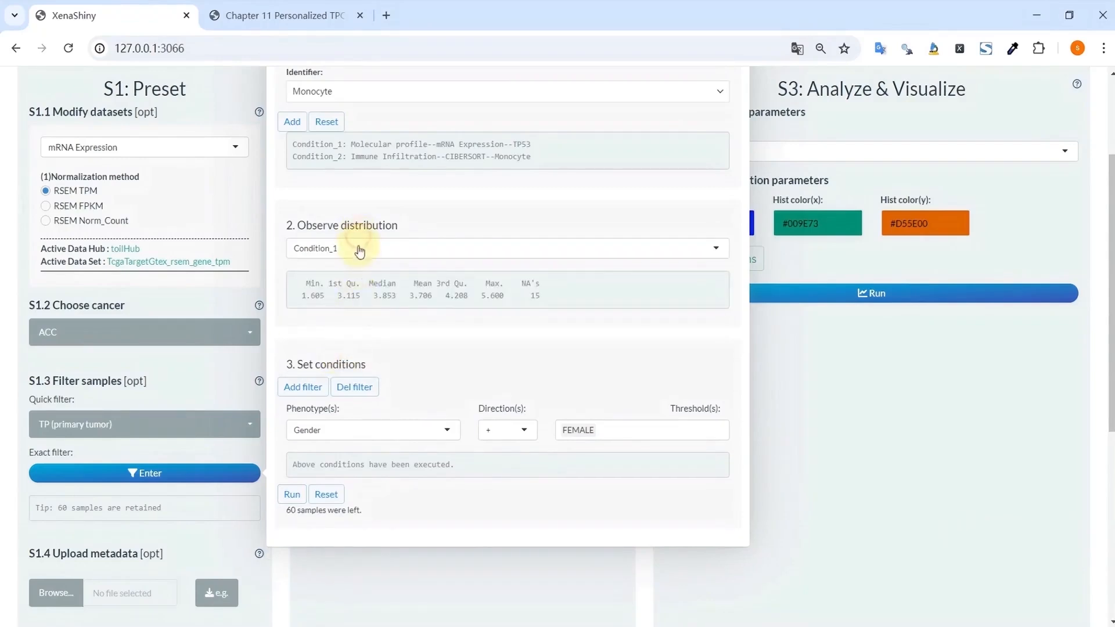
click(357, 248)
click(356, 267)
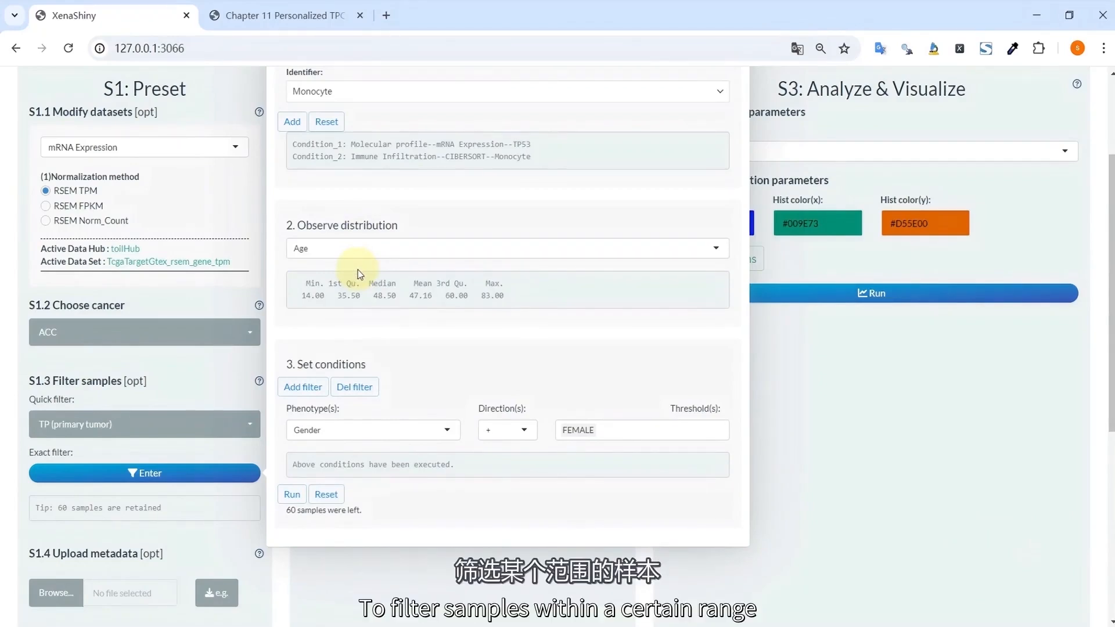
Change the filter's phenotype to Age with direction > and threshold 60, and run it
click(321, 431)
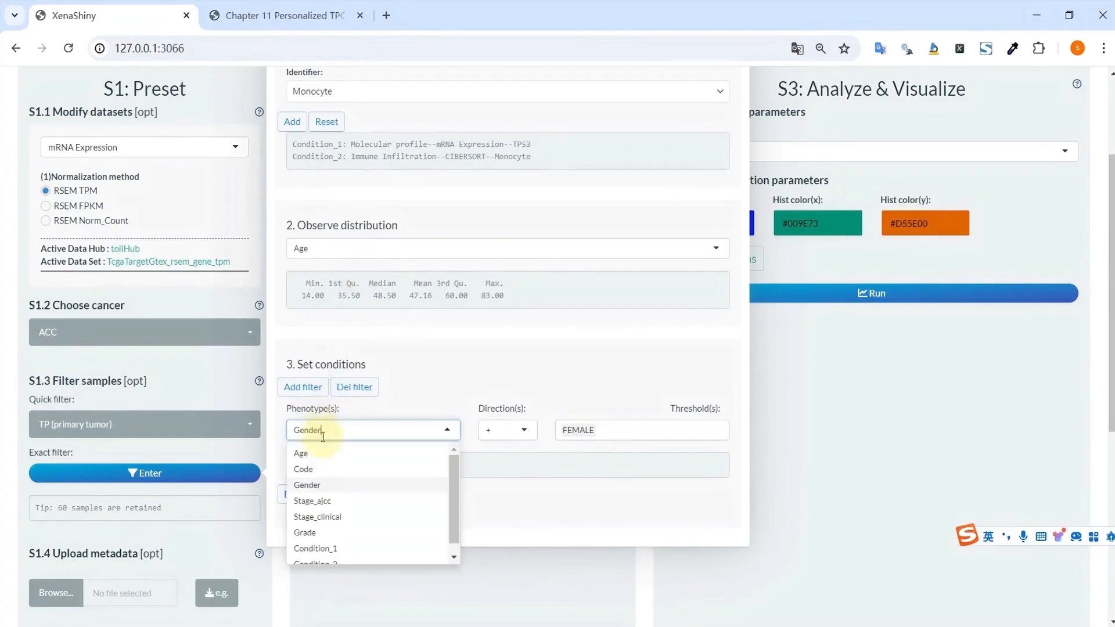
click(321, 454)
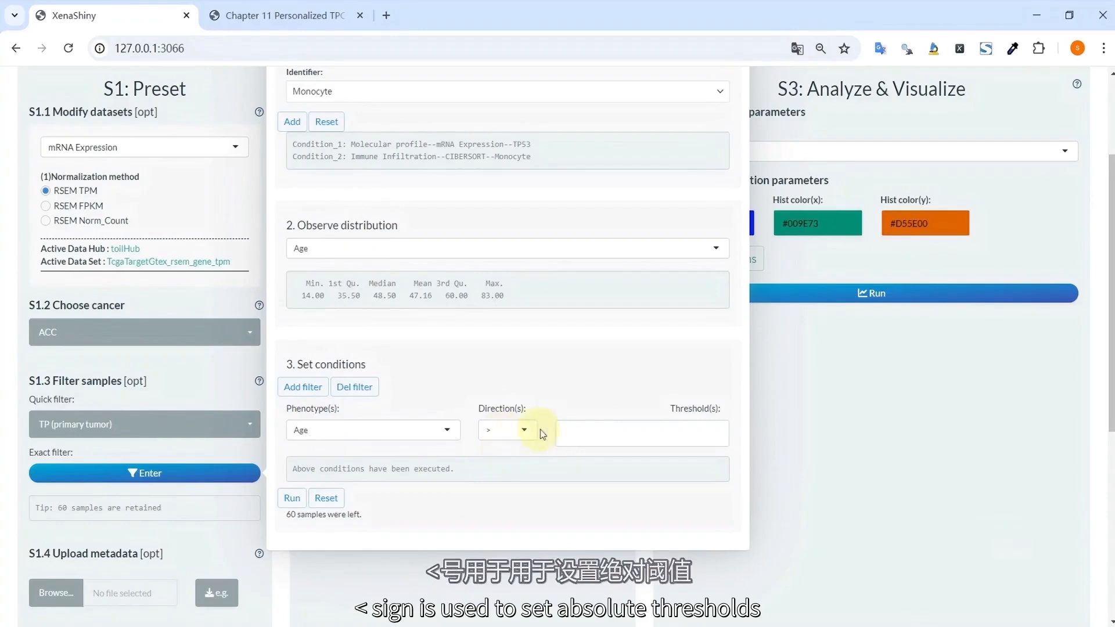
click(576, 430)
text(60)
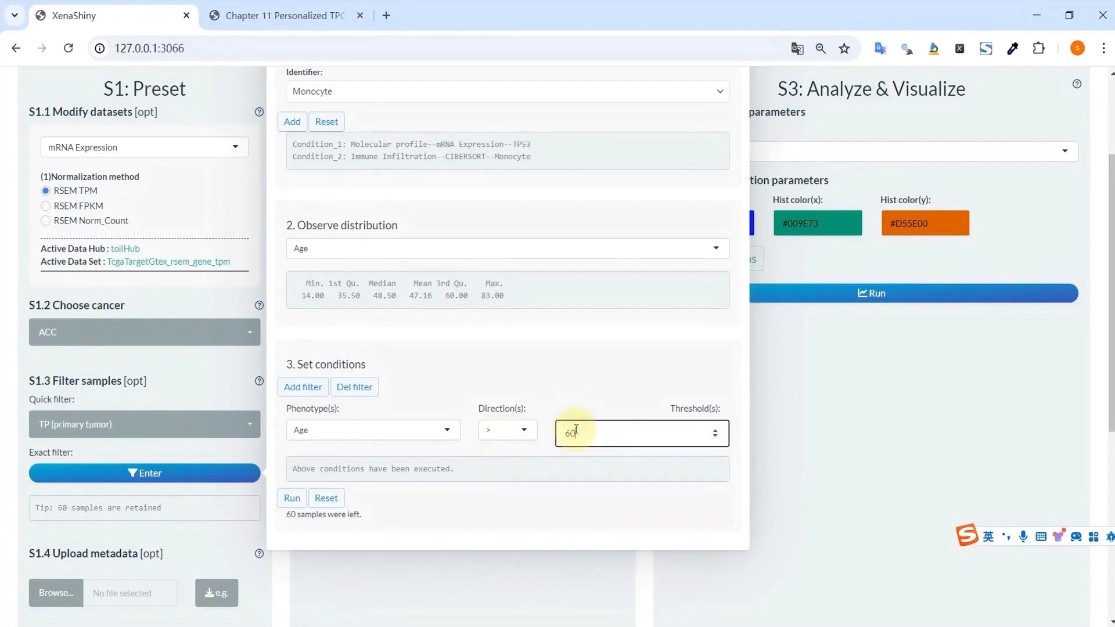
click(292, 498)
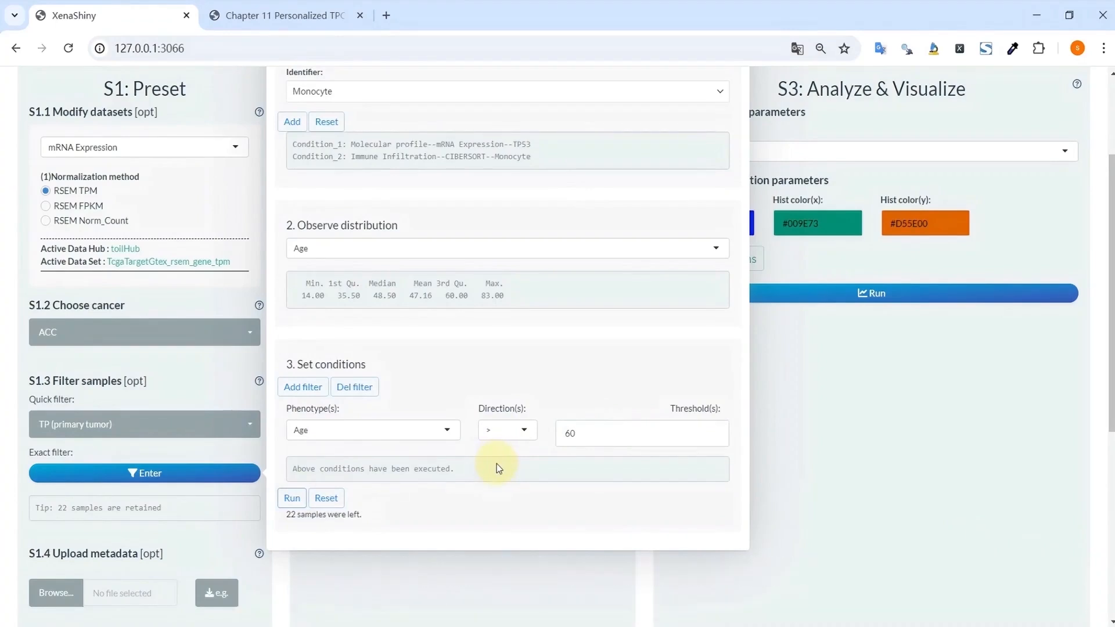
Change the Age filter to the percentile direction %> with threshold 0.5 and run it
click(515, 429)
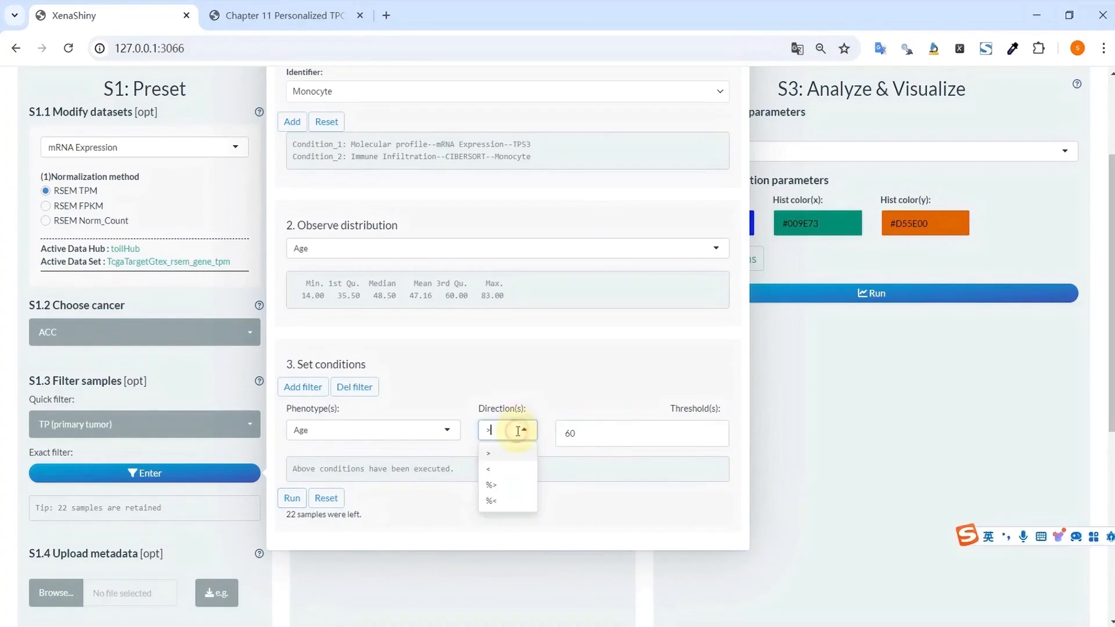
click(499, 485)
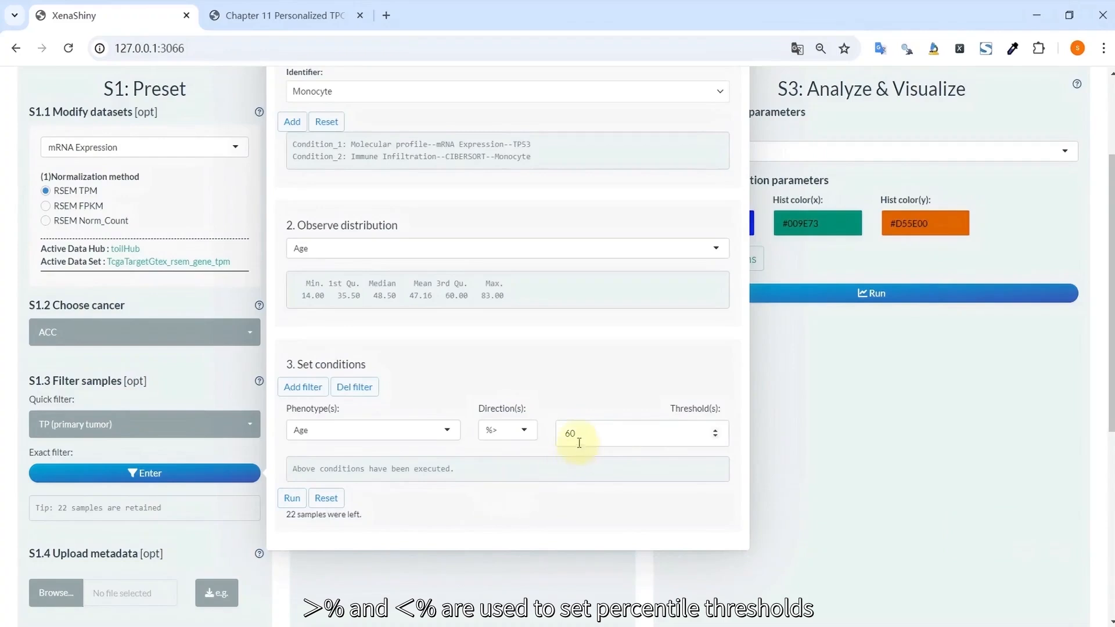
drag(576, 436, 561, 433)
text(0.5)
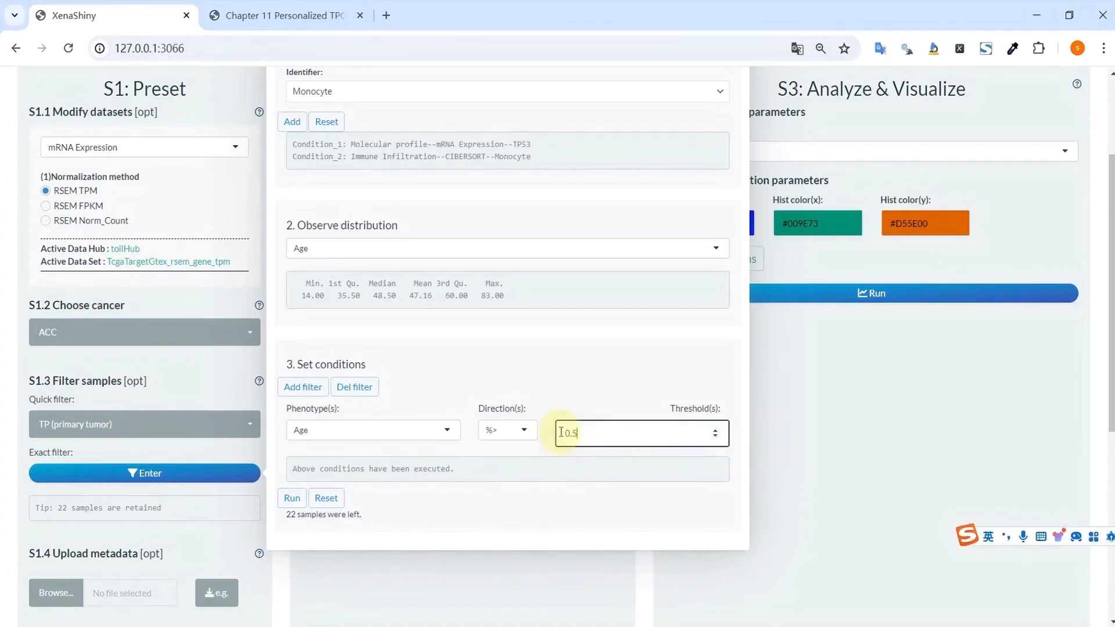
click(292, 501)
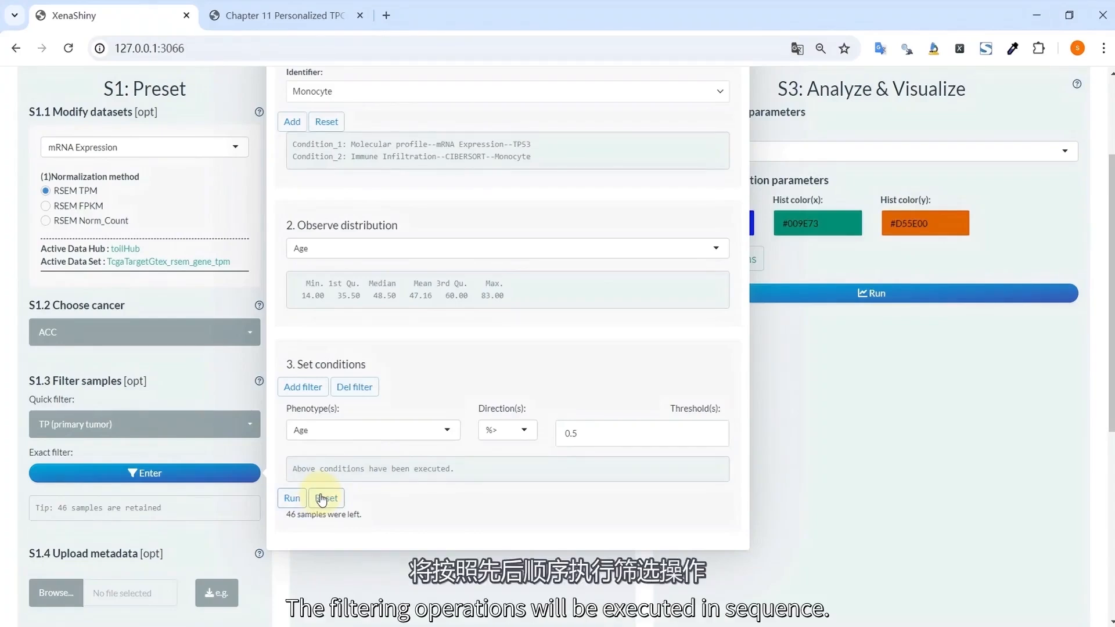
Add a second filter keeping Gender FEMALE with direction +, run both conditions and close the exact filter window
click(304, 388)
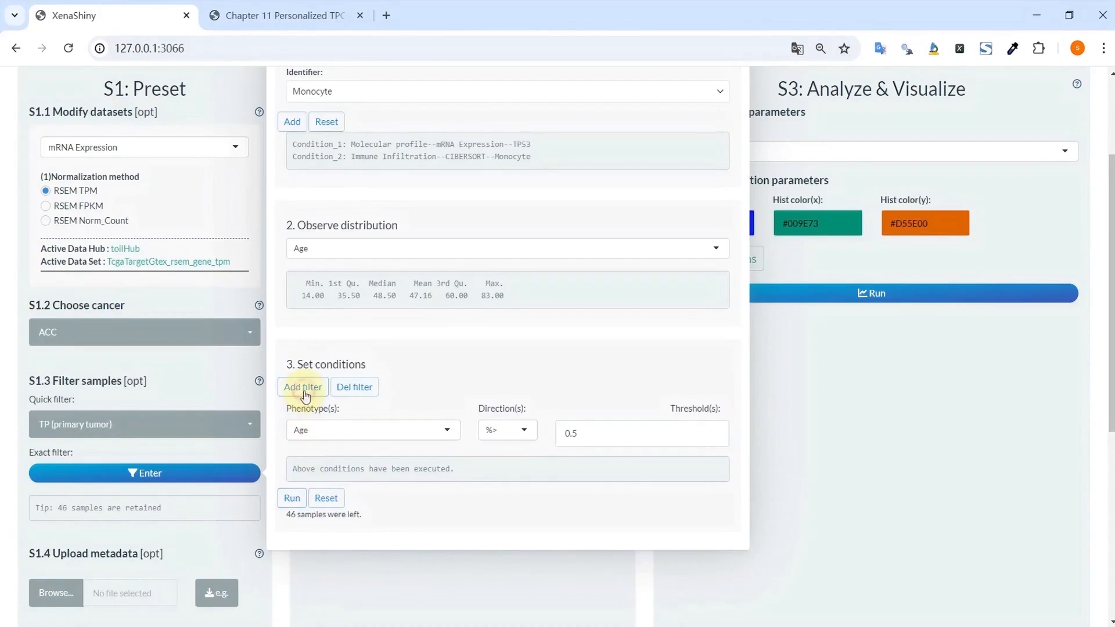
click(568, 468)
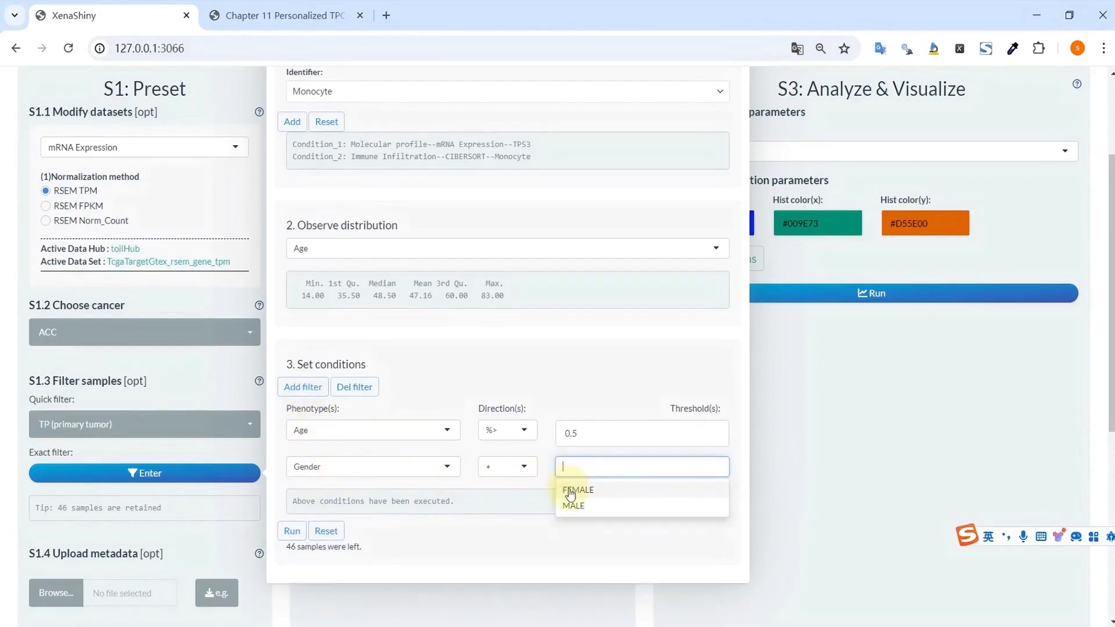
click(576, 490)
click(289, 533)
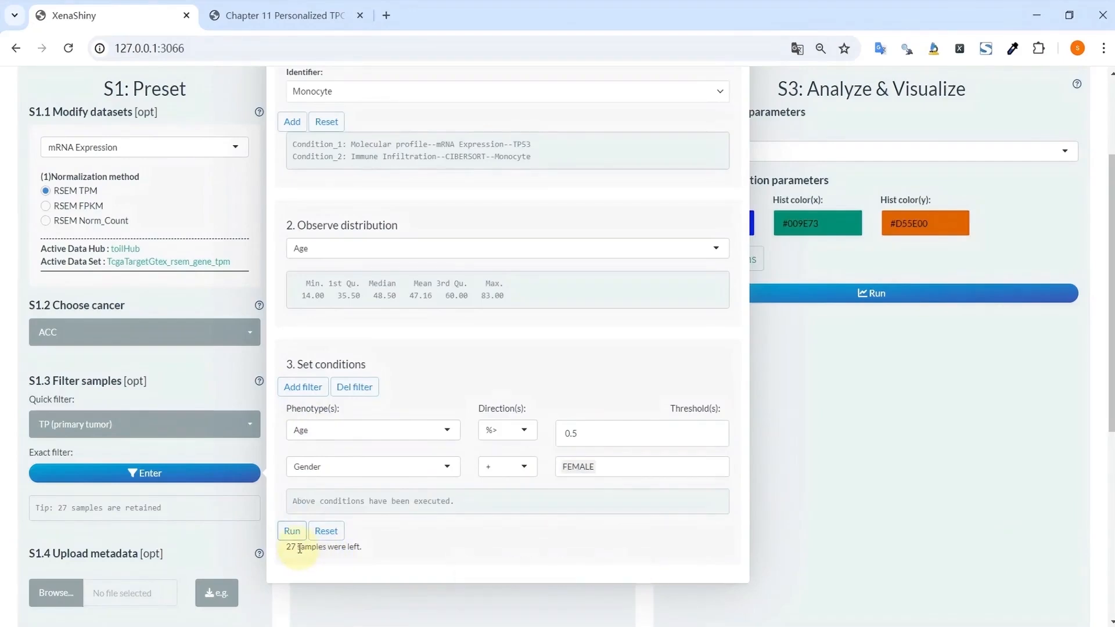
click(235, 490)
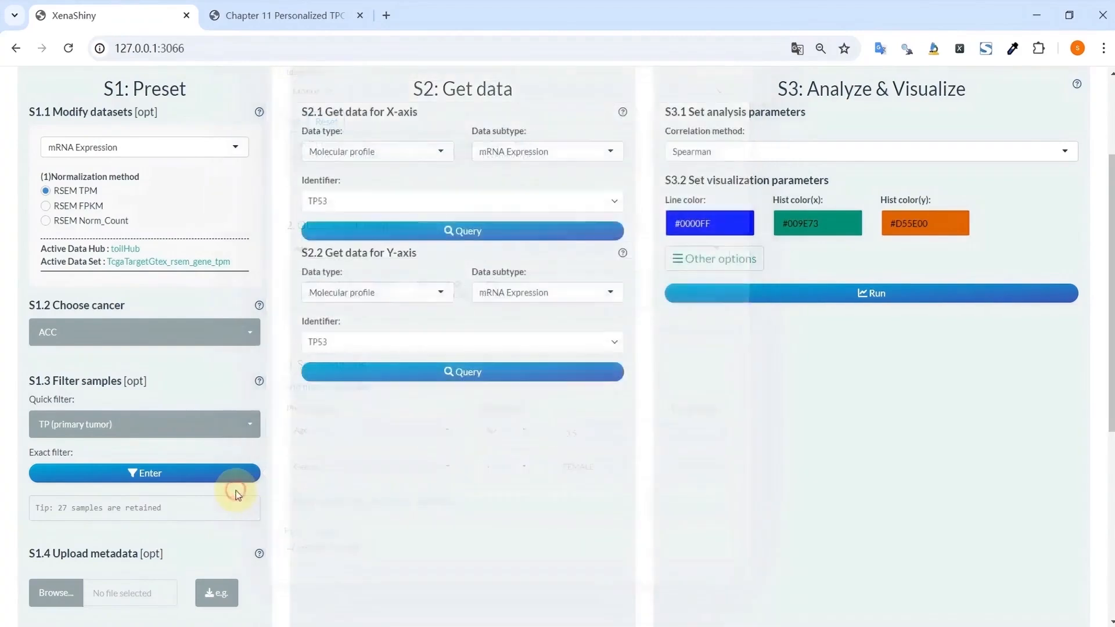
Check the sample type options in the S1.3 quick filter
click(210, 432)
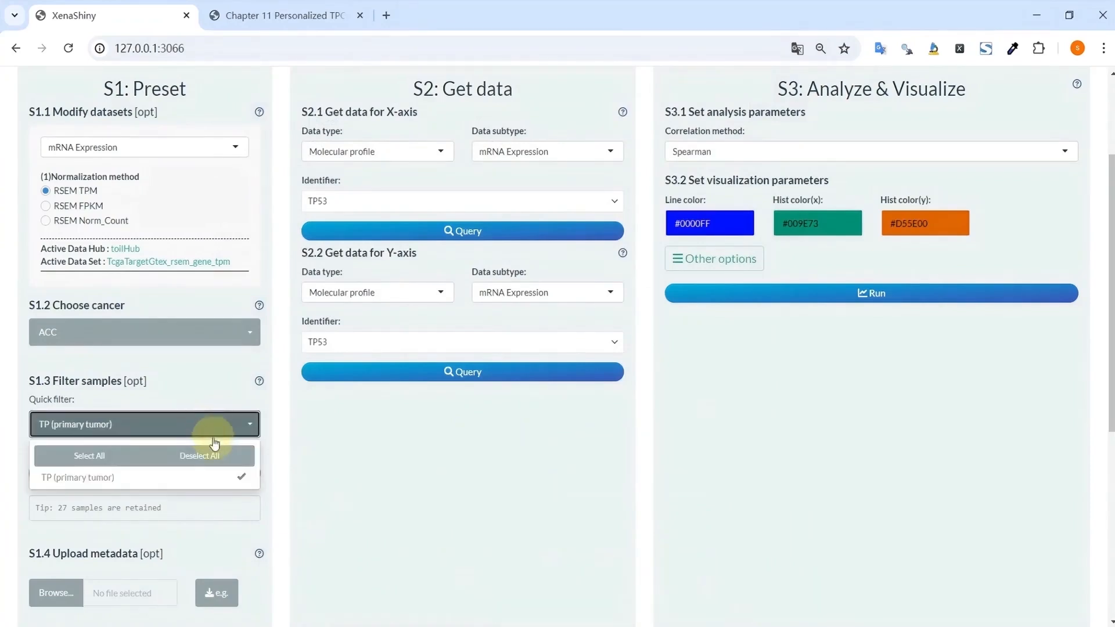
click(194, 413)
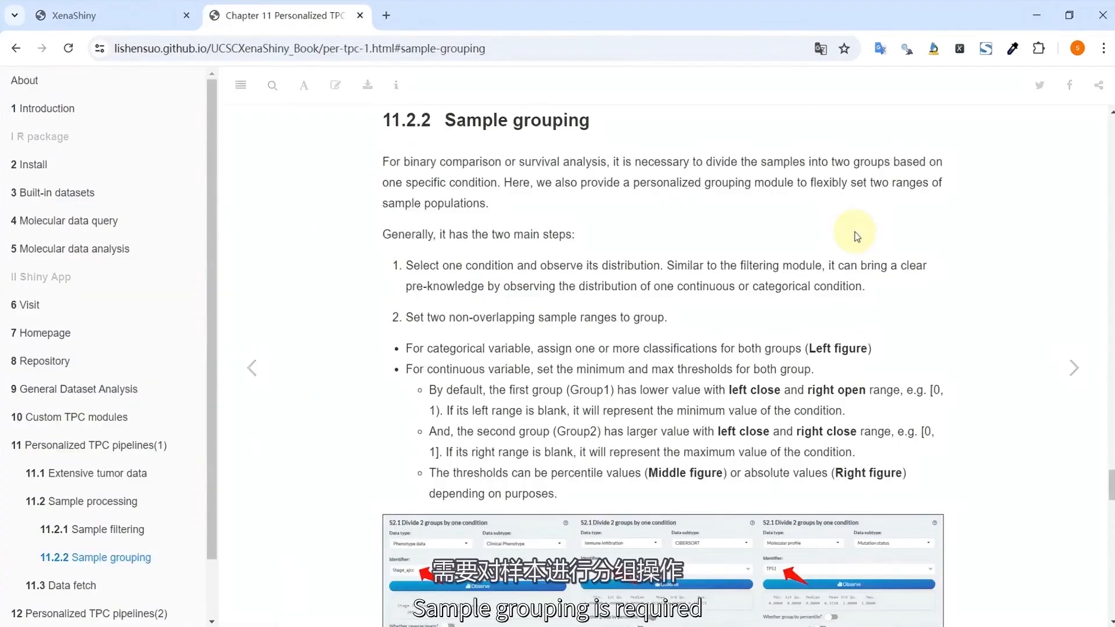
Return to XenaShiny and, on the TCGA Comparison Analysis page, observe the Clinical Phenotype identifier Code as the grouping condition
click(105, 13)
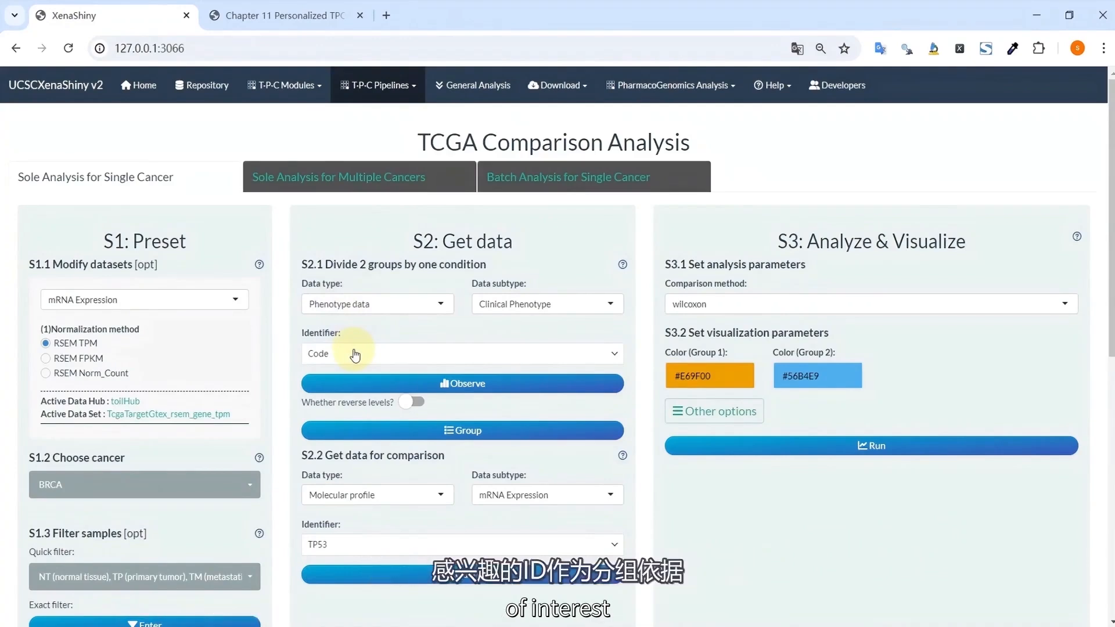
click(386, 356)
click(369, 426)
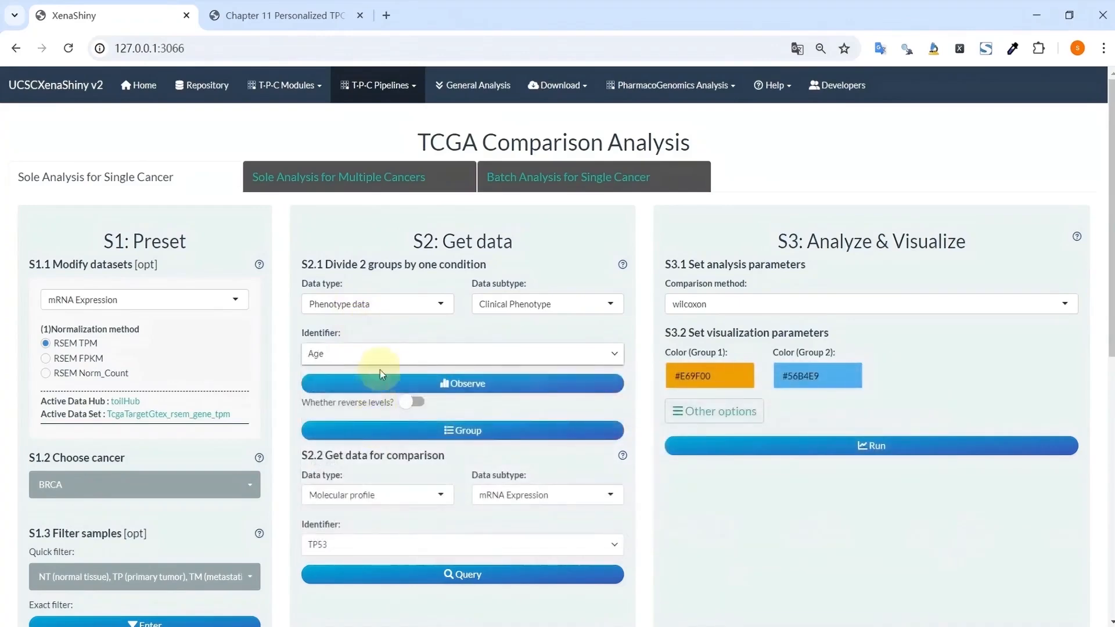
click(380, 355)
click(357, 451)
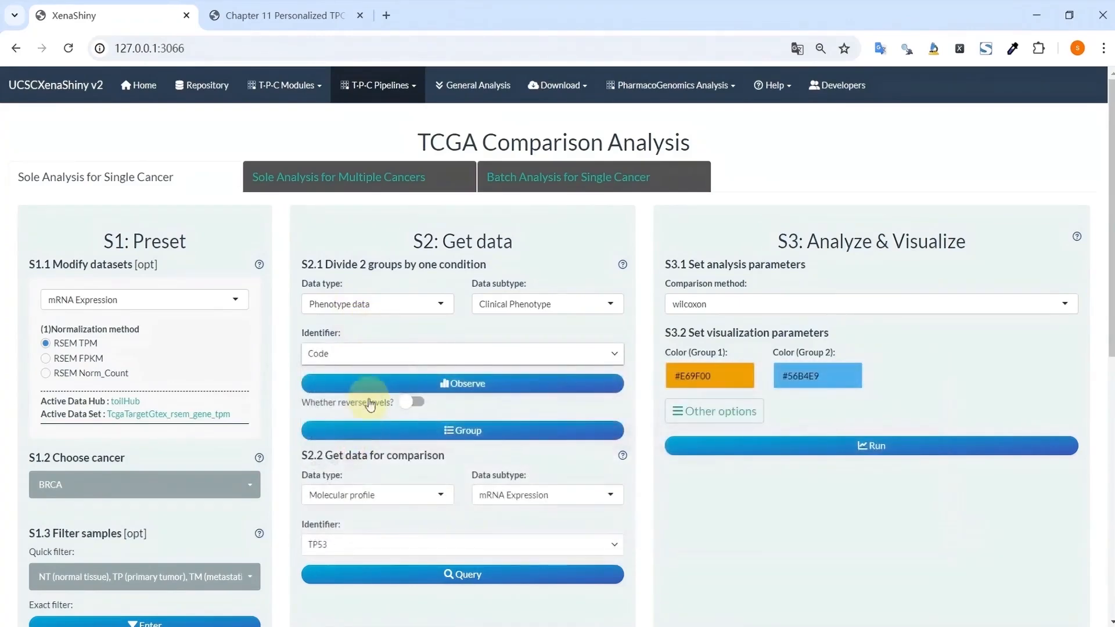
click(372, 387)
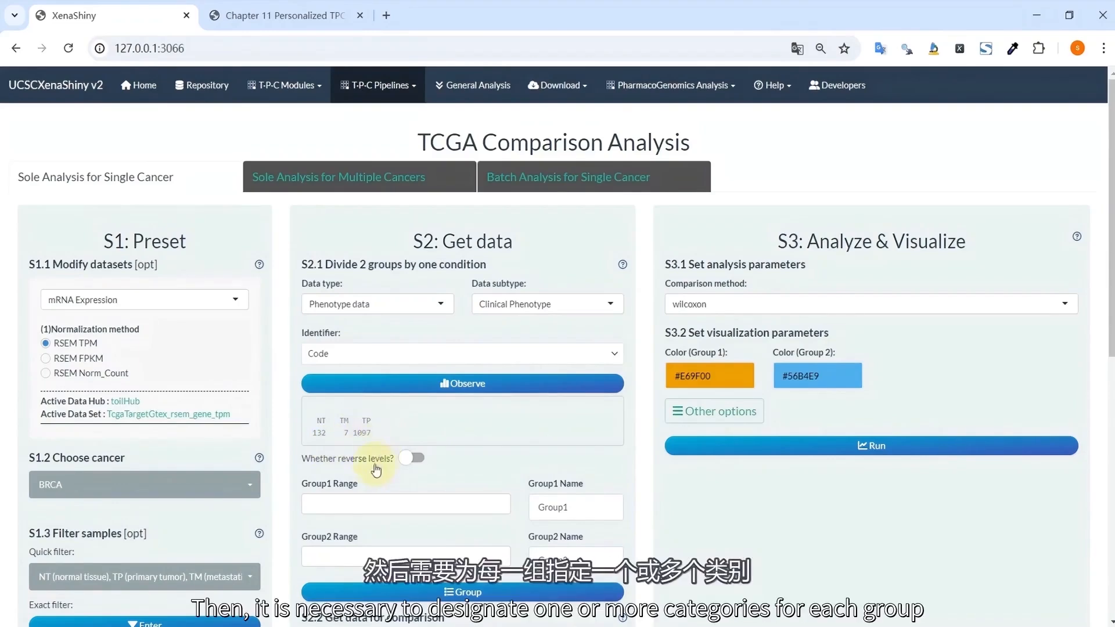
Assign NT to the Group1 range and both TM and TP to the Group2 range
scroll(369, 462, down, 1)
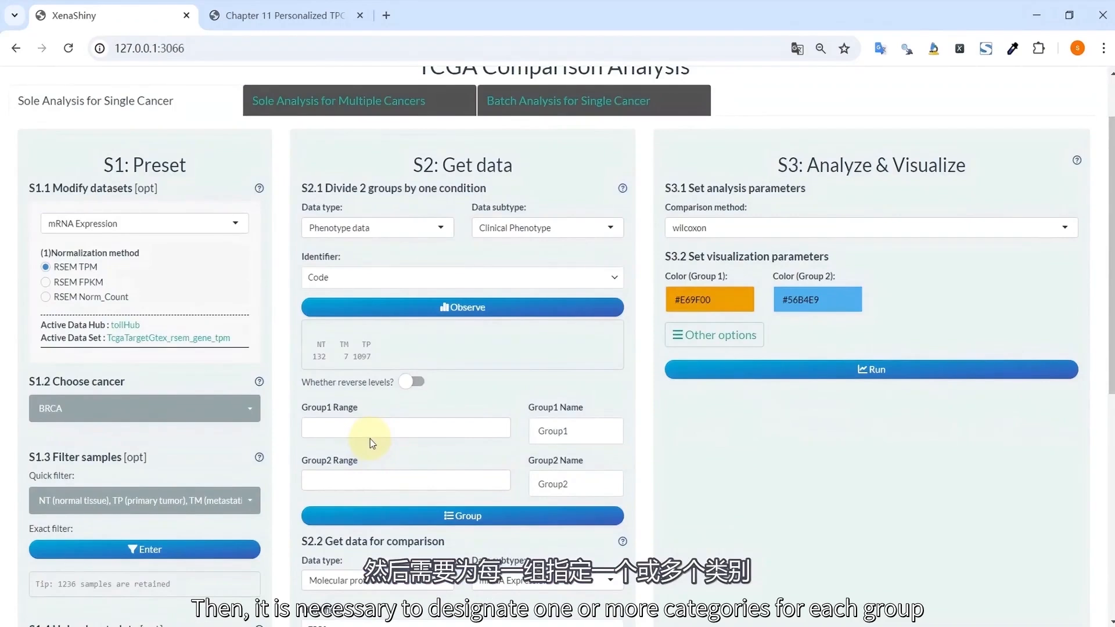
click(354, 428)
click(351, 450)
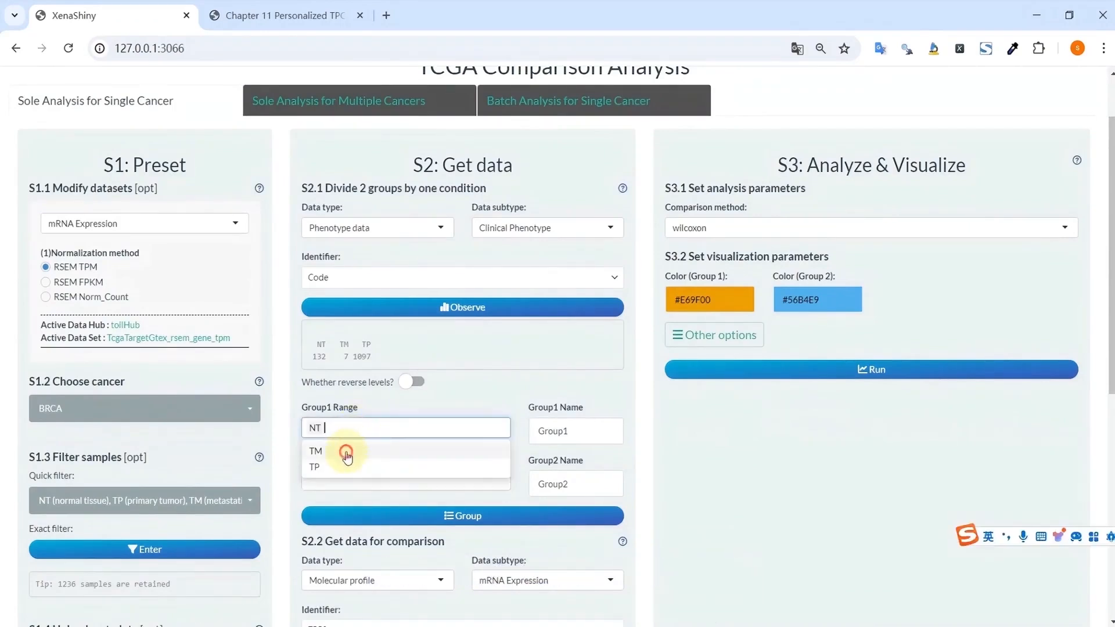
click(348, 487)
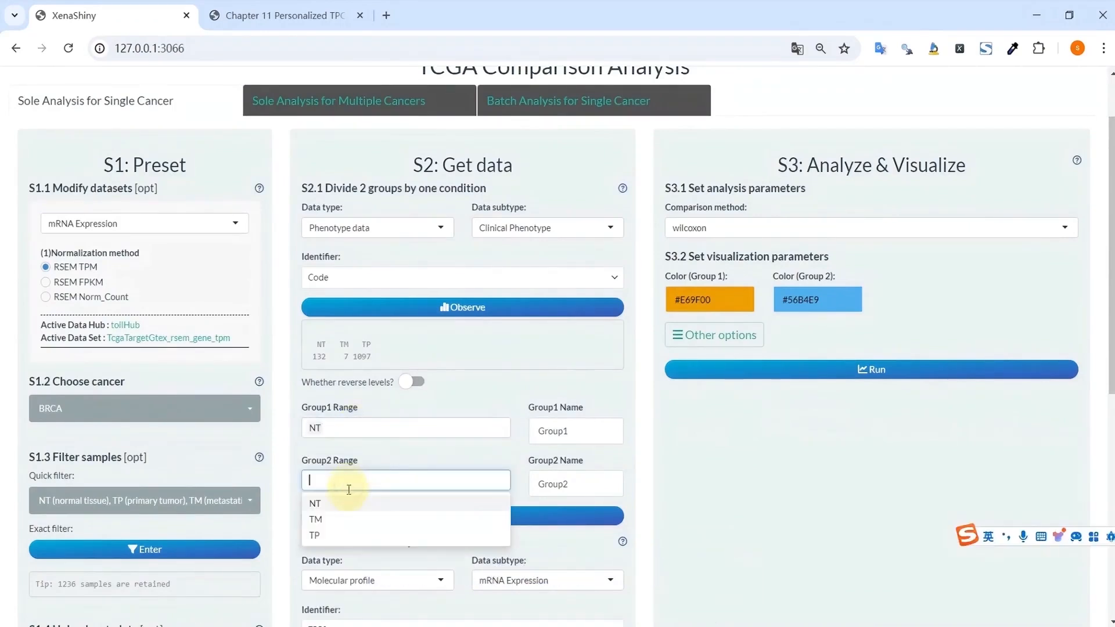
click(337, 518)
click(337, 520)
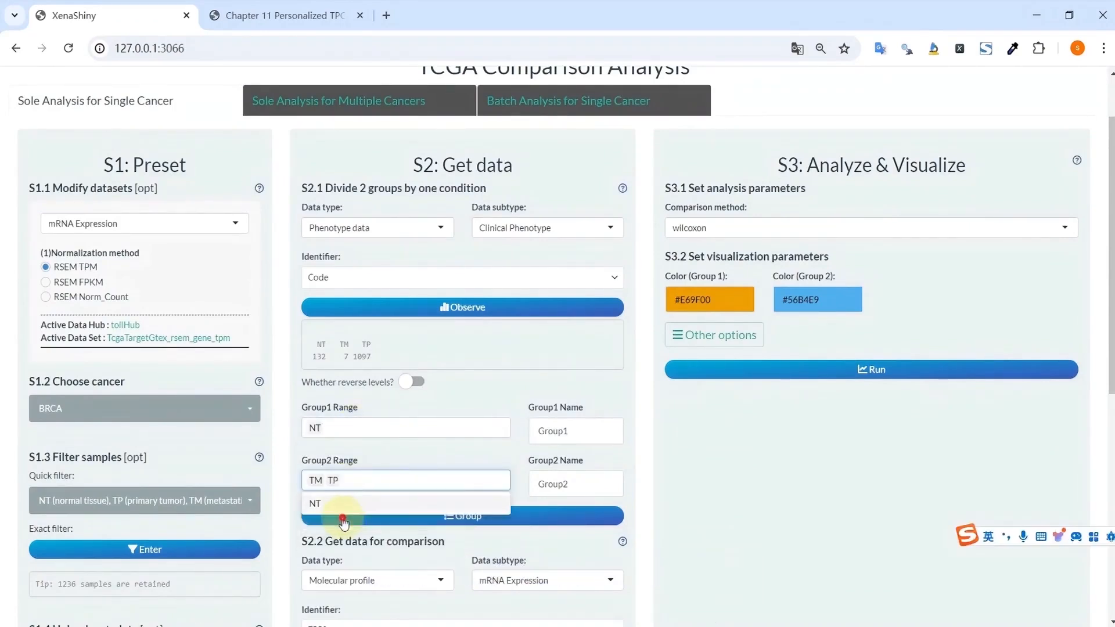
Rename Group1 as Normal and Group2 as Tumor
click(578, 428)
key(BackSpace)
key(BackSpace)
key(BackSpace)
key(BackSpace)
key(BackSpace)
key(BackSpace)
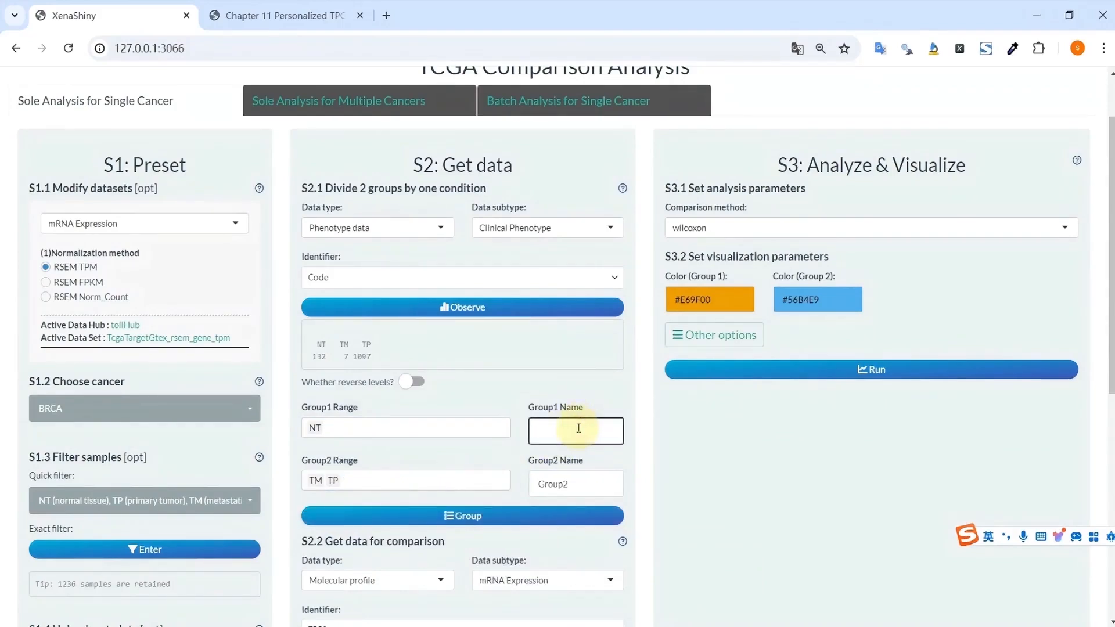
text(Normal)
drag(571, 485, 535, 486)
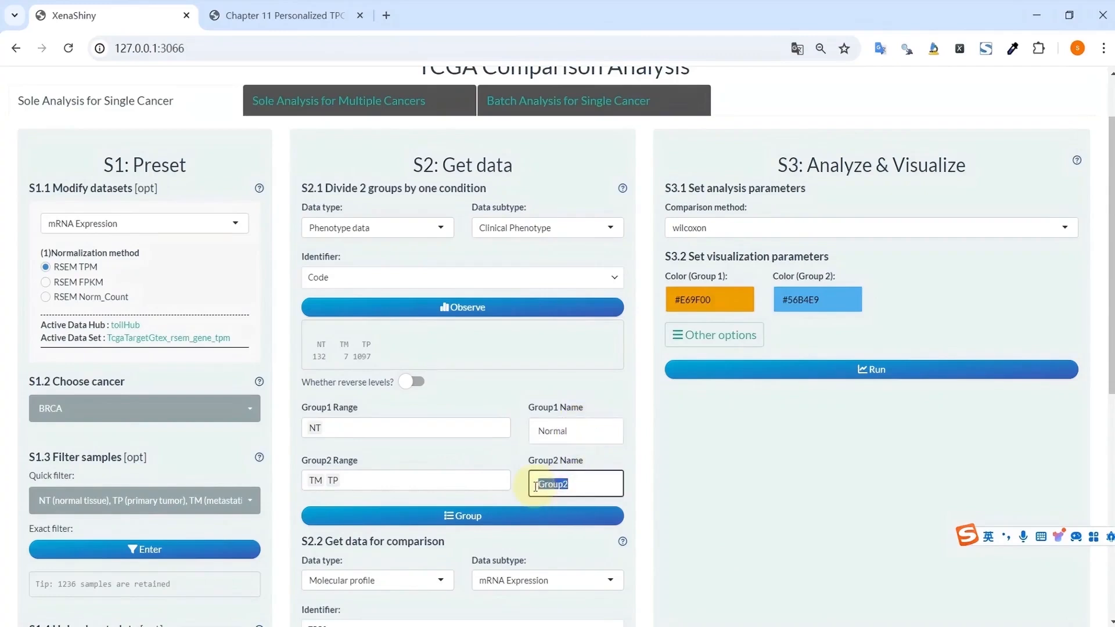
text(Tumor)
Switch the grouping identifier to Age, observe its distribution and turn off grouping by percentile
click(360, 280)
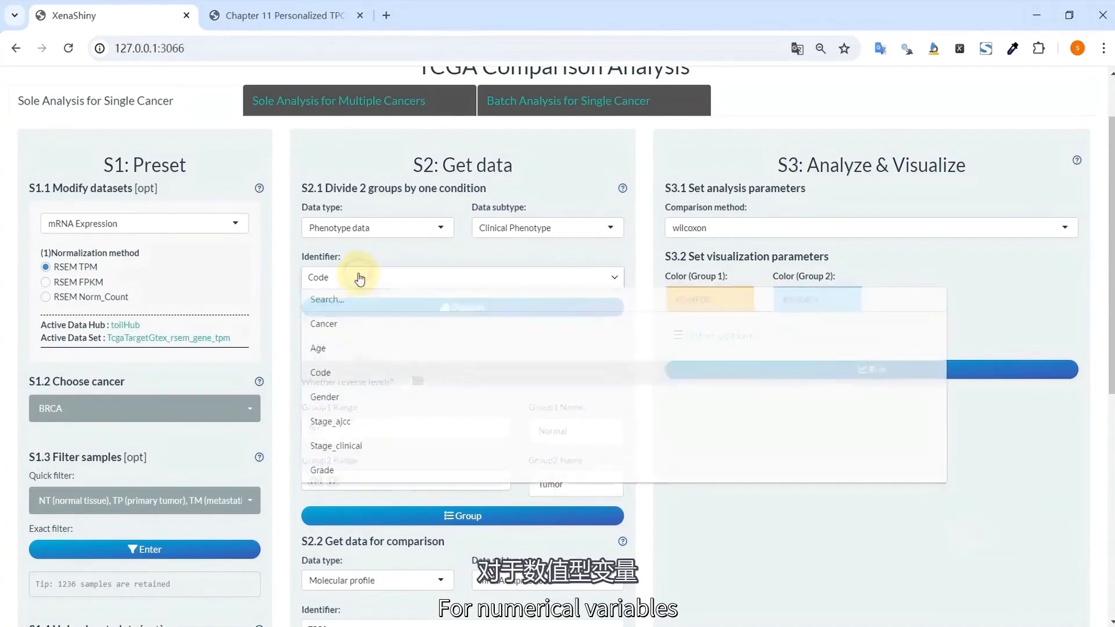
click(337, 351)
click(357, 314)
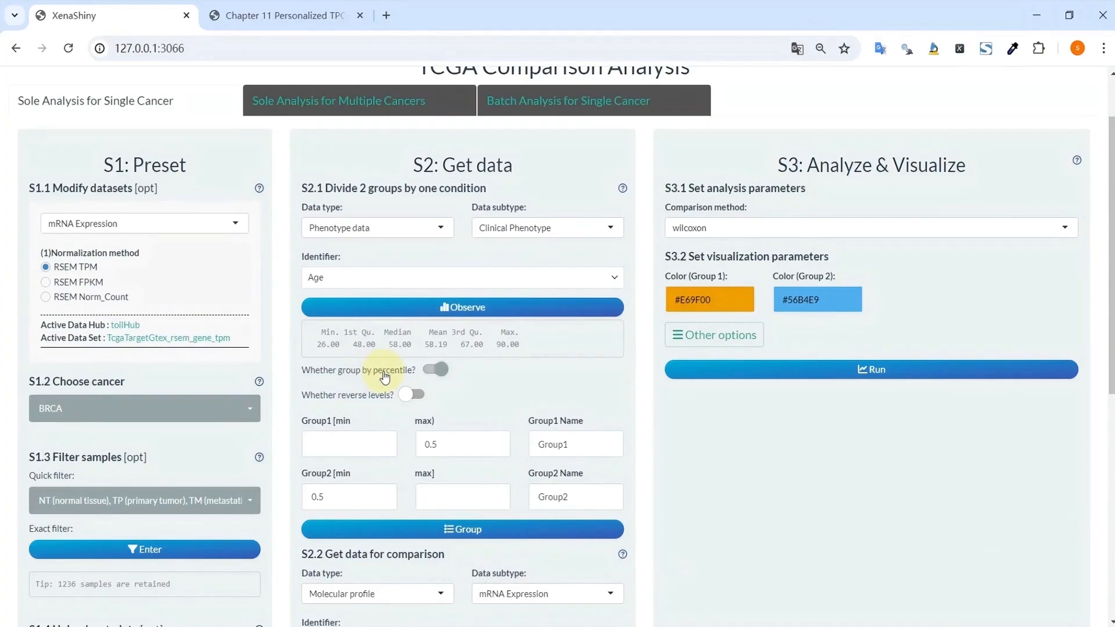
click(435, 369)
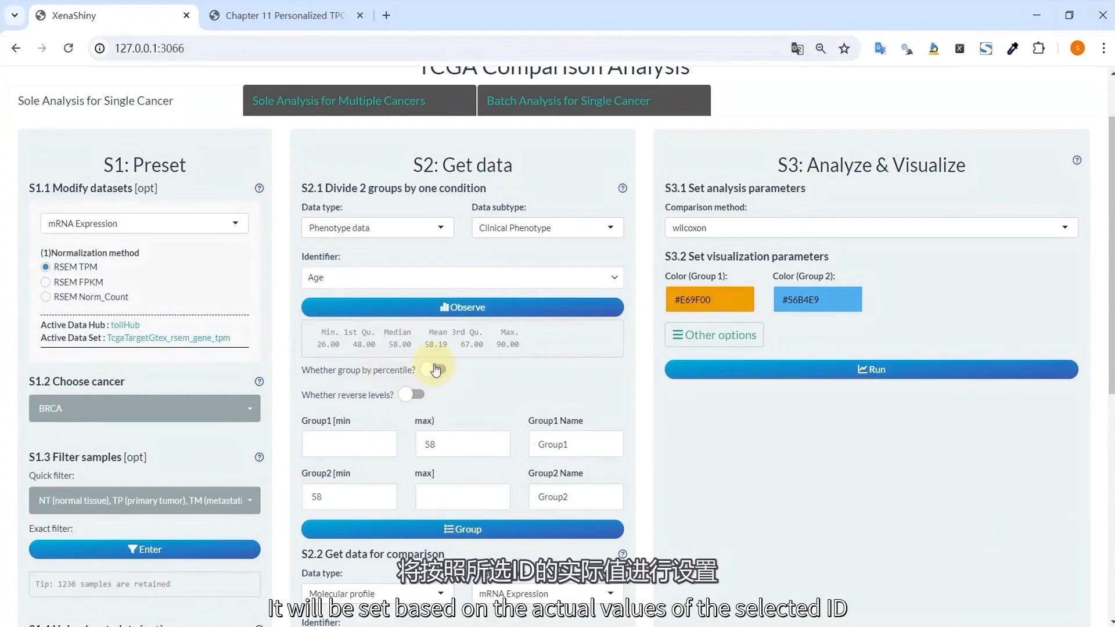
Turn on grouping by percentile for Age and group the samples, then reverse the group levels and regroup
click(435, 369)
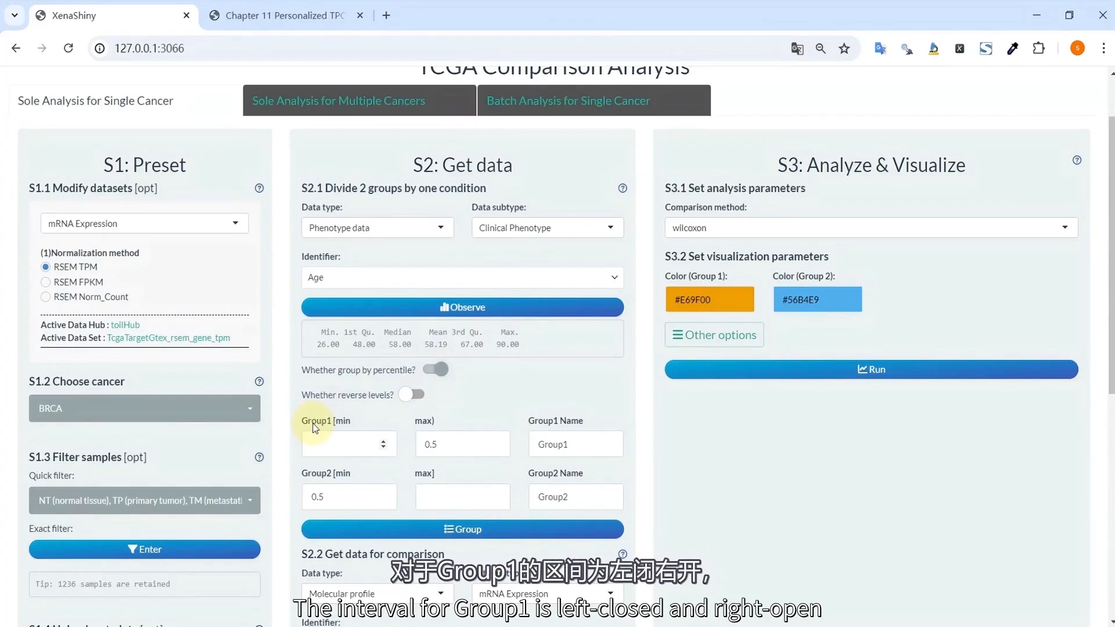
click(322, 443)
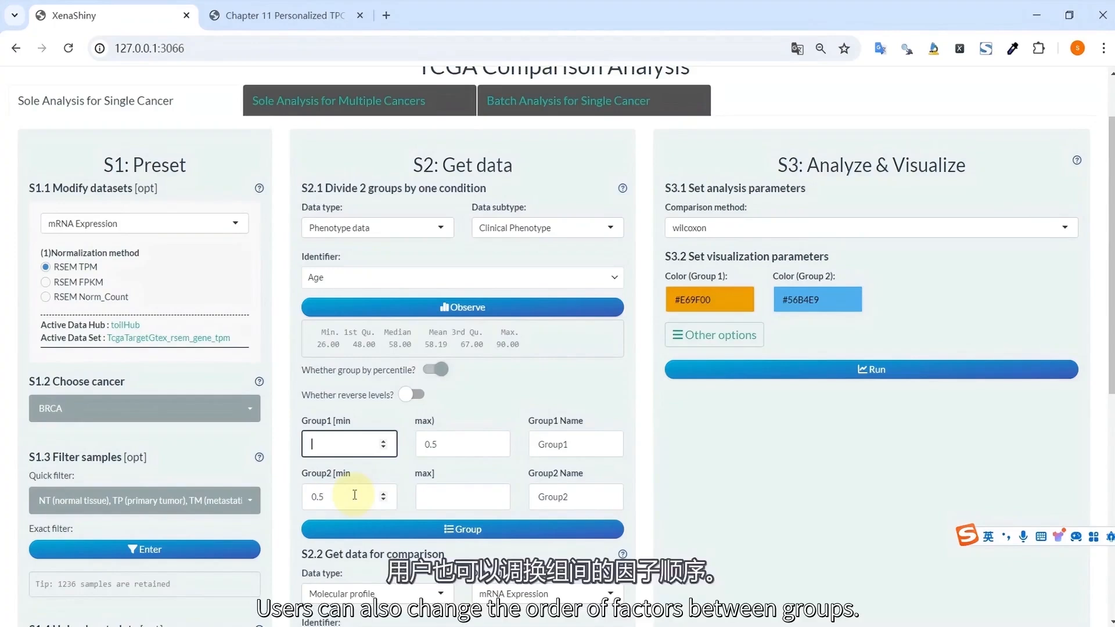
click(384, 529)
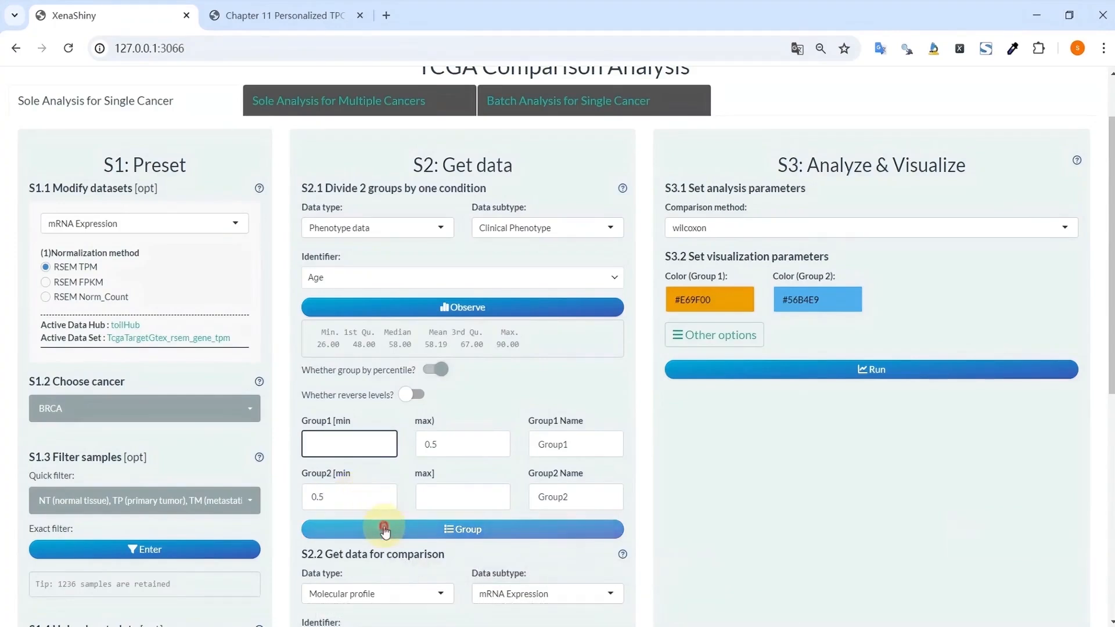
click(415, 398)
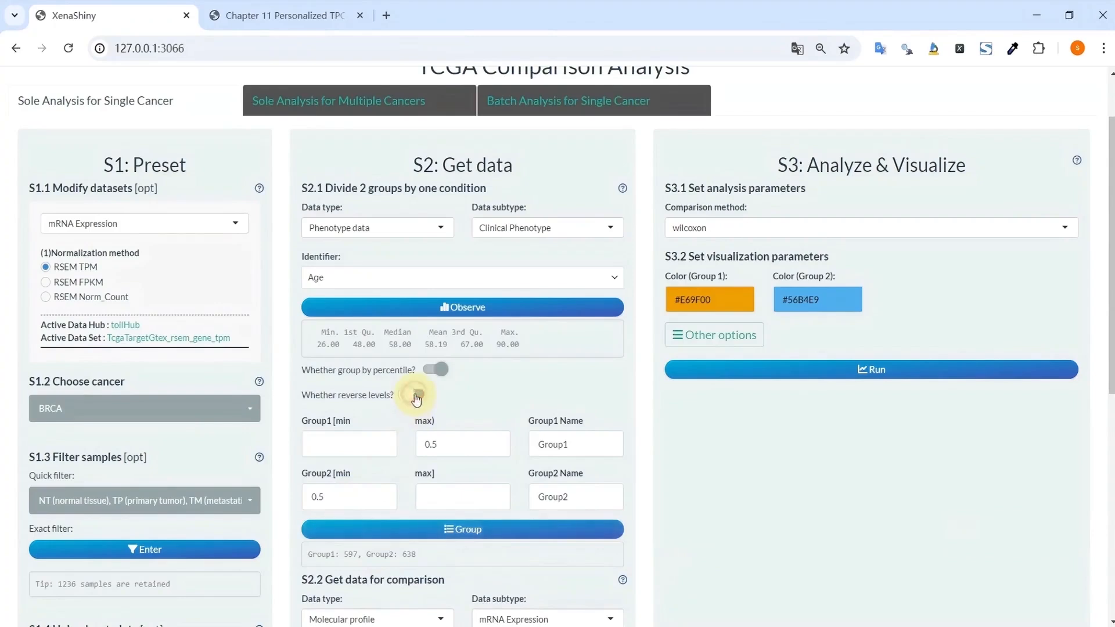
click(423, 531)
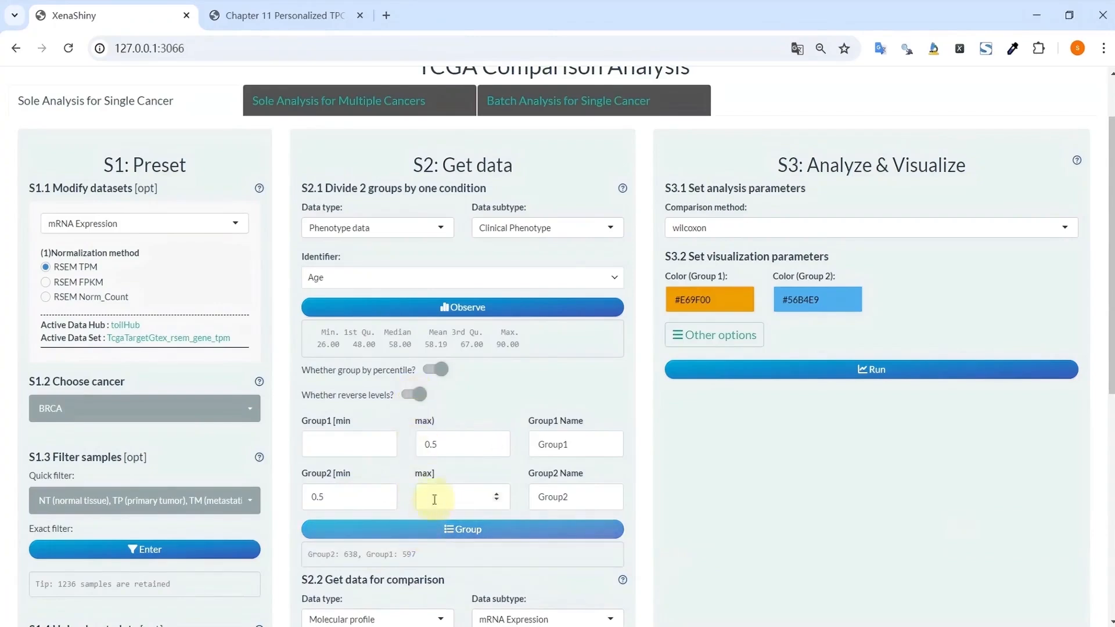
Set the Group1 maximum to 0.3 and the Group2 minimum to 0.7, and group the samples
click(457, 447)
key(BackSpace)
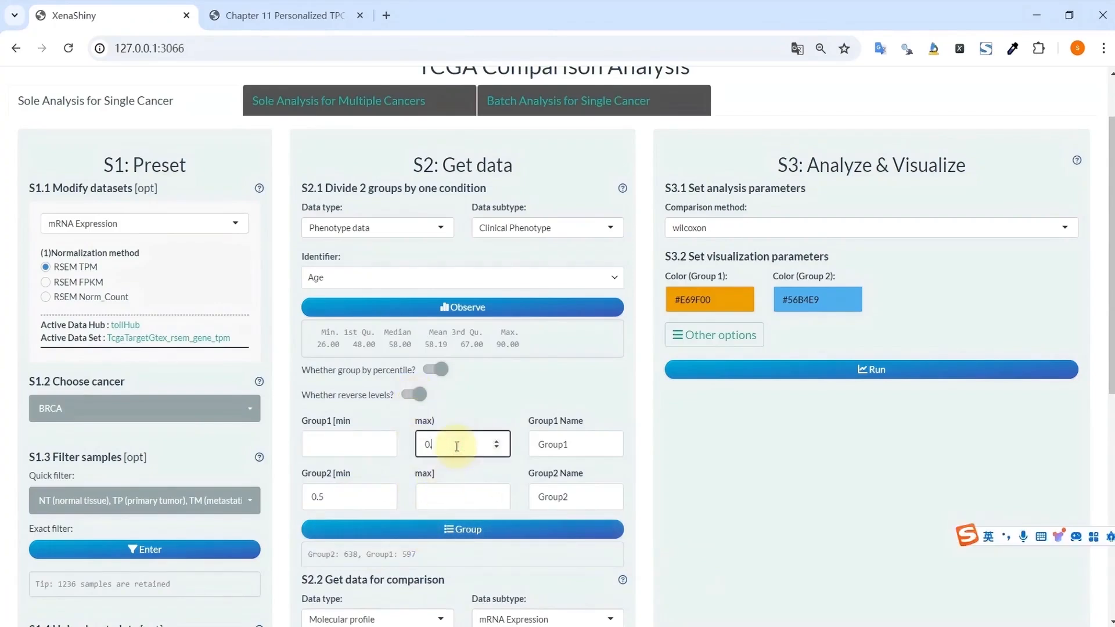
text(3)
click(353, 495)
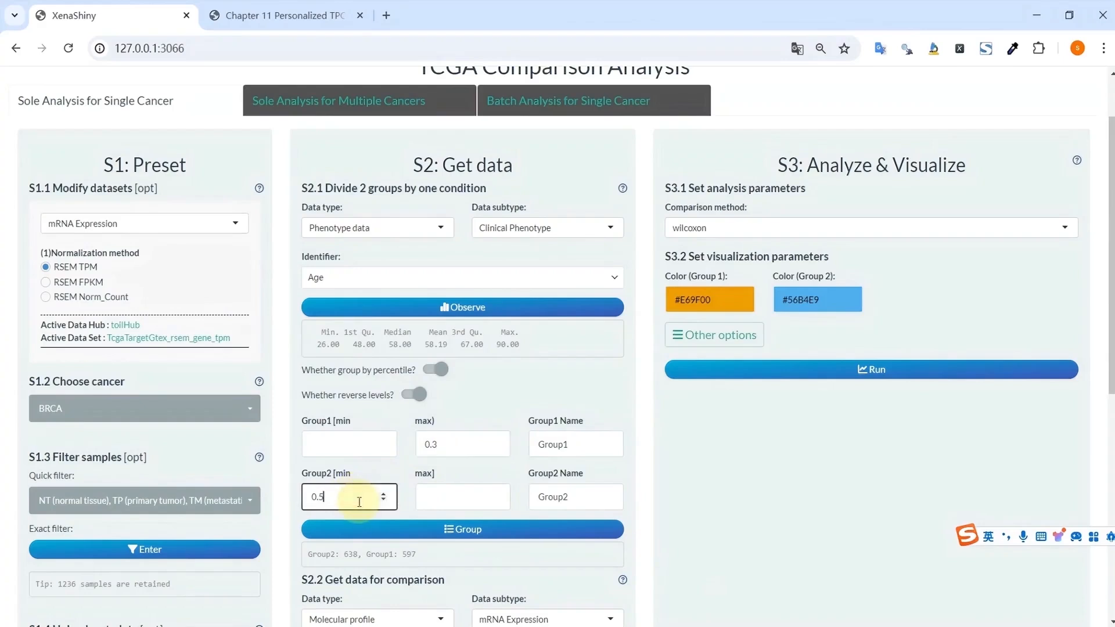
key(BackSpace)
text(7)
click(365, 528)
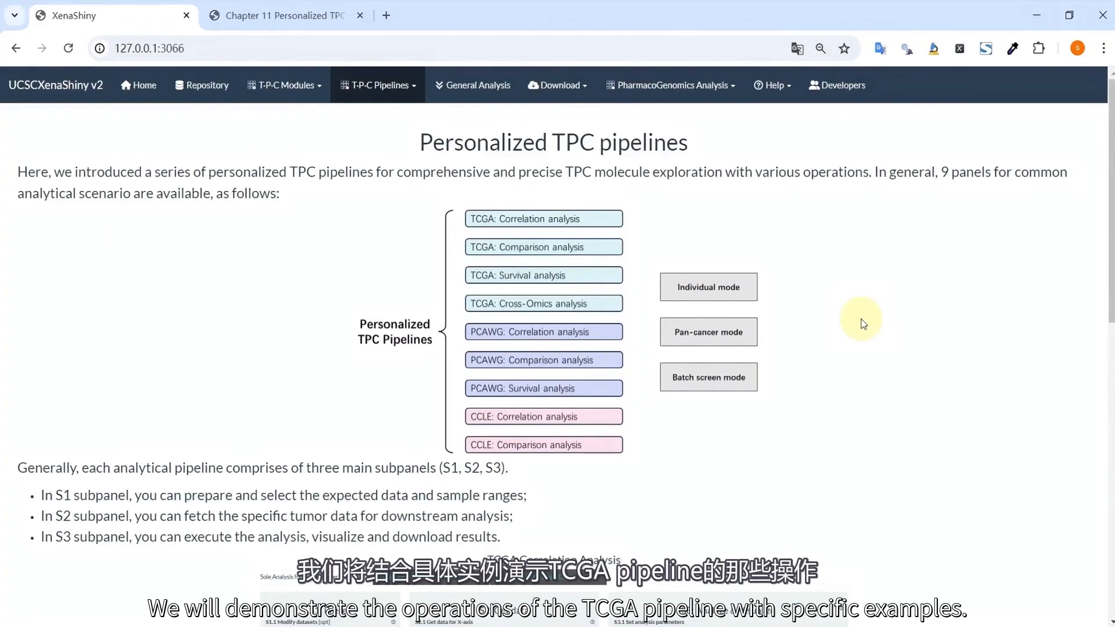
Go to the TCGA Correlation Analysis pipeline and choose CHOL as the cancer for the single-cancer analysis
click(377, 84)
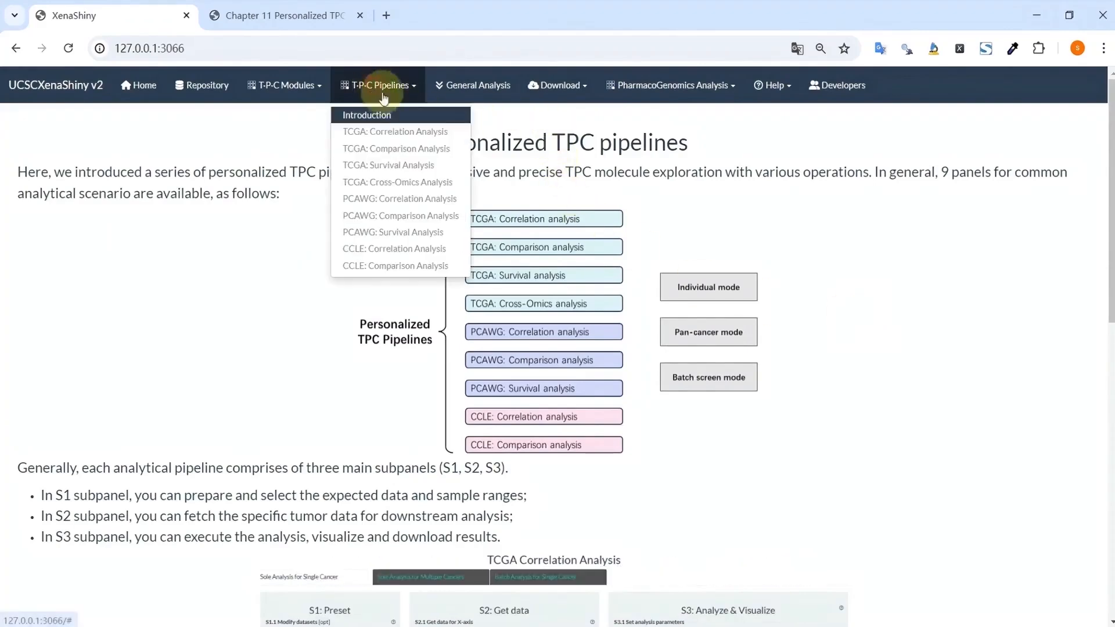
click(396, 133)
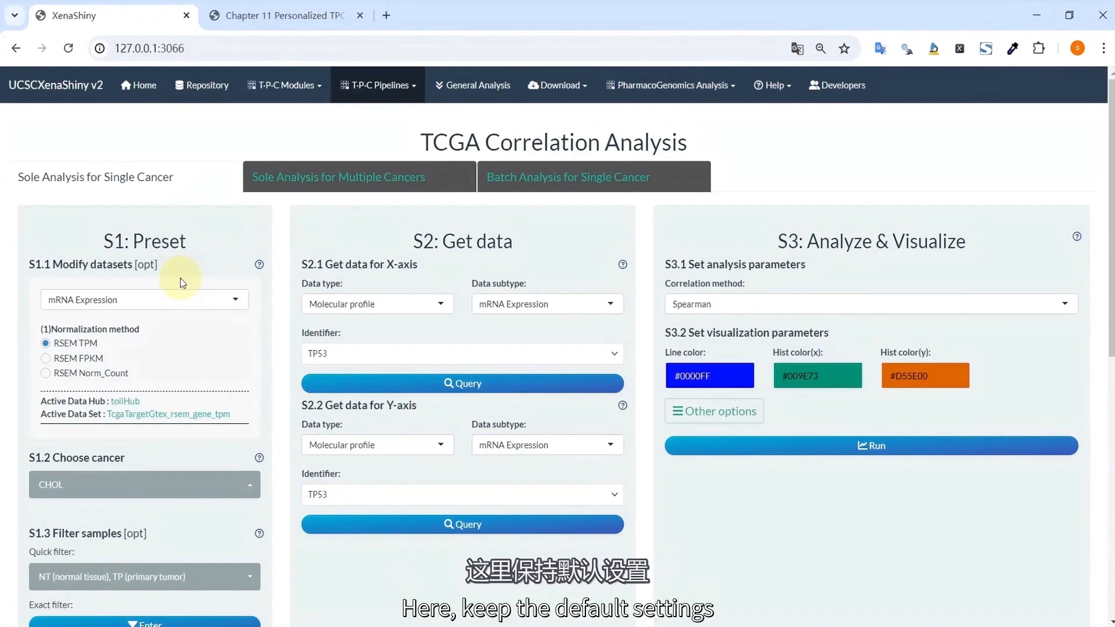
scroll(182, 283, down, 1)
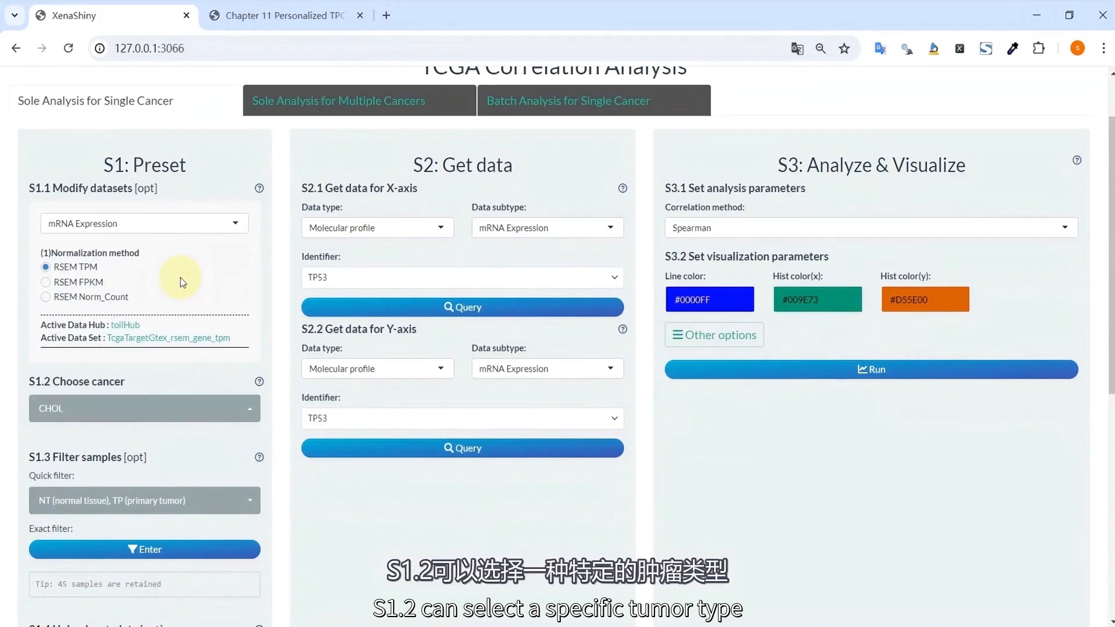
click(137, 408)
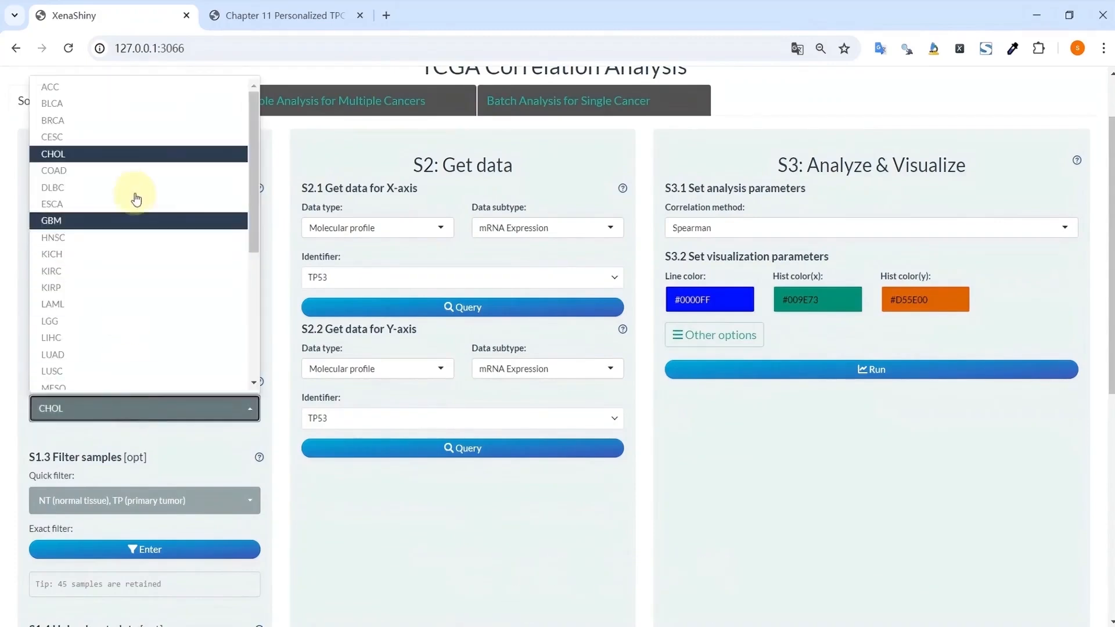
click(140, 154)
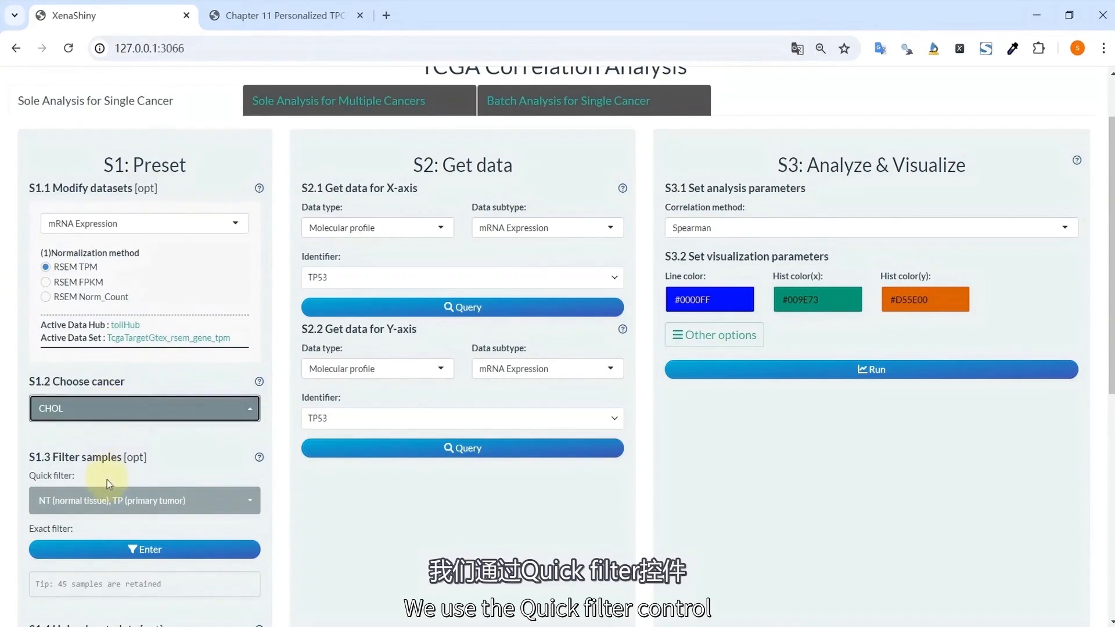
Restrict the quick sample filter to TP (primary tumor) by removing NT (normal tissue)
click(106, 500)
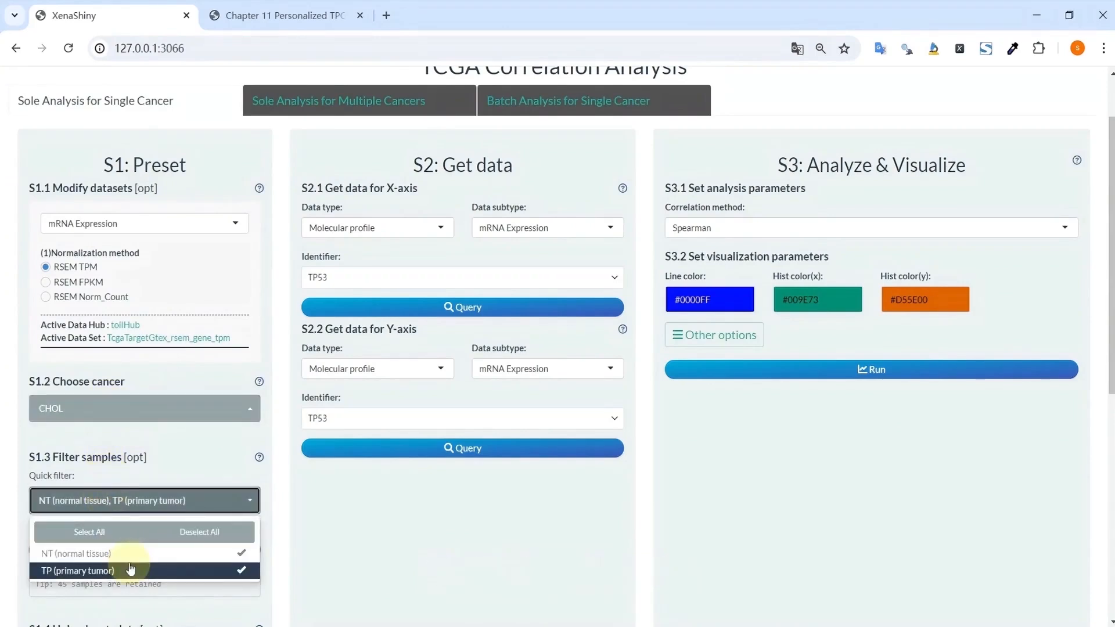
click(134, 555)
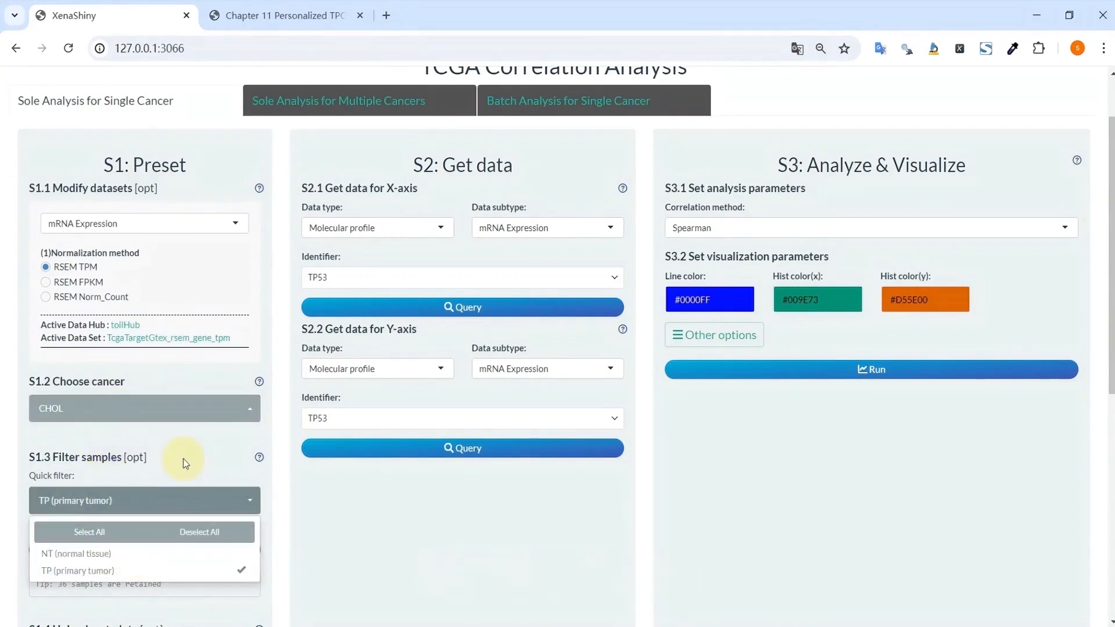
click(214, 378)
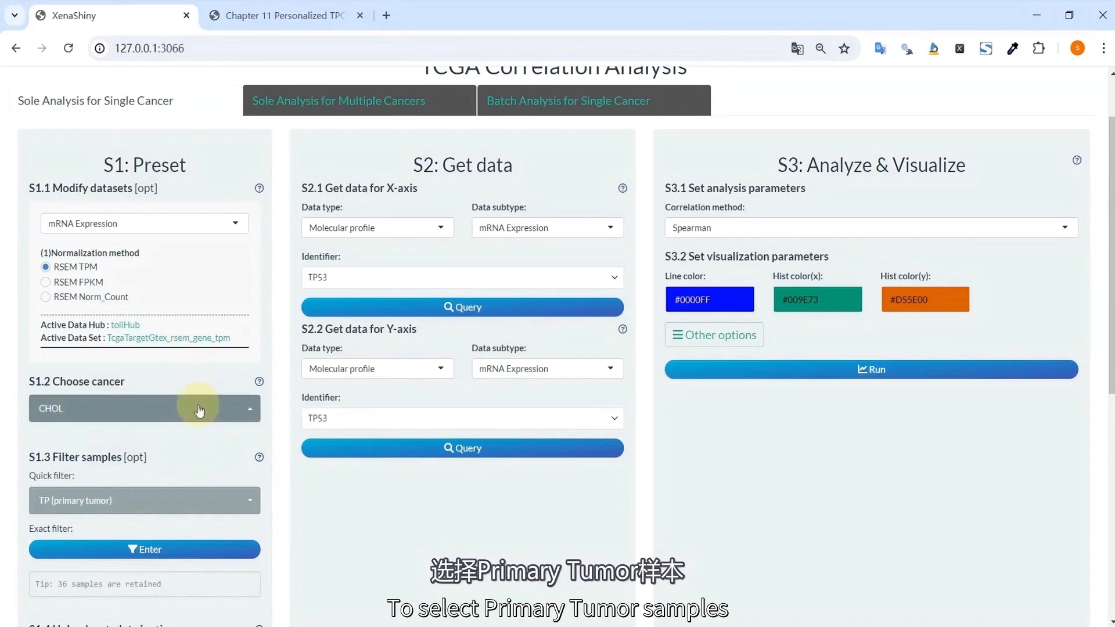
Query TP53 mRNA Expression from the molecular profile as the X-axis data, skipping the optional metadata and signature settings
scroll(194, 430, down, 1)
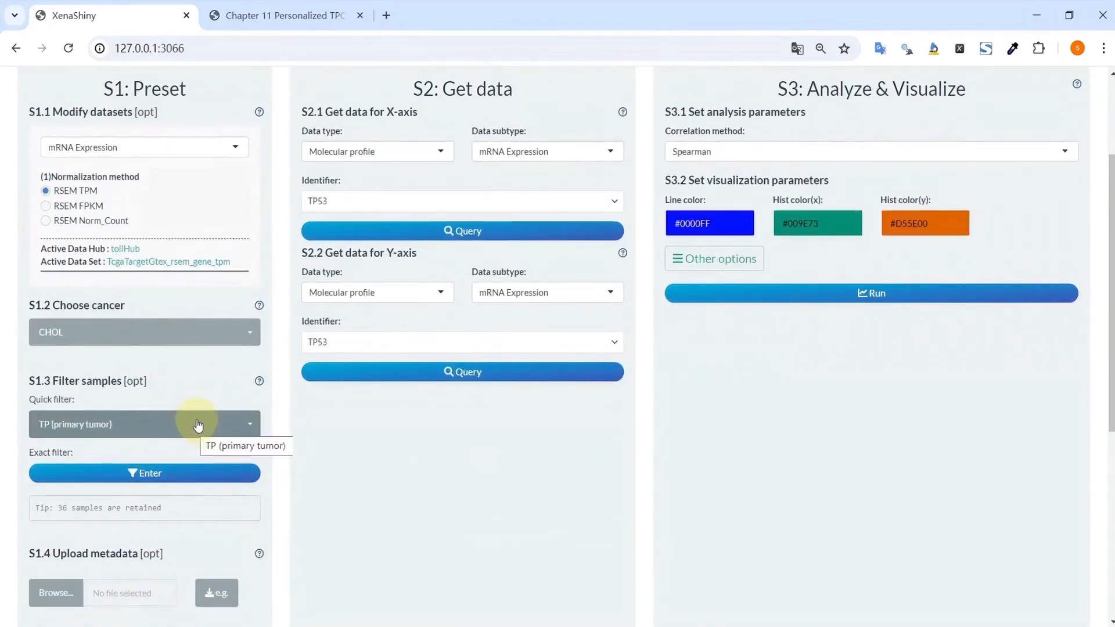
scroll(197, 425, down, 2)
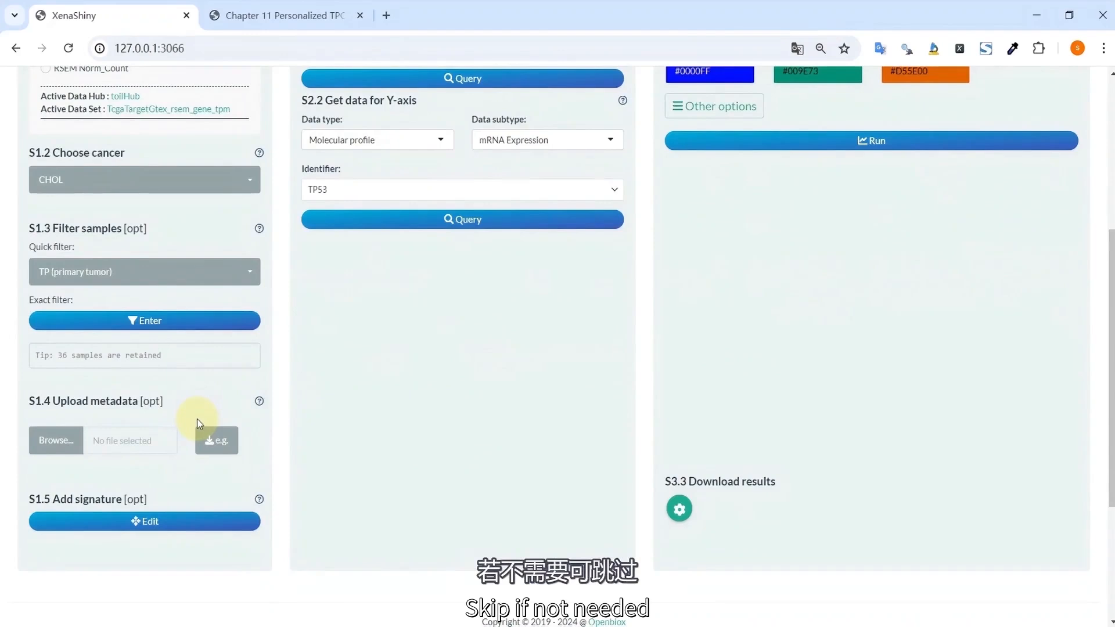
scroll(328, 324, up, 4)
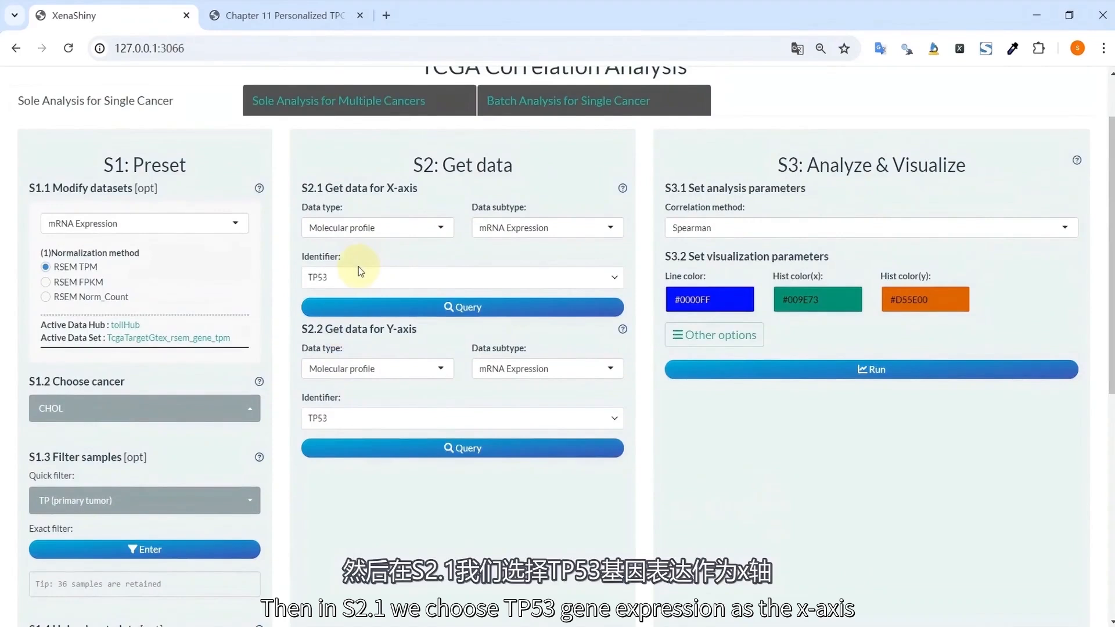
click(413, 308)
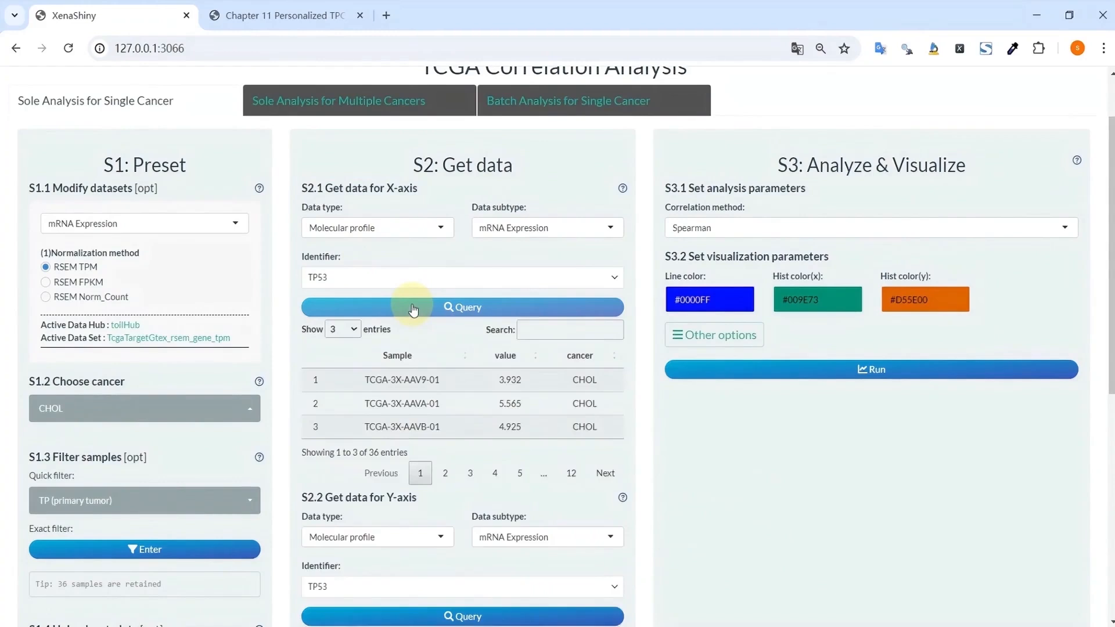
Set the Y-axis data type to Immune Infiltration and query the CIBERSORT Monocyte values
scroll(413, 308, down, 1)
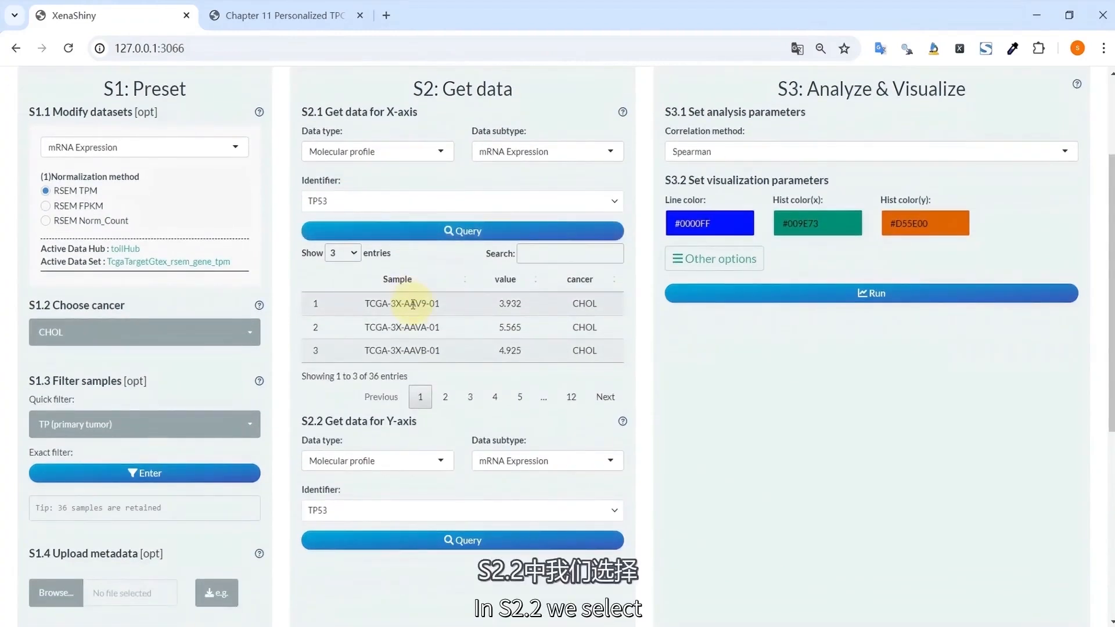
click(451, 460)
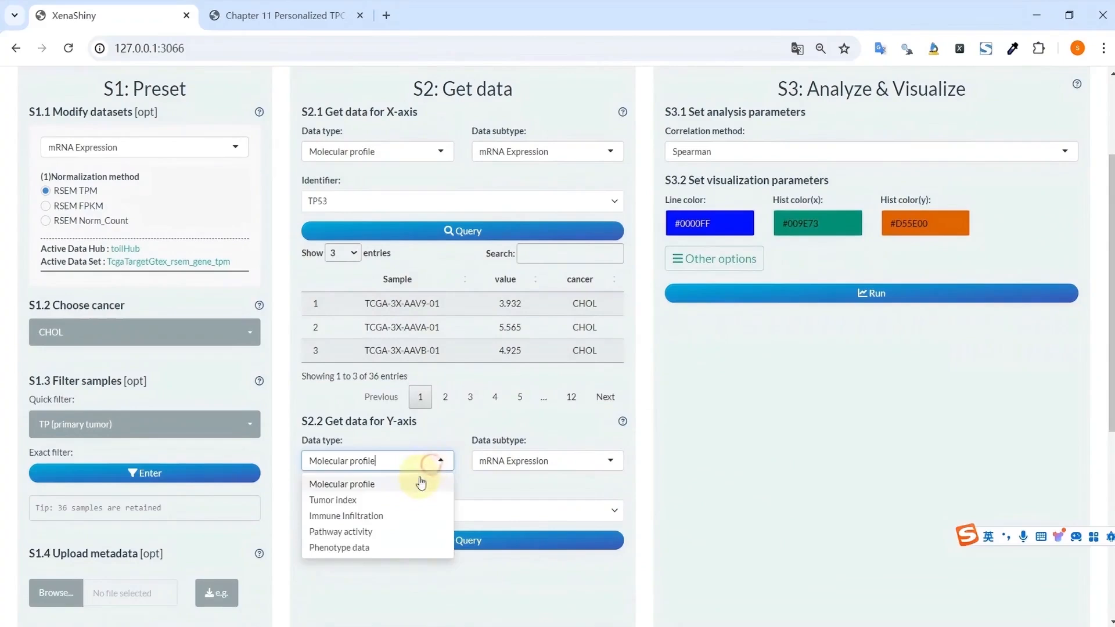
click(370, 517)
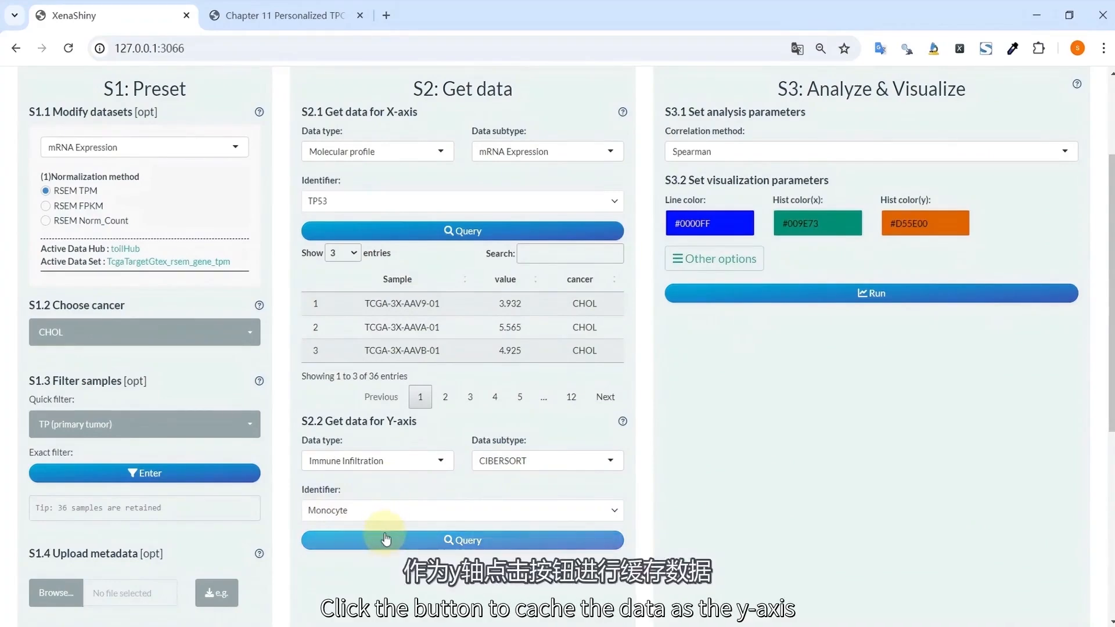
click(385, 535)
scroll(405, 399, down, 3)
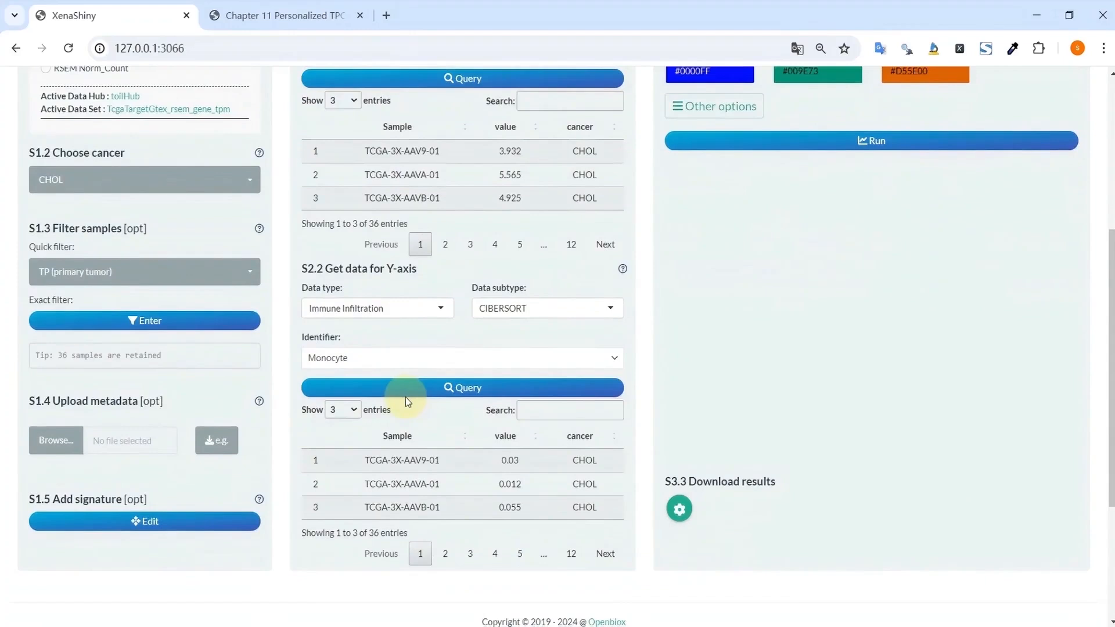
Change the plot title to TCGA-CHOL in the additional visualization options
scroll(405, 398, up, 4)
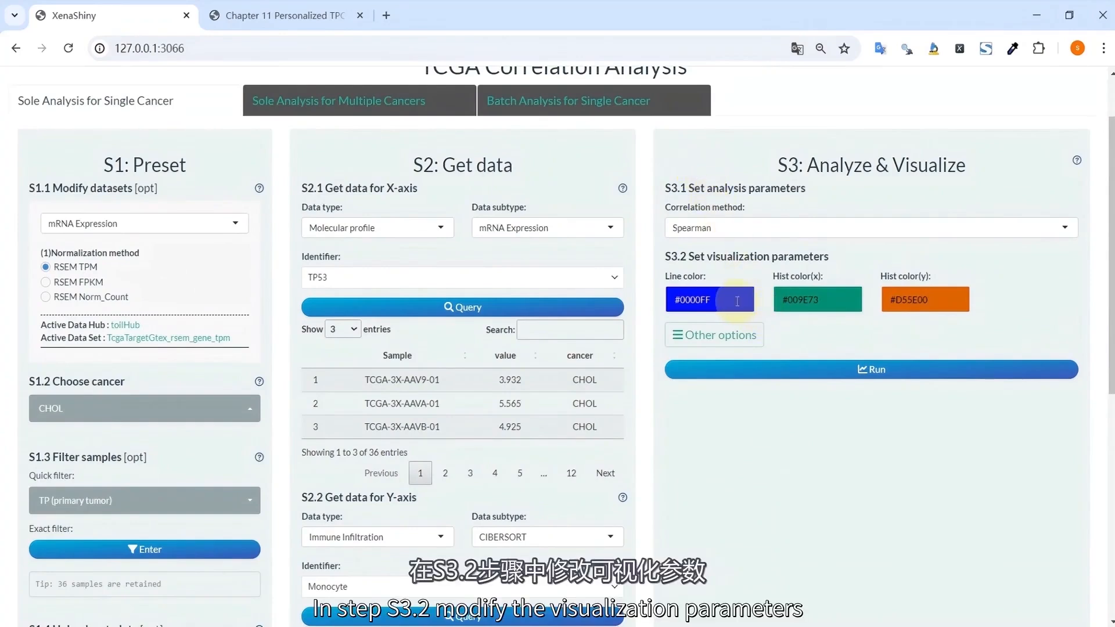
click(717, 341)
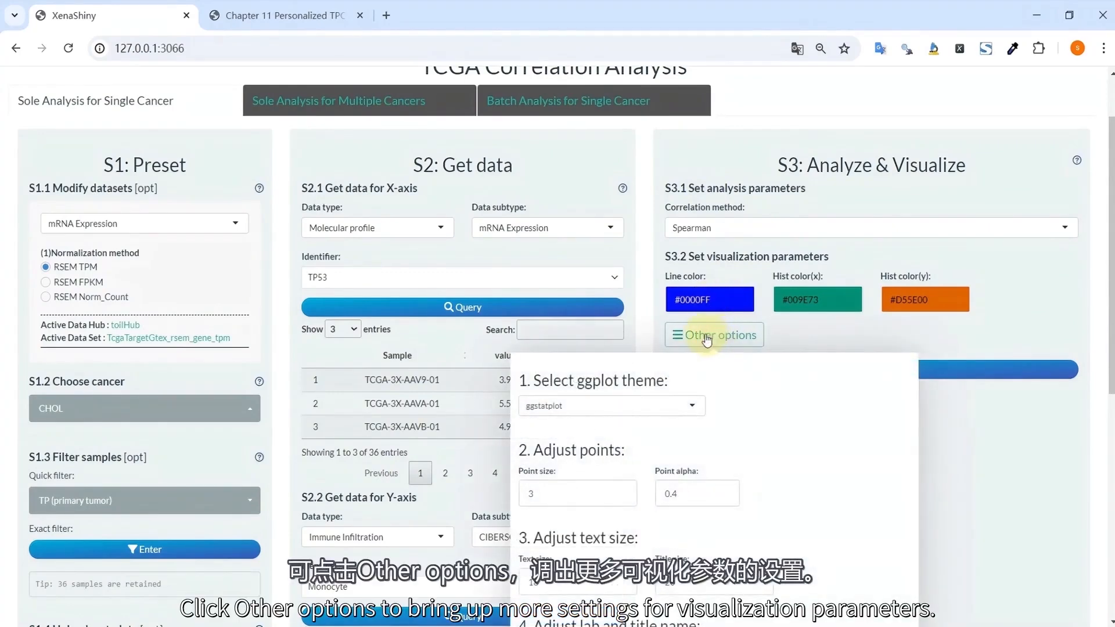
scroll(706, 337, down, 1)
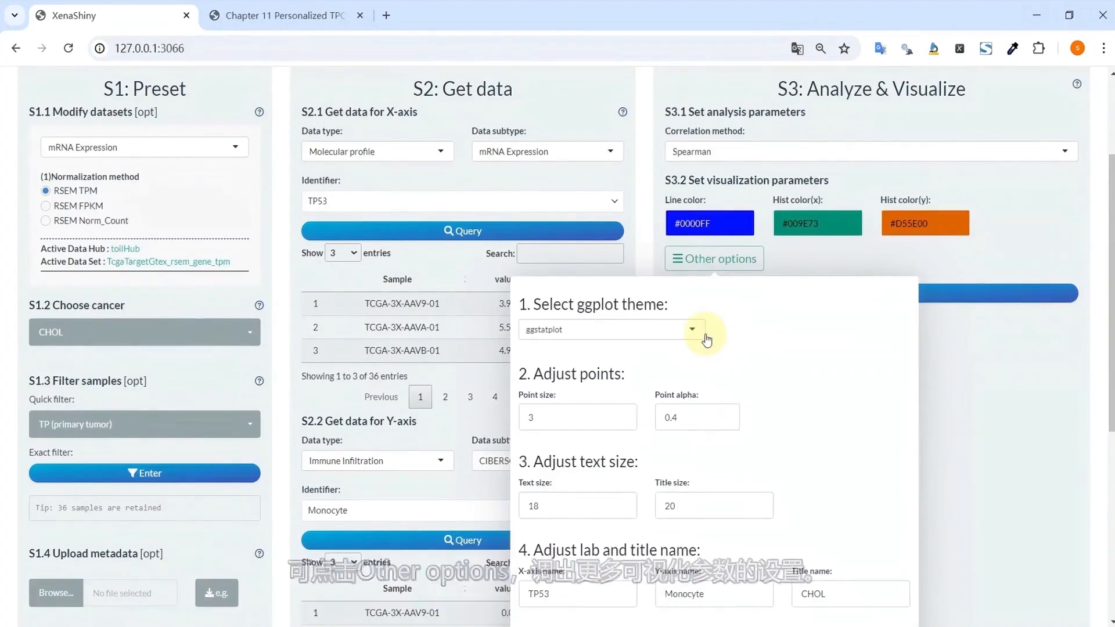
scroll(767, 523, down, 1)
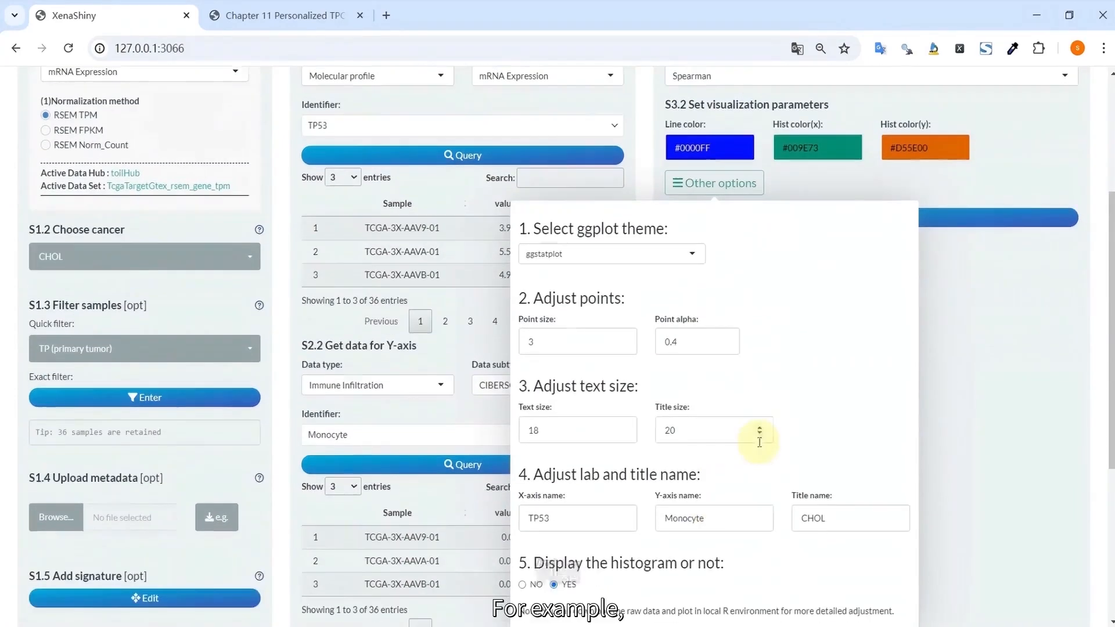
click(801, 519)
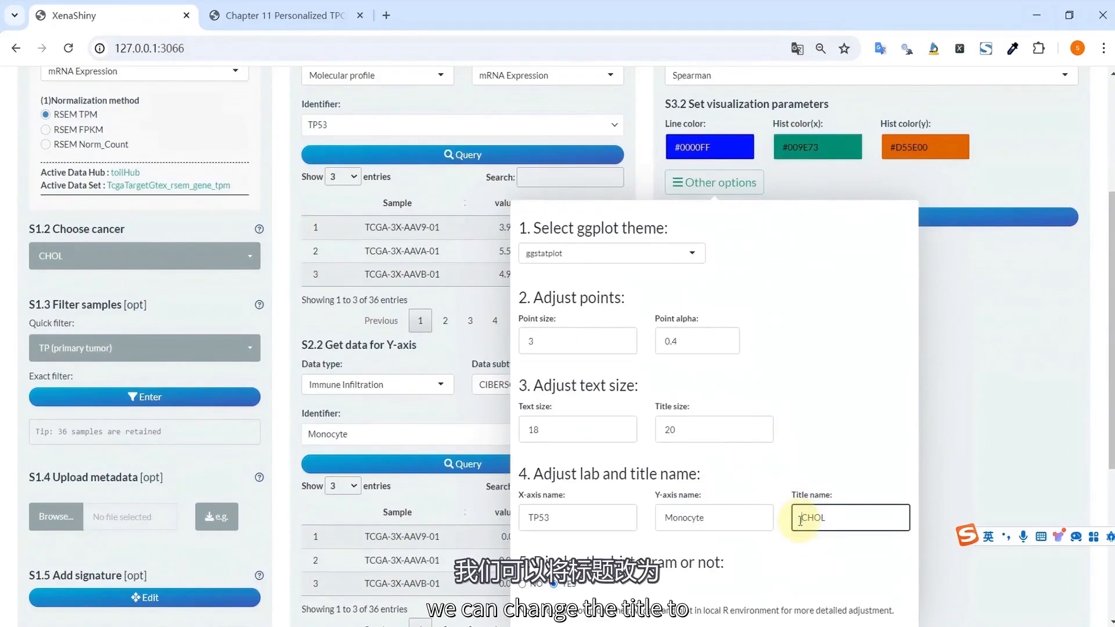
text(TCGA-)
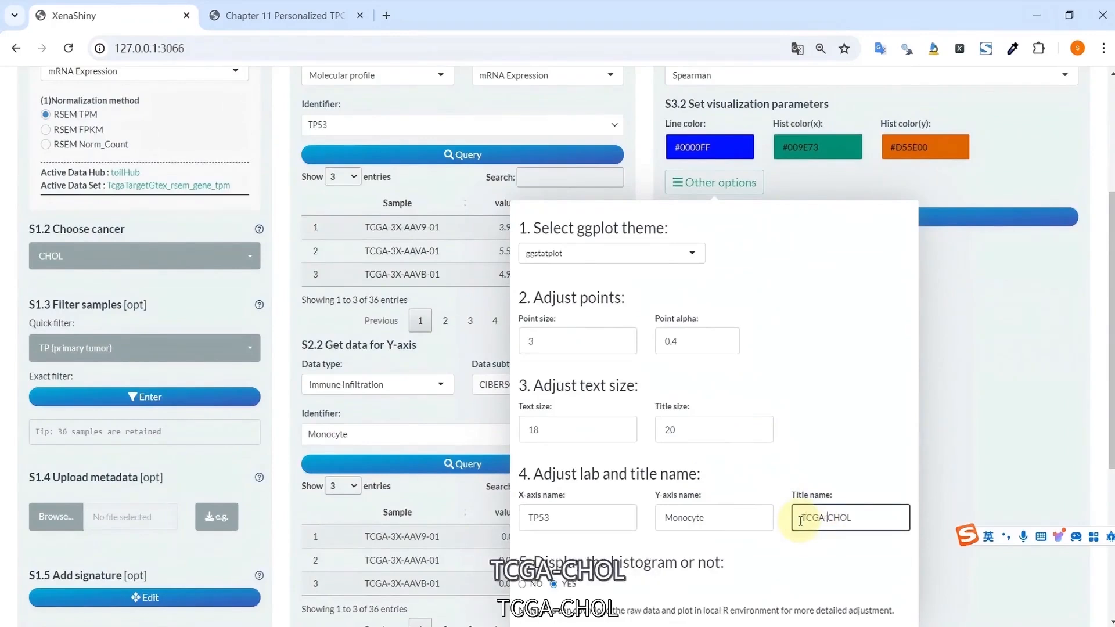
click(994, 367)
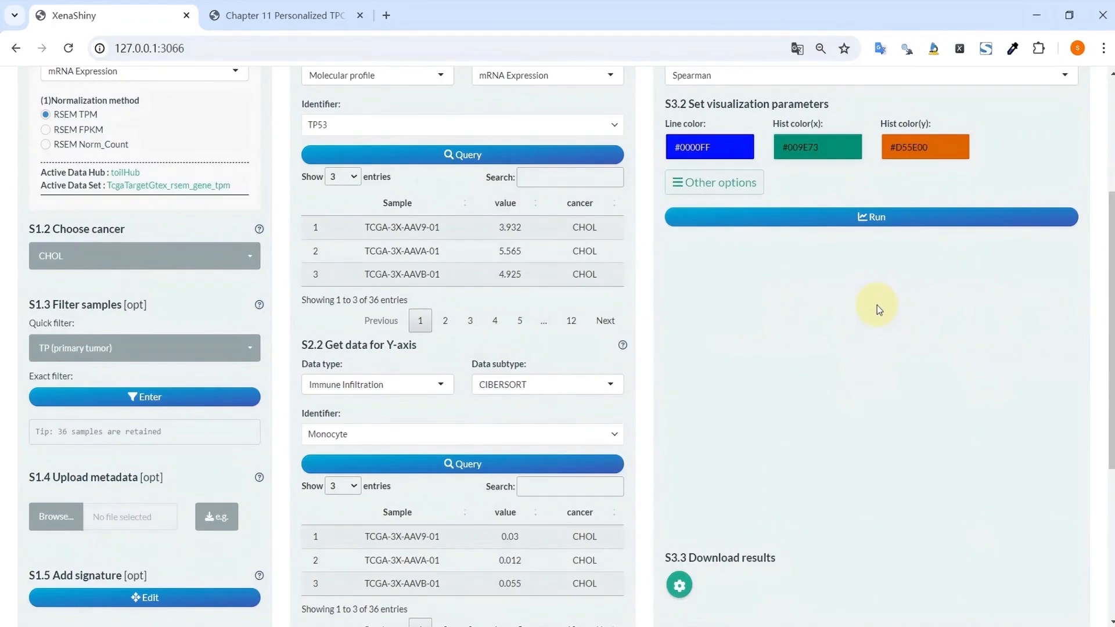
Run the Spearman correlation of TP53 and Monocyte, and review the height, width and format settings for the figure download
click(842, 224)
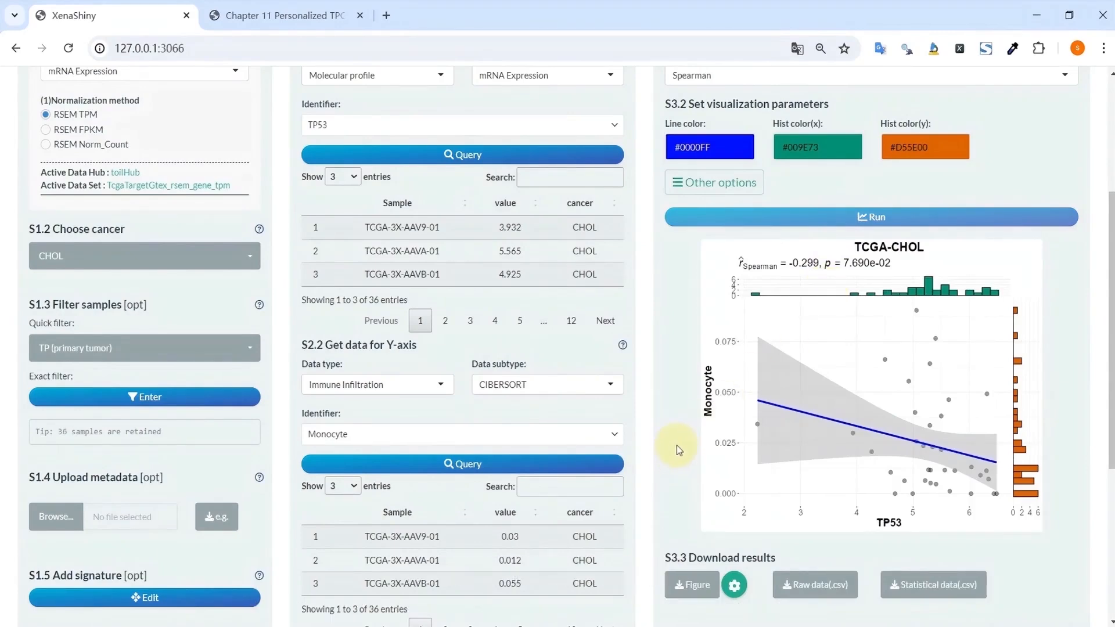
scroll(678, 444, down, 1)
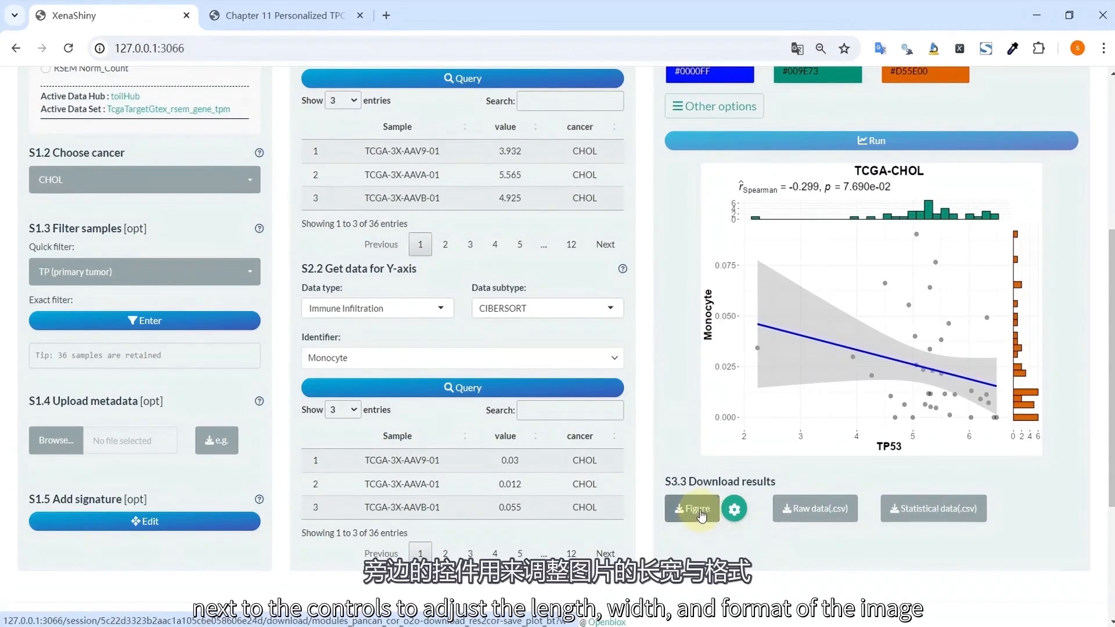
click(736, 512)
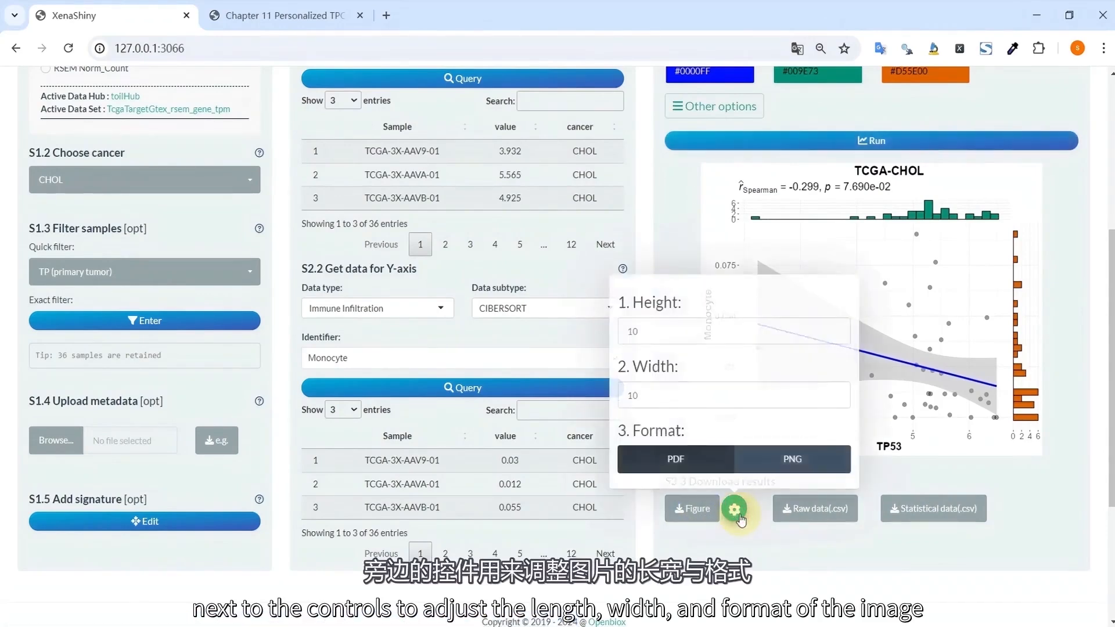
click(739, 514)
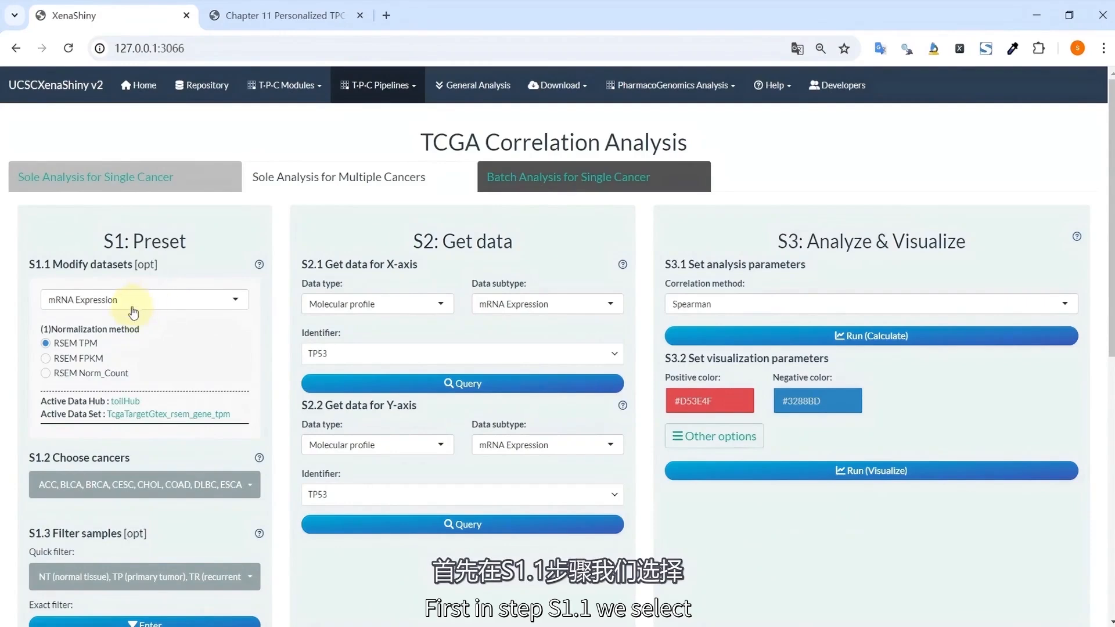
Set the mRNA expression normalization to RSEM Norm_Count and check the cancer list, keeping all TCGA types selected
click(97, 377)
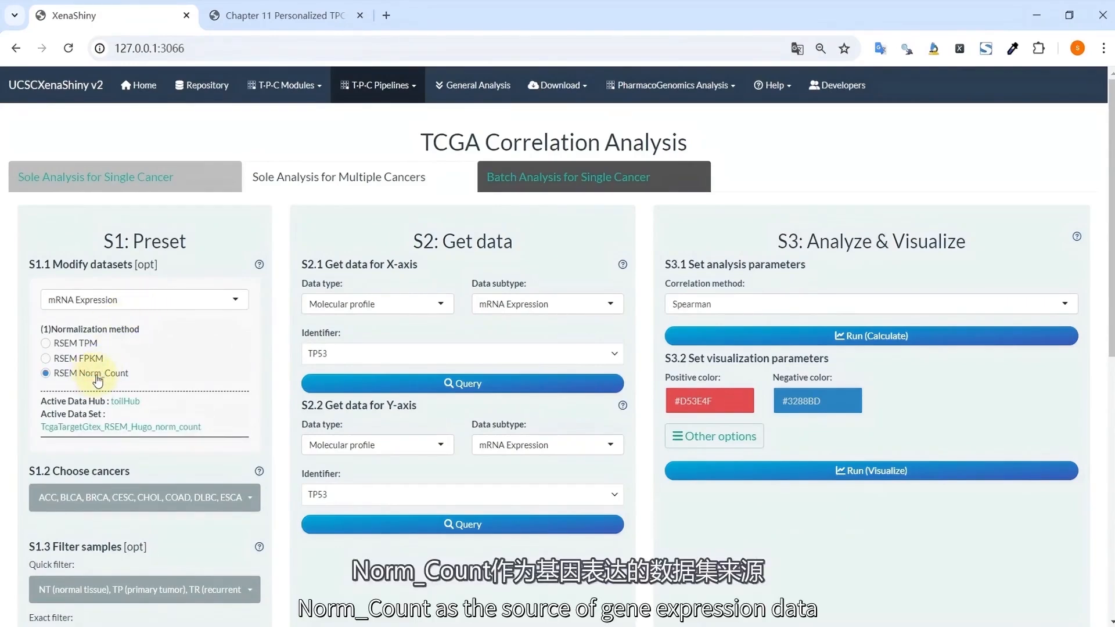
scroll(134, 351, down, 1)
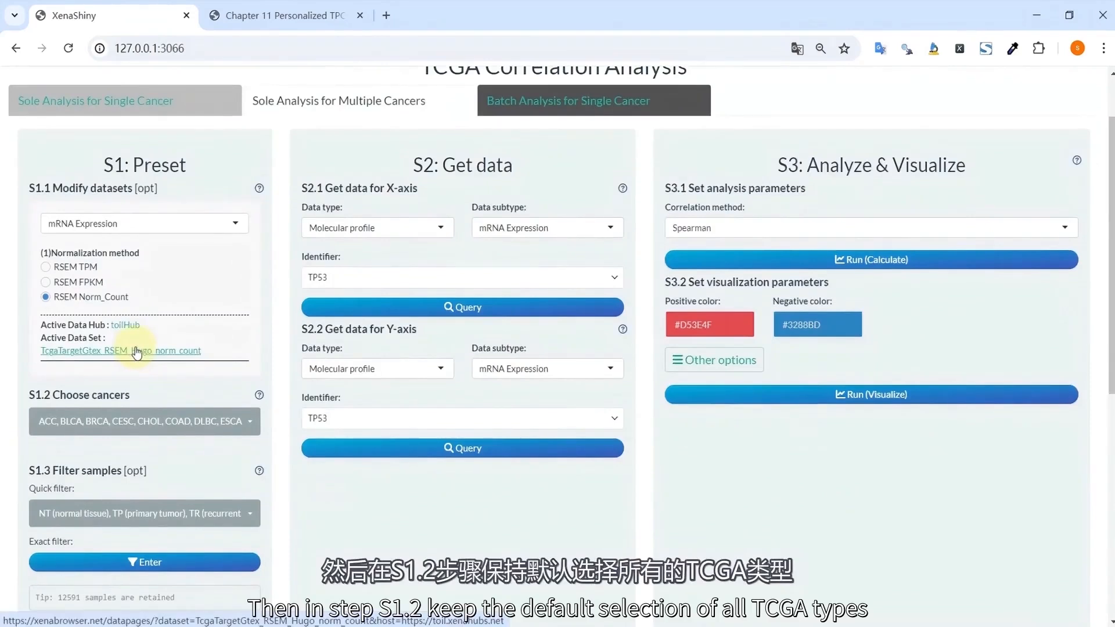
click(145, 421)
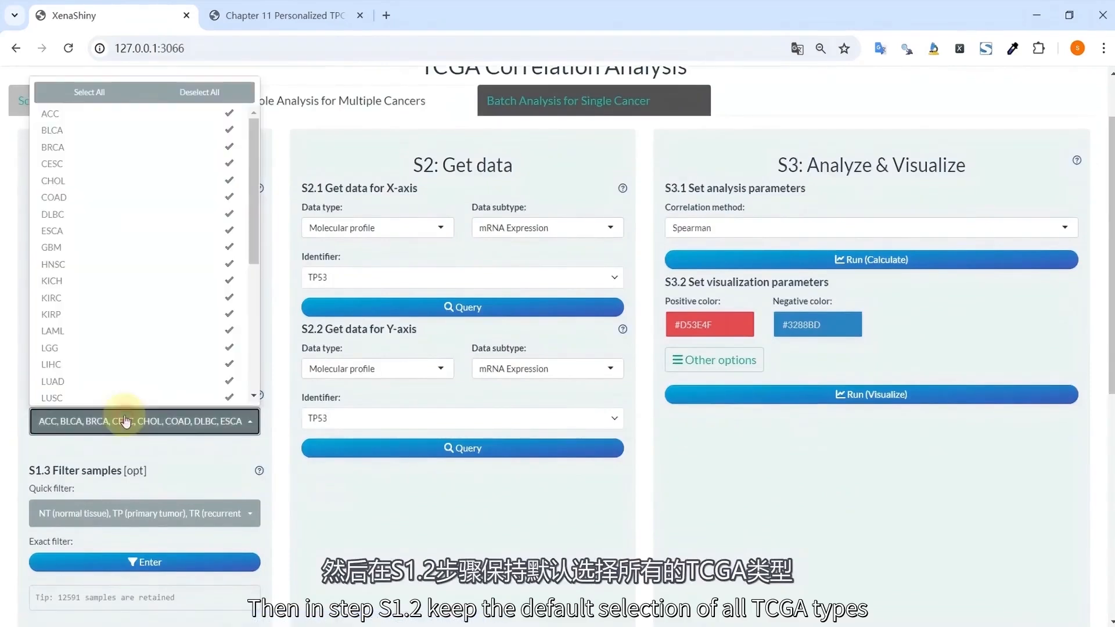
scroll(149, 279, down, 5)
scroll(149, 290, up, 5)
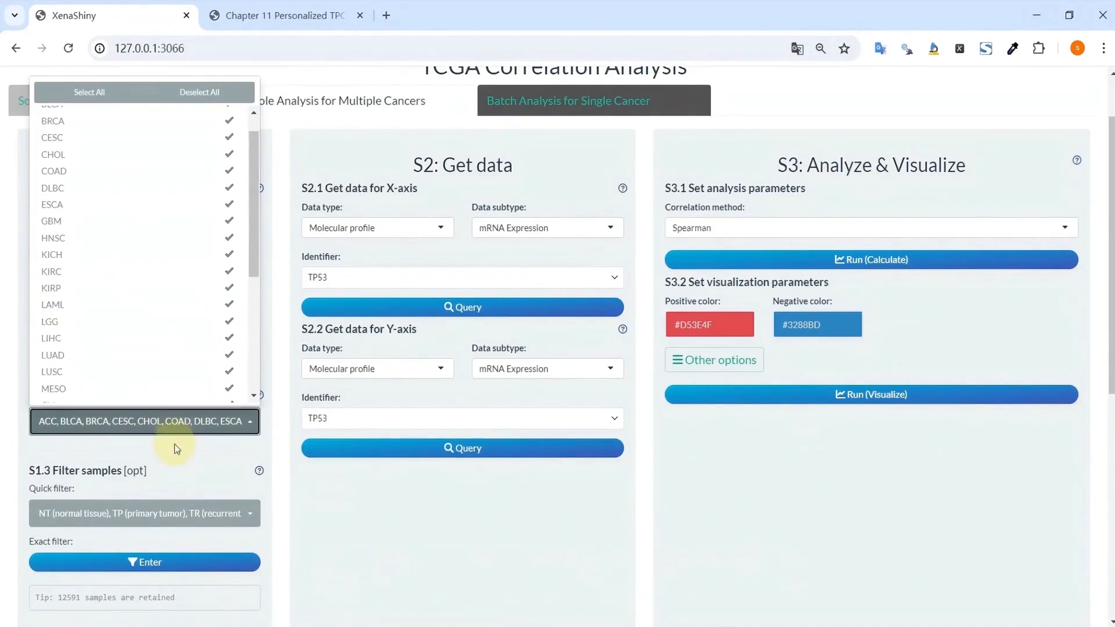
click(174, 443)
Exclude NT (normal tissue) samples with the quick filter, keeping all tumor sample types
scroll(182, 429, down, 1)
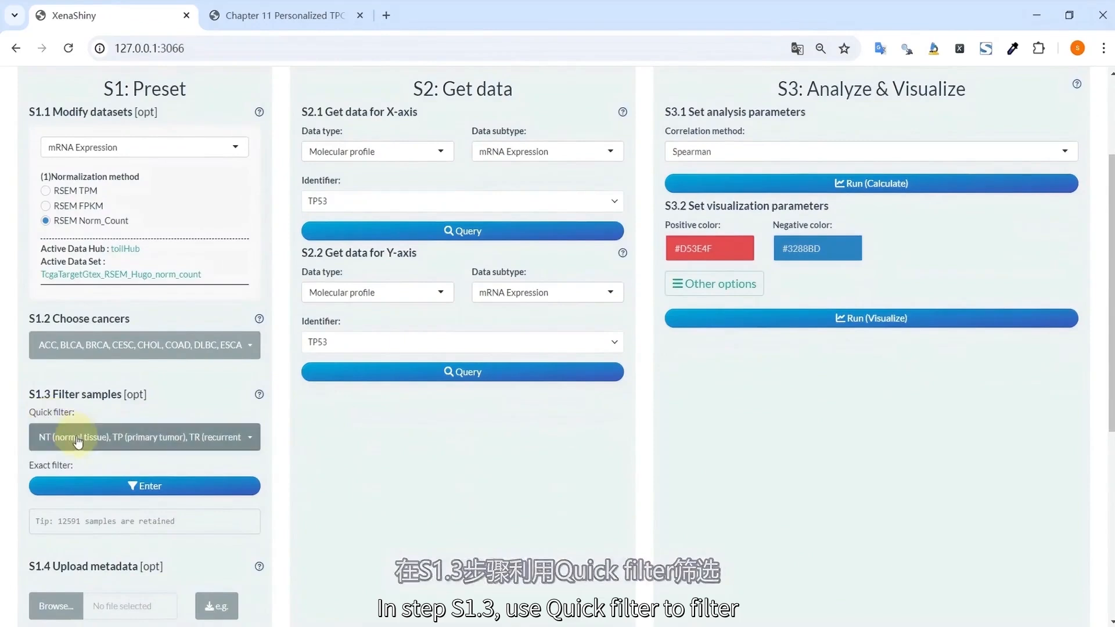
click(55, 437)
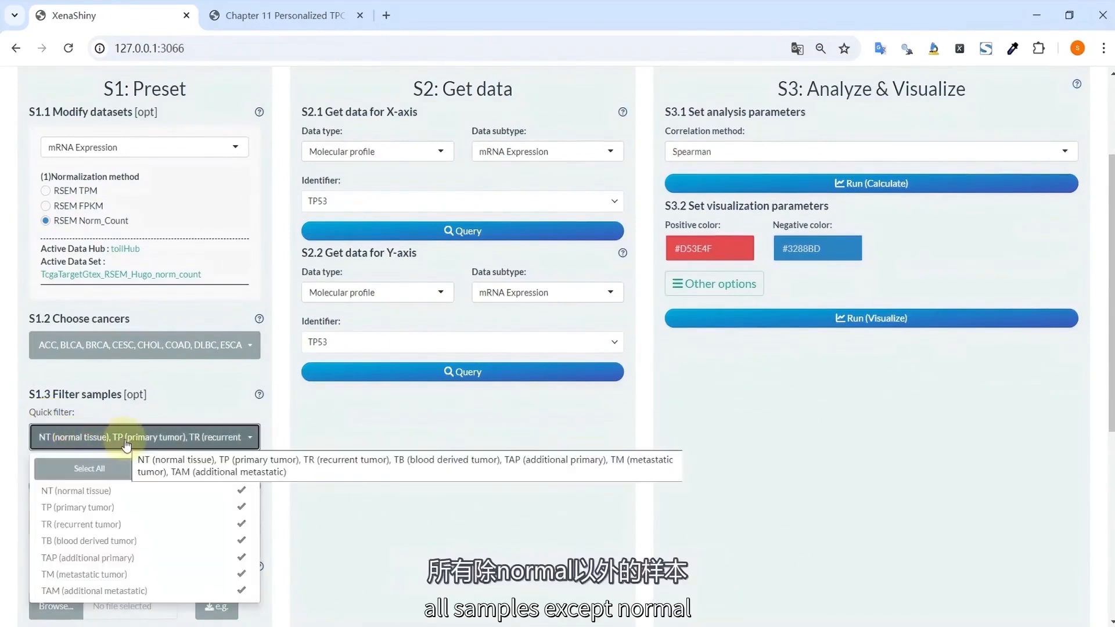
click(145, 491)
click(169, 452)
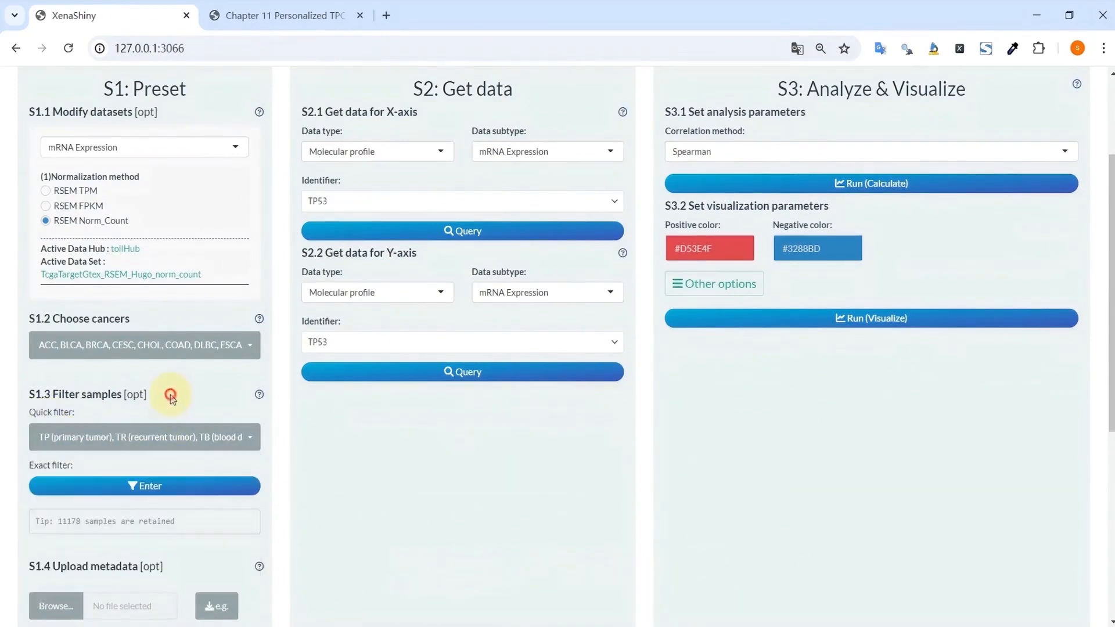
scroll(380, 371, up, 3)
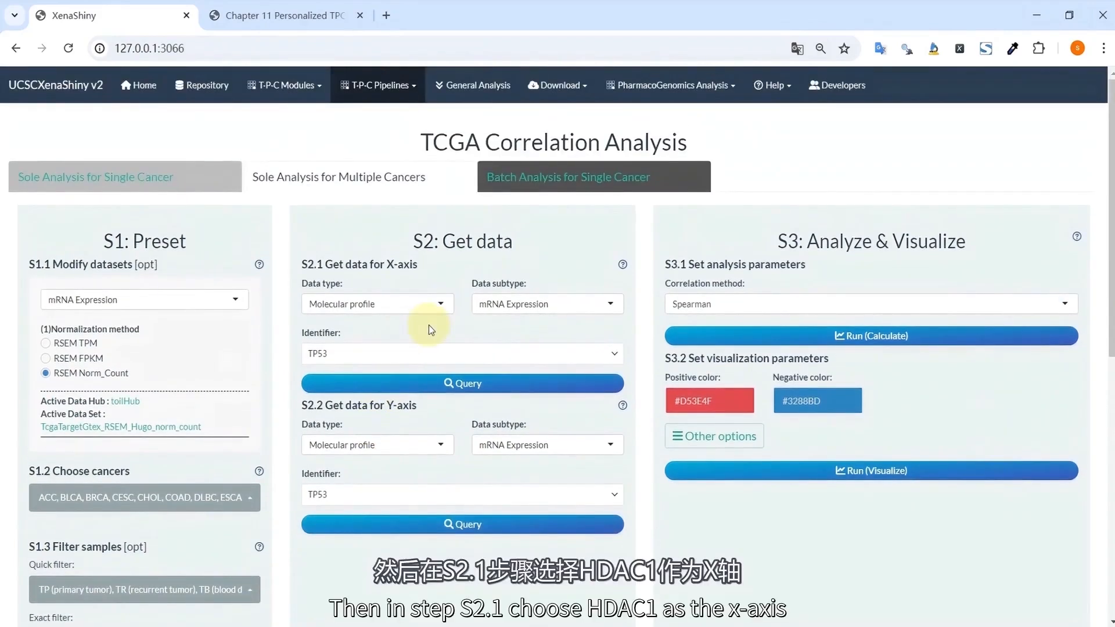
click(392, 355)
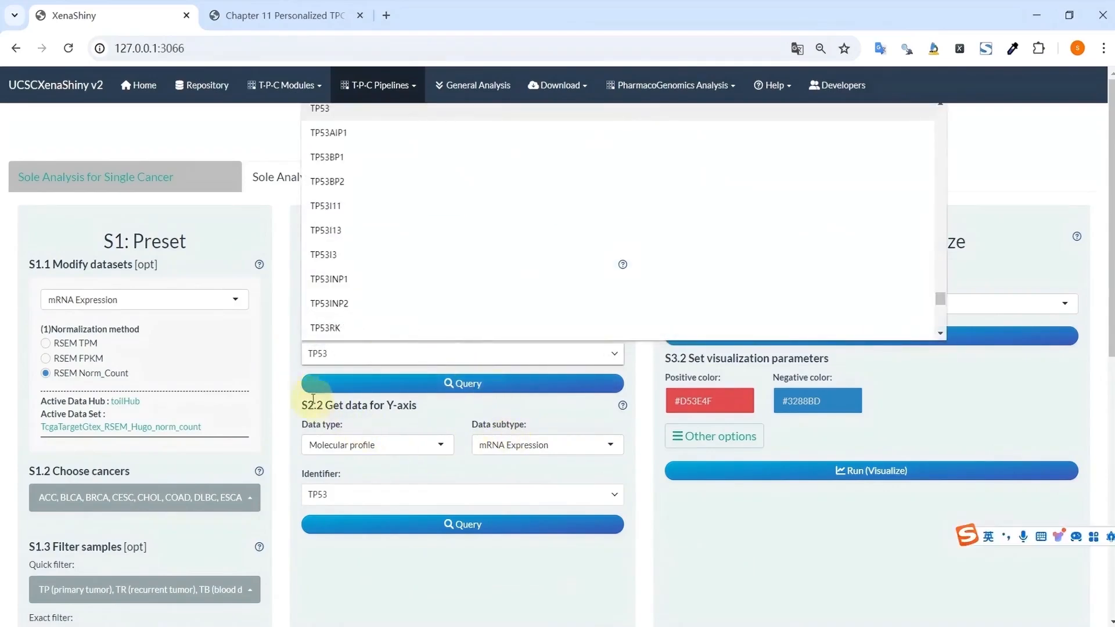
scroll(280, 381, down, 2)
scroll(279, 381, up, 2)
scroll(431, 252, up, 15)
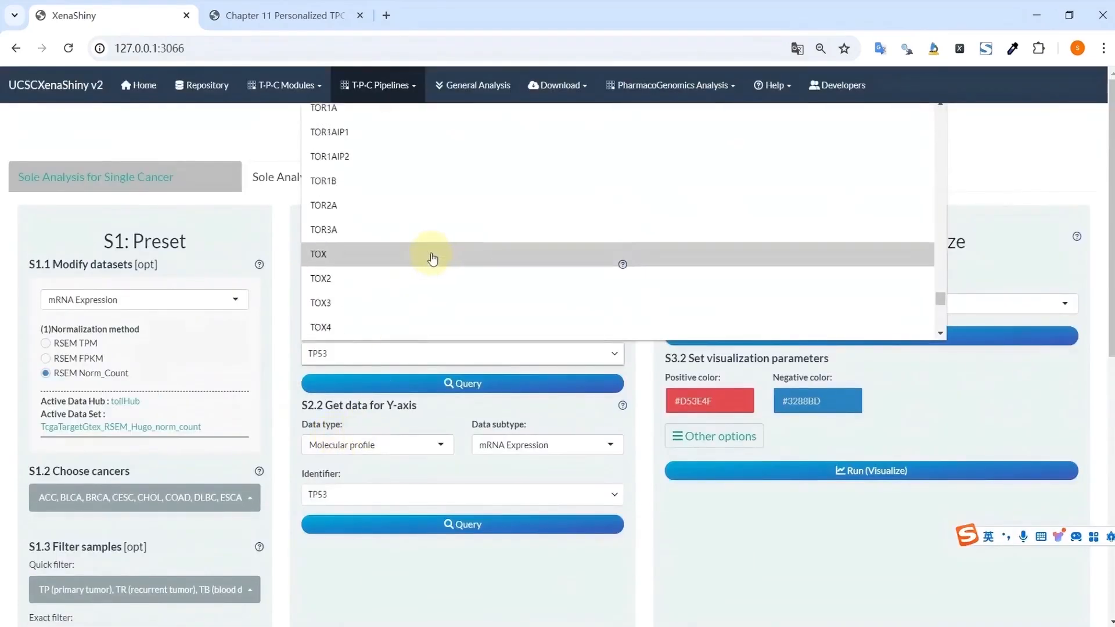
click(1001, 154)
Choose HDAC1 as the X-axis identifier and query its mRNA expression data
scroll(1005, 160, down, 1)
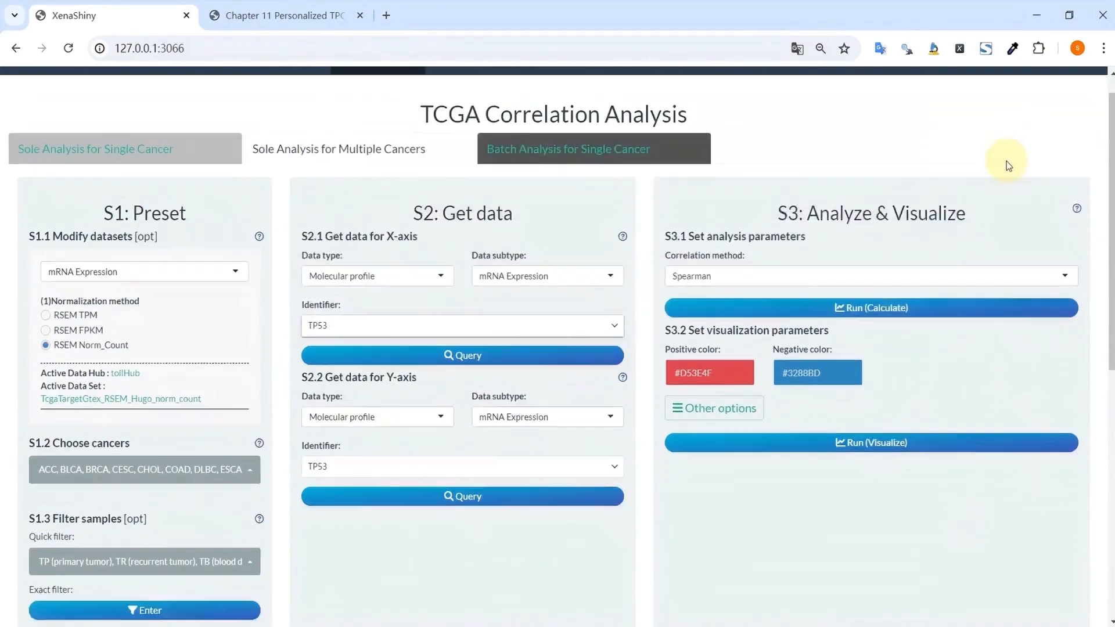
click(521, 286)
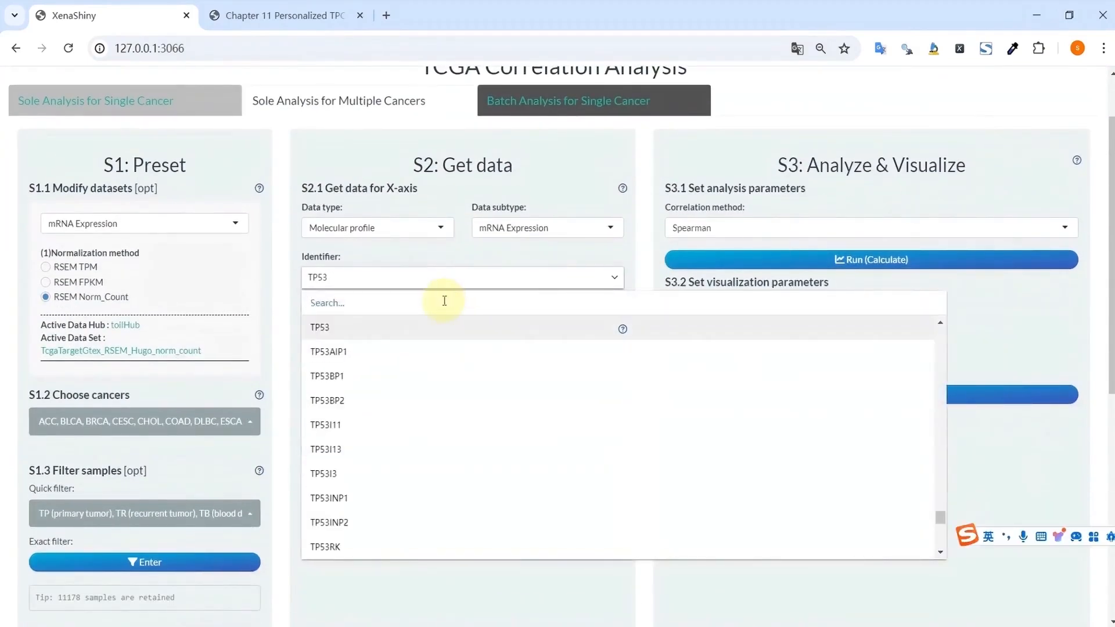
text(HDAC)
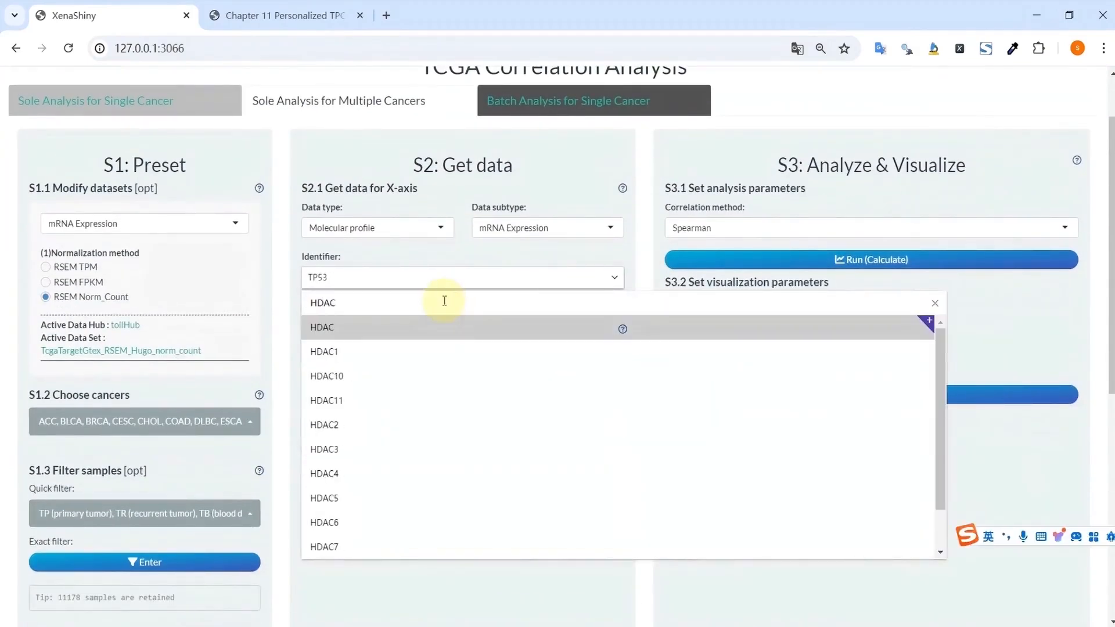
click(381, 351)
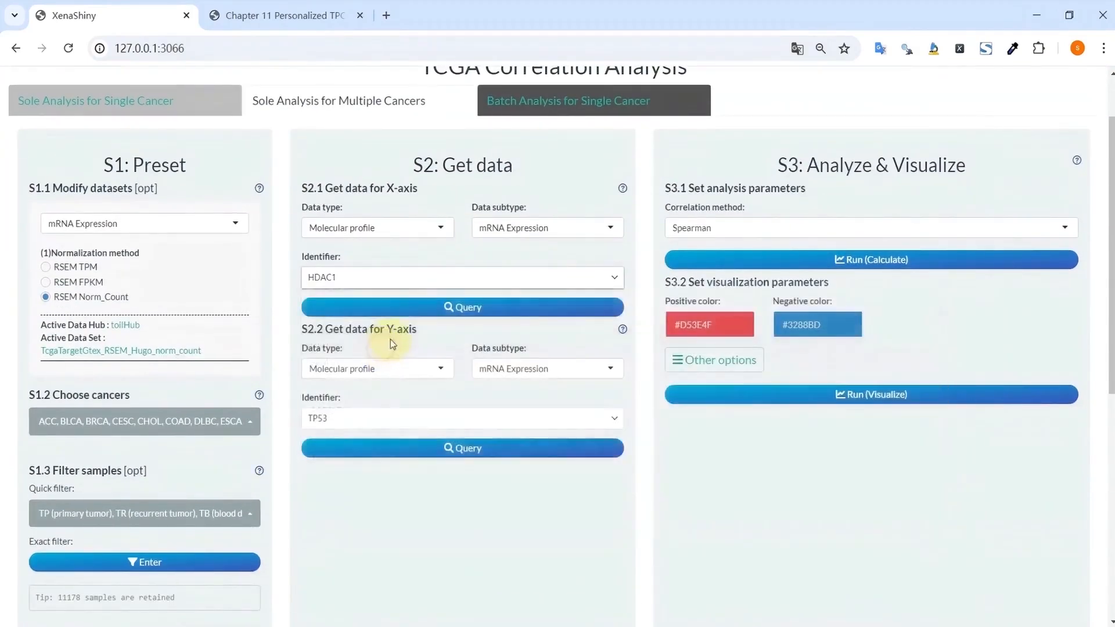
click(422, 310)
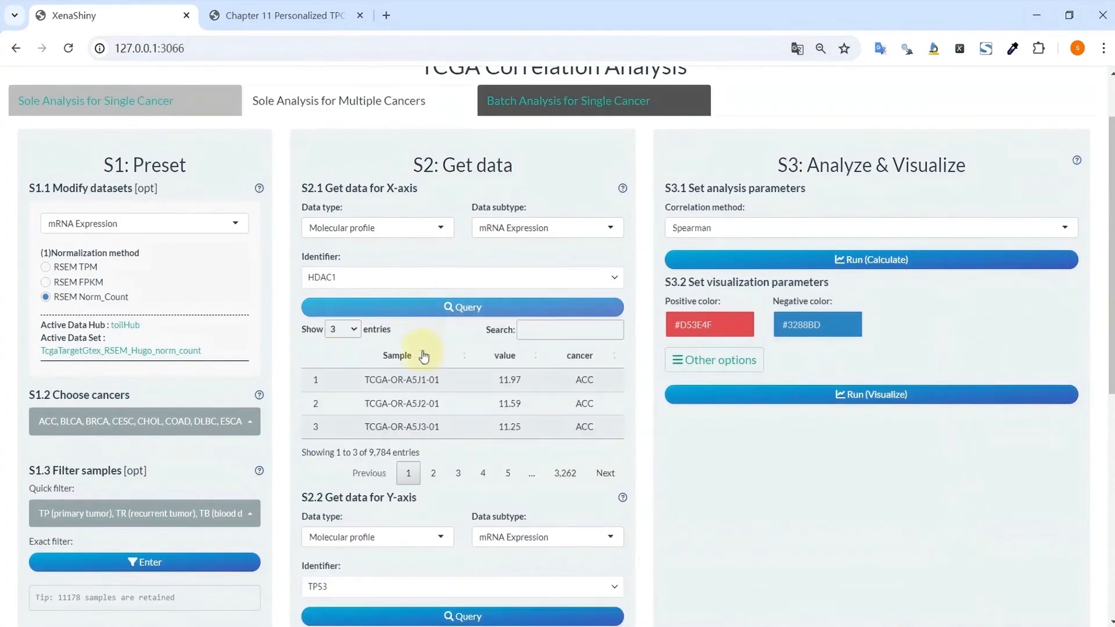
Choose APOE as the Y-axis identifier and query its mRNA expression data
scroll(423, 372, down, 1)
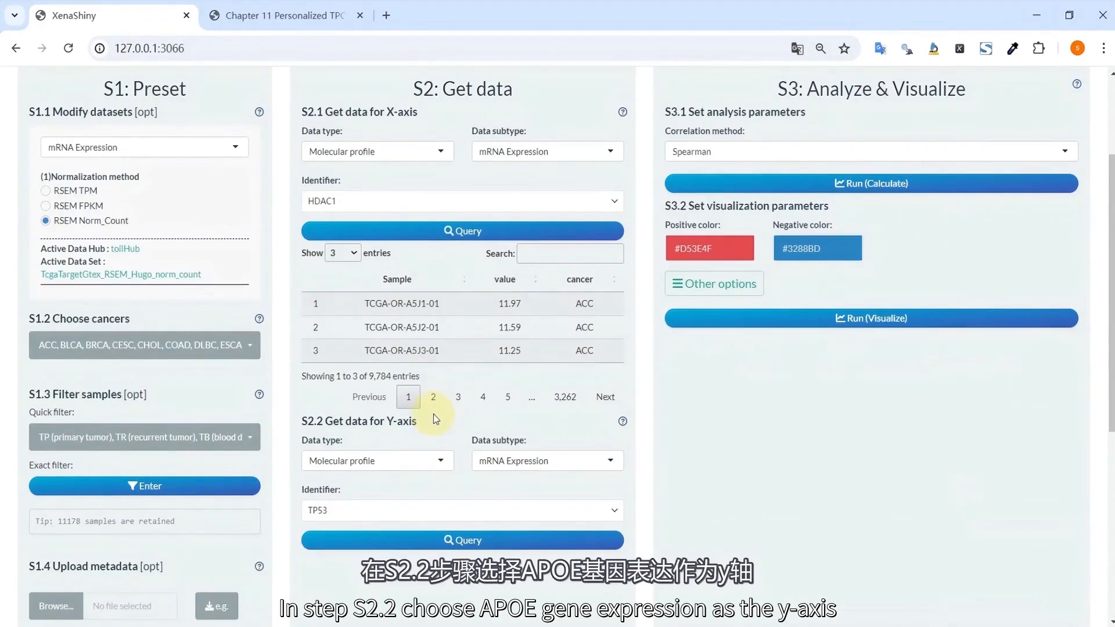
scroll(433, 415, down, 1)
click(430, 435)
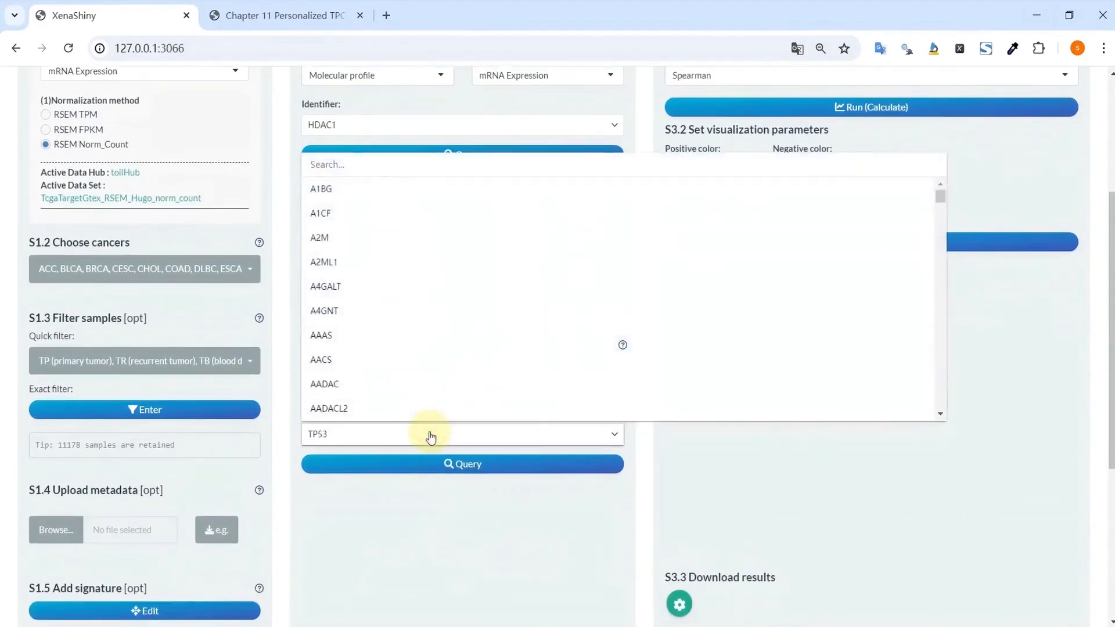
text(APOE)
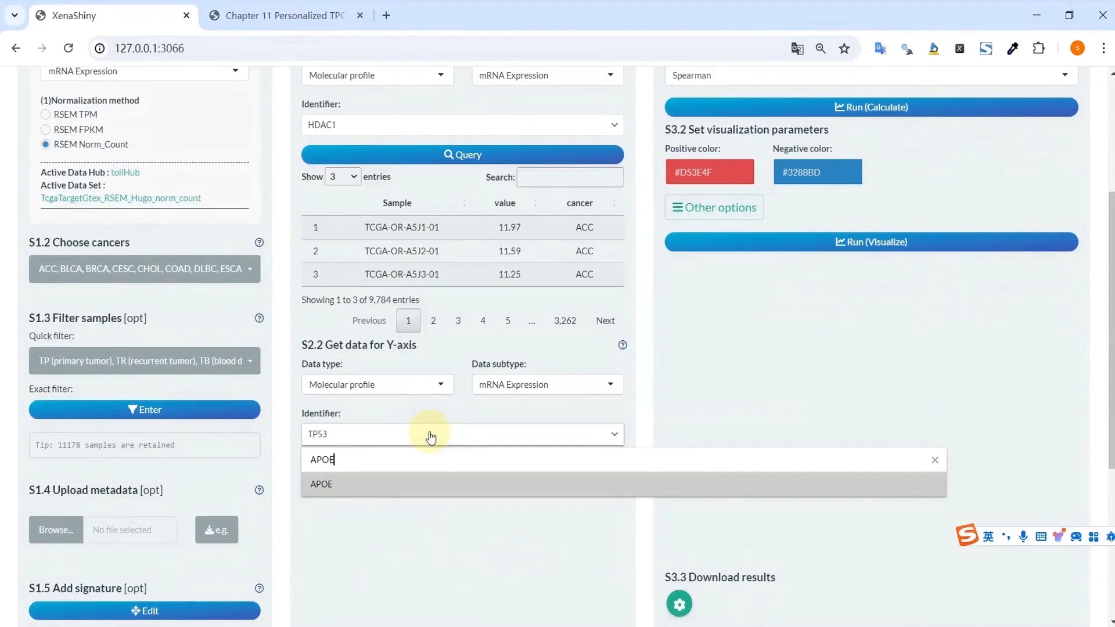
click(381, 485)
click(372, 465)
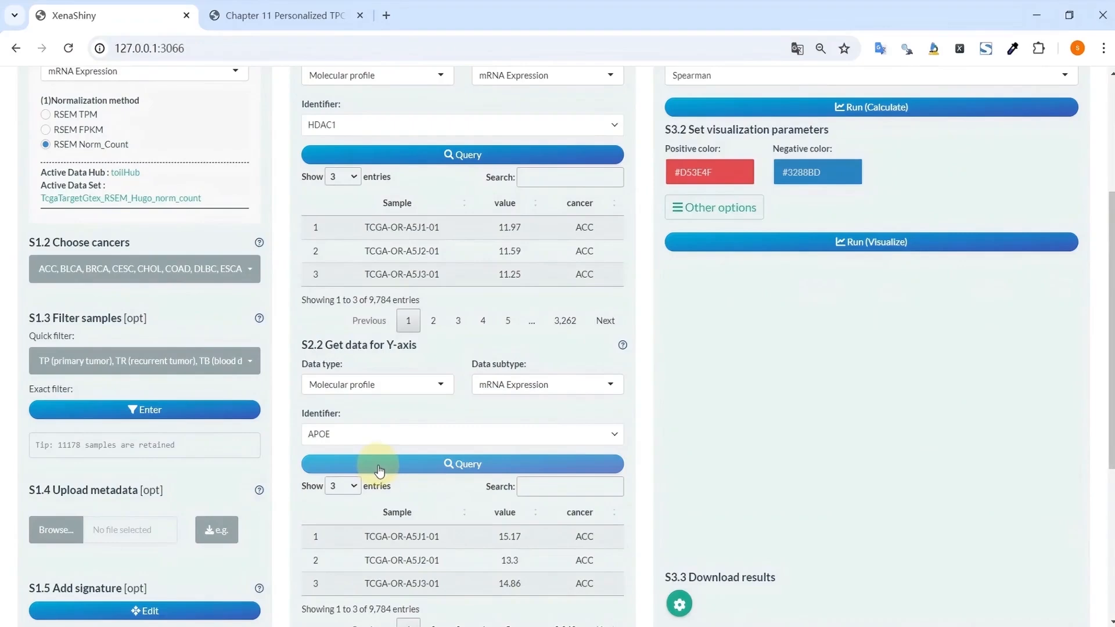
Set the correlation method to Pearson and run the pan-cancer calculation
scroll(793, 508, up, 3)
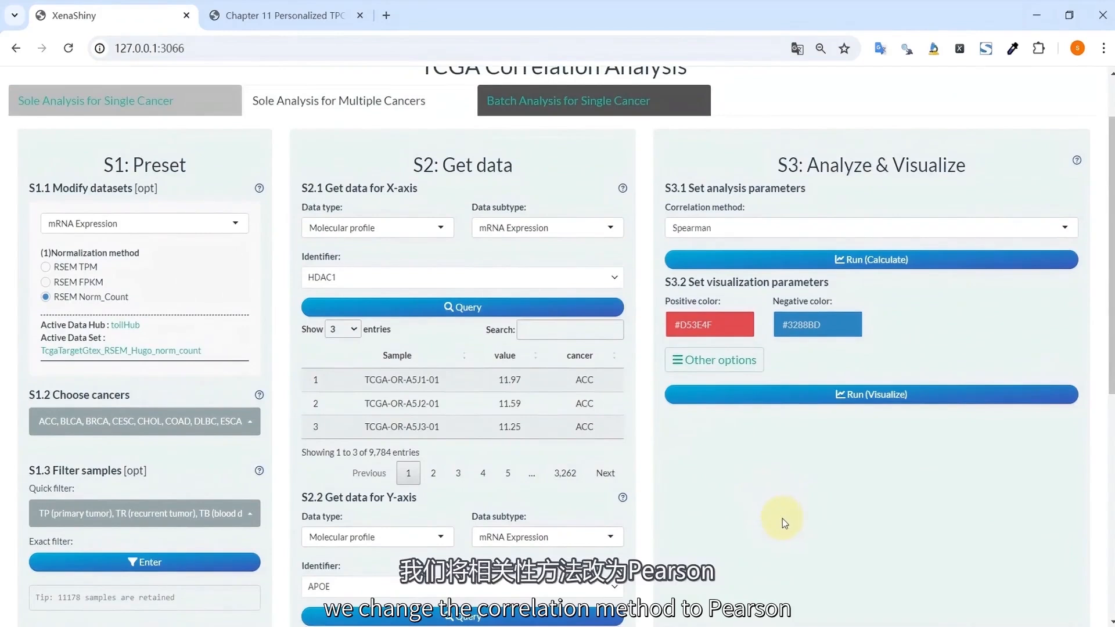
click(787, 230)
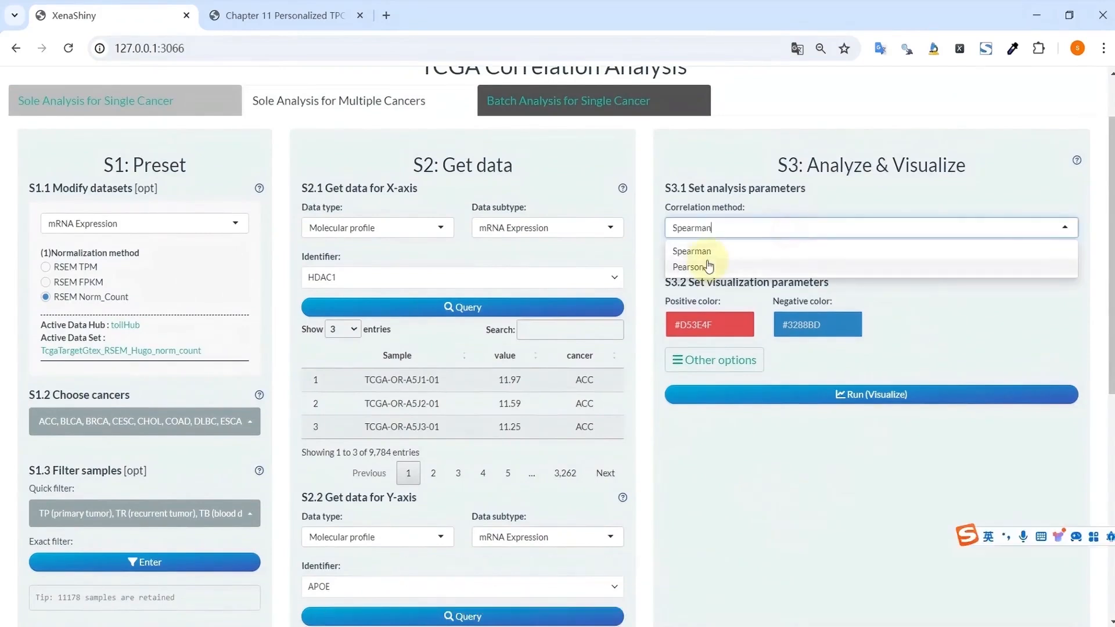
click(707, 262)
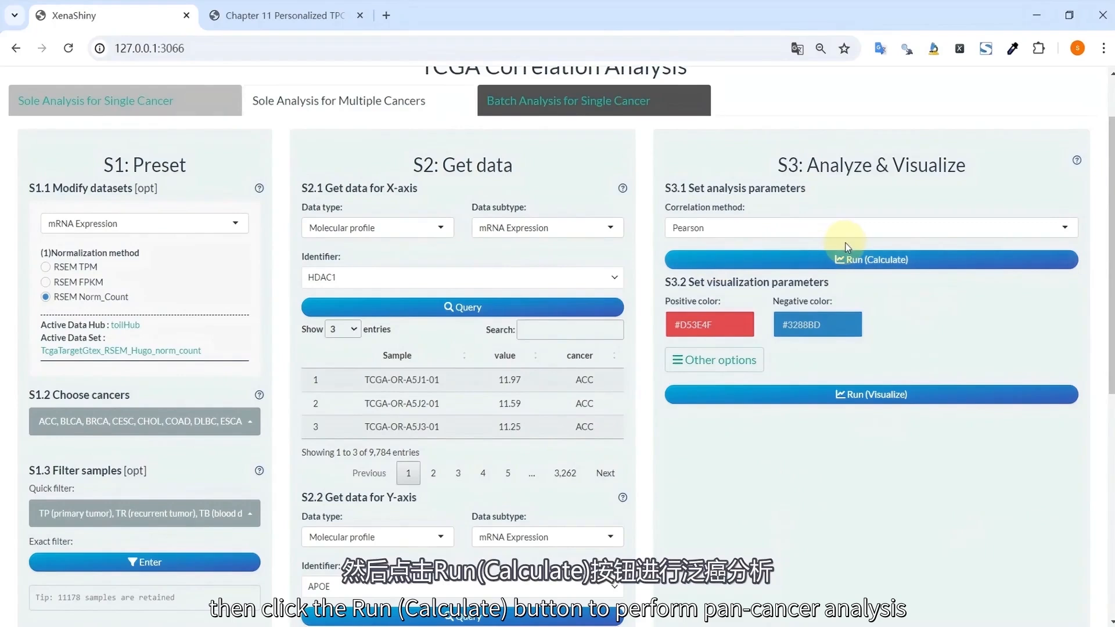
click(858, 255)
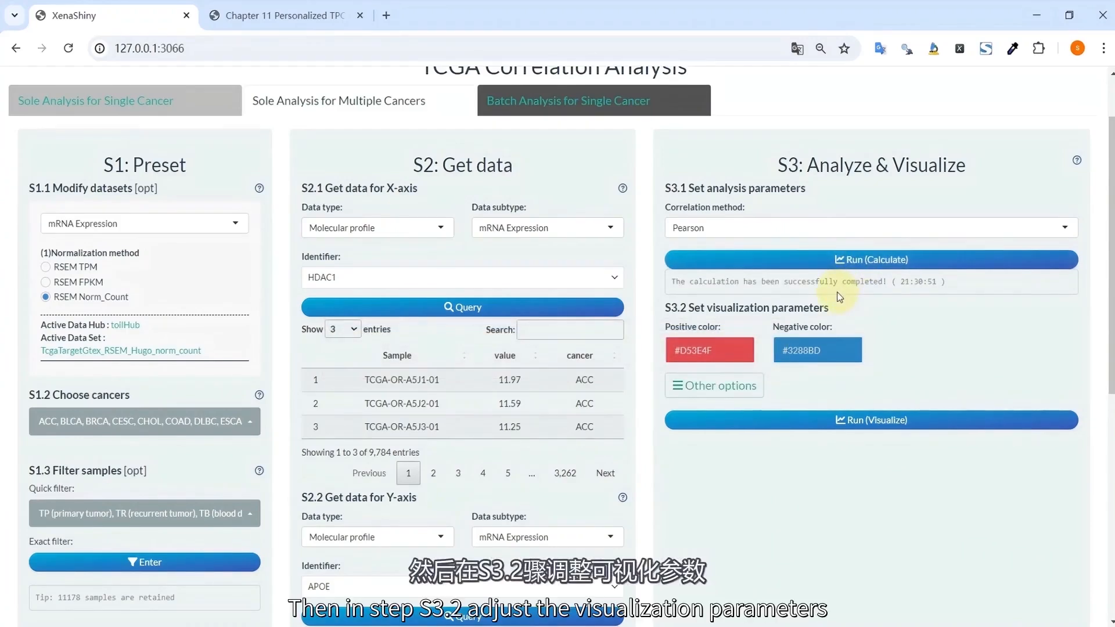
Change the ggplot theme to Cowplot in the additional visualization options and generate the pan-cancer correlation bar plot
click(726, 389)
scroll(720, 427, down, 3)
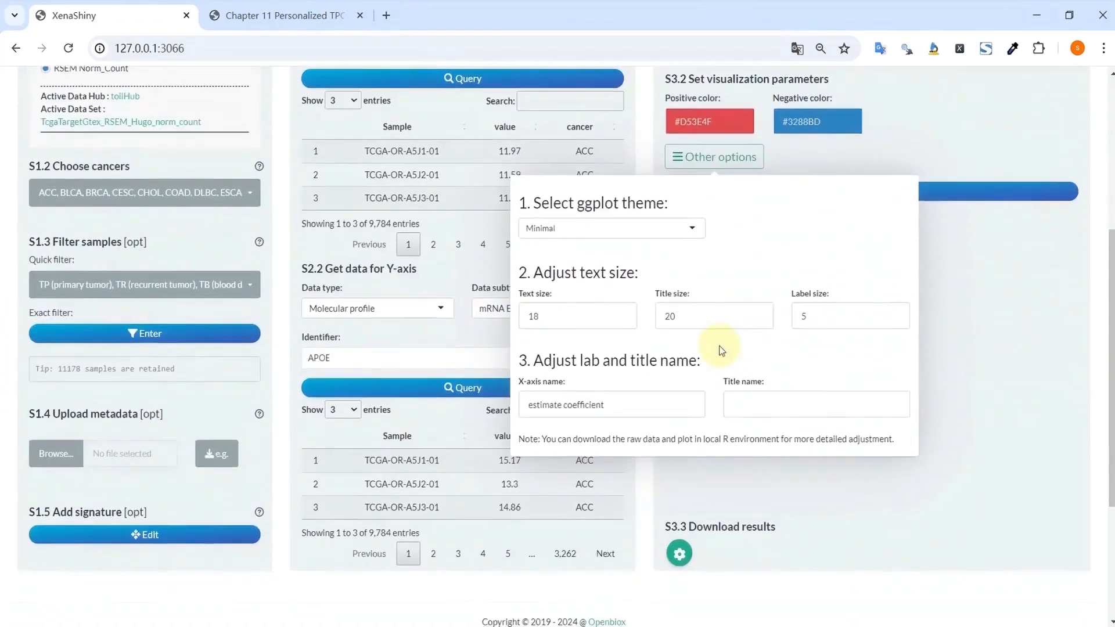
scroll(720, 348, up, 2)
click(684, 383)
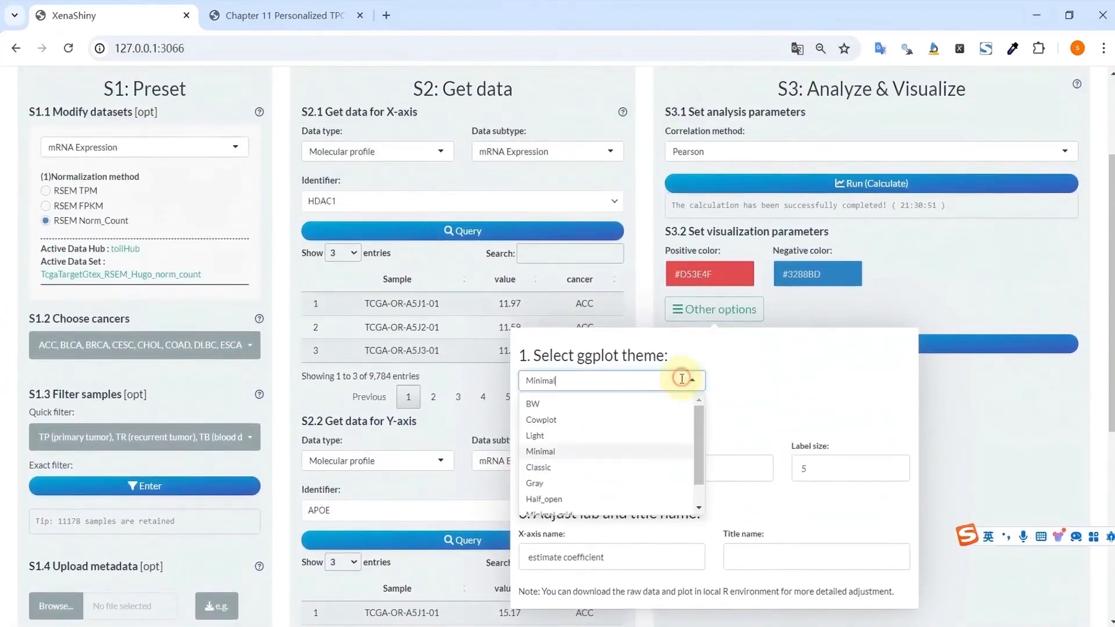
click(643, 423)
click(846, 308)
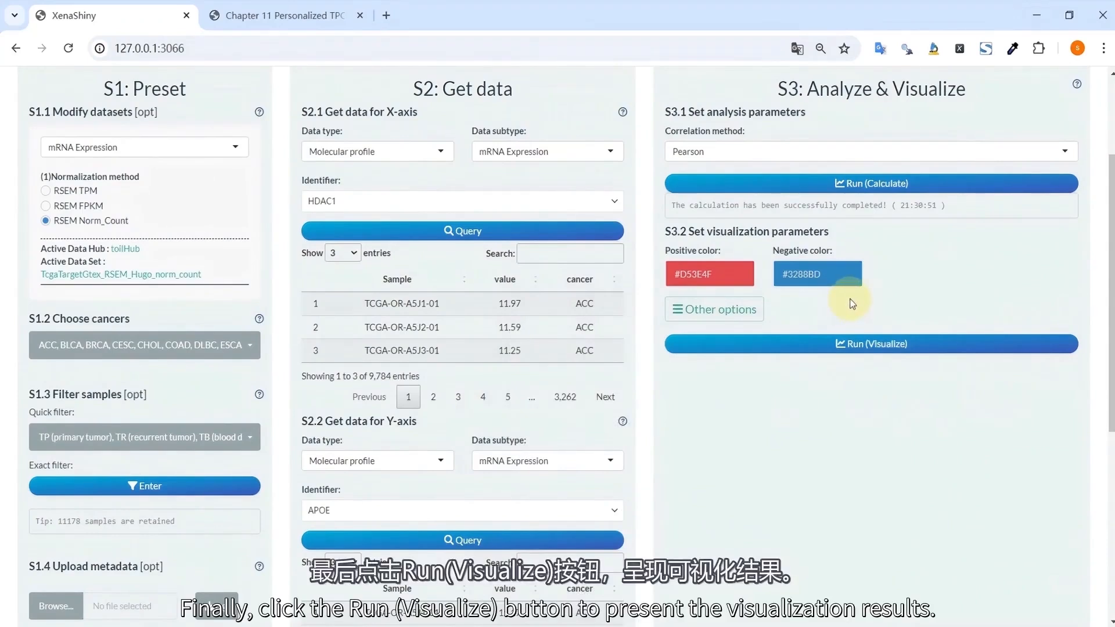
click(860, 343)
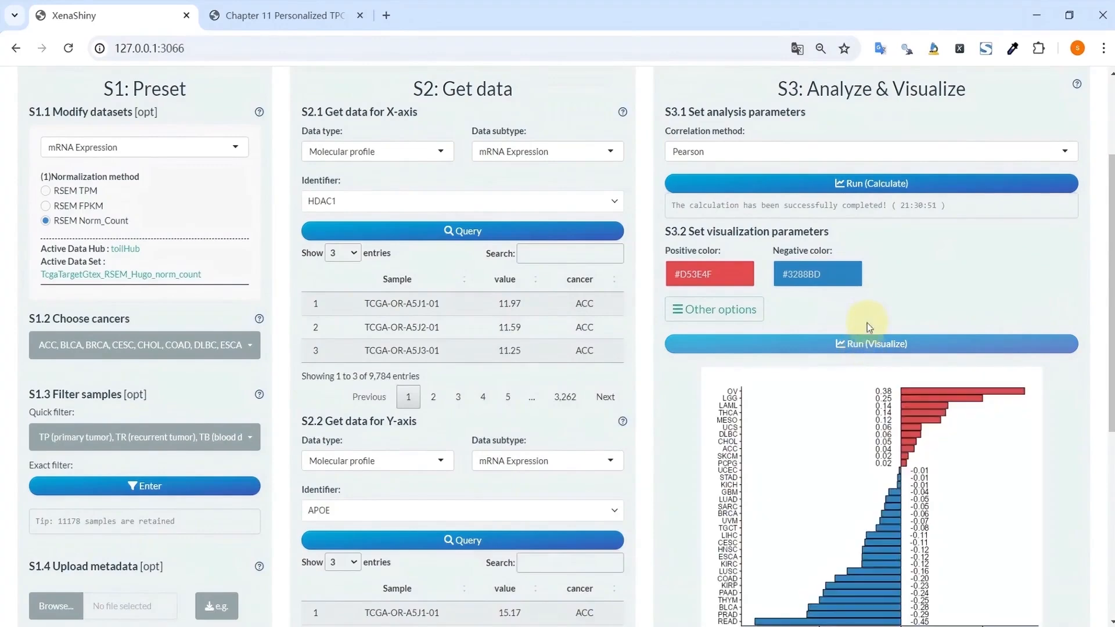
scroll(872, 299, down, 3)
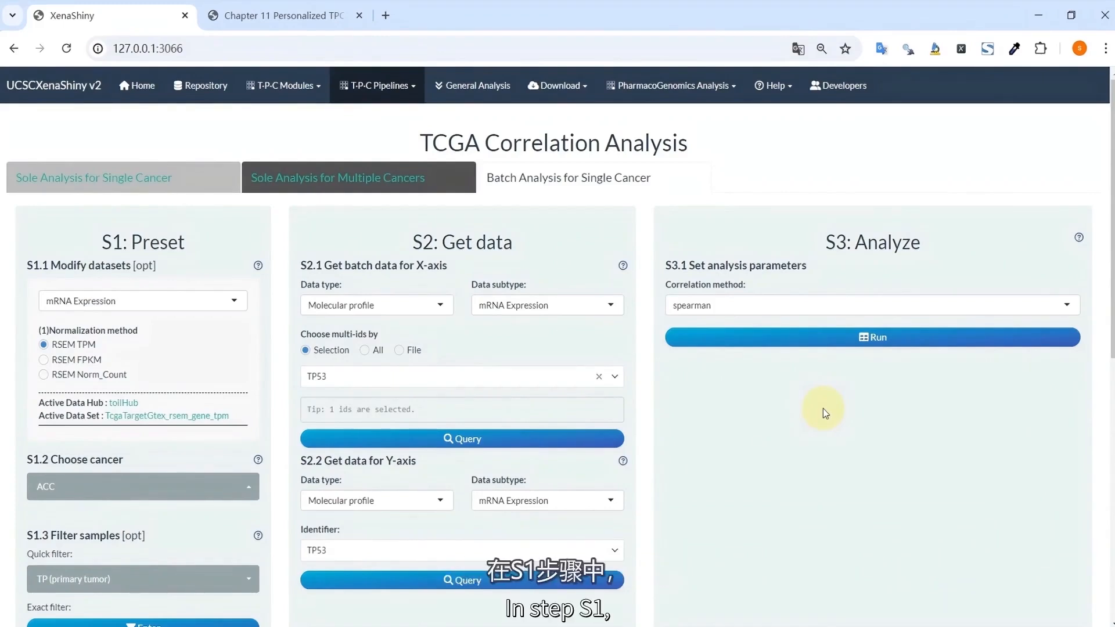
For the batch analysis, choose the CHOL cancer type and restrict the samples to TP (primary tumor)
click(172, 488)
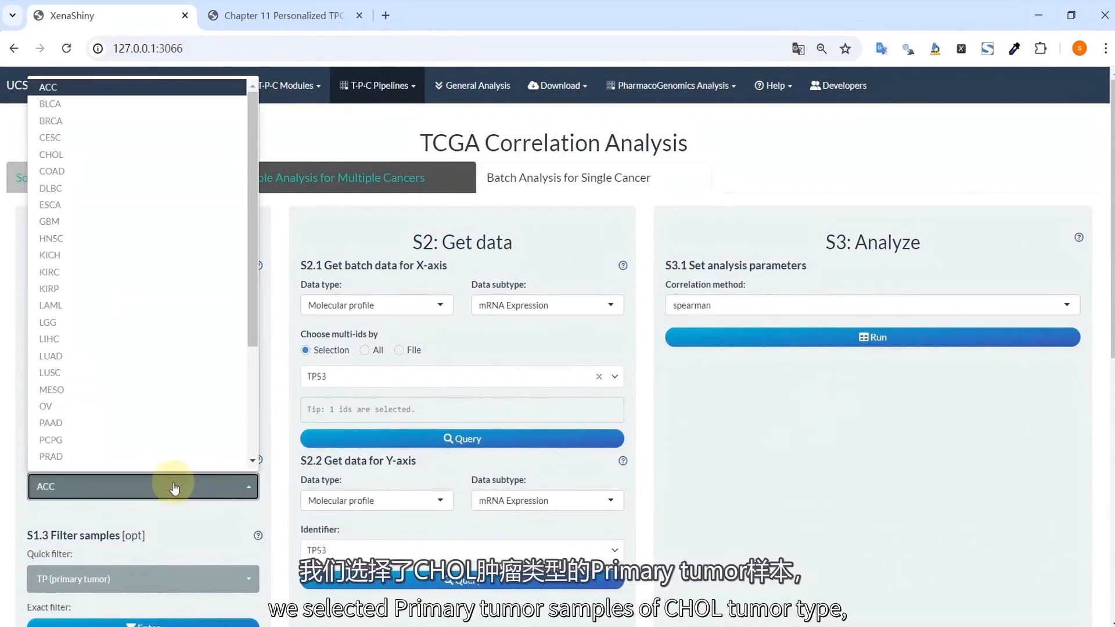
click(124, 156)
scroll(145, 348, down, 3)
click(147, 427)
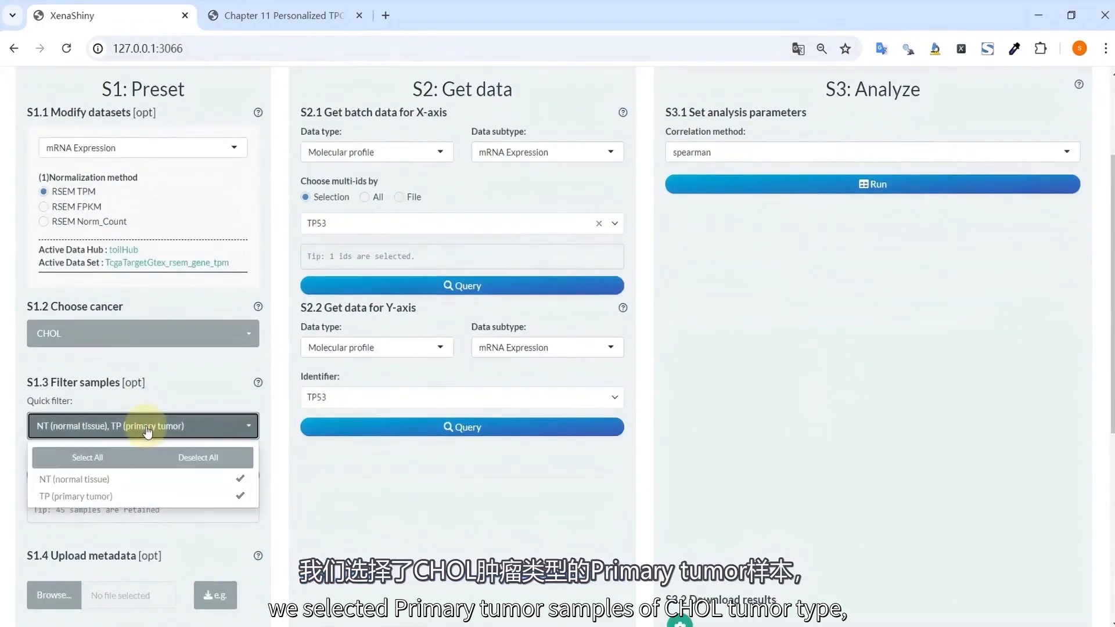
click(139, 480)
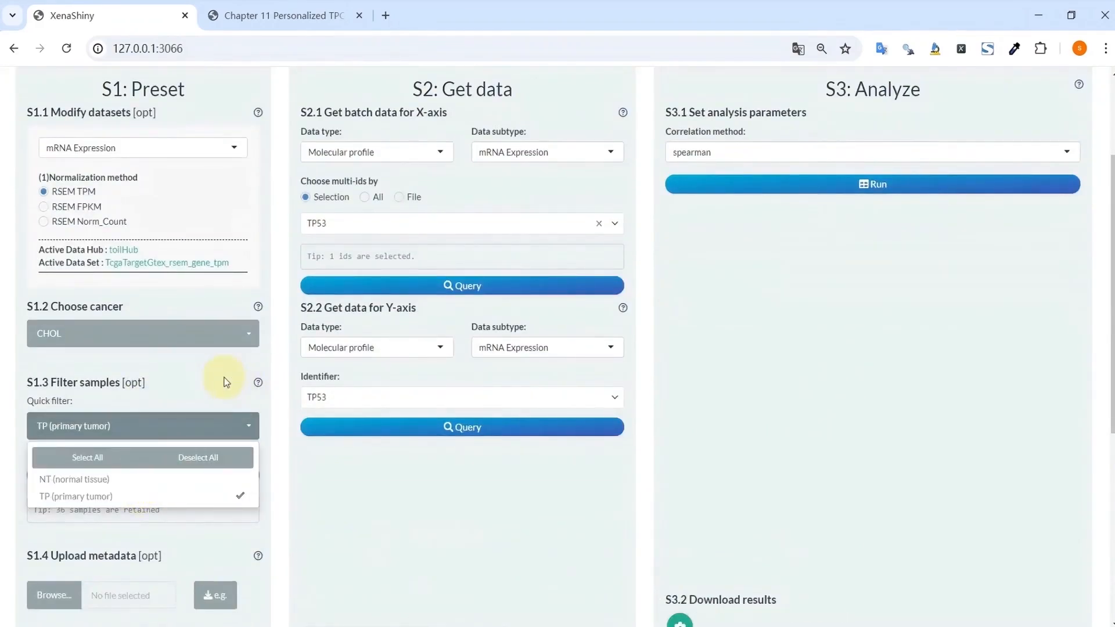
click(225, 382)
Add TP53AIP1, TP53BP1, TP53BP2 and TP53I11 to TP53 in the X-axis batch identifier selection
scroll(323, 436, up, 3)
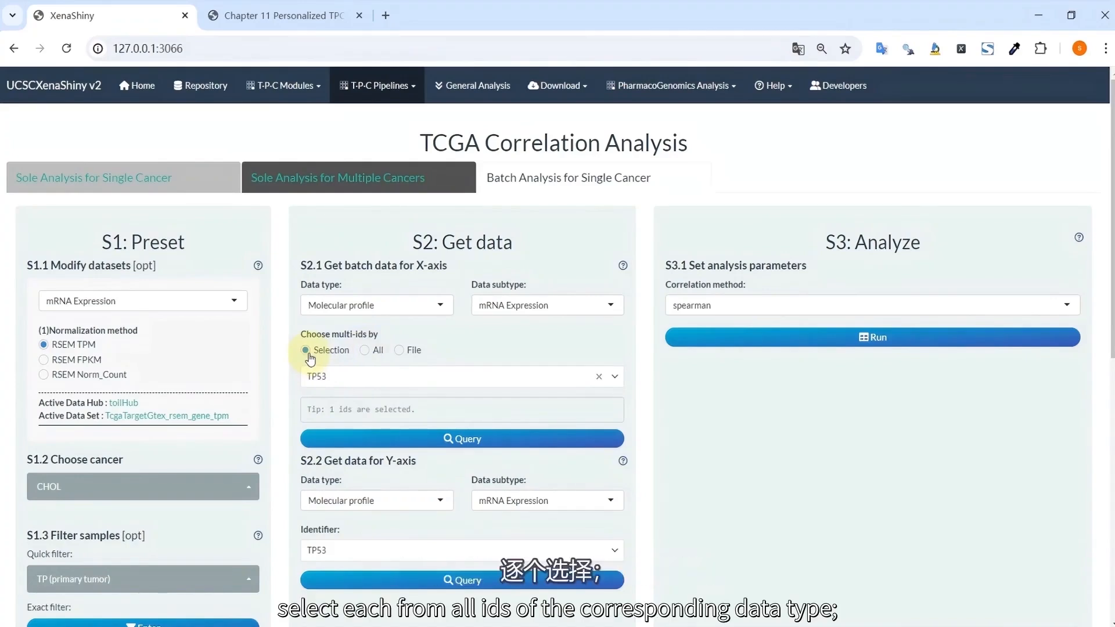
click(319, 377)
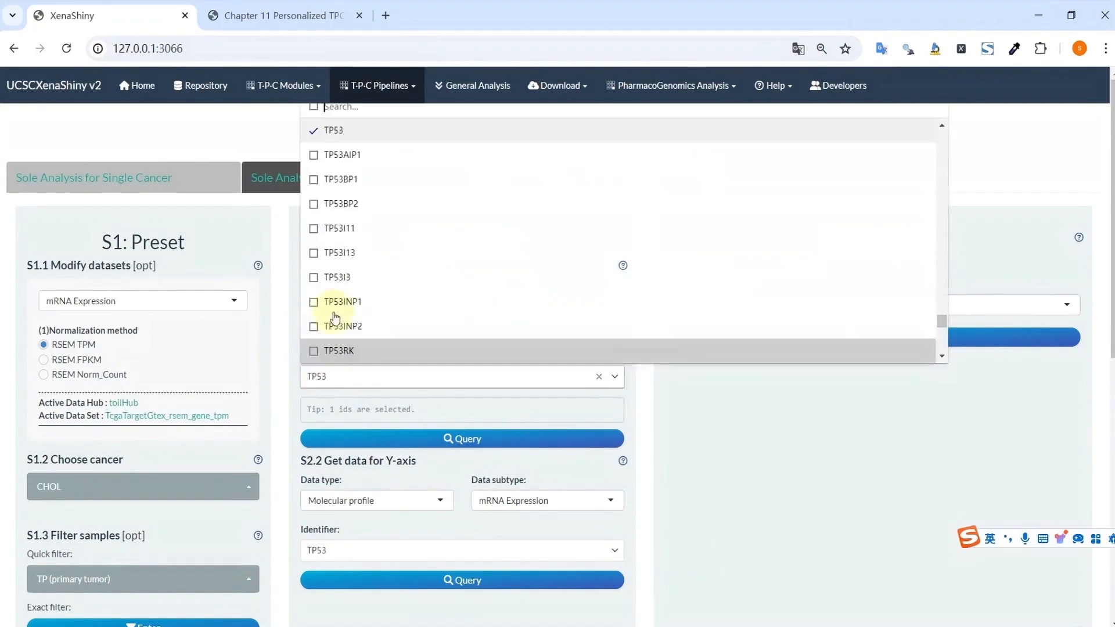
click(331, 155)
click(328, 179)
click(331, 204)
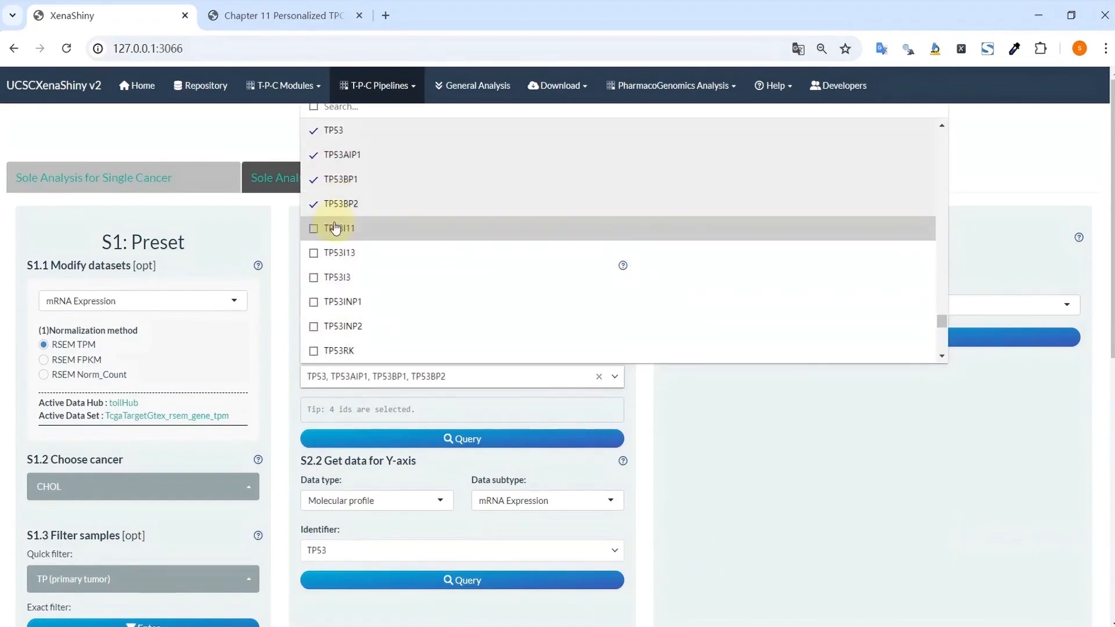
click(335, 228)
click(295, 361)
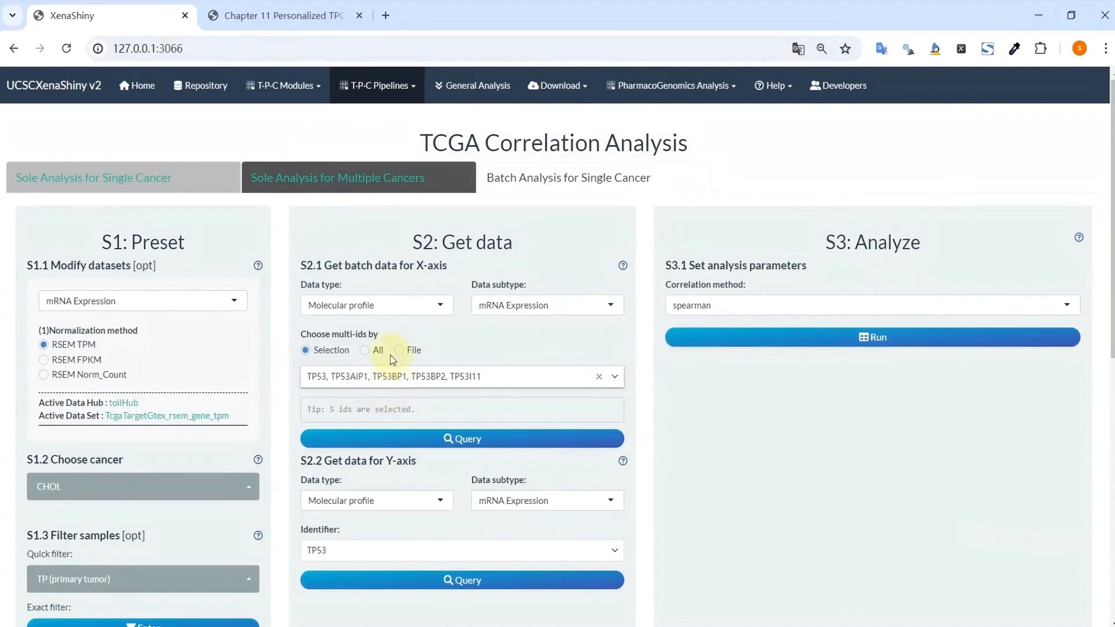
Try the X-axis batch options: all identifiers under Tumor index, Immune Infiltration and Molecular profile, plus identifiers from a file
click(365, 351)
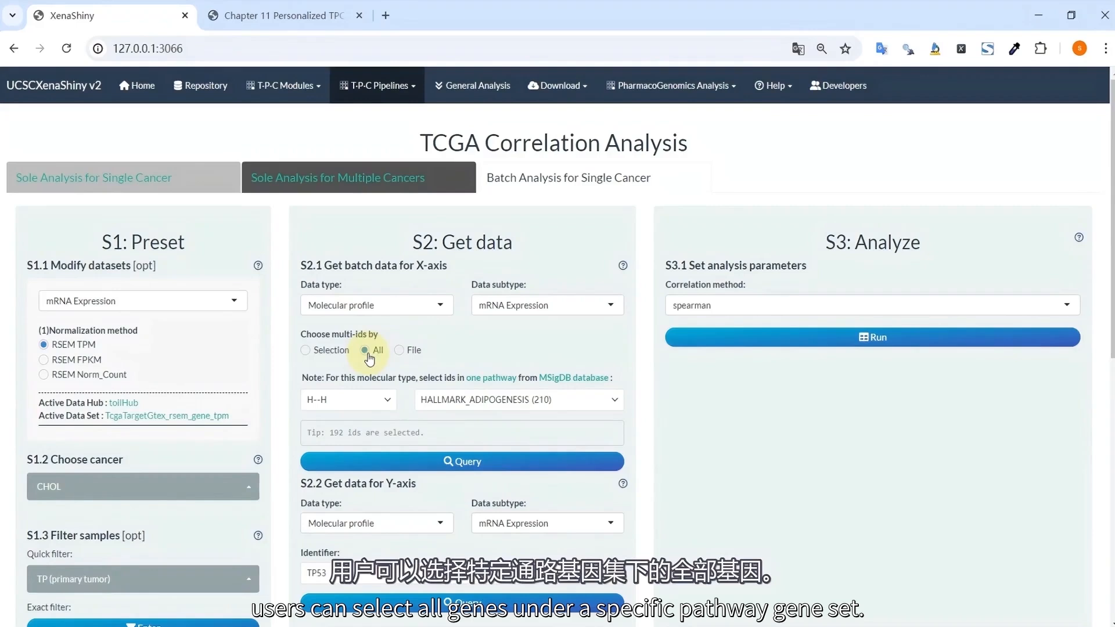
click(385, 313)
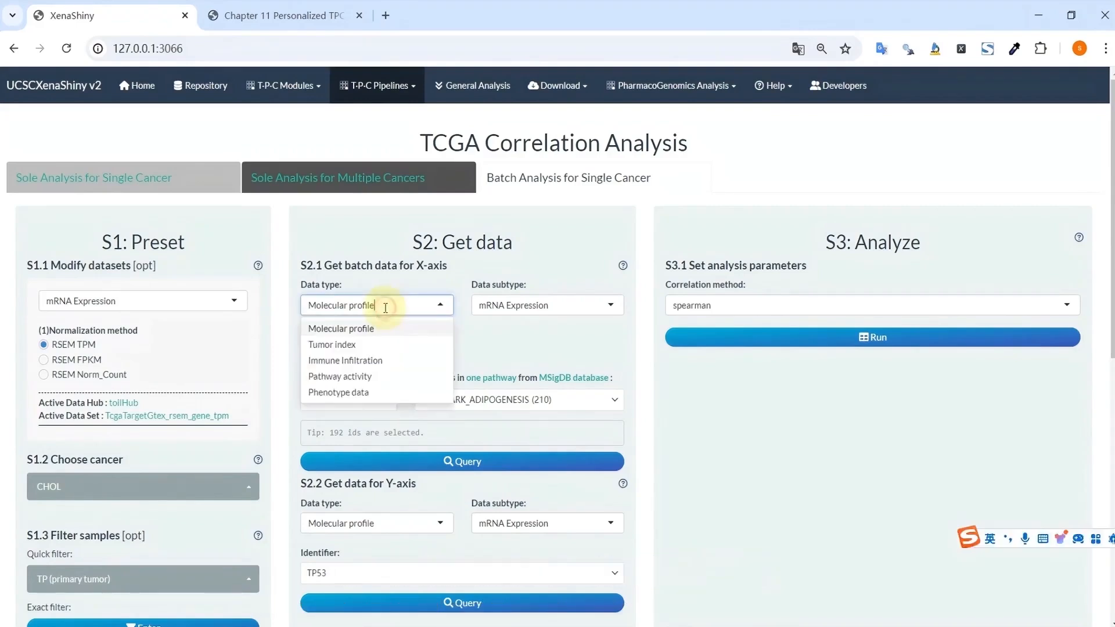
click(371, 347)
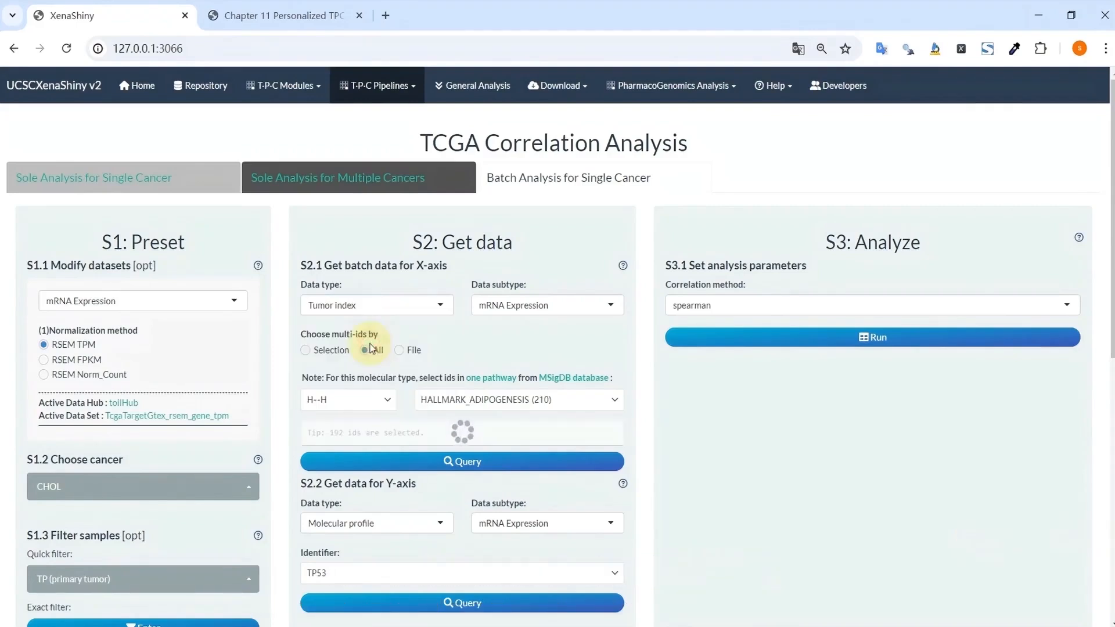
click(437, 309)
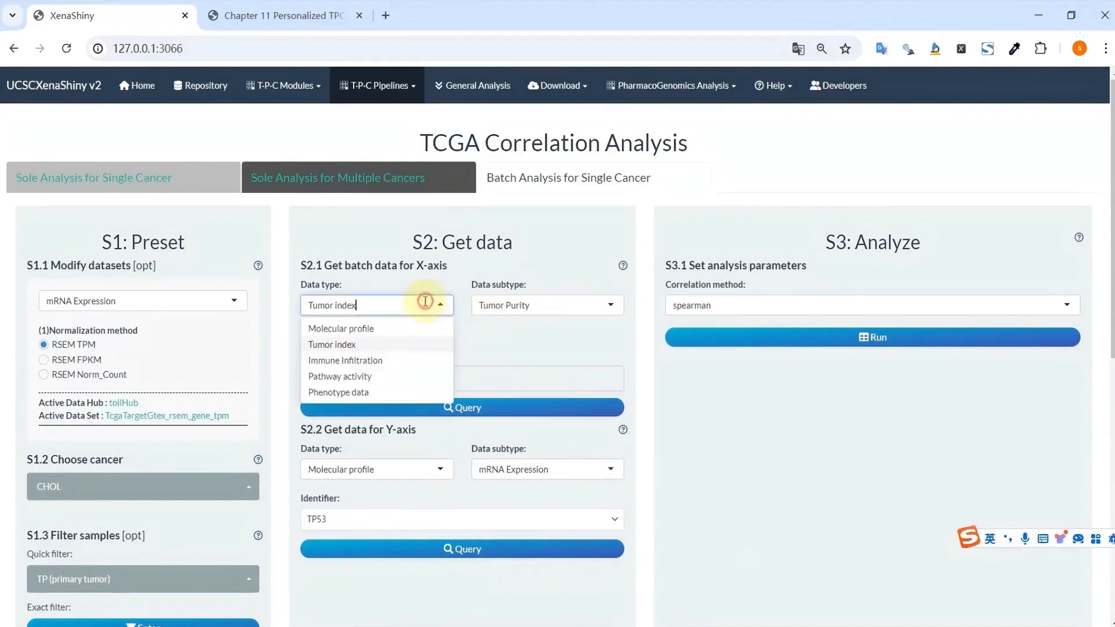
click(391, 363)
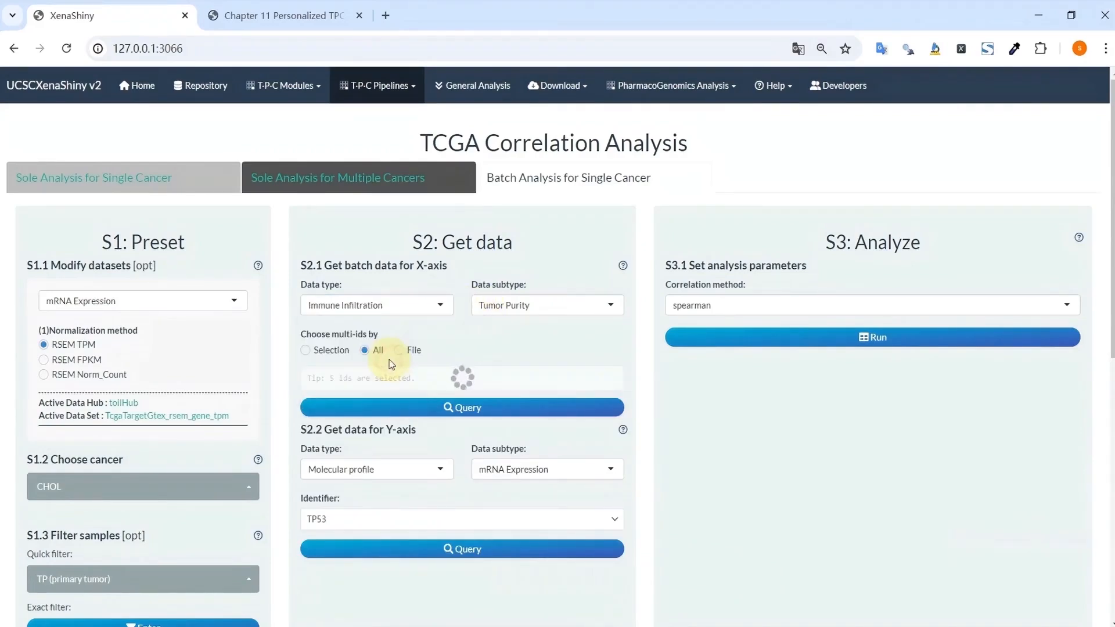
click(385, 306)
click(383, 326)
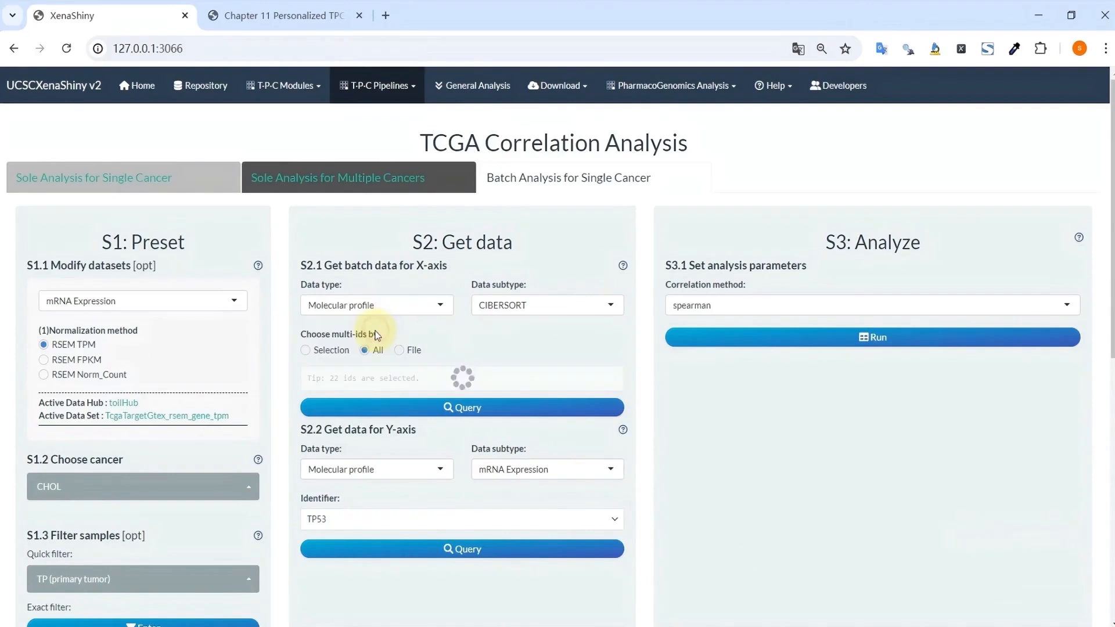
click(400, 351)
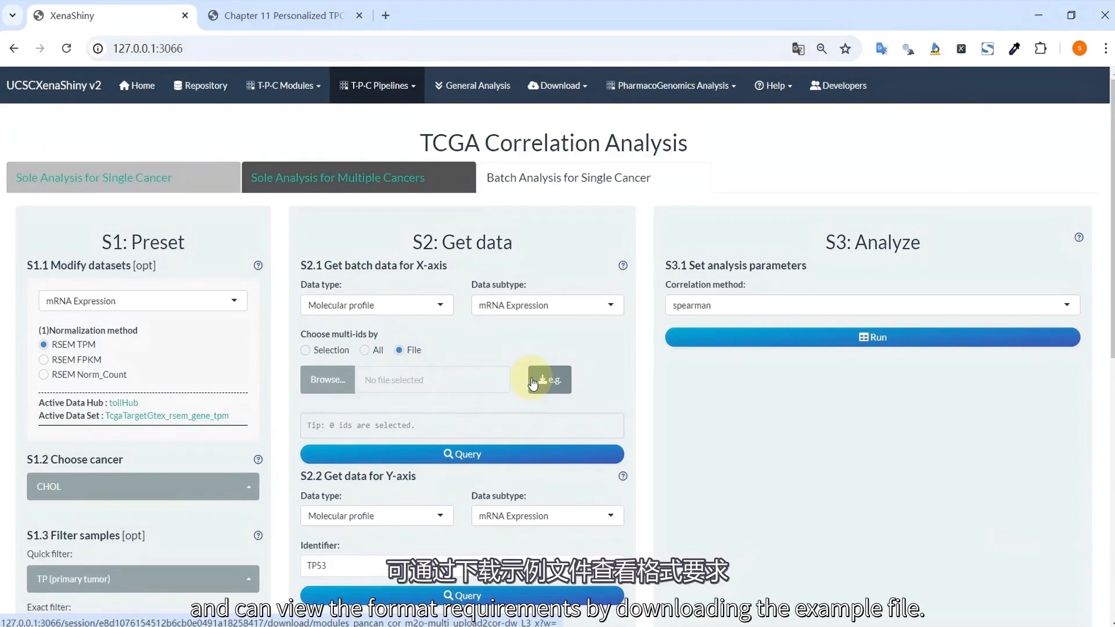
Select all genes of the HALLMARK_APOPTOSIS pathway as the X-axis batch identifiers and query their mRNA expression data
click(366, 351)
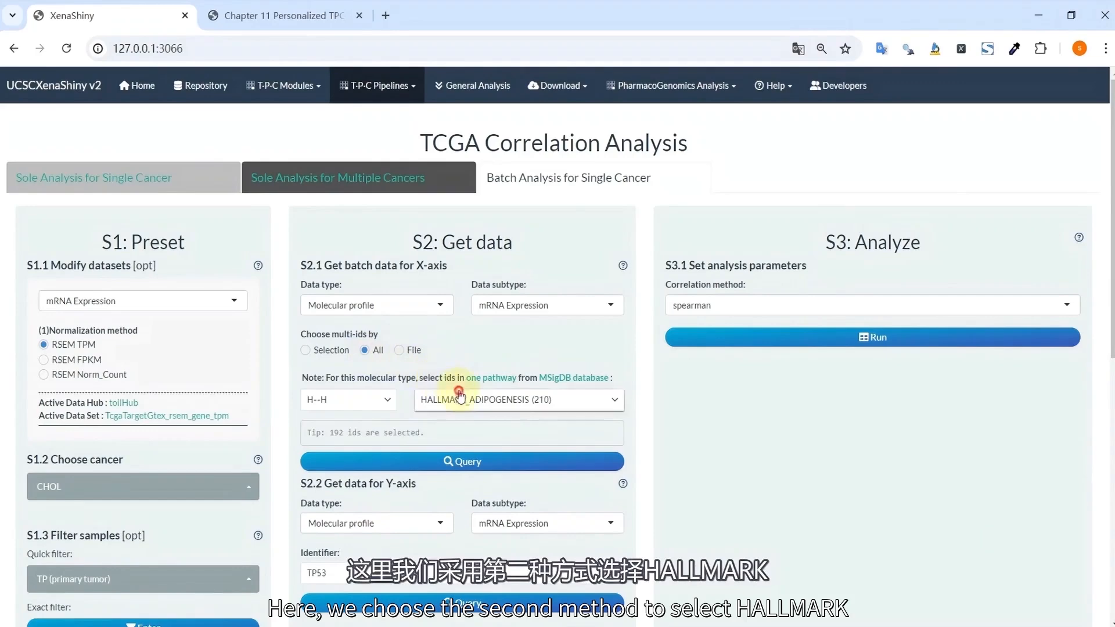
click(460, 399)
click(471, 300)
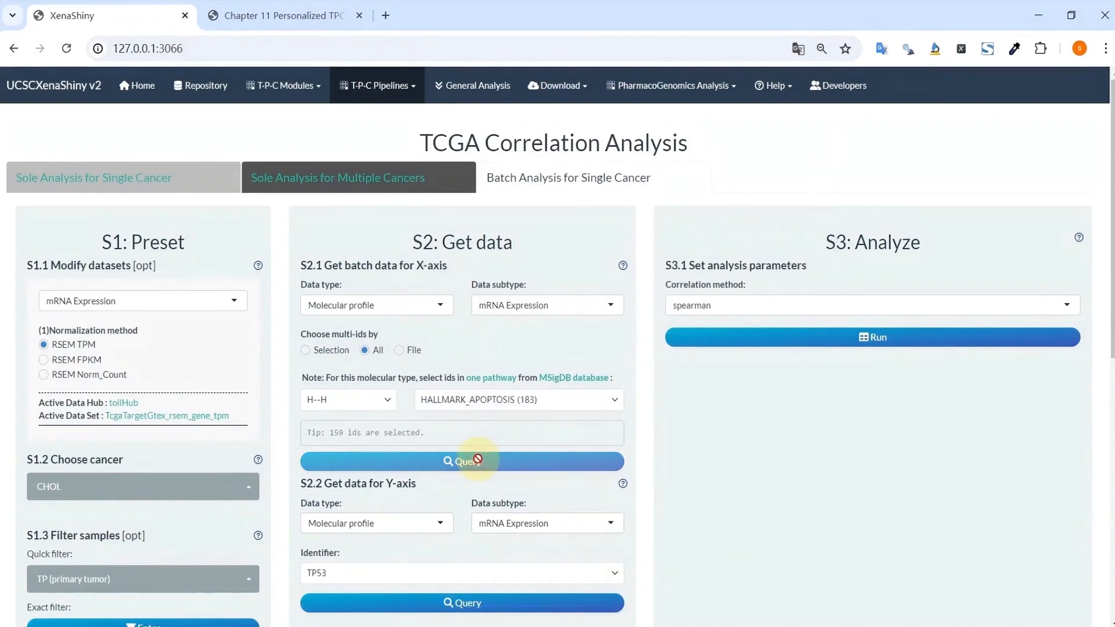
scroll(463, 413, down, 1)
click(463, 415)
scroll(462, 411, up, 2)
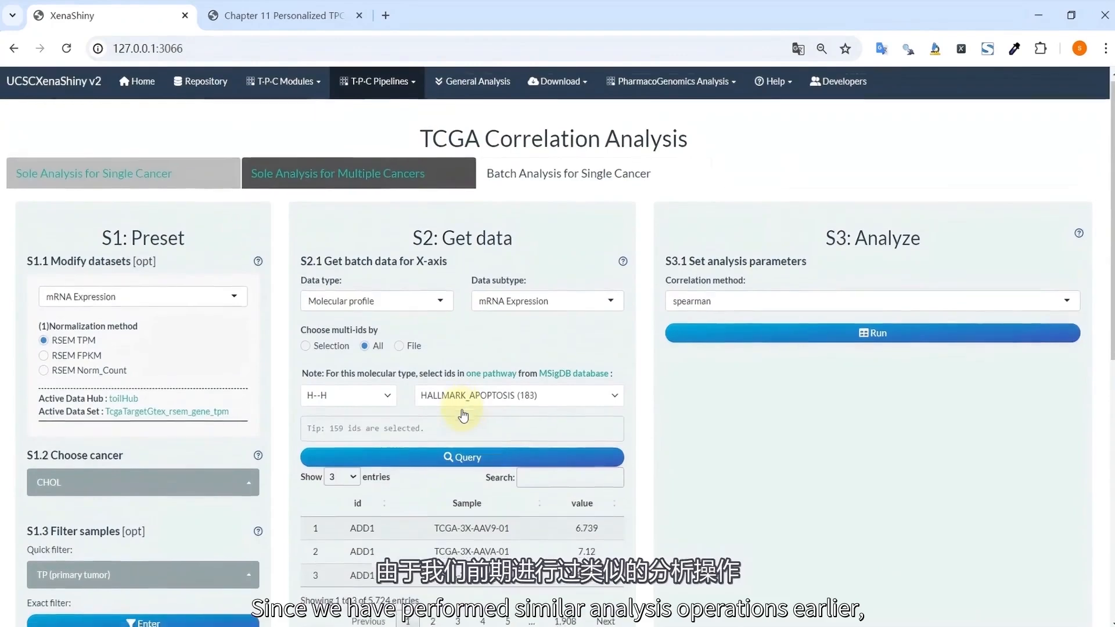
Set the Y-axis data to Immune Infiltration with CIBERSORT Monocyte and query it
scroll(463, 413, down, 2)
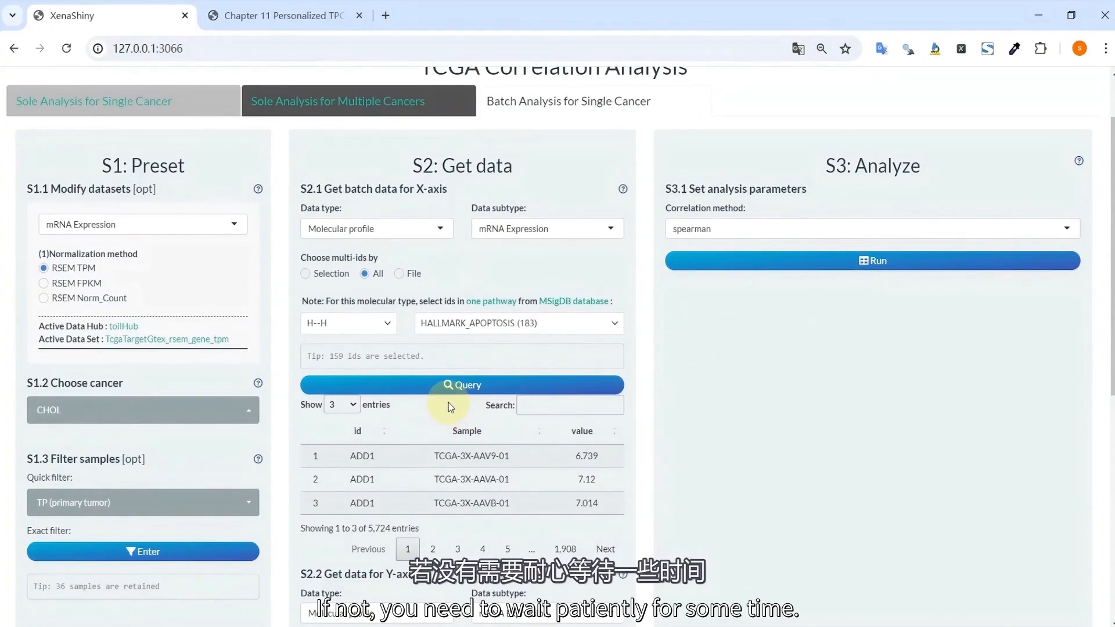
scroll(448, 402, down, 4)
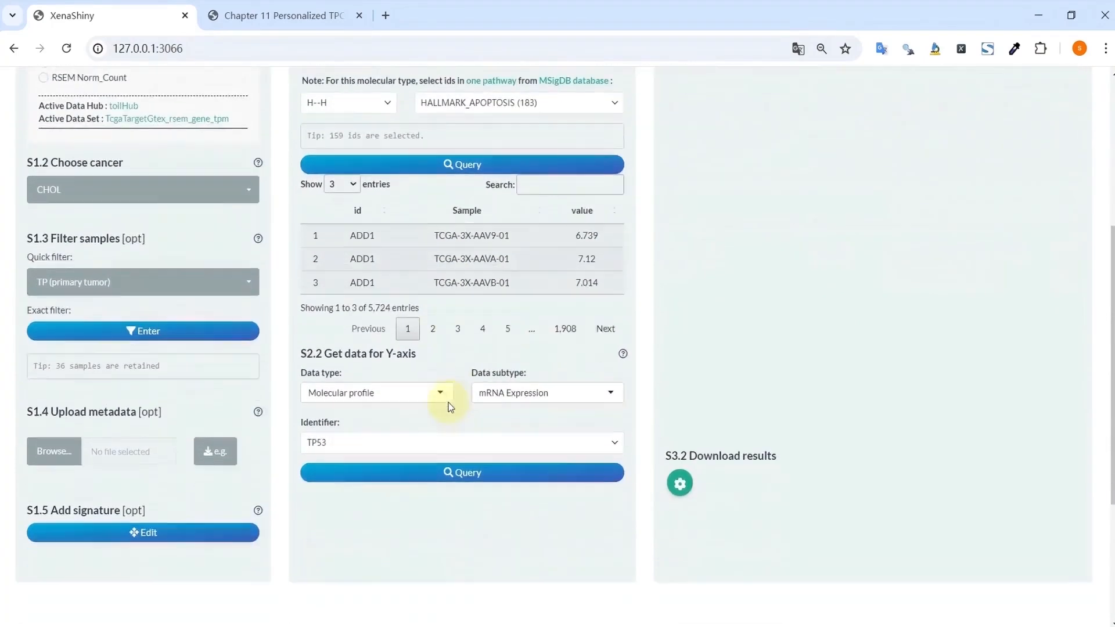
scroll(448, 402, up, 1)
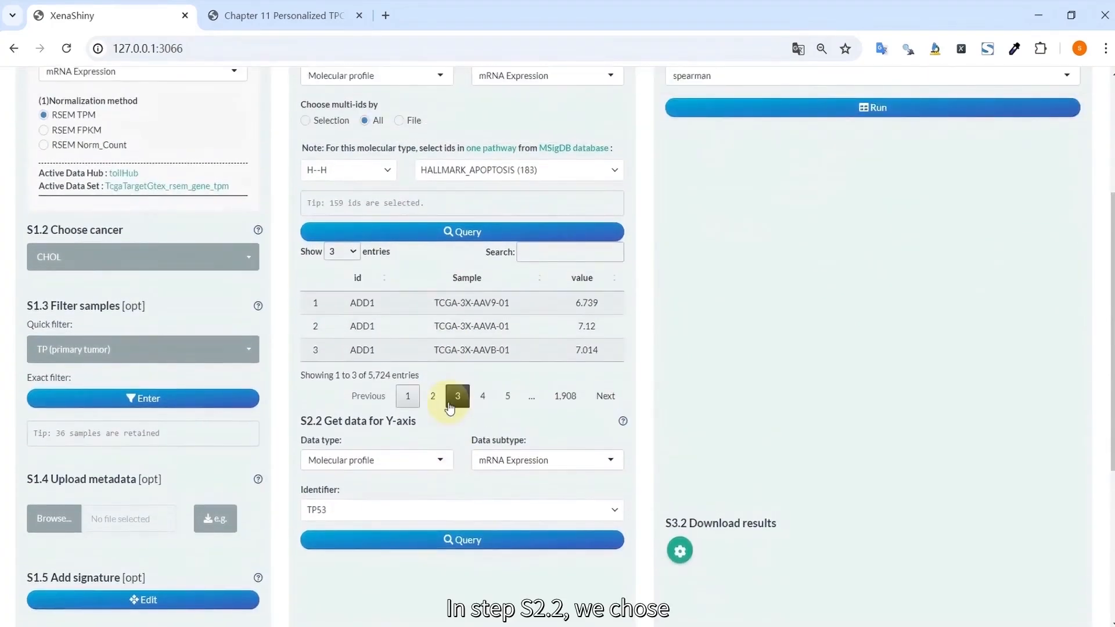
click(440, 460)
click(392, 515)
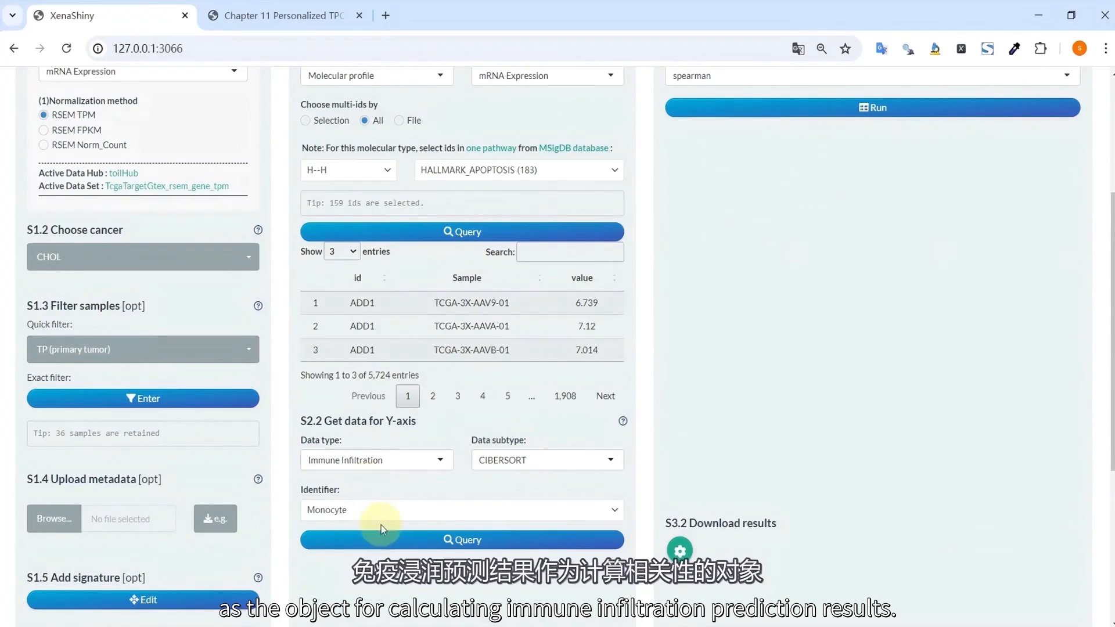
click(382, 540)
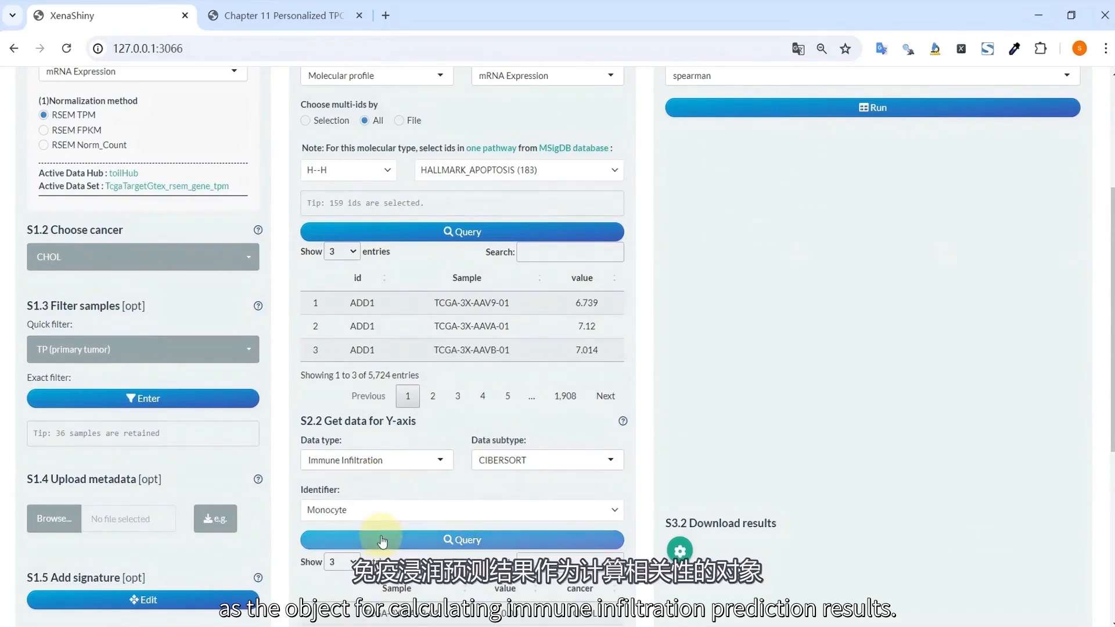
Run the batch correlation with the spearman method and look through the first three pages of the results table
scroll(623, 472, up, 4)
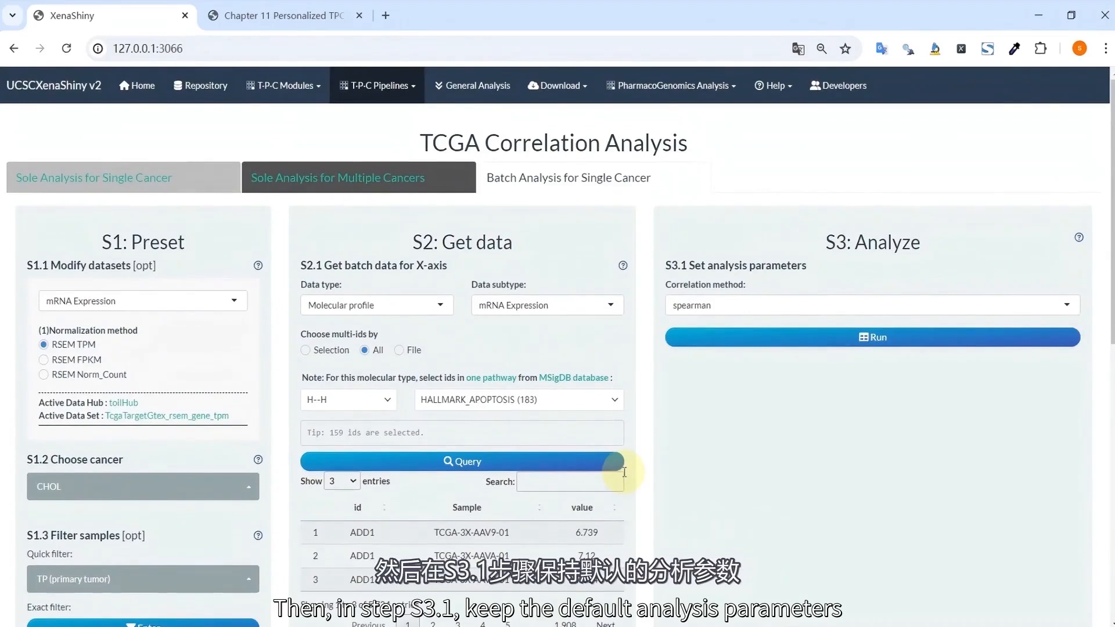
click(846, 337)
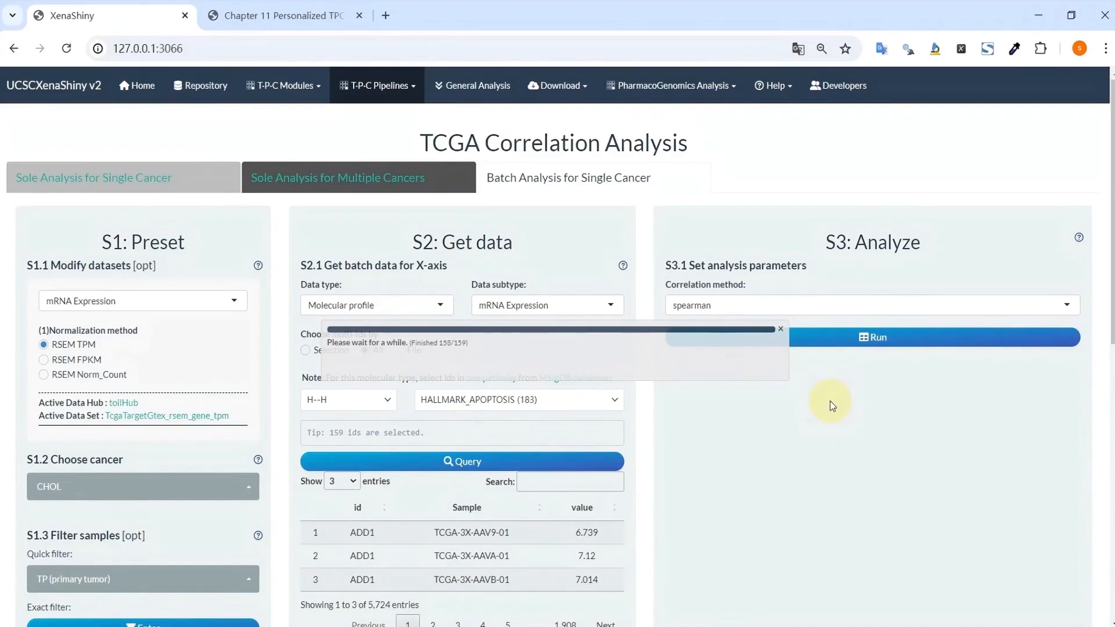
scroll(829, 418, down, 1)
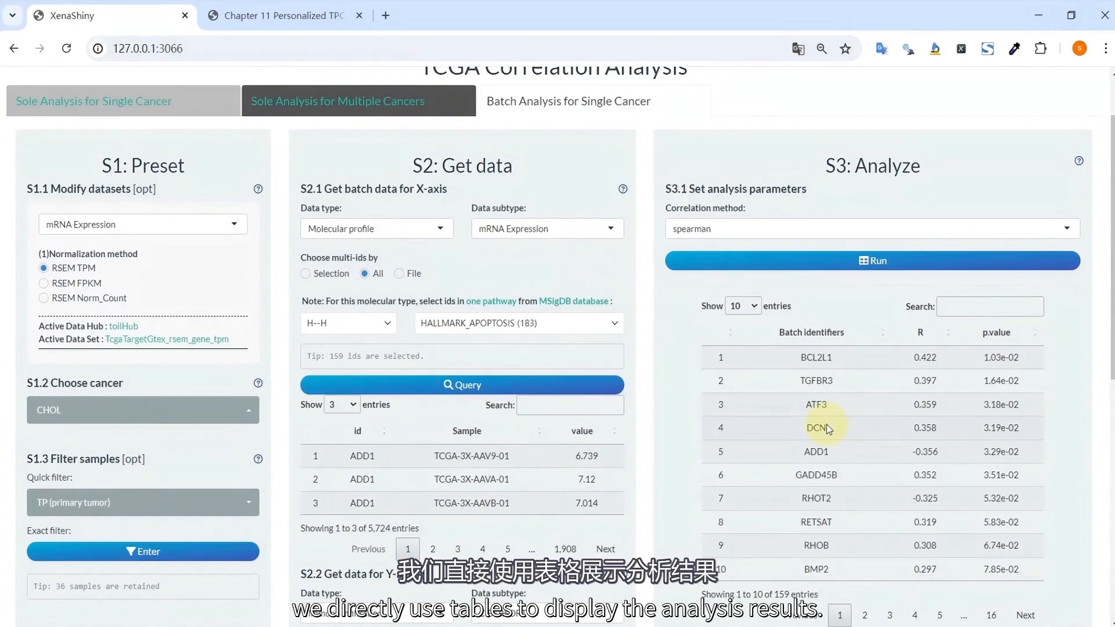
scroll(827, 427, down, 1)
click(864, 540)
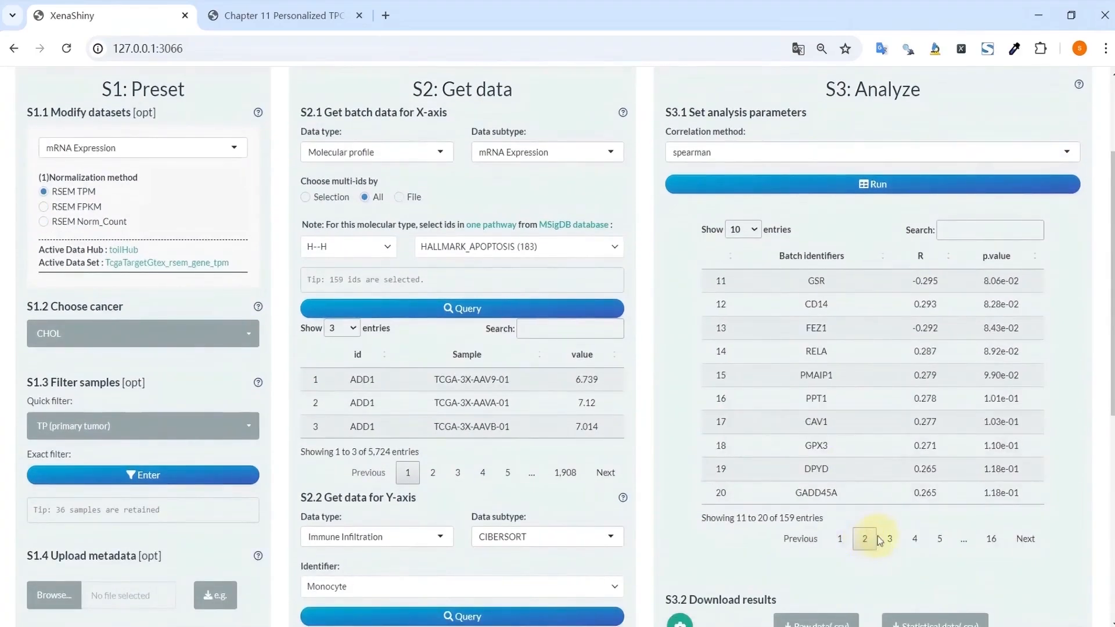
click(888, 538)
click(841, 540)
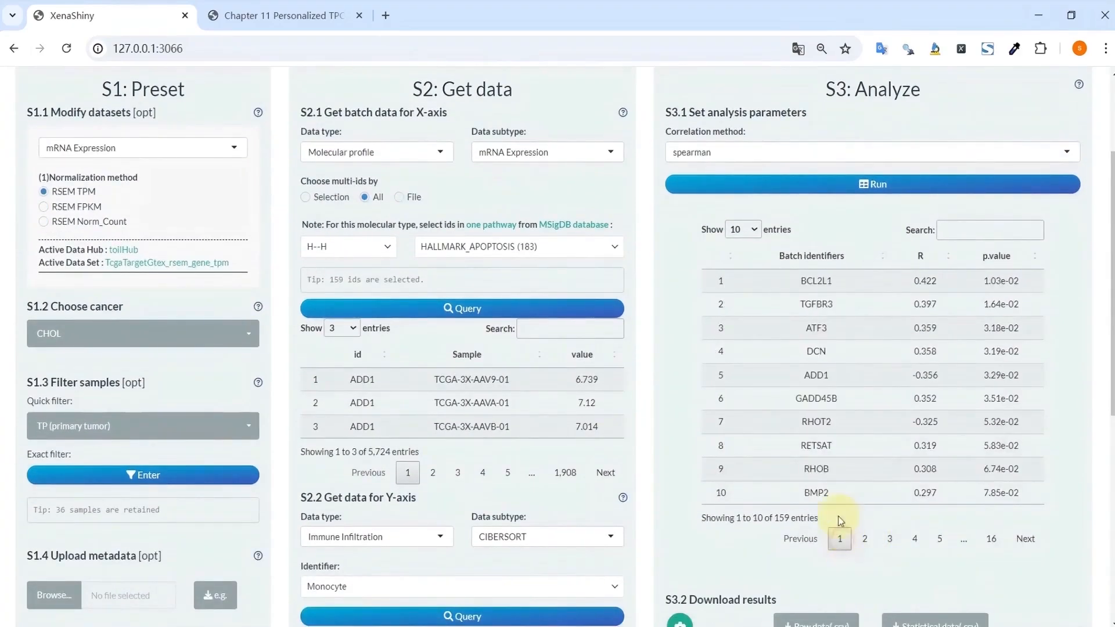
scroll(819, 478, down, 1)
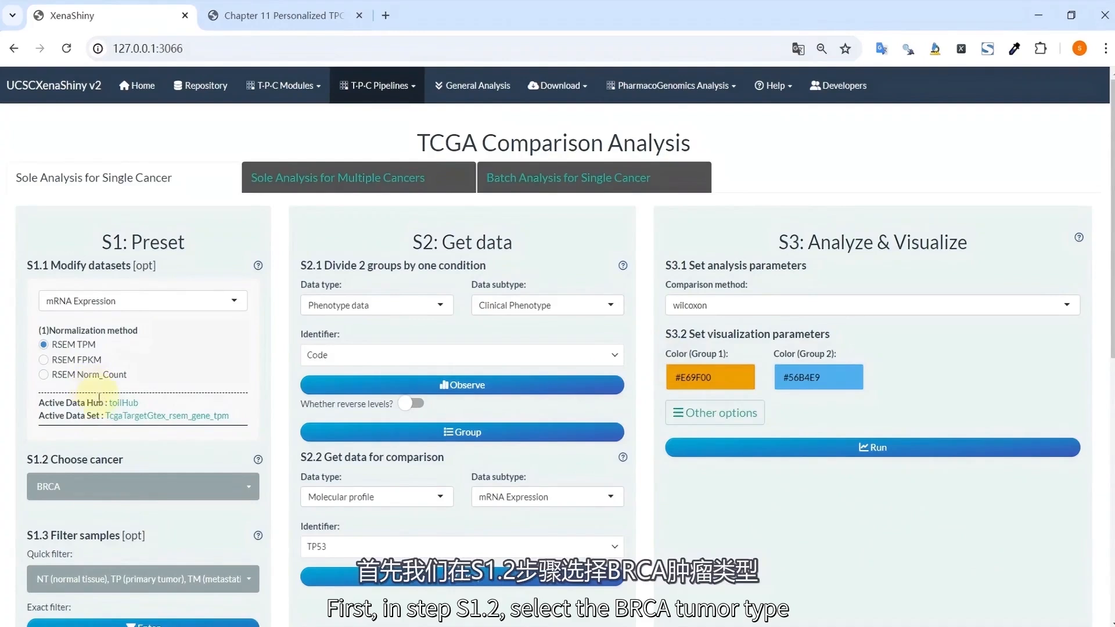
In the single-cancer comparison analysis, choose BRCA and observe the sample levels of the clinical phenotype Code
click(110, 488)
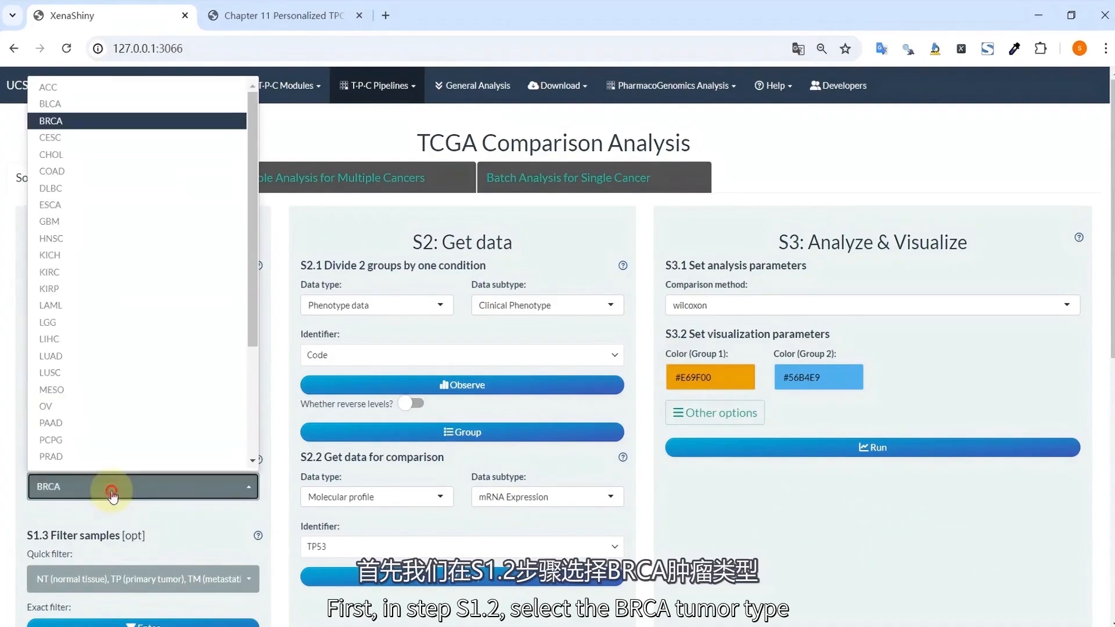
click(158, 122)
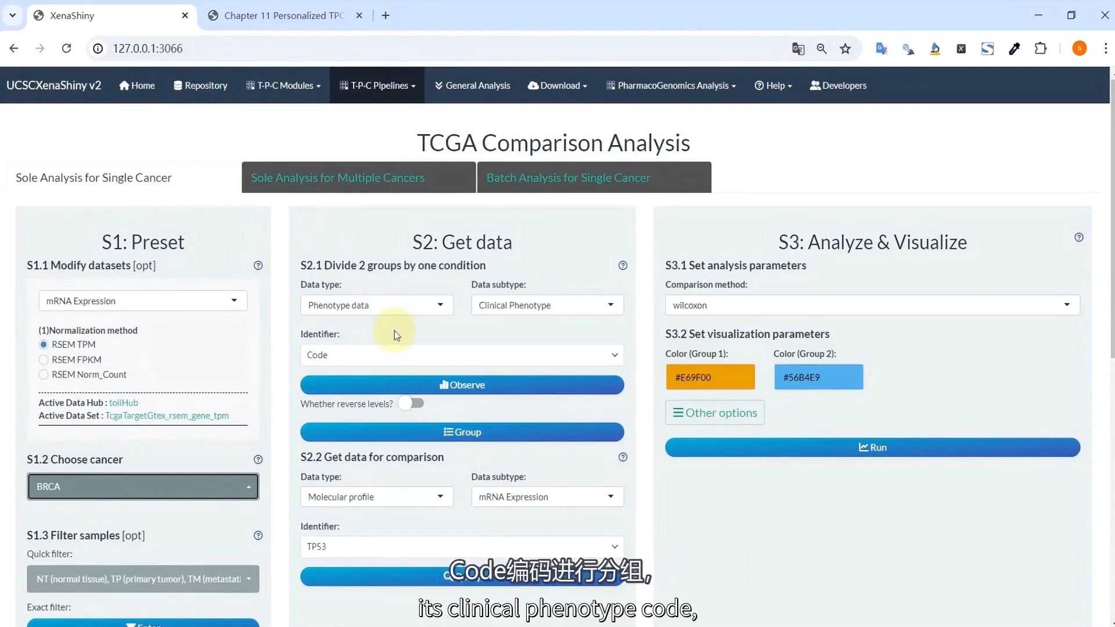
click(401, 384)
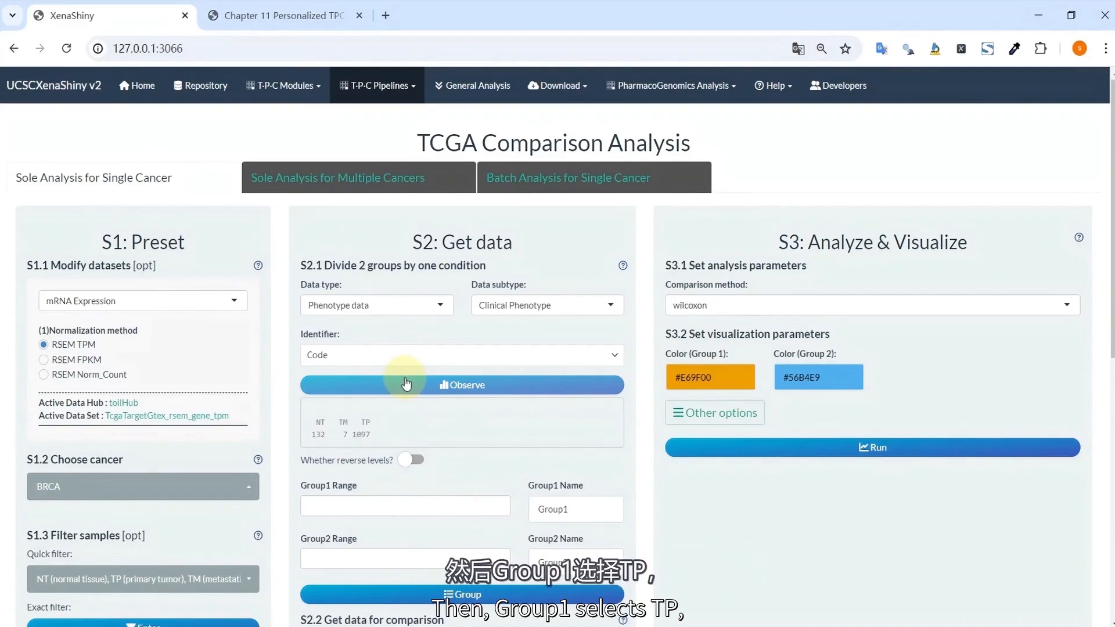
Assign TP to the Group1 range and name the group Primary
click(359, 504)
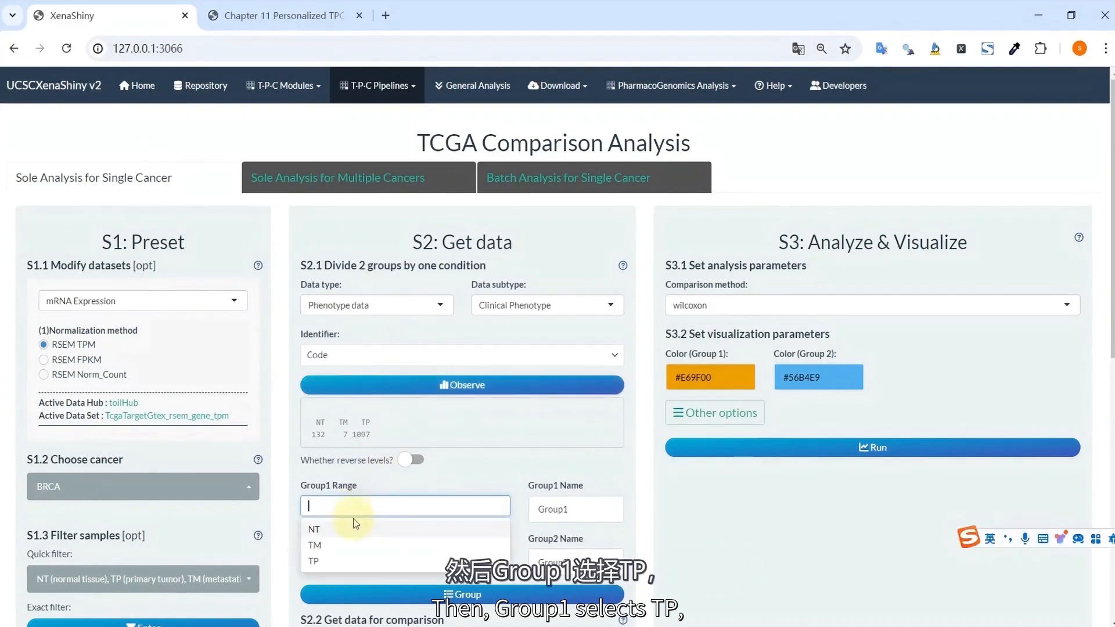
click(344, 560)
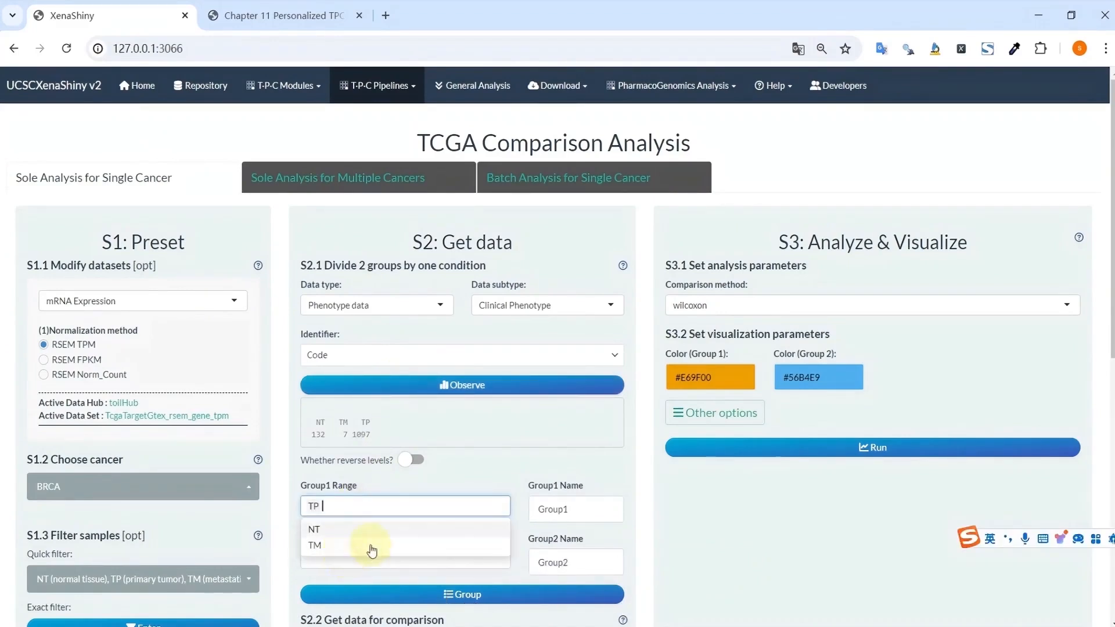
click(565, 507)
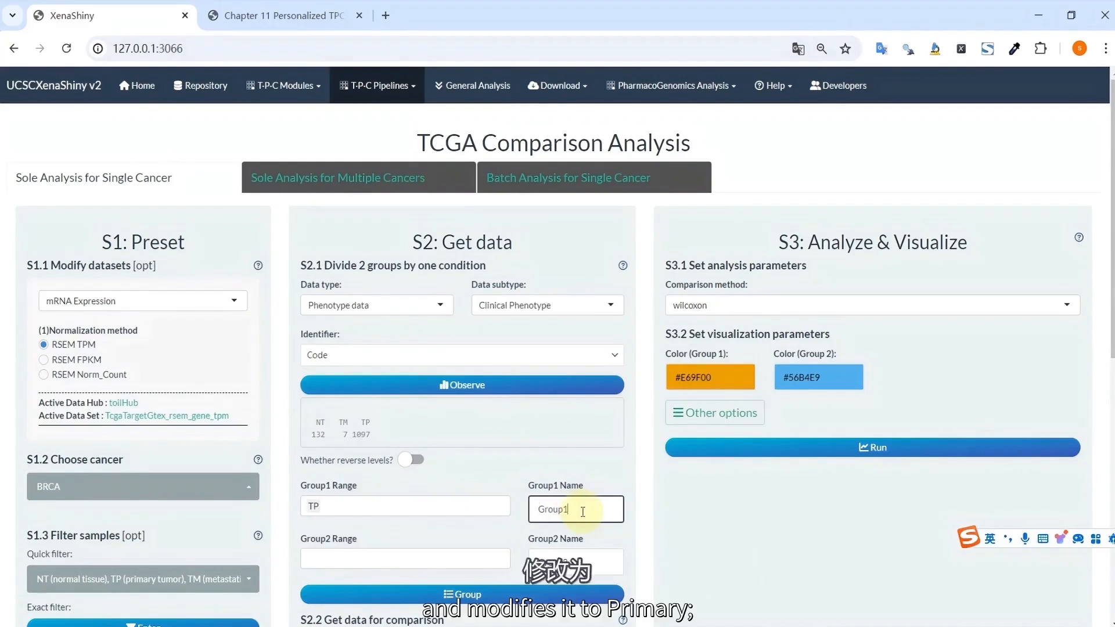
key(BackSpace)
key(BackSpace)
key(BackSpace)
key(BackSpace)
key(BackSpace)
key(BackSpace)
text(Primary)
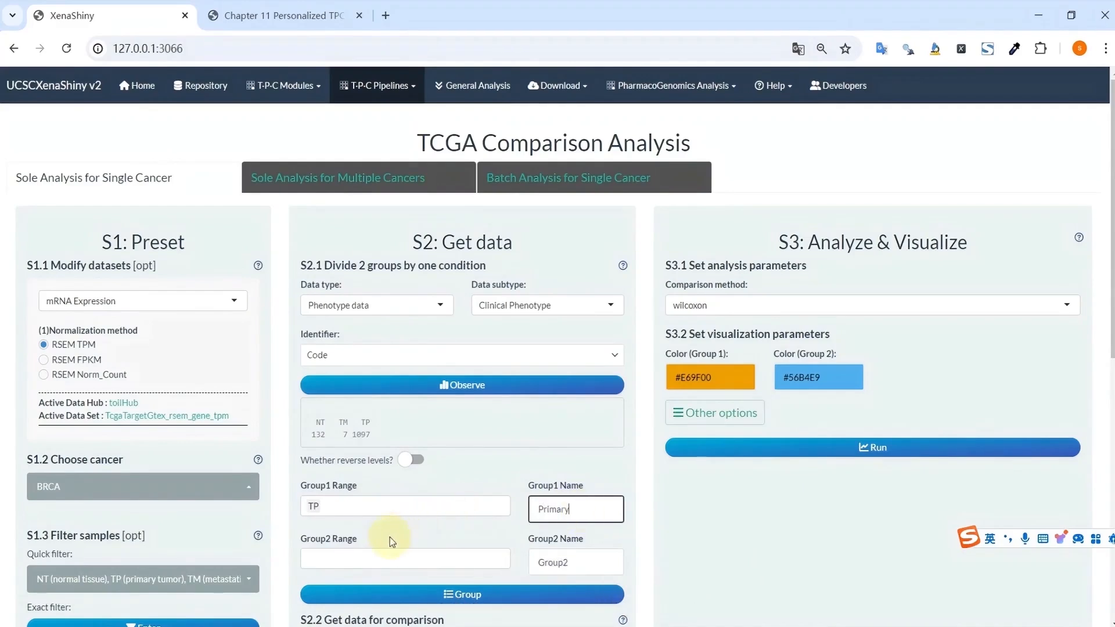
Assign TM to the Group2 range, name the group Metastatic, and apply the grouping
click(361, 561)
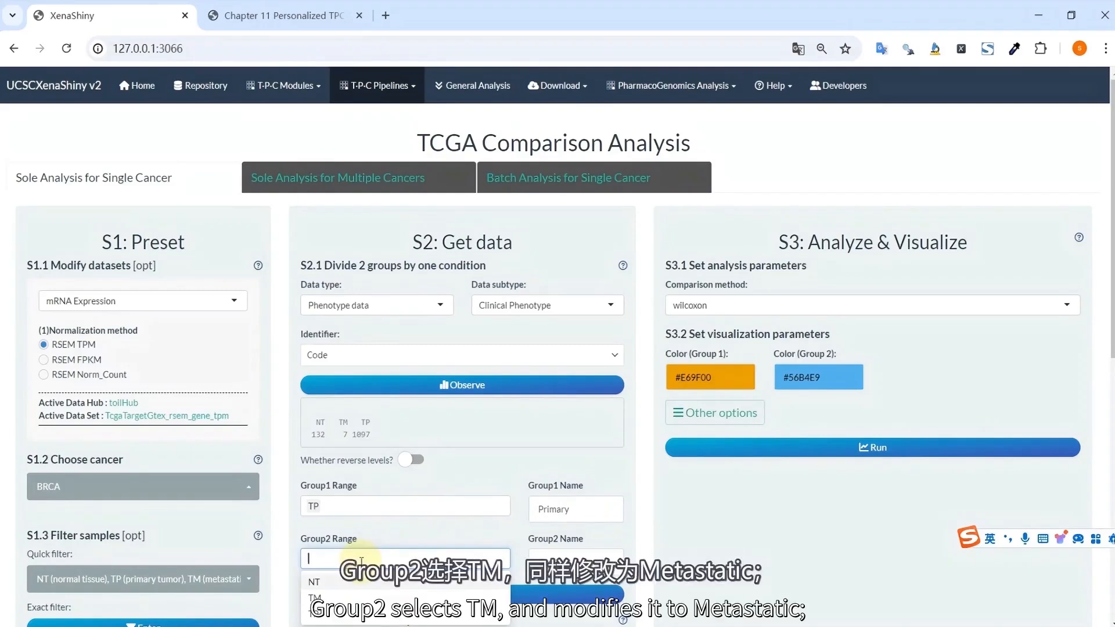
text(TM)
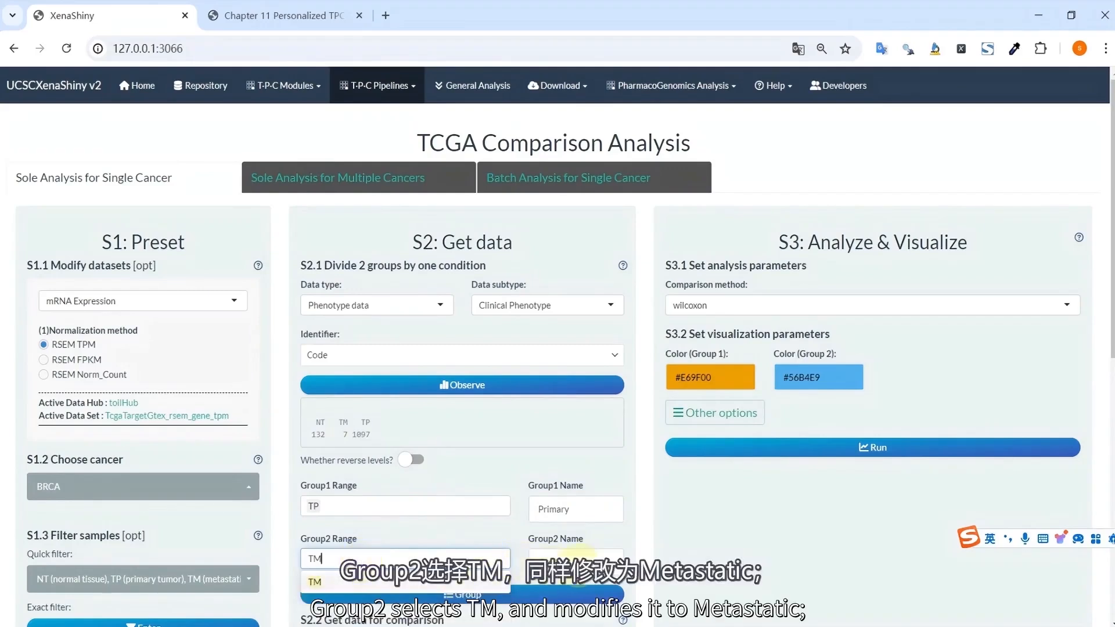
click(581, 564)
key(BackSpace)
key(BackSpace)
key(BackSpace)
key(BackSpace)
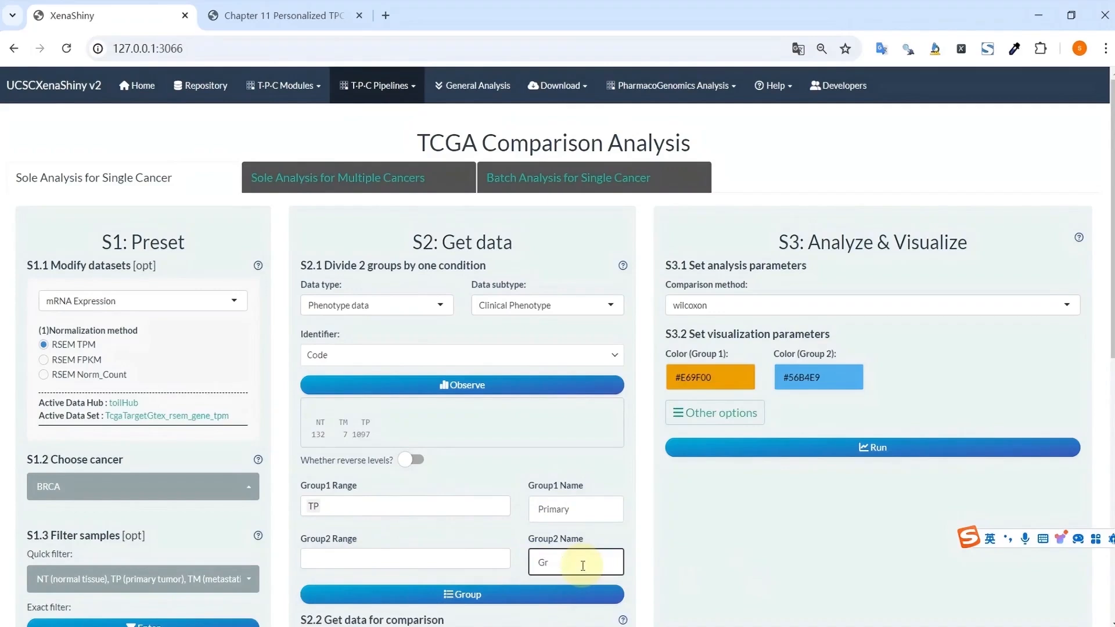
click(447, 560)
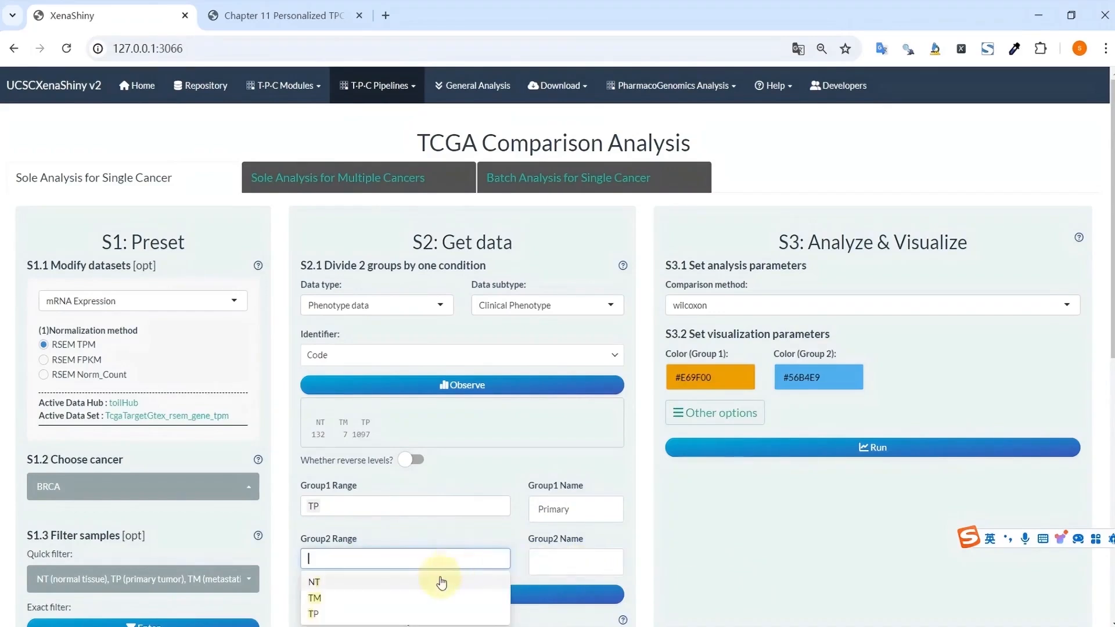
click(424, 595)
click(560, 561)
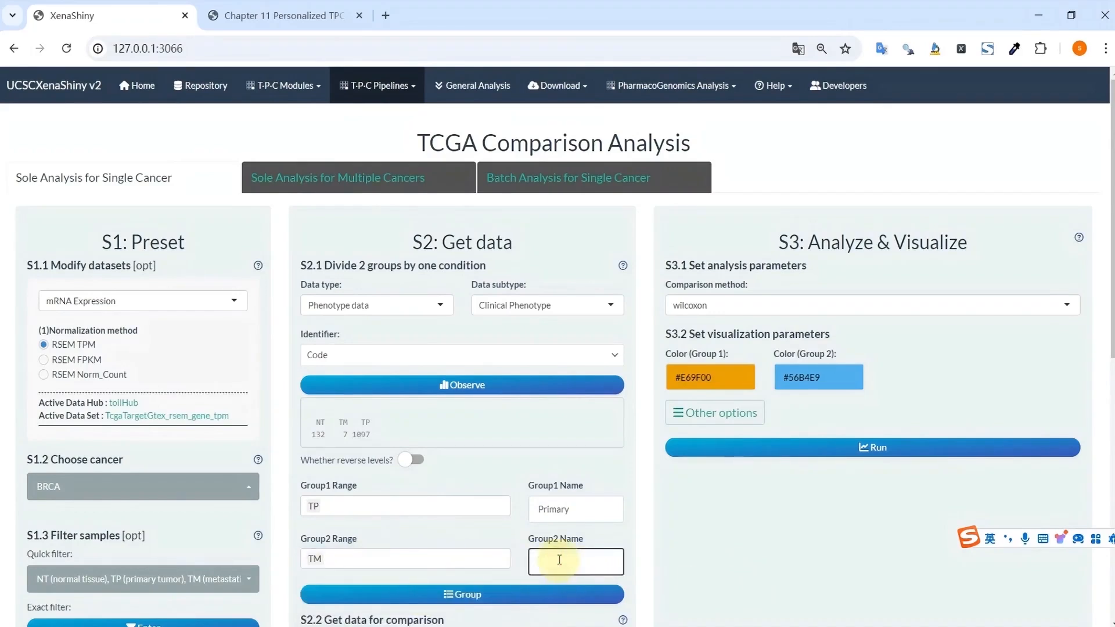
text(Metast)
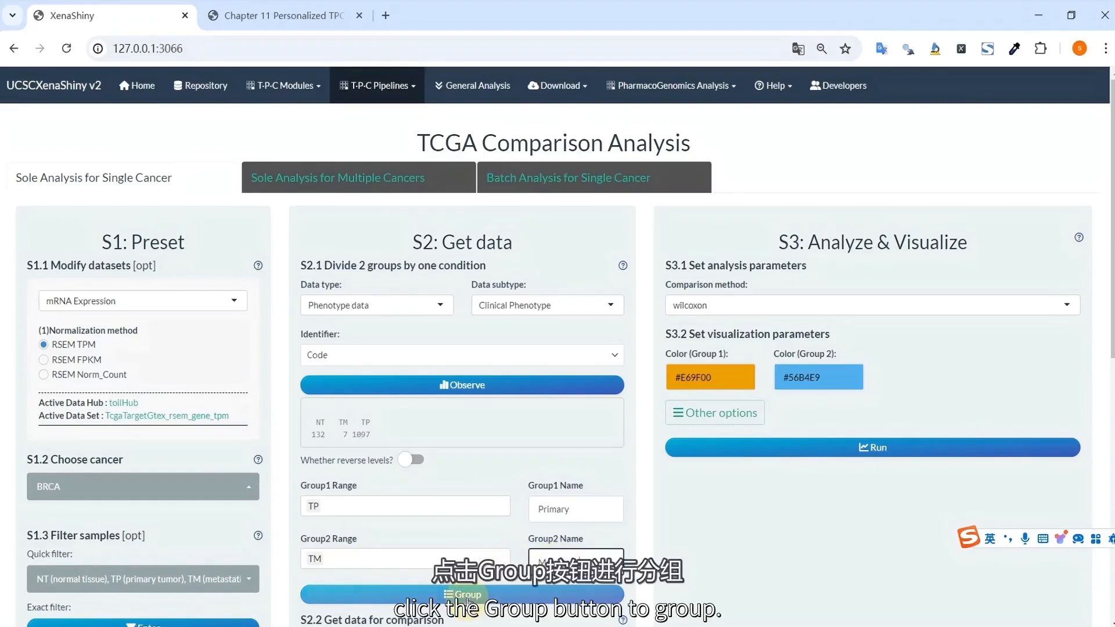
click(465, 595)
Search the mRNA expression identifiers for POST in the comparison data
scroll(455, 512, down, 4)
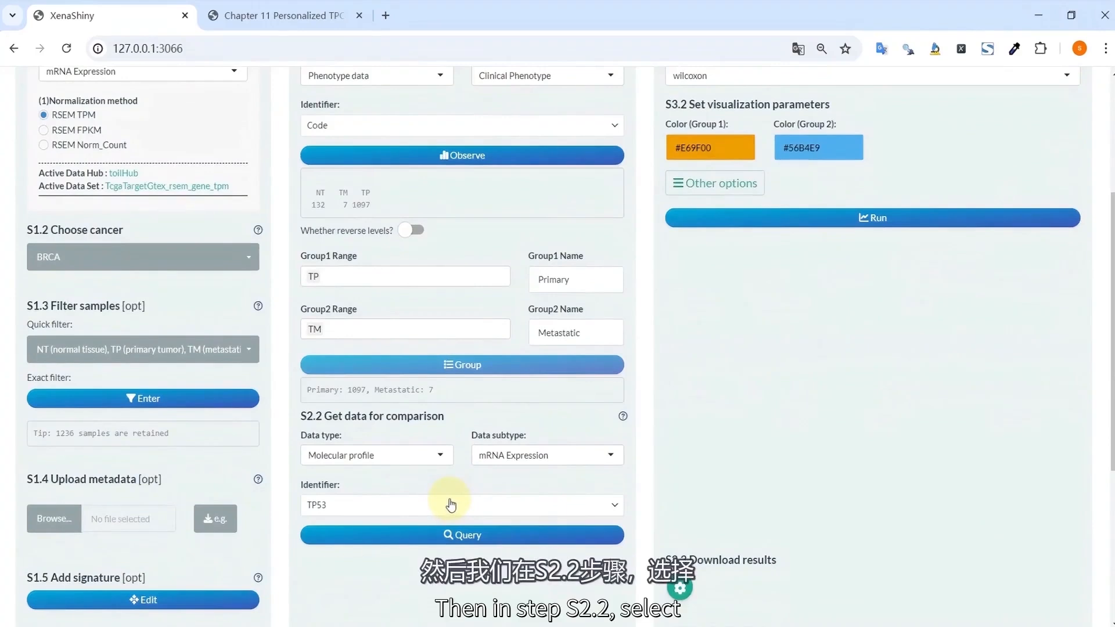
click(451, 505)
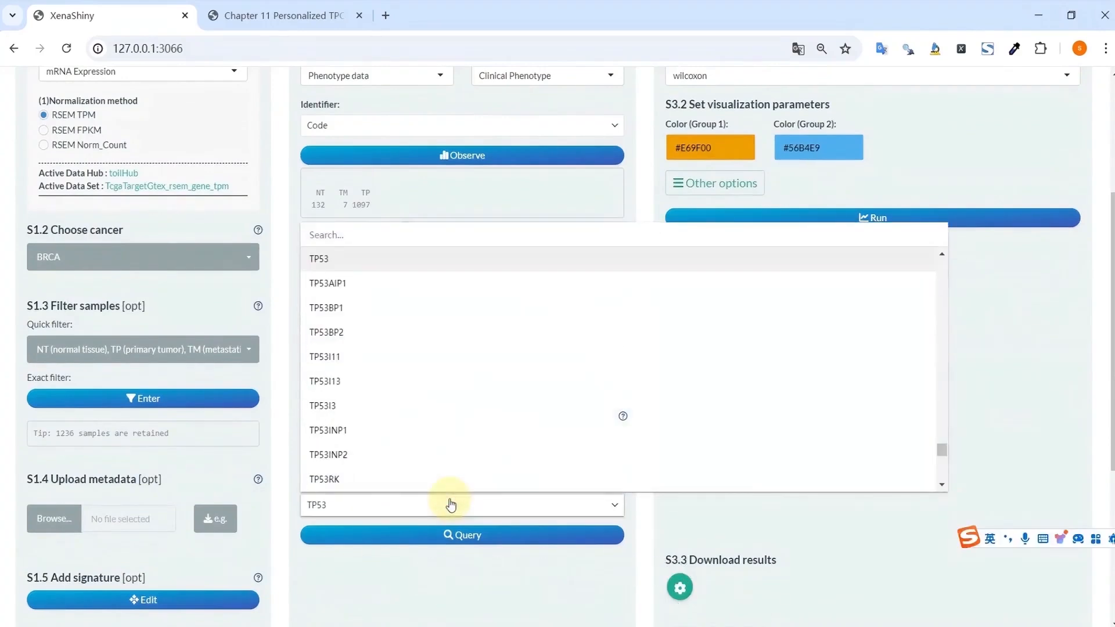
text(POST)
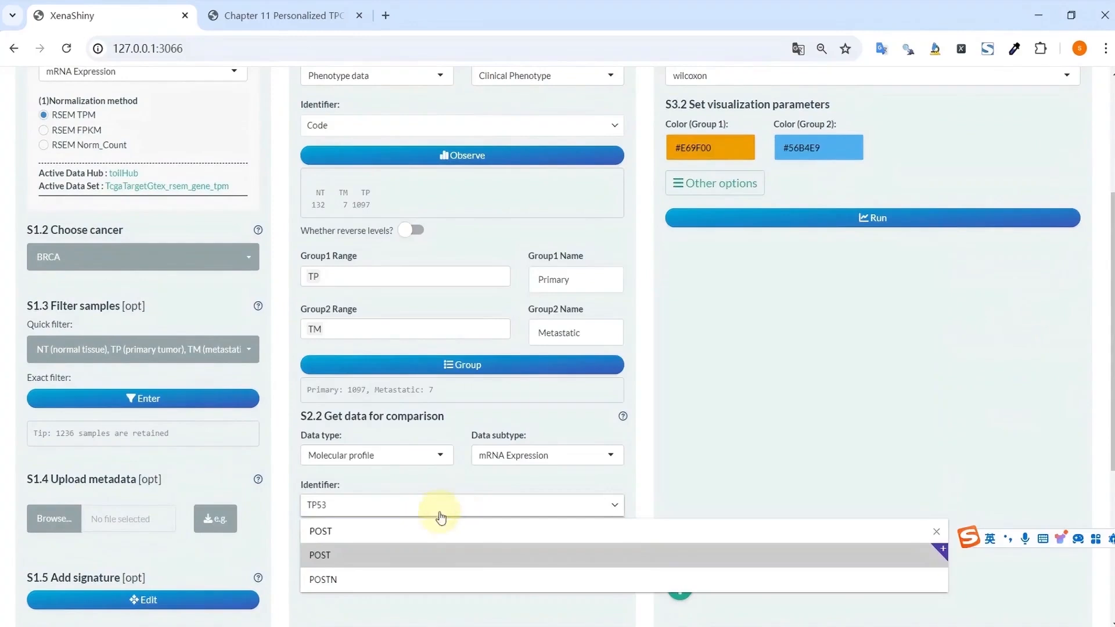
Choose POSTN as the identifier for the comparison data and query its mRNA expression values
click(320, 580)
click(400, 546)
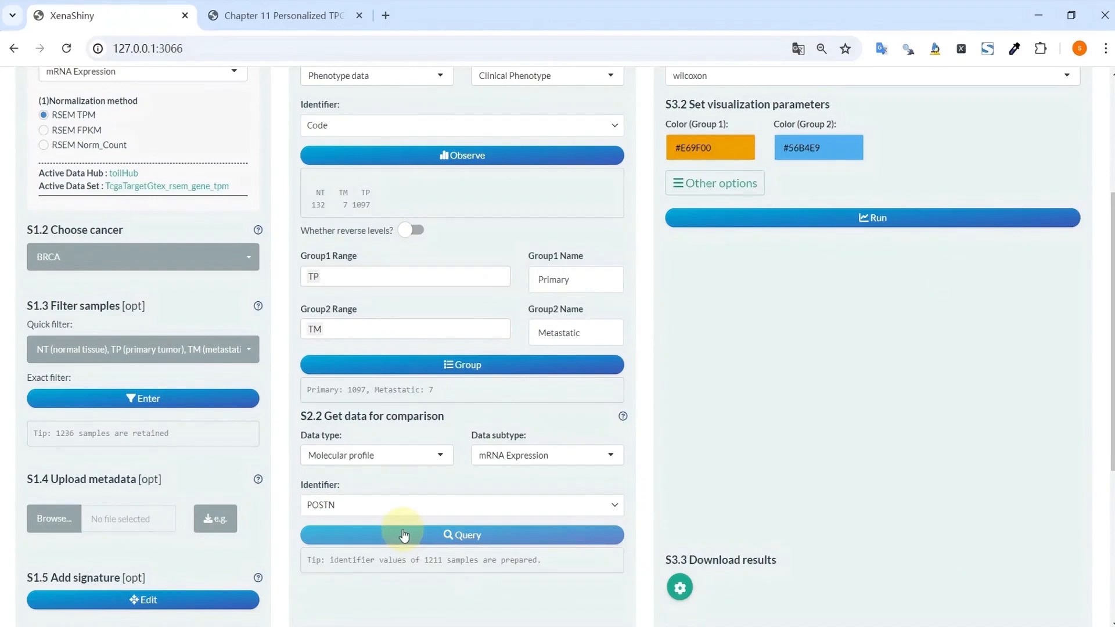
Set the plot's y-axis name to "POSTN Expression" in the additional visualization options
scroll(404, 534, up, 3)
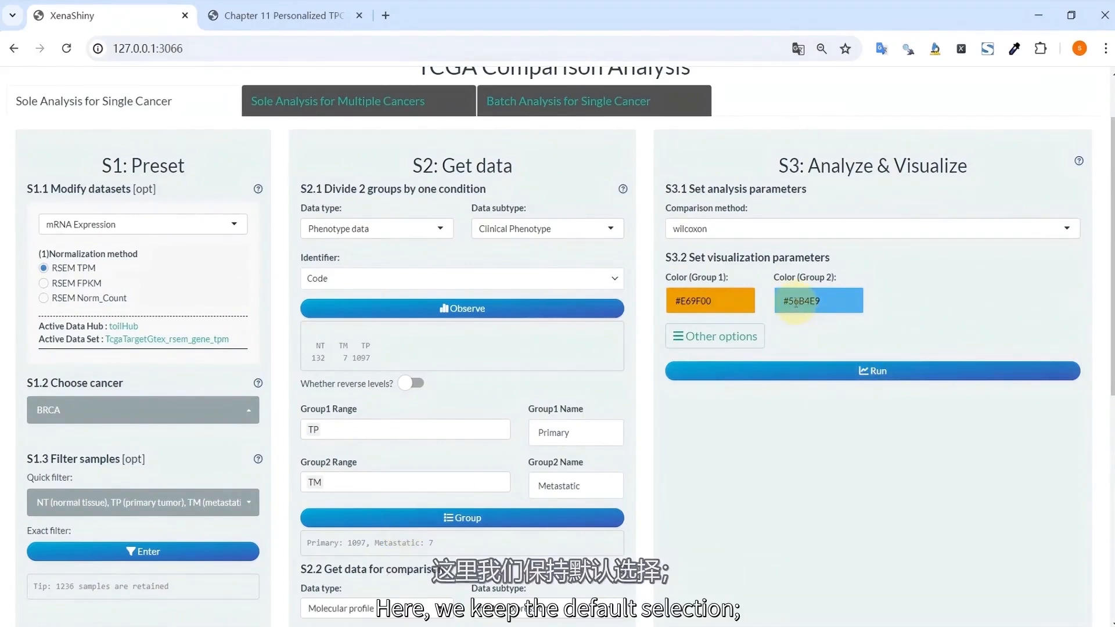
click(748, 337)
scroll(677, 313, down, 3)
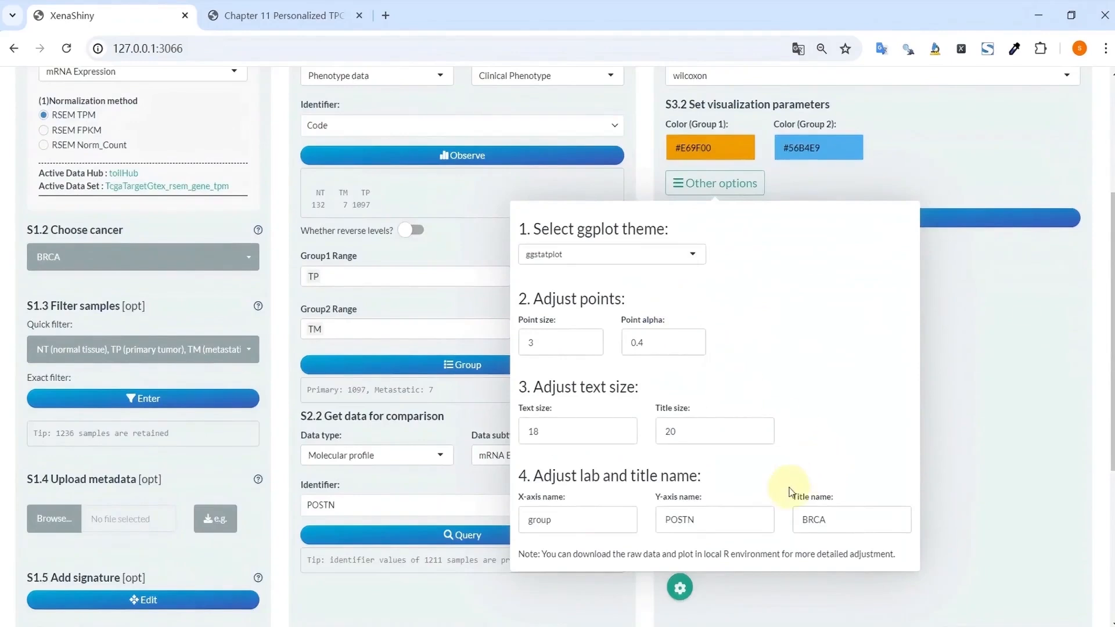
click(740, 519)
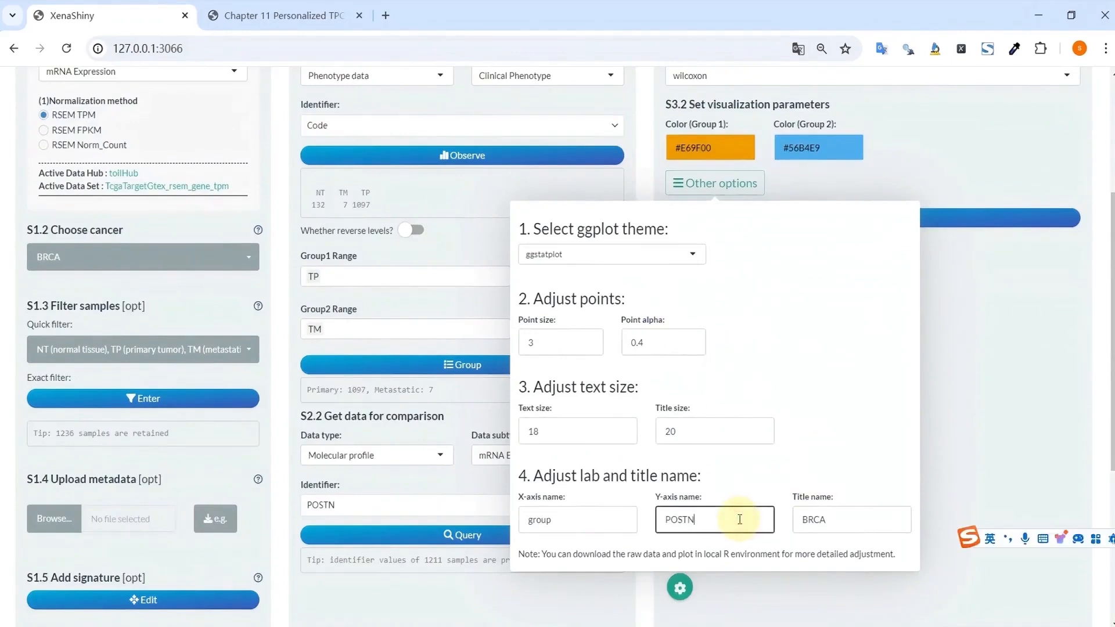
text(Expresss)
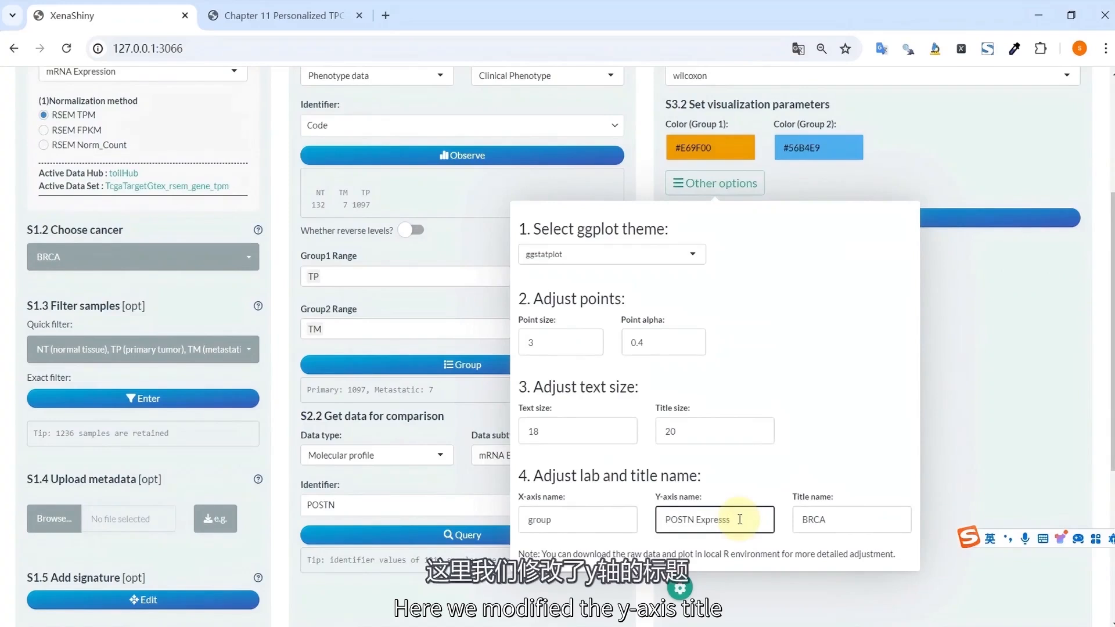
key(BackSpace)
text(ion)
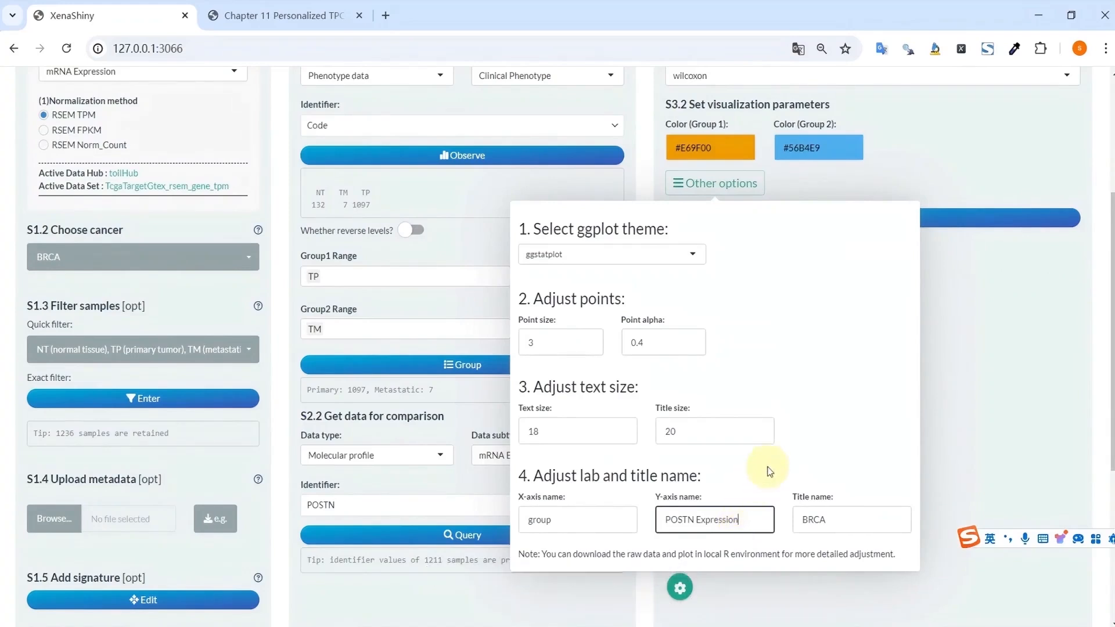
click(974, 420)
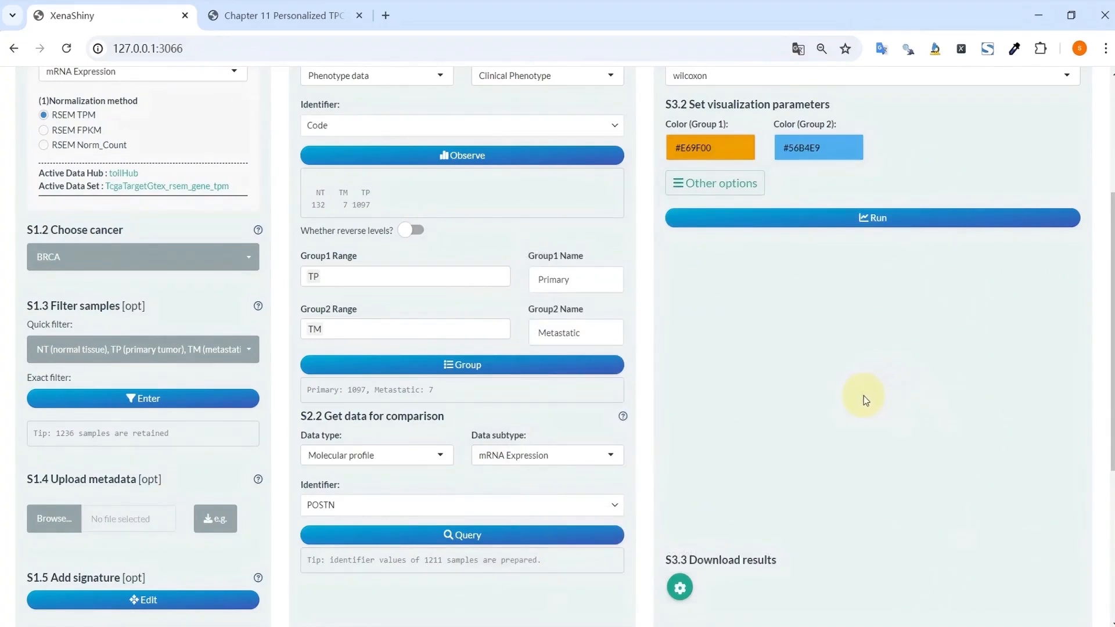
Run the Wilcoxon comparison of POSTN expression between the Primary and Metastatic BRCA groups and view the plot
scroll(841, 391, up, 2)
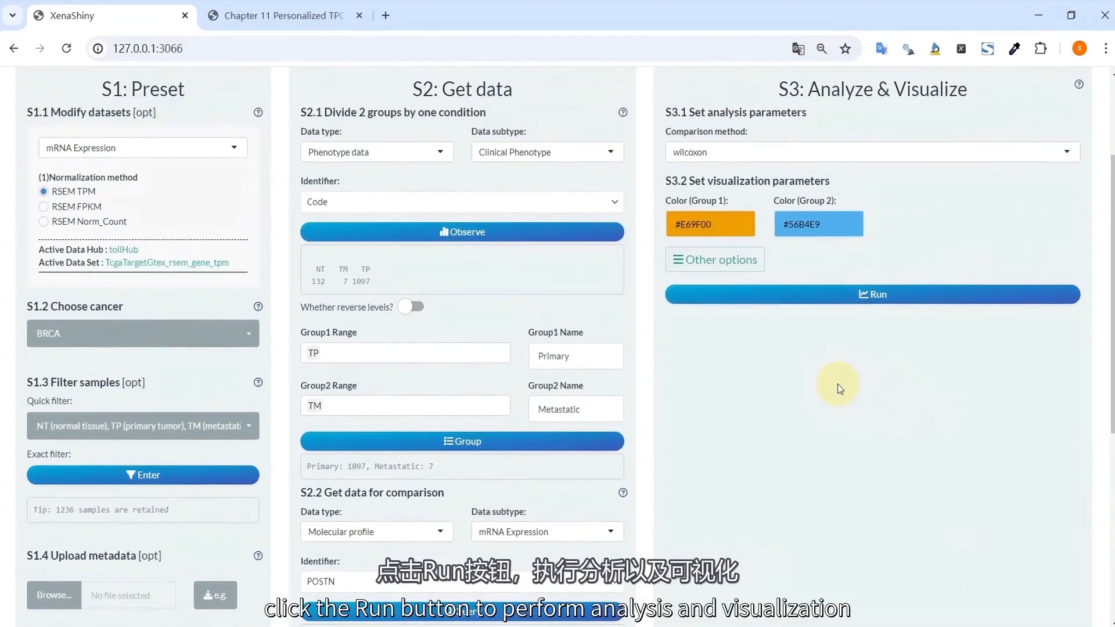
click(816, 298)
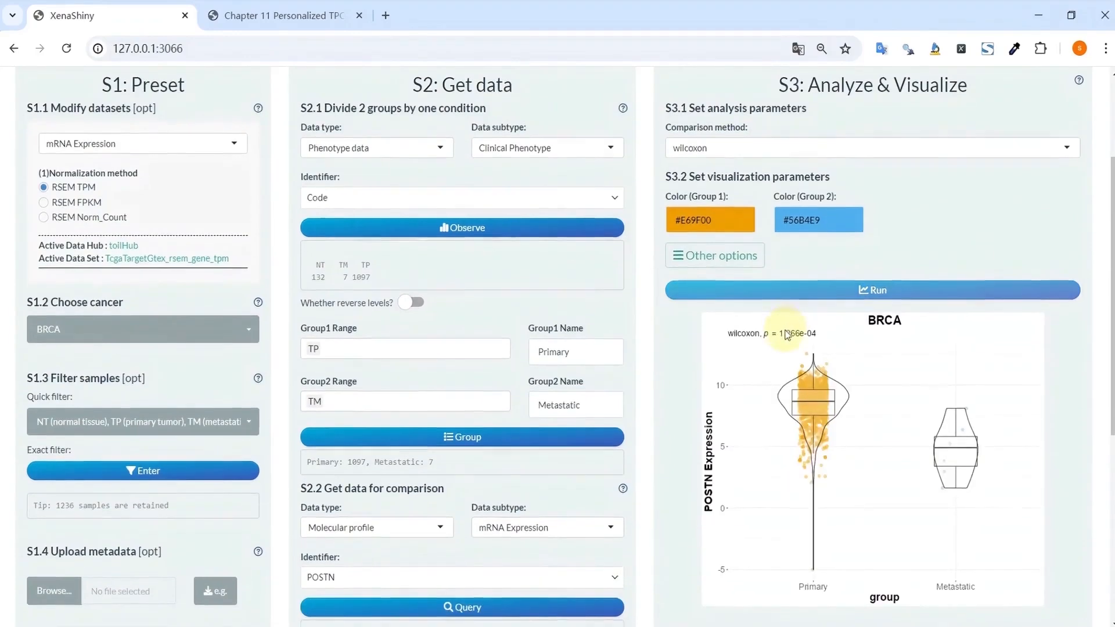
scroll(784, 328, down, 3)
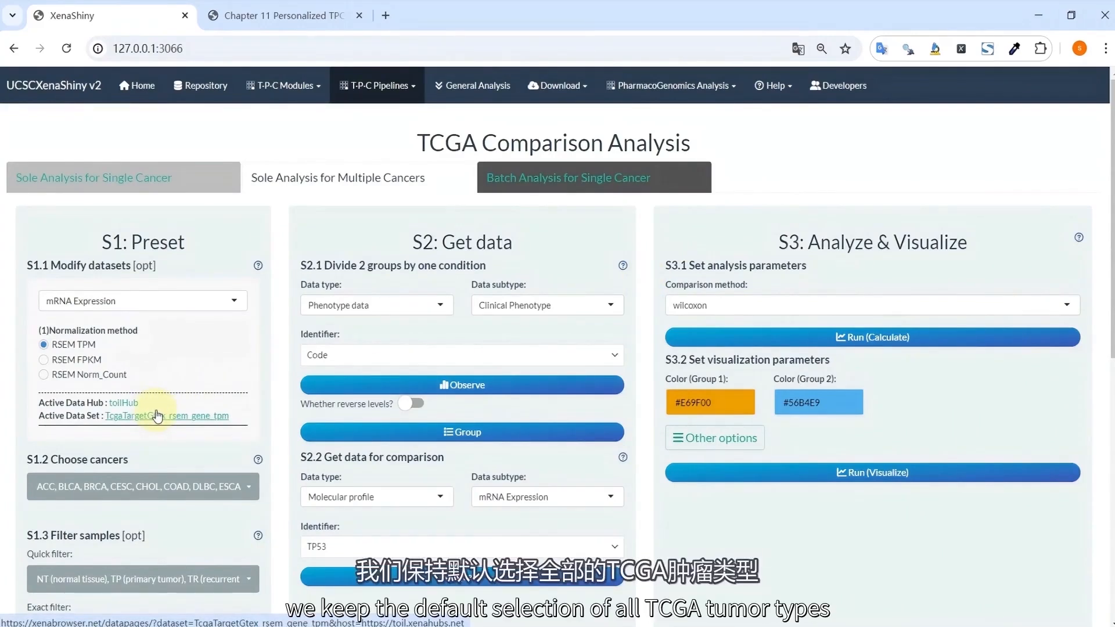
click(196, 487)
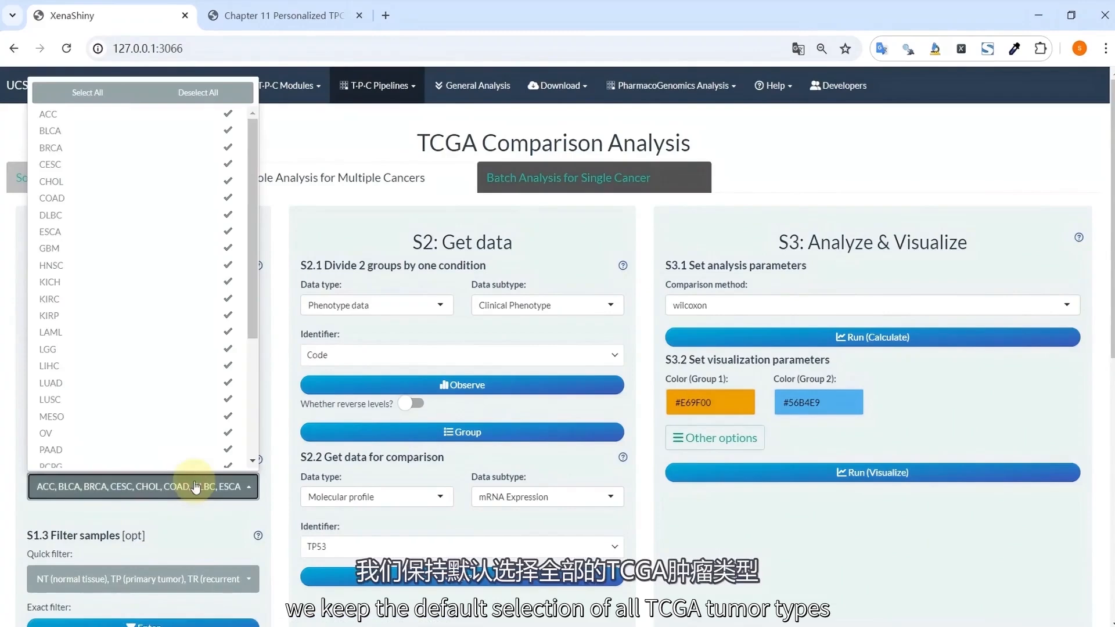
scroll(195, 337, down, 4)
click(191, 517)
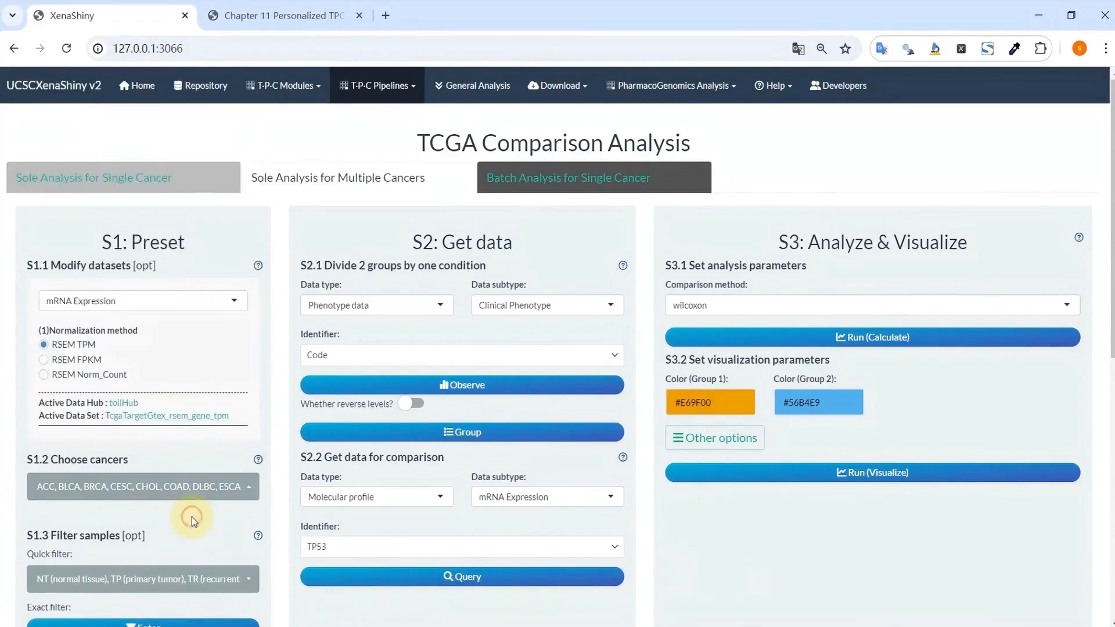
Restrict the quick sample filter of the multiple-cancer analysis to TP (primary tumor) only
scroll(192, 517, down, 1)
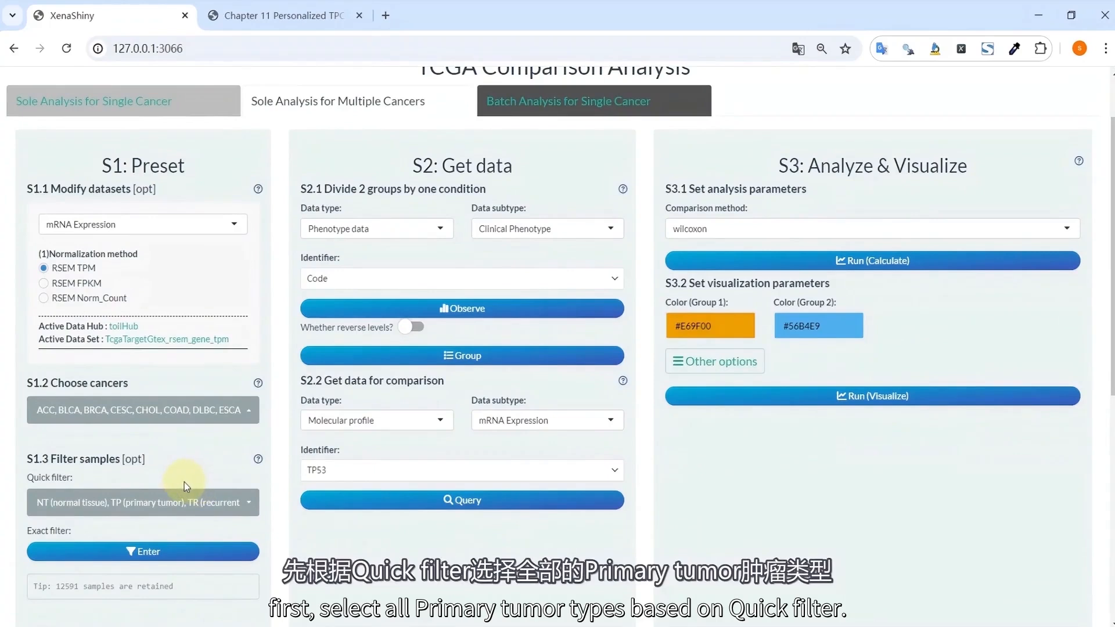
click(183, 502)
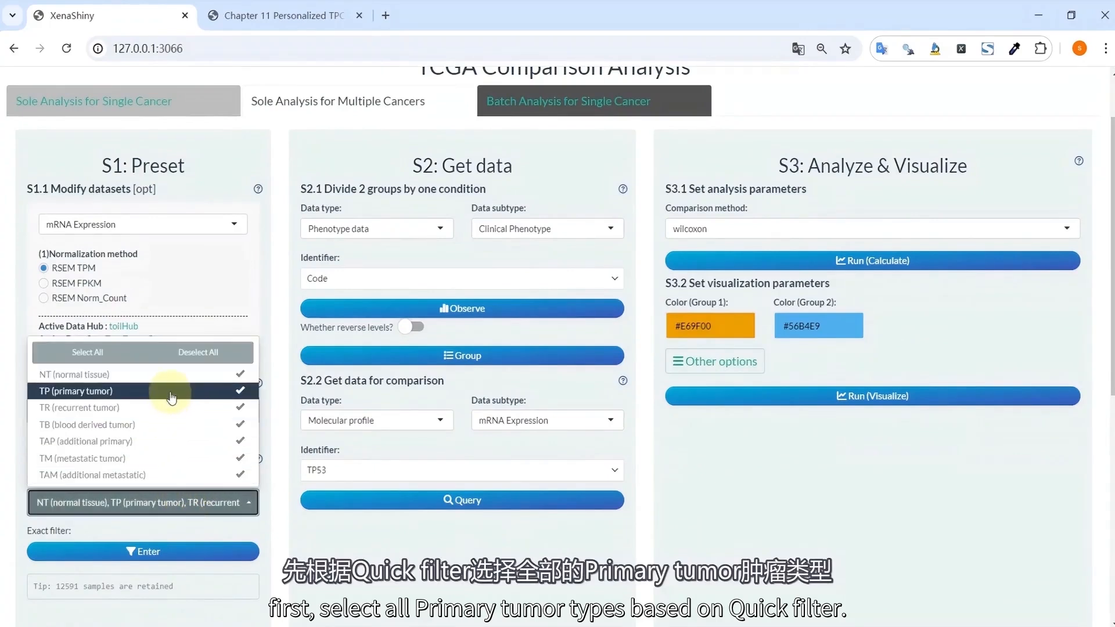
click(189, 353)
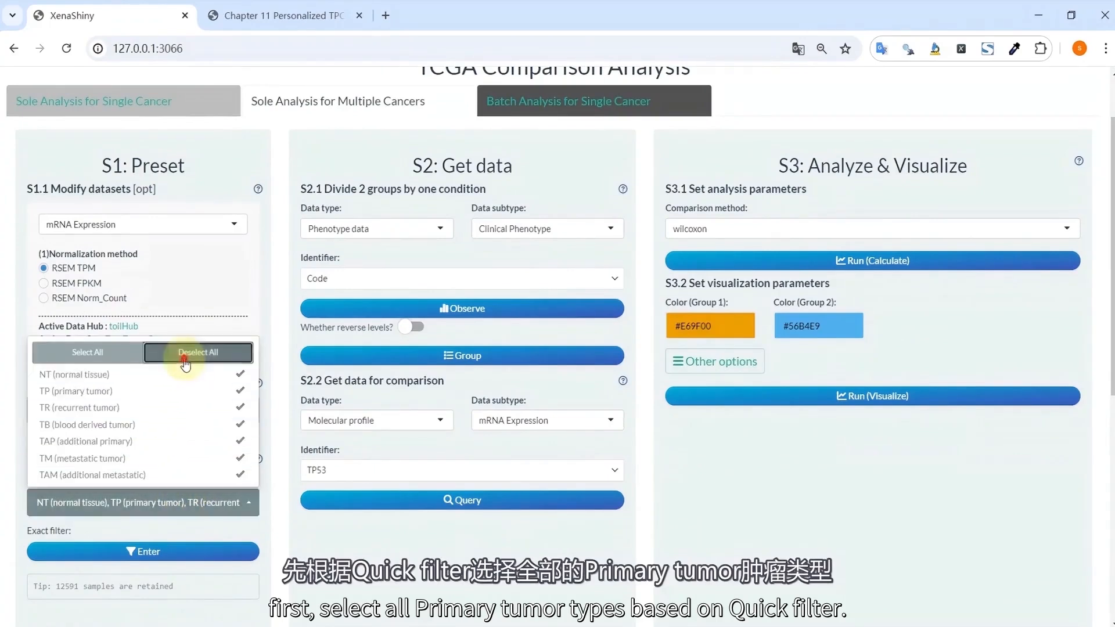
click(174, 395)
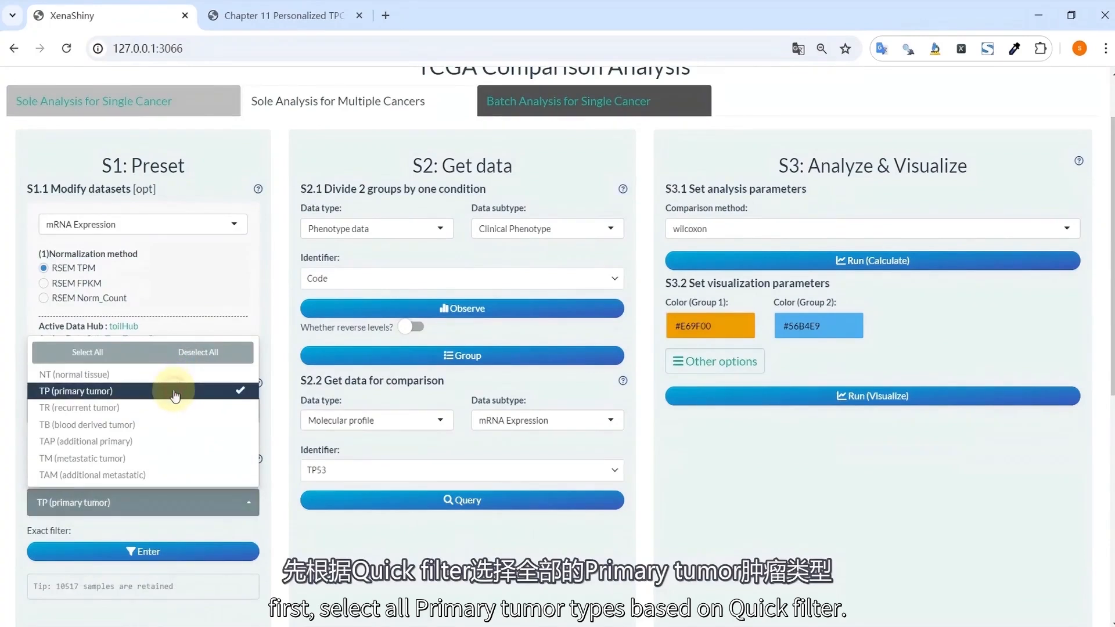
click(173, 528)
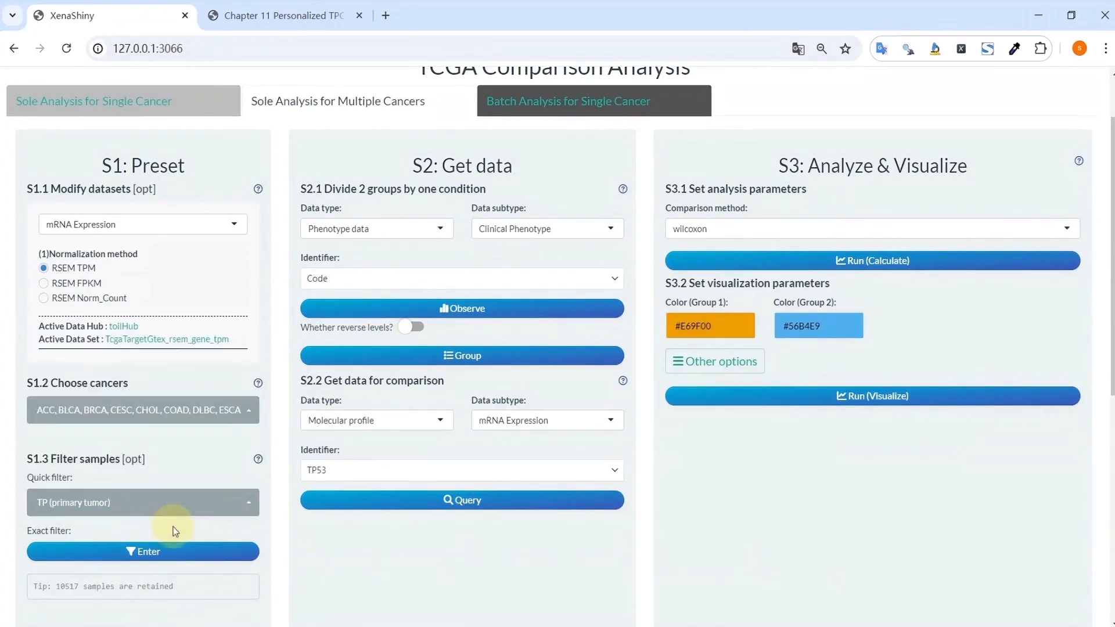
Open the exact sample filter and observe the distribution of the Age phenotype
click(156, 550)
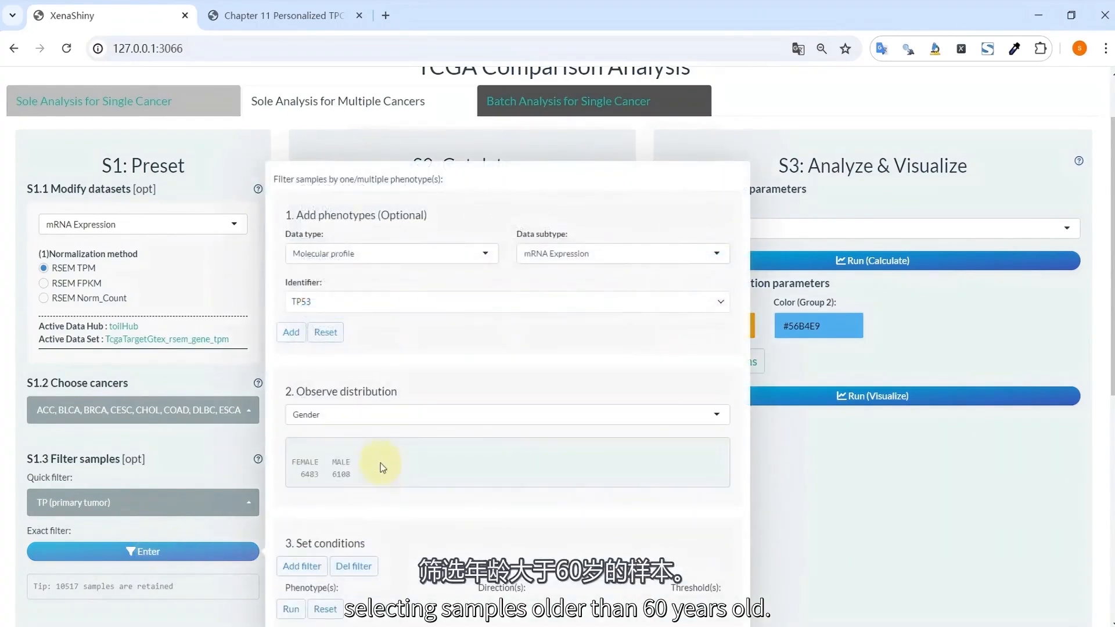
scroll(372, 344, down, 3)
scroll(389, 333, up, 3)
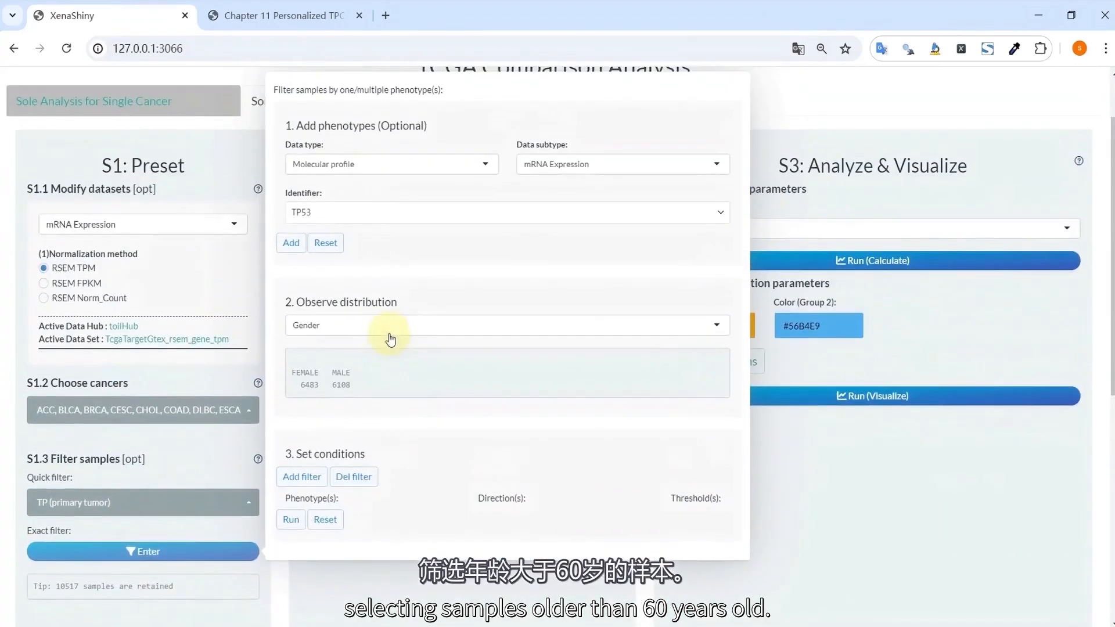
click(324, 324)
click(322, 348)
Add an exact filter condition keeping samples with Age > 60, run it, and close the filter settings
click(301, 464)
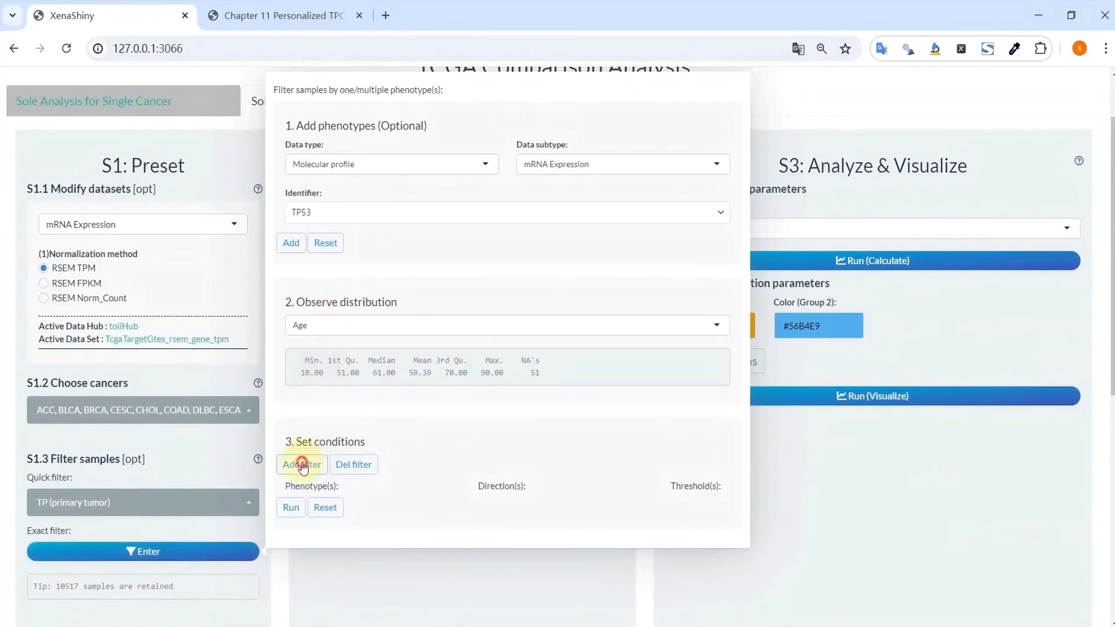
click(406, 507)
click(352, 530)
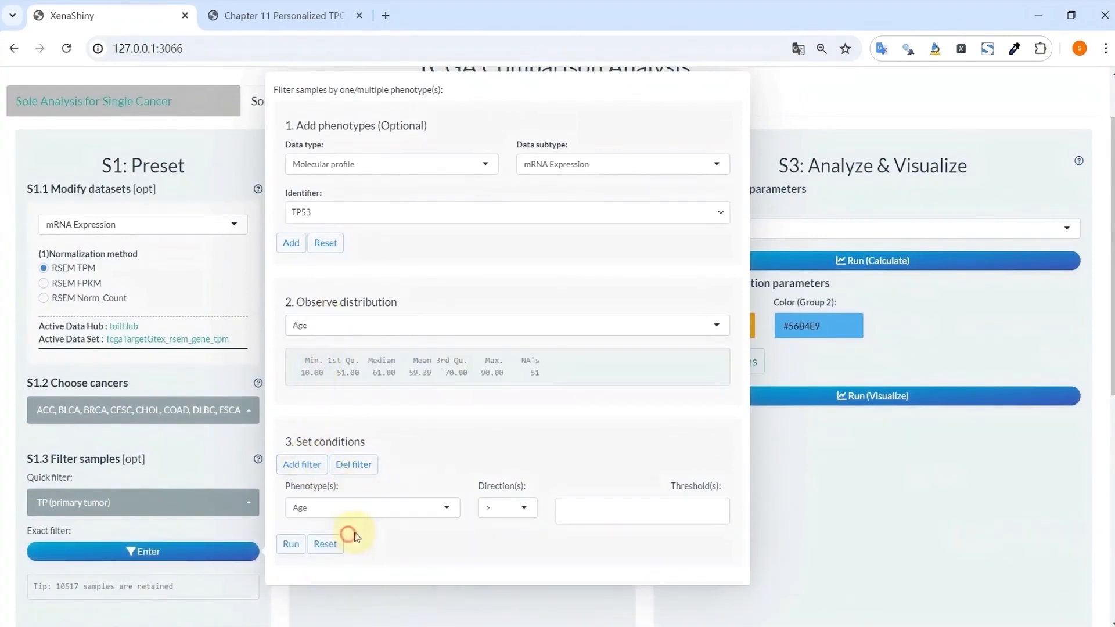
click(581, 511)
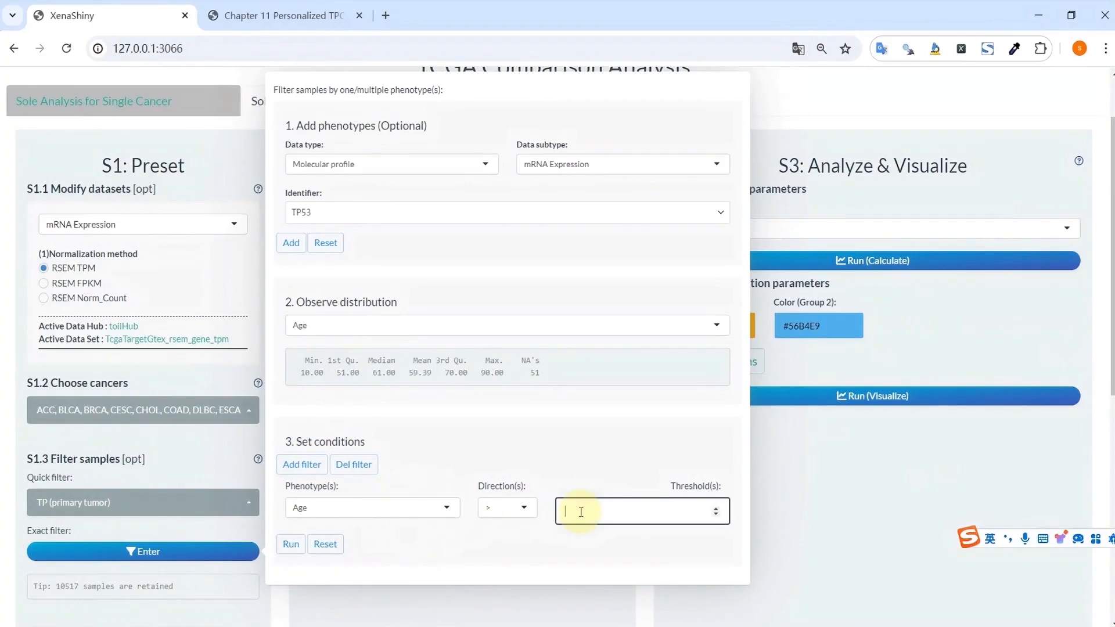
text(60)
click(291, 544)
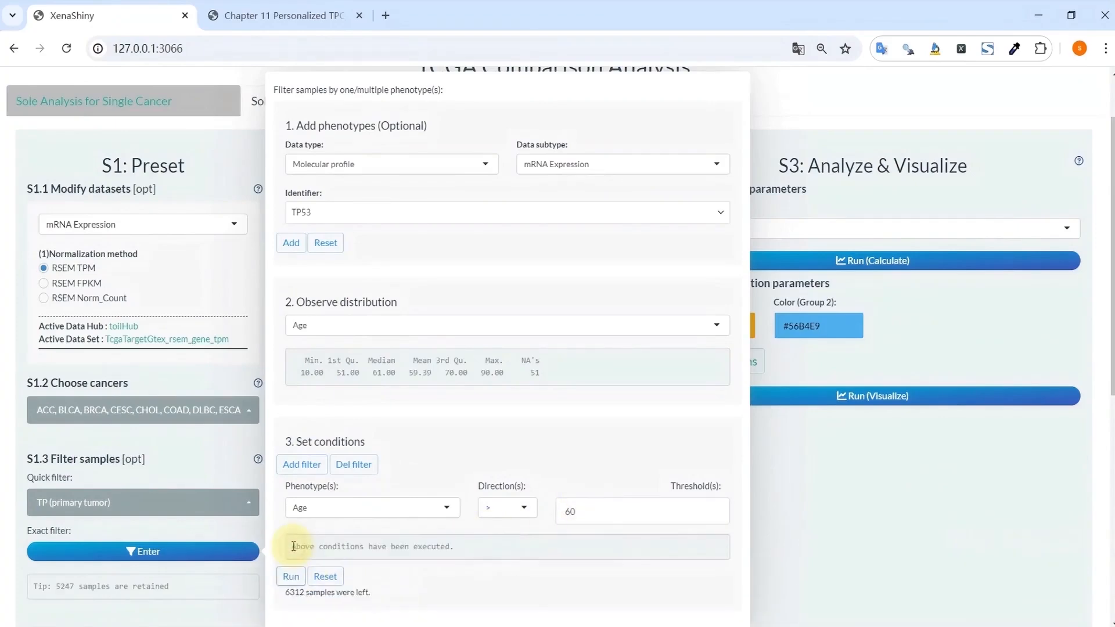
click(204, 520)
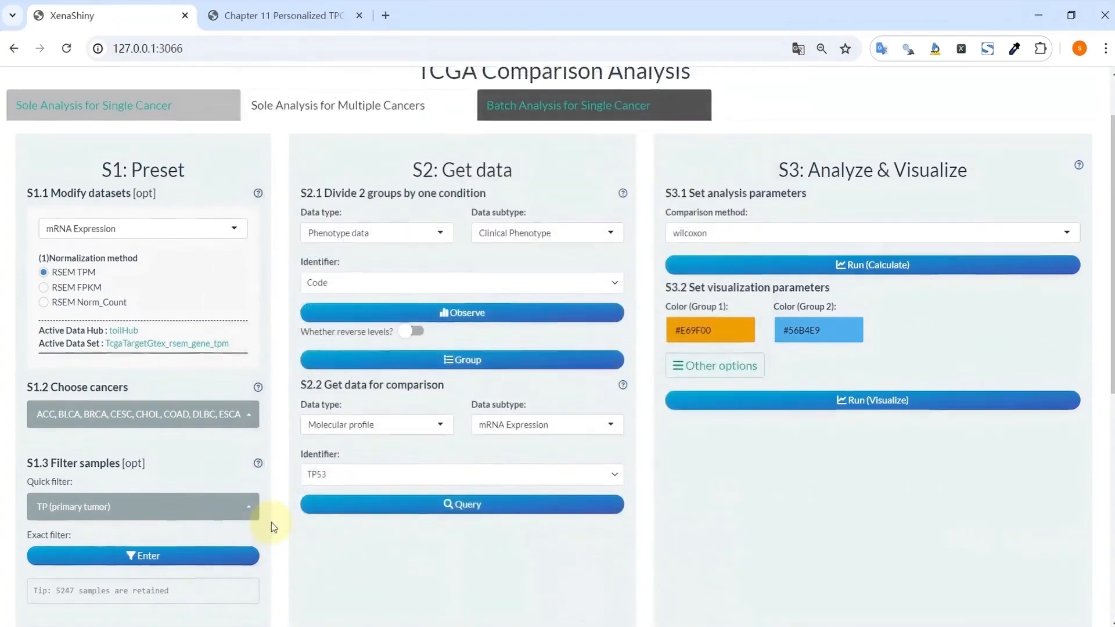
Set the two-group condition in S2.1 to the Molecular profile data type with the Mutation status subtype
scroll(270, 523, up, 2)
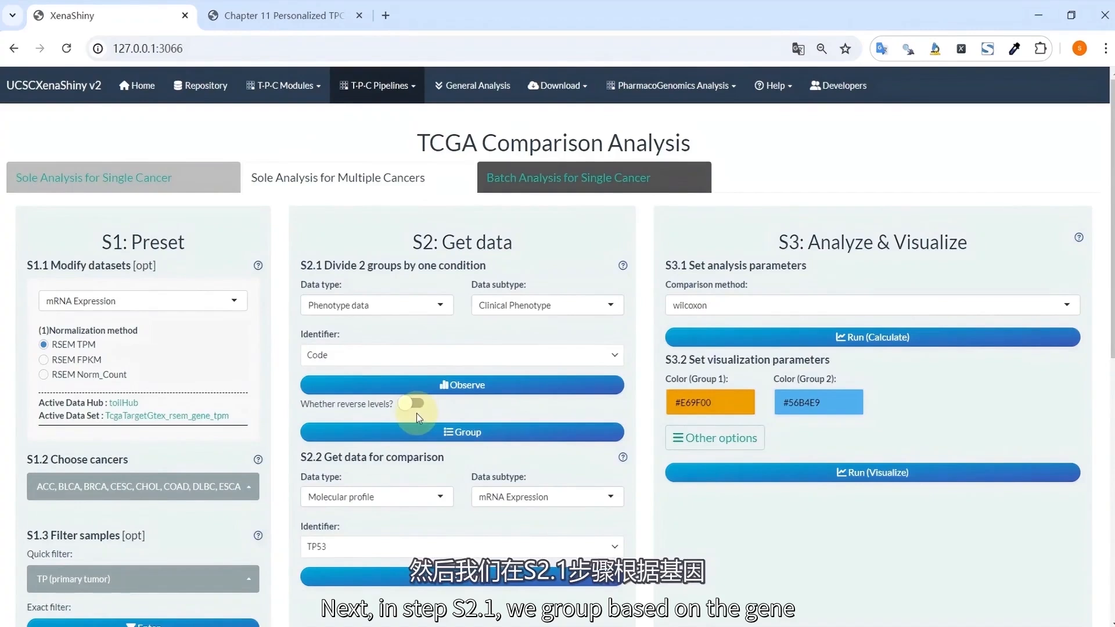
click(390, 307)
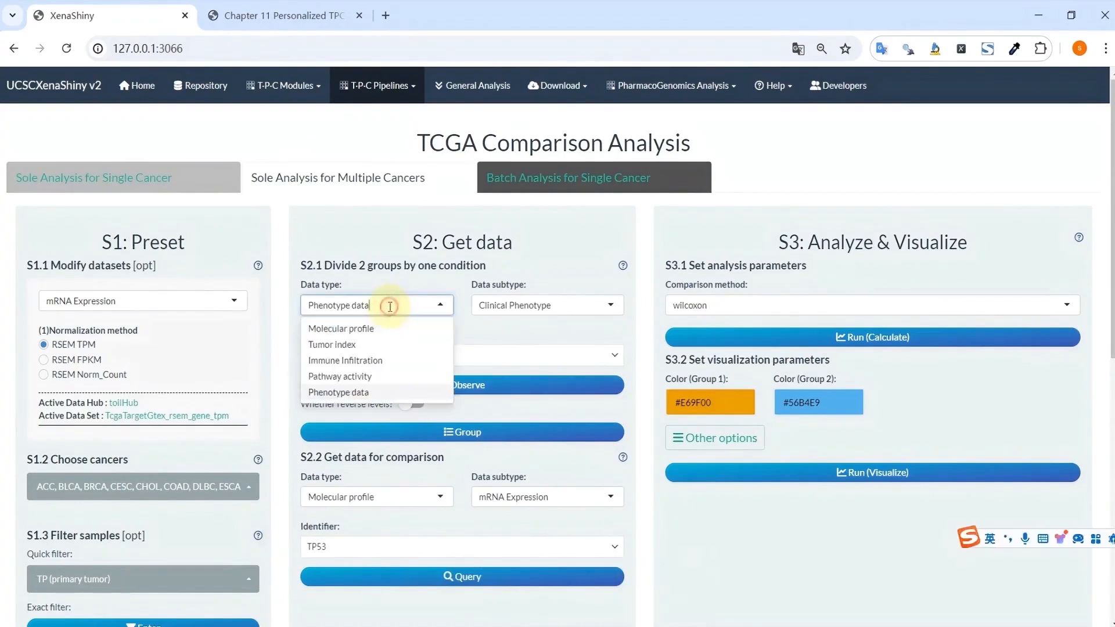
click(382, 328)
click(511, 306)
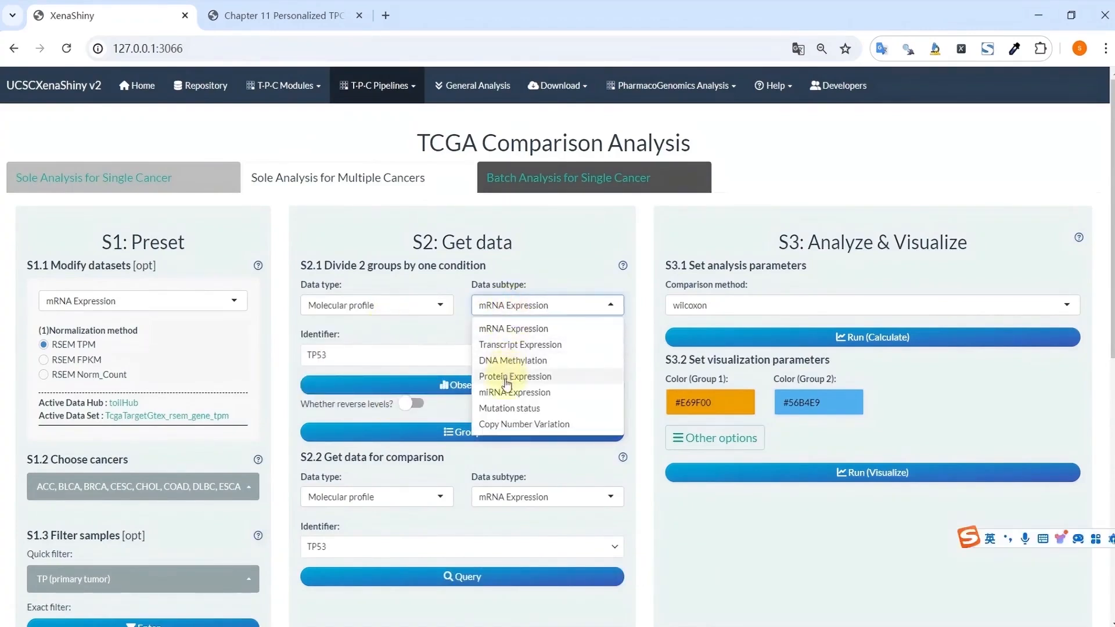
click(498, 406)
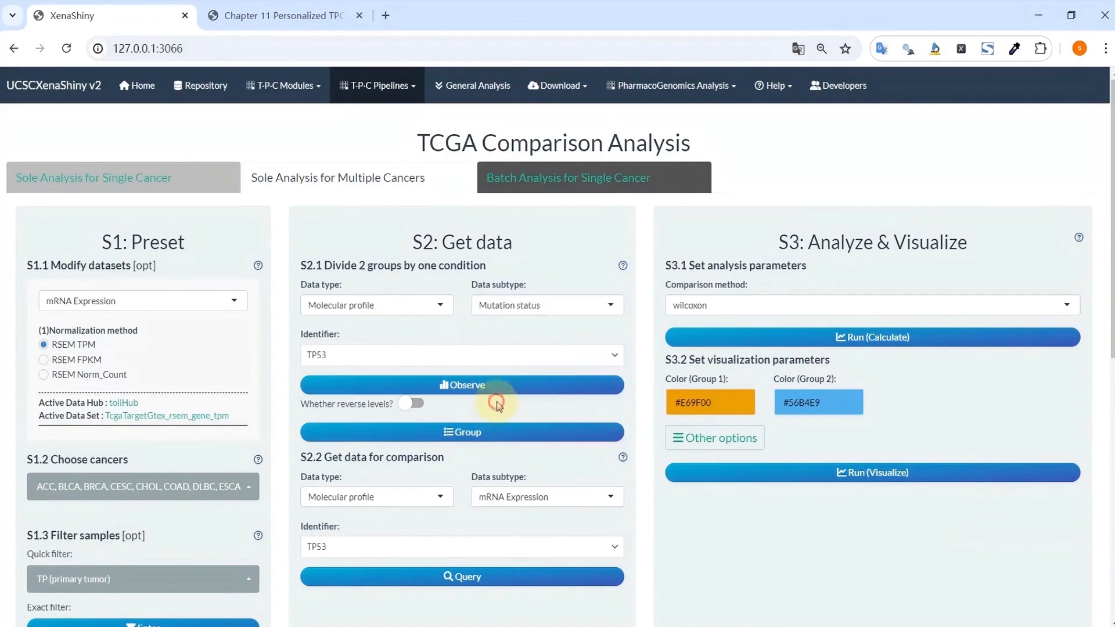
Choose PTEN as the grouping identifier and observe the distribution of its mutation status
click(346, 357)
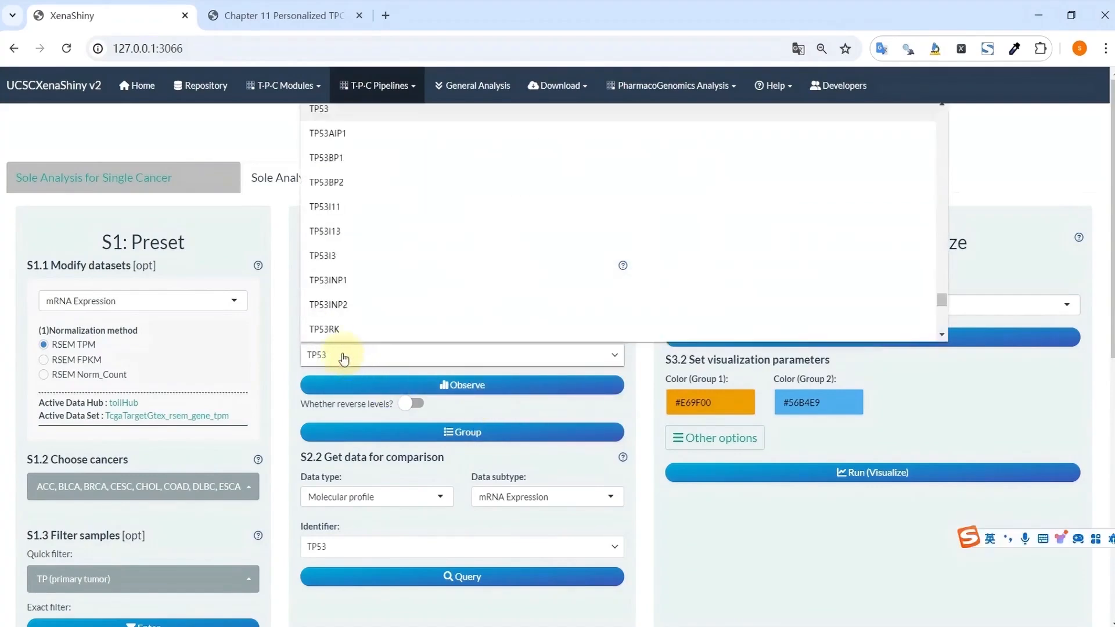
scroll(344, 358, down, 1)
click(313, 281)
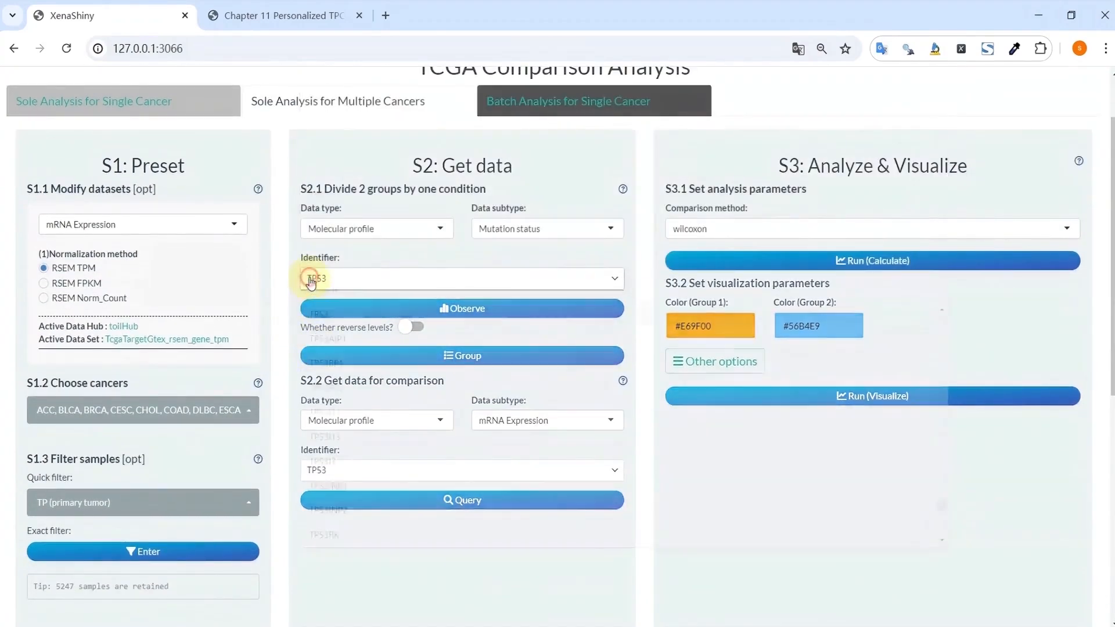
text(PTEN)
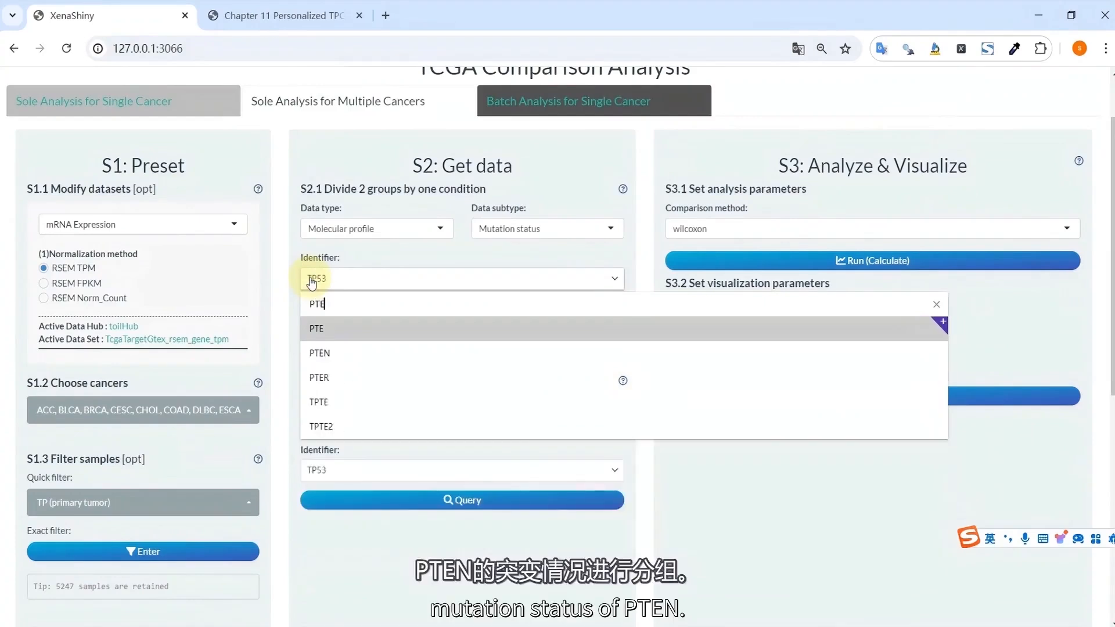
key(Return)
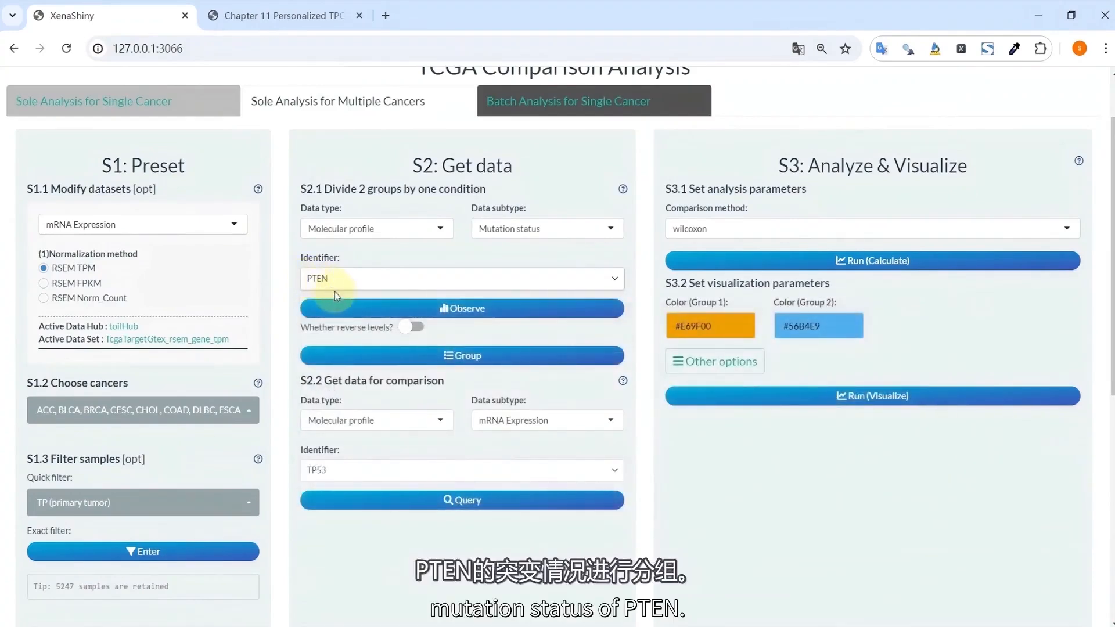
click(339, 306)
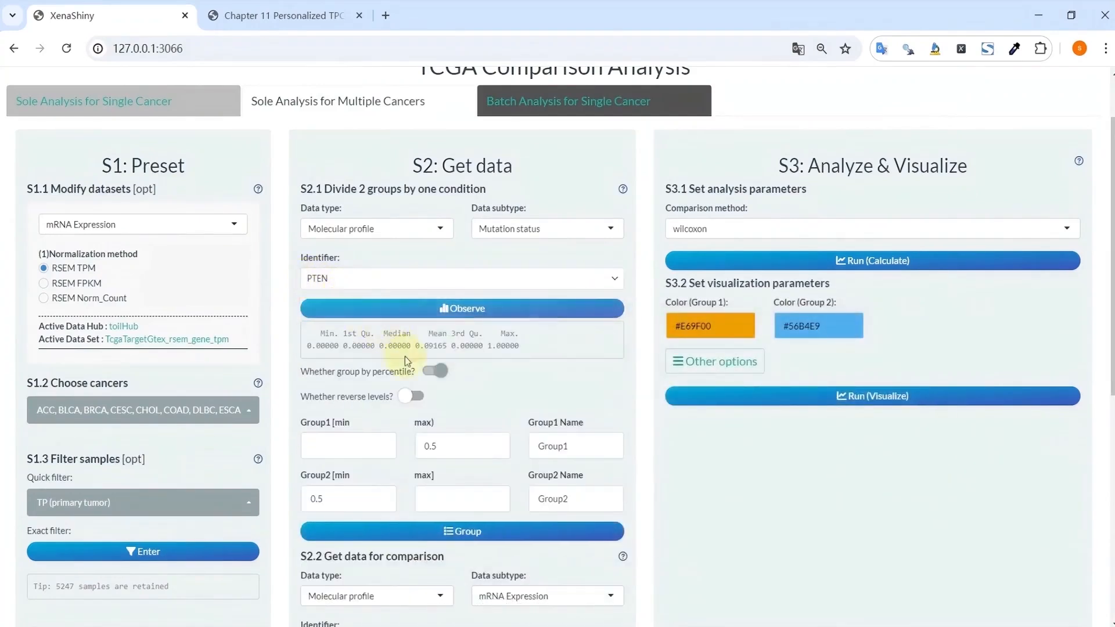
Turn off grouping by percentile and set the Group1 range to a minimum of 0 and a maximum of 1
click(435, 374)
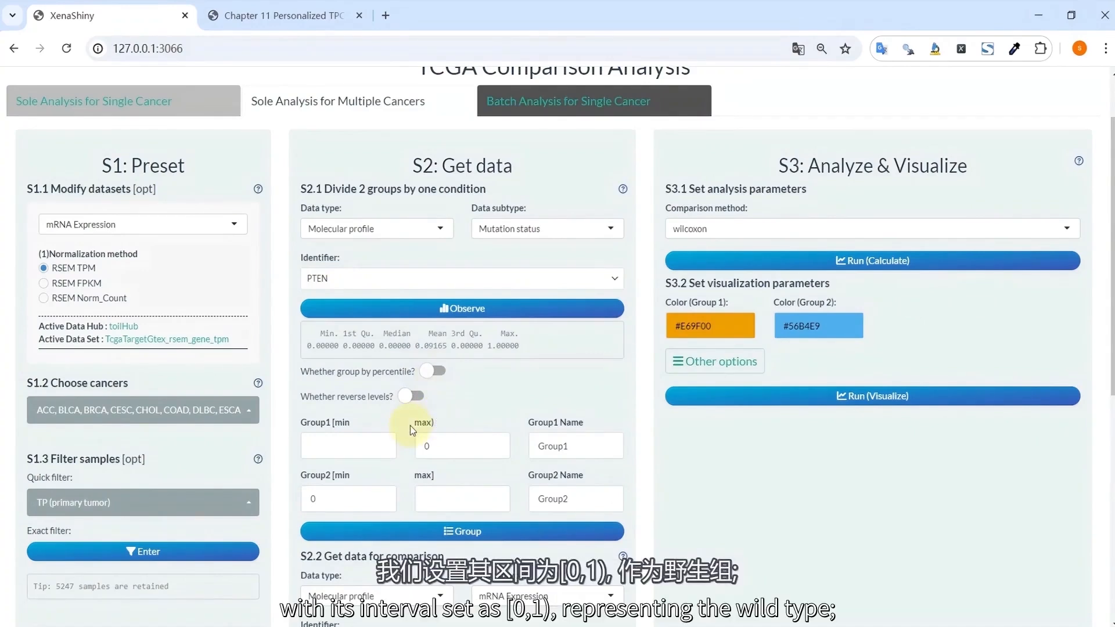
click(351, 442)
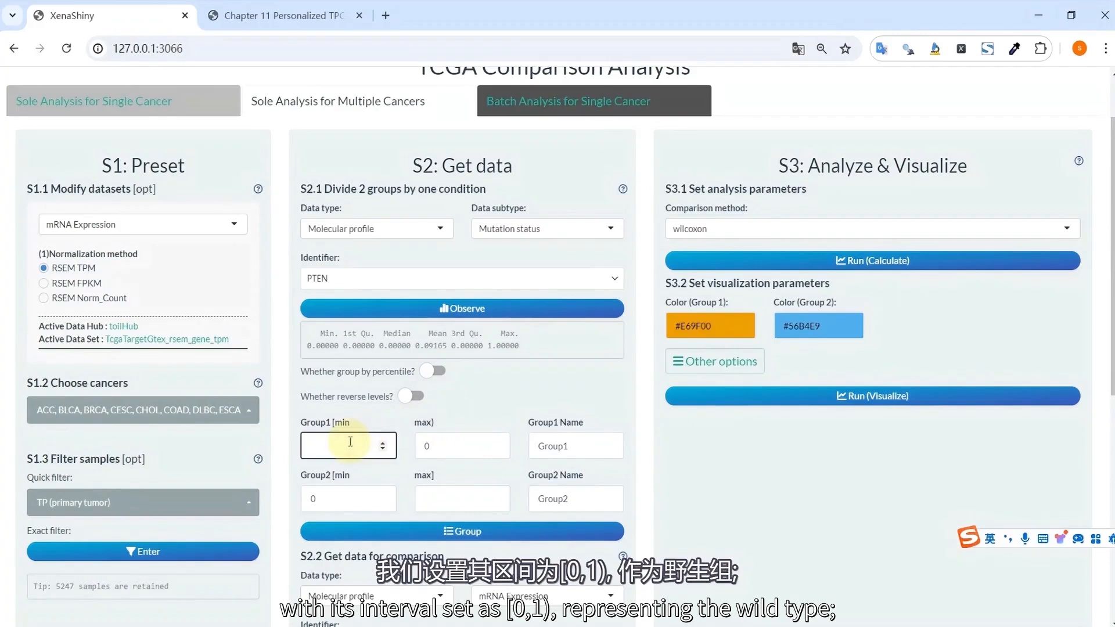
text(0)
click(454, 452)
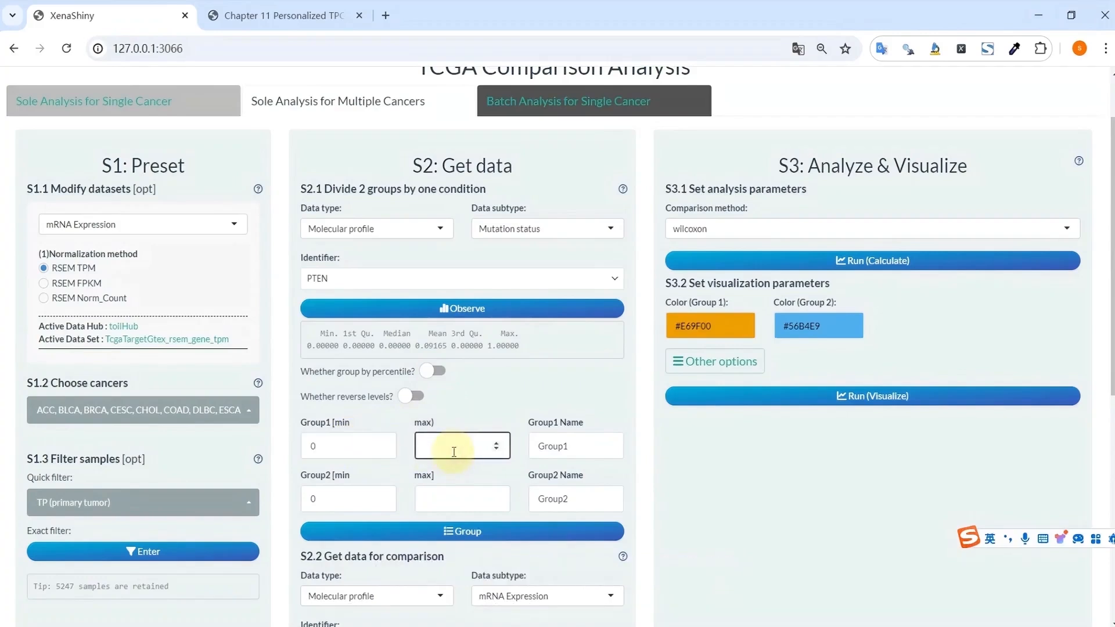
Rename Group1 as PTEN-Wild
double_click(546, 449)
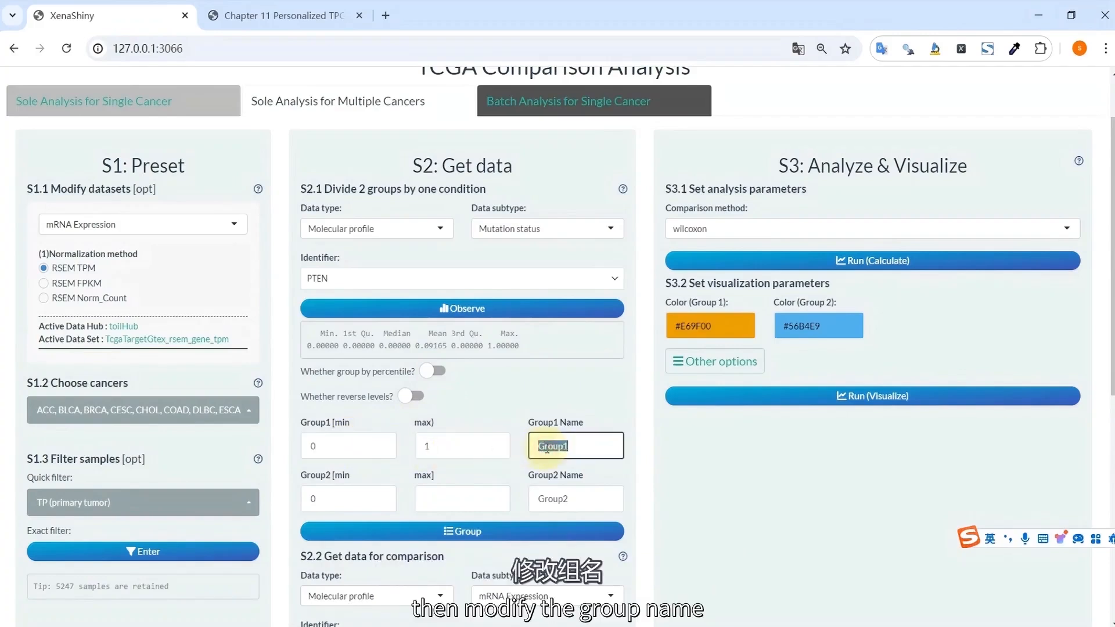
text(P)
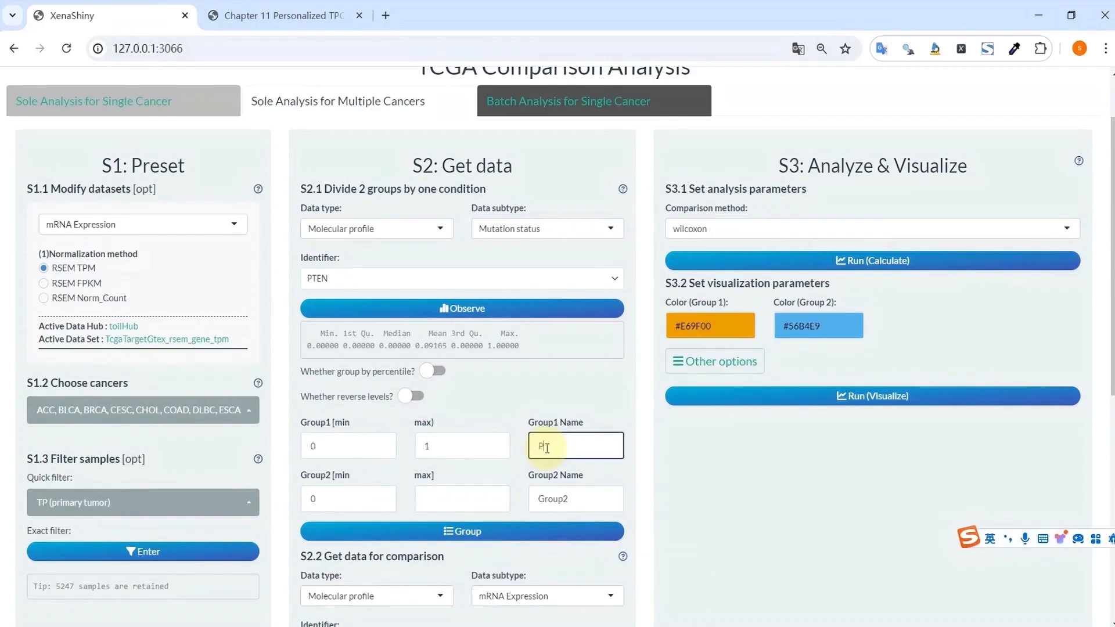
text(TENMut)
key(BackSpace)
key(BackSpace)
key(BackSpace)
text(Wild)
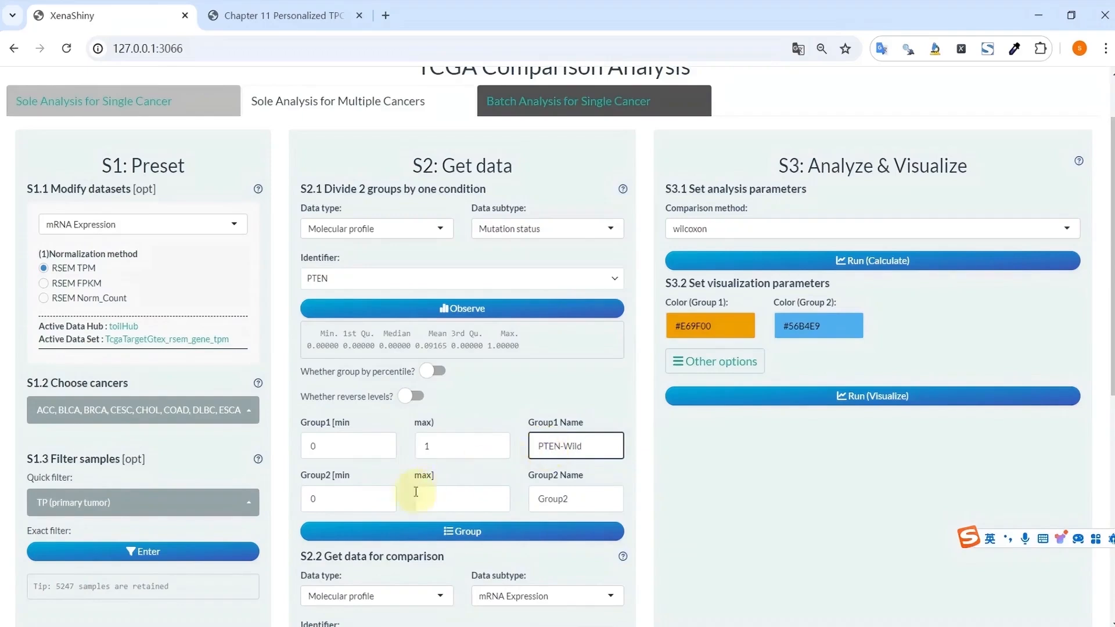
Set the Group2 range to a minimum of 1 and a maximum of 1
click(319, 499)
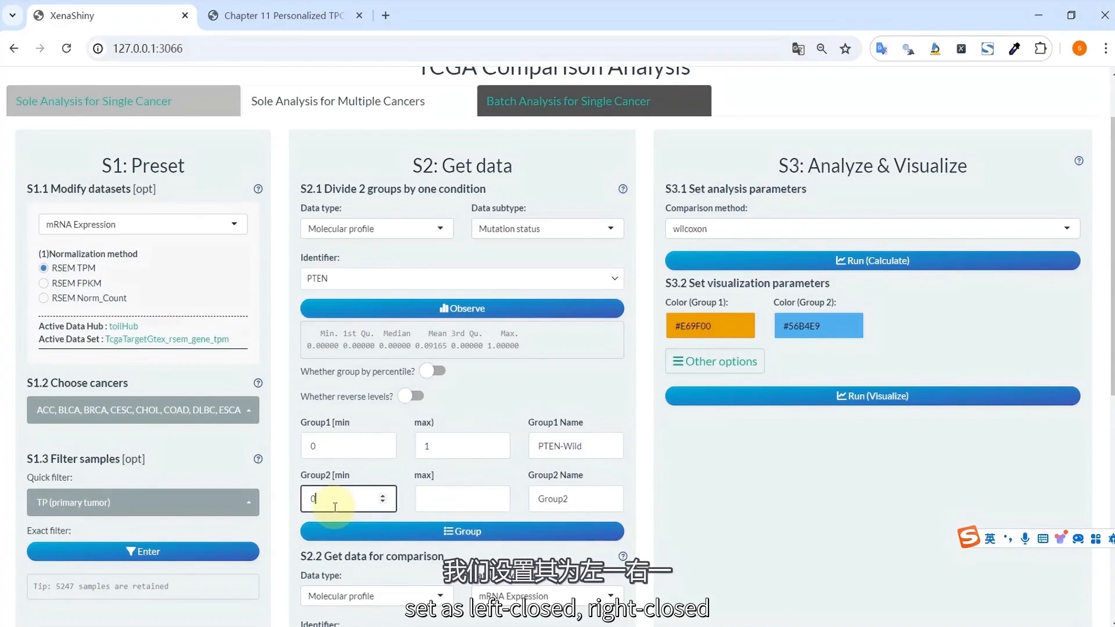
key(BackSpace)
text(1)
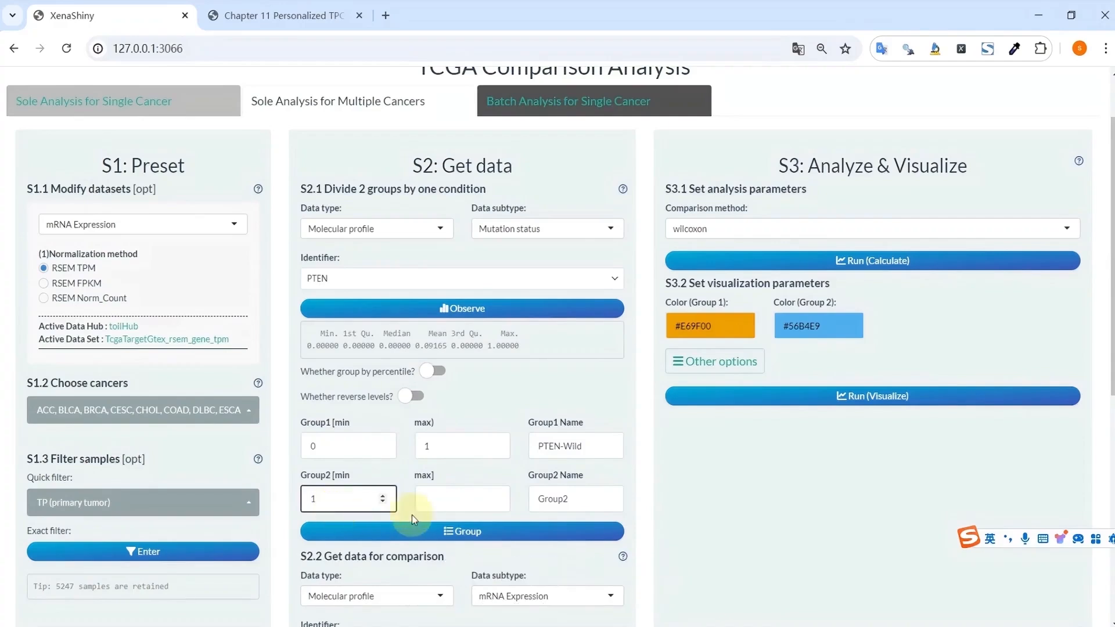
click(433, 501)
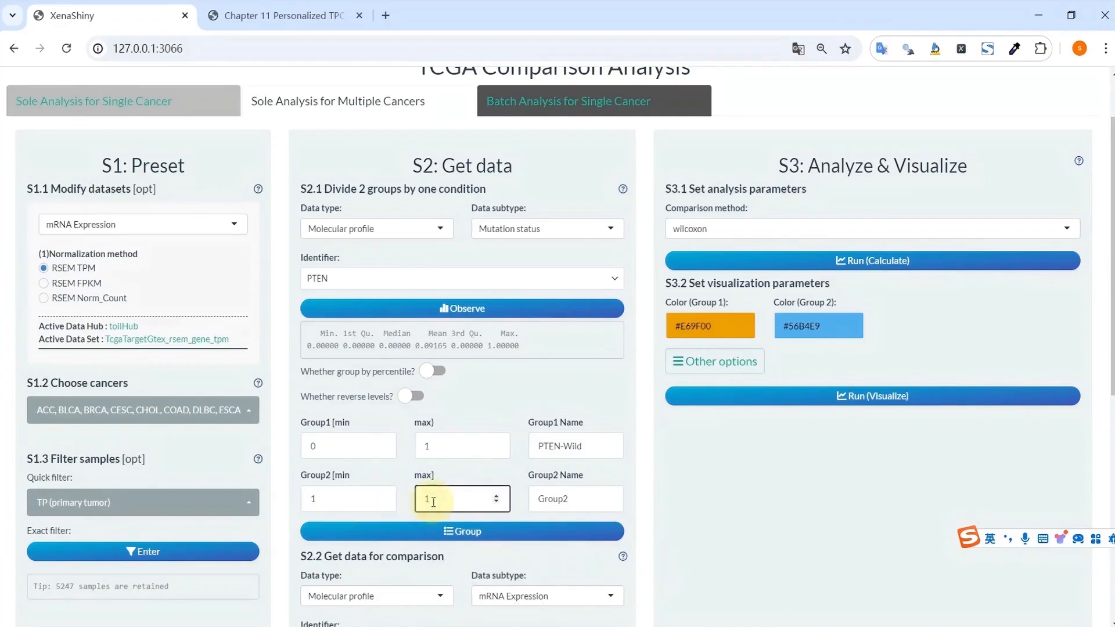
Rename Group2 as PTEN-Mut and group the samples by the two defined ranges
click(544, 496)
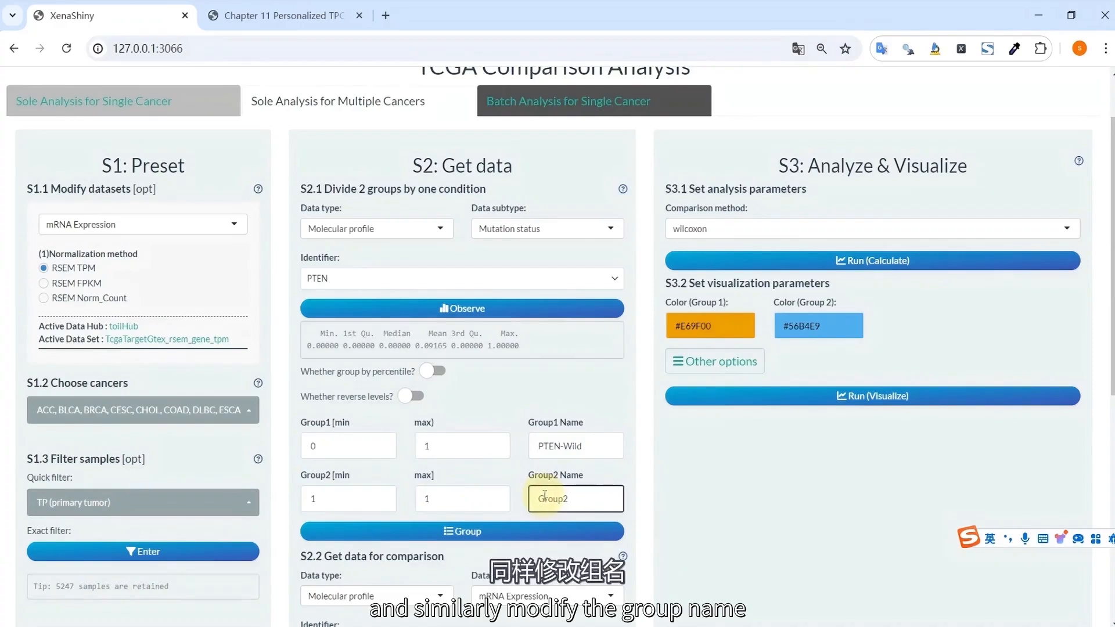
double_click(545, 497)
text(P)
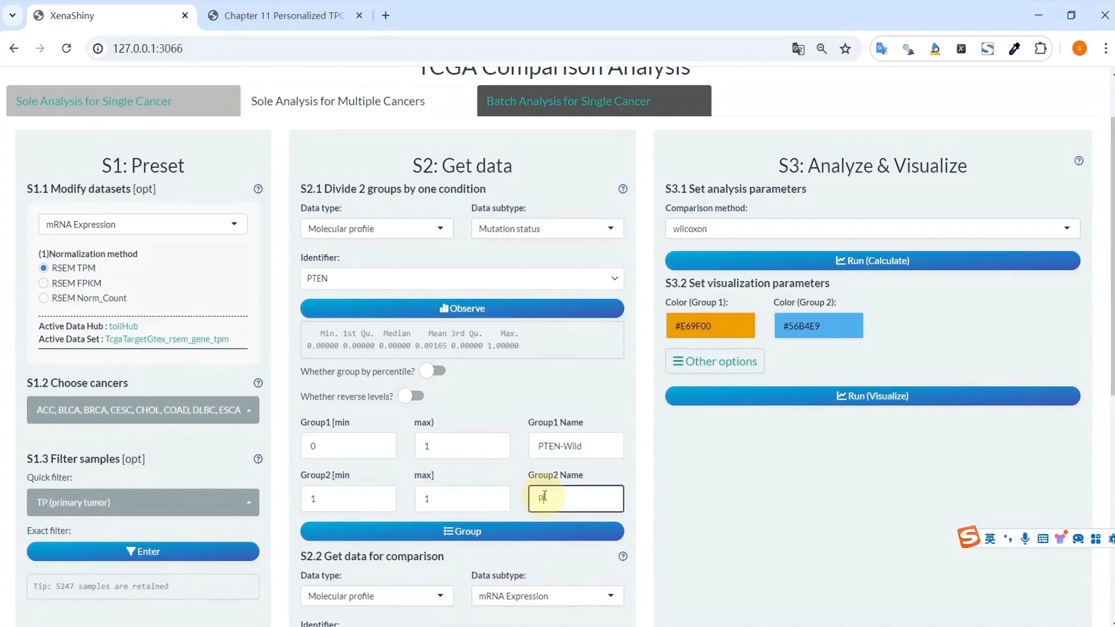
text(TEN-Mut)
click(471, 533)
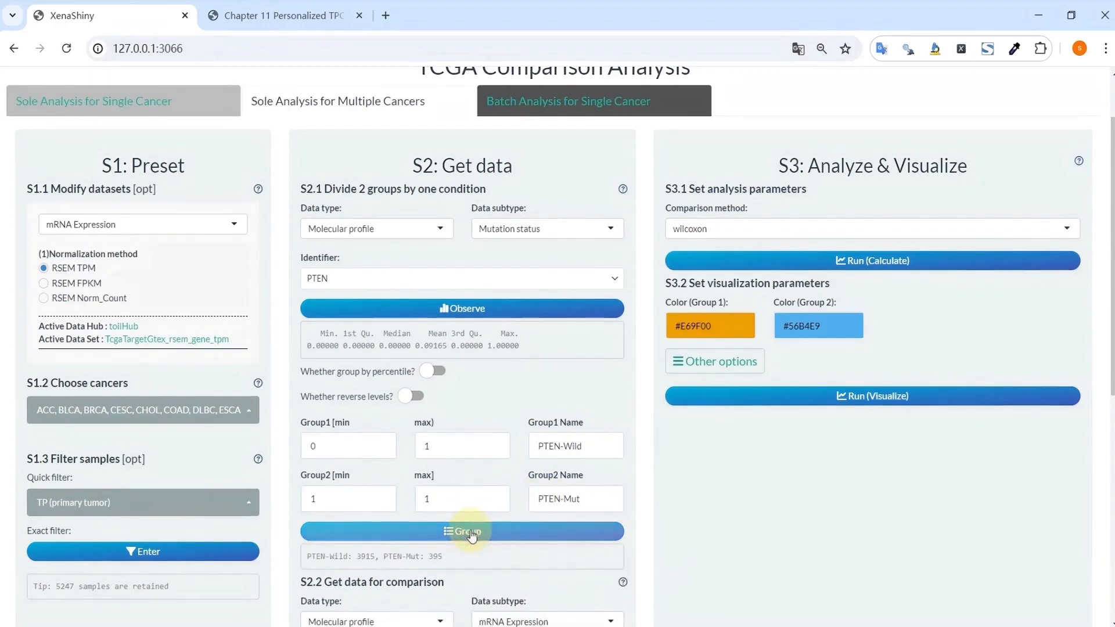
Set the S2.2 comparison data to the Tumor index type with the Tumor Stemness subtype and query the RNAss identifier
scroll(470, 535, down, 3)
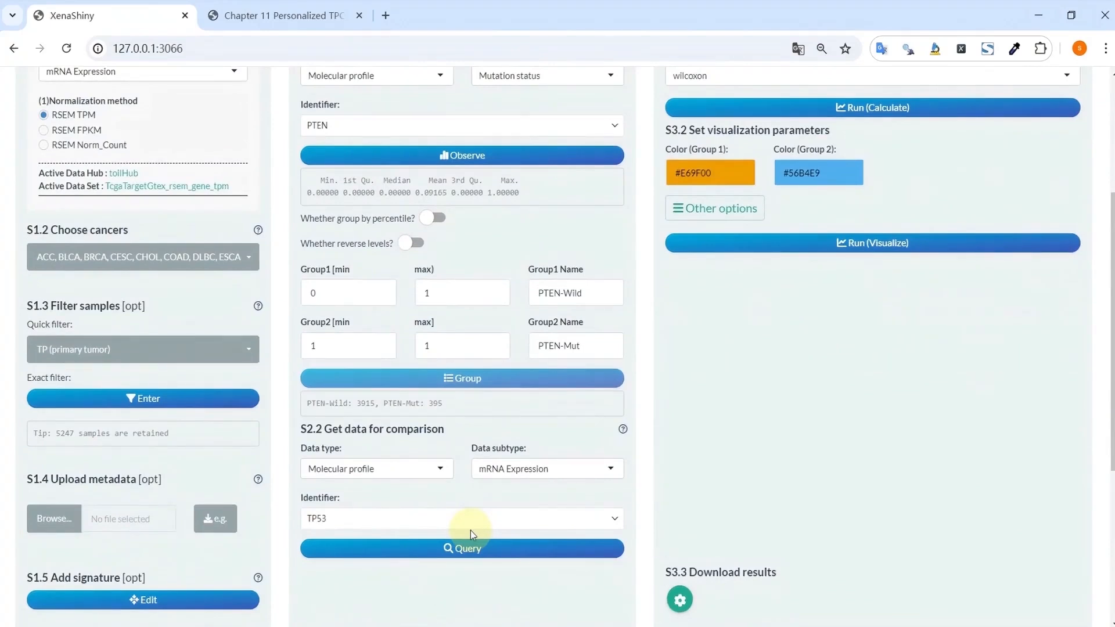
click(403, 469)
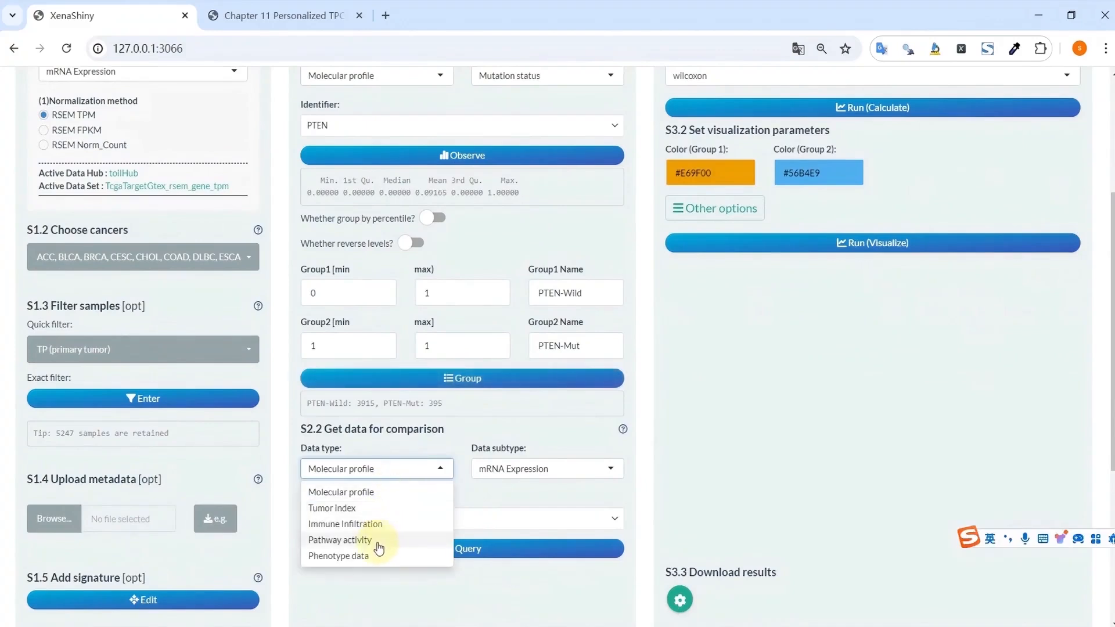
click(368, 509)
click(488, 471)
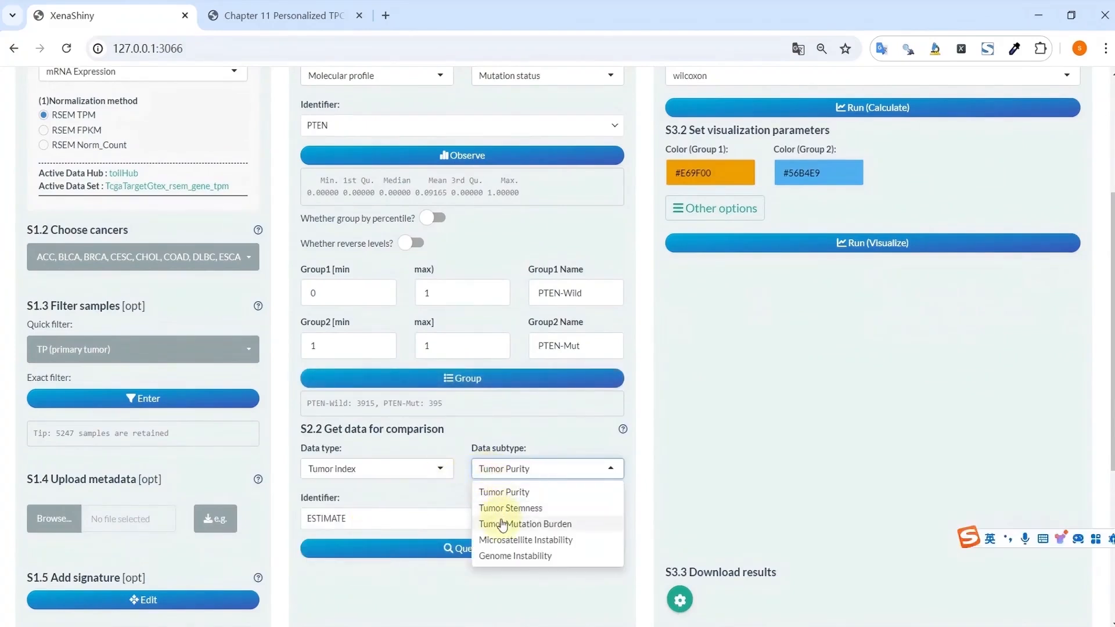
click(503, 509)
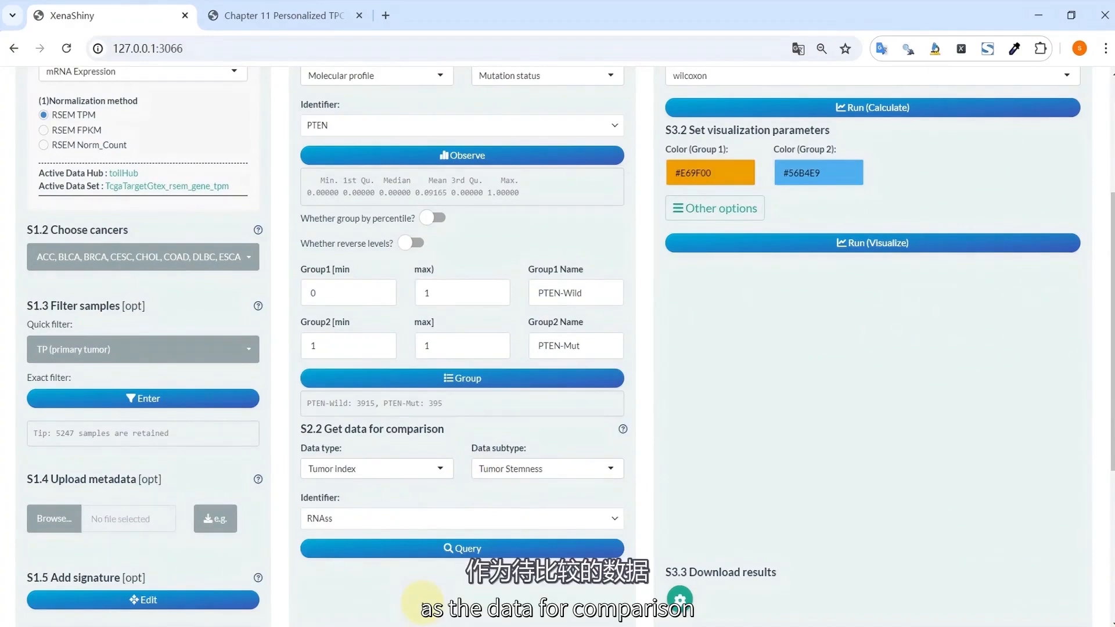
click(412, 552)
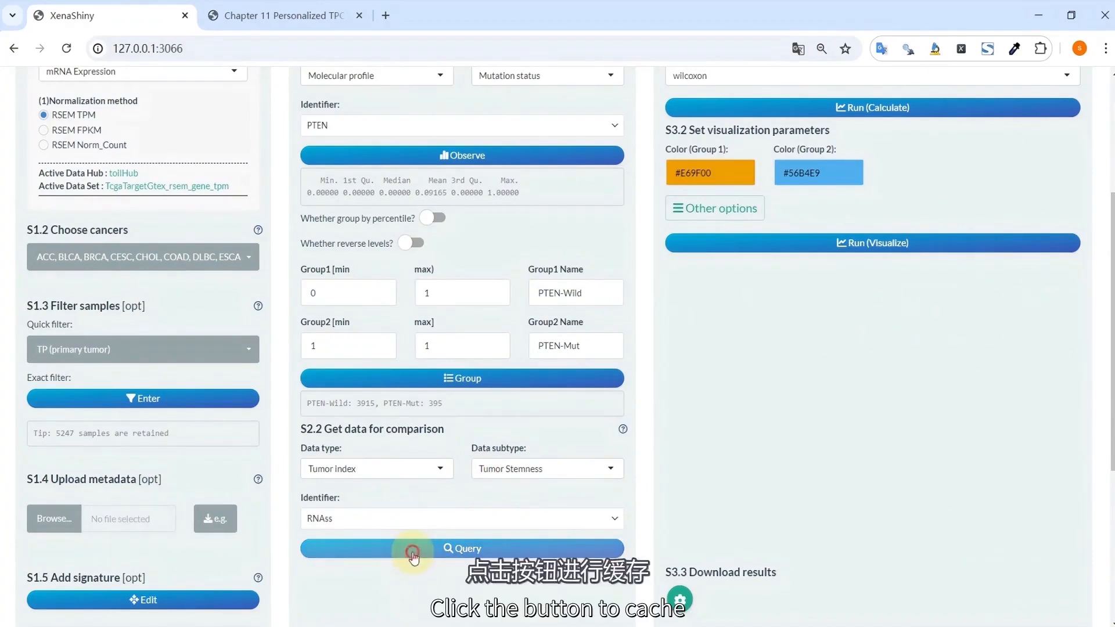
Set the comparison method to t-test and run the pan-cancer calculation
scroll(451, 496, up, 3)
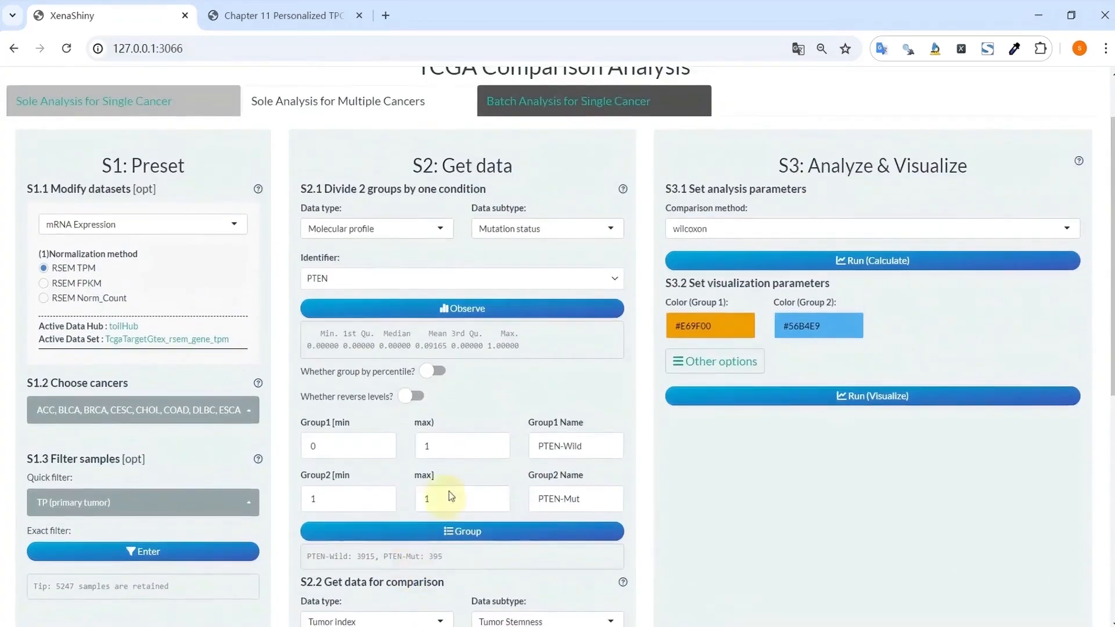
click(771, 230)
click(737, 268)
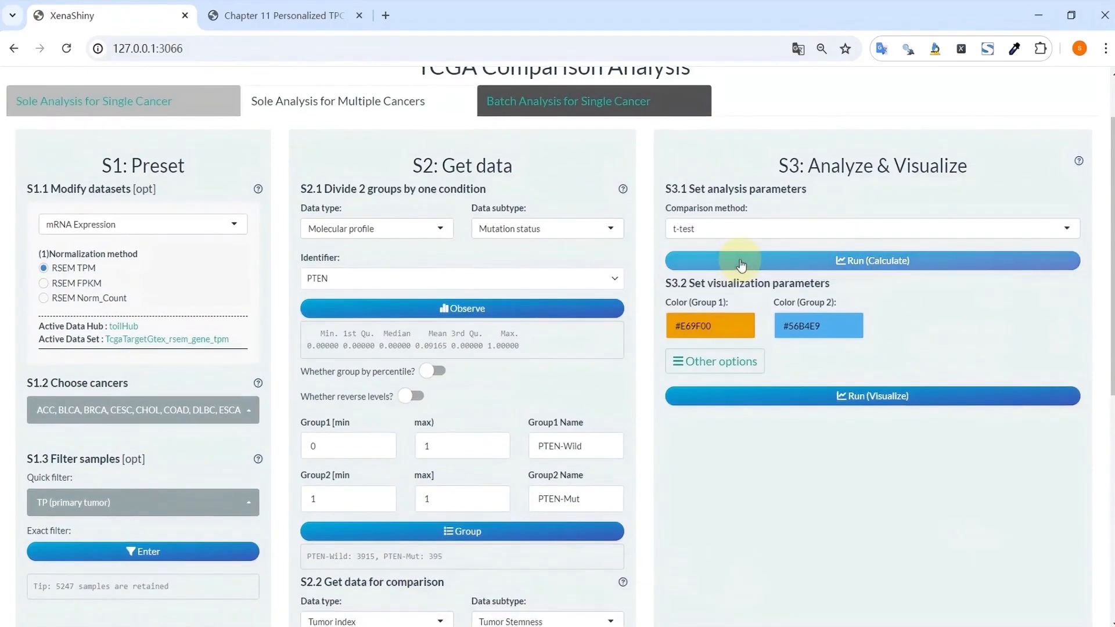
click(741, 262)
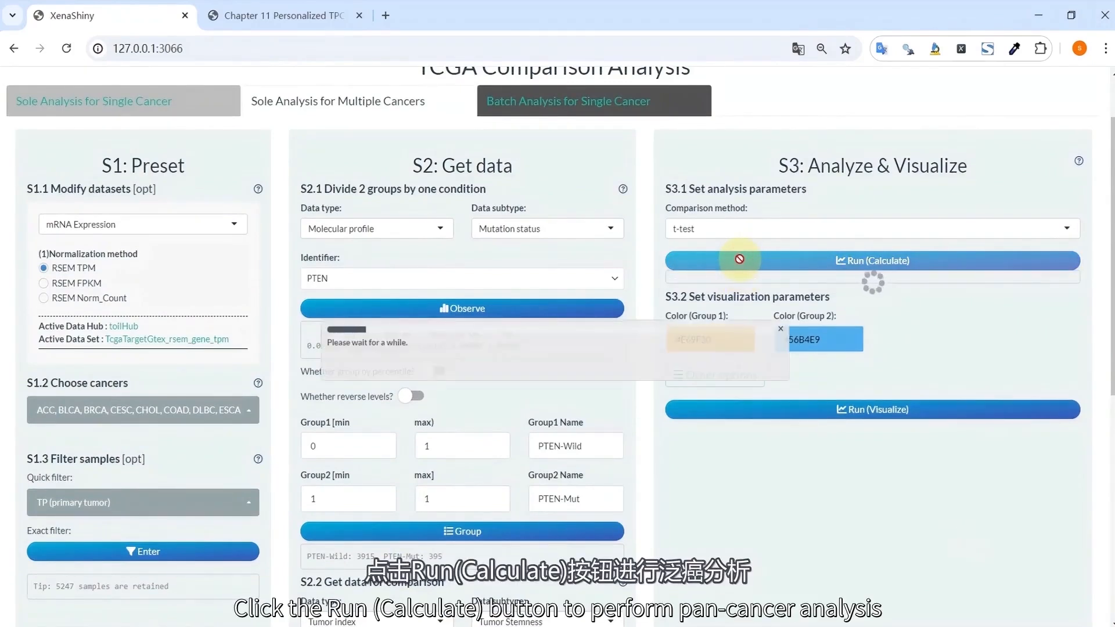
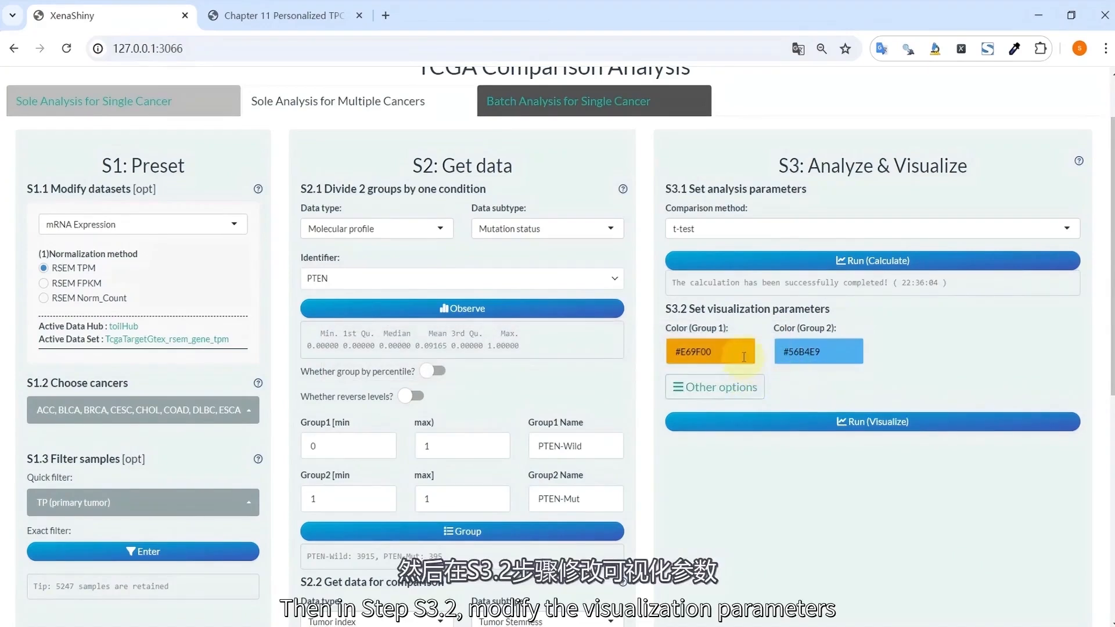
Set the plot's X-axis name to "RNAss Stemness" in the other visualization options and run the visualization
click(724, 388)
scroll(642, 343, down, 3)
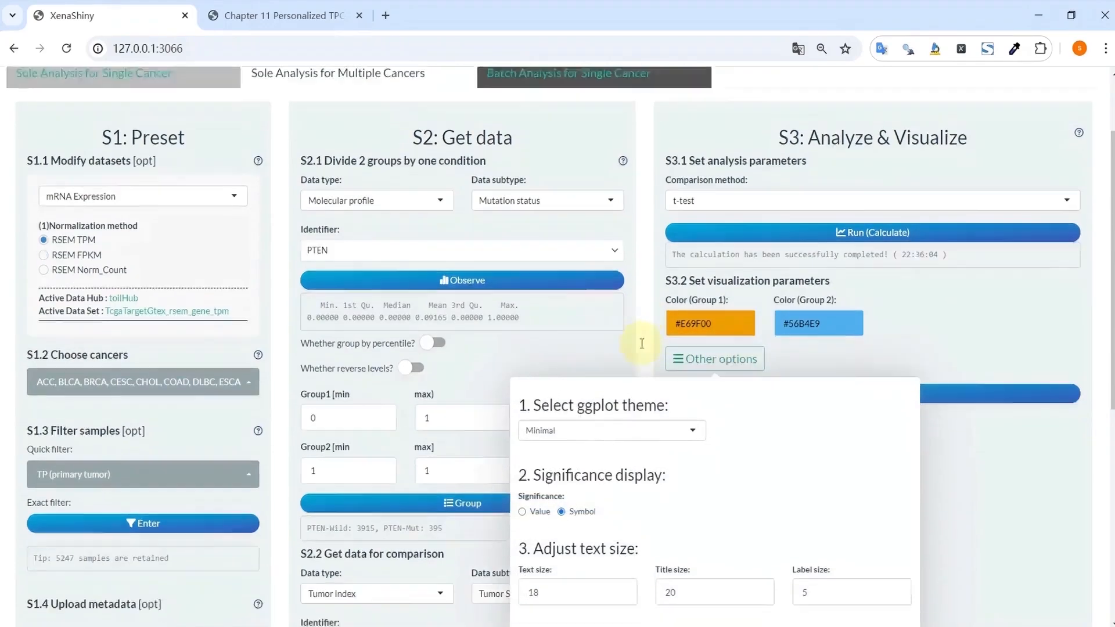
click(569, 558)
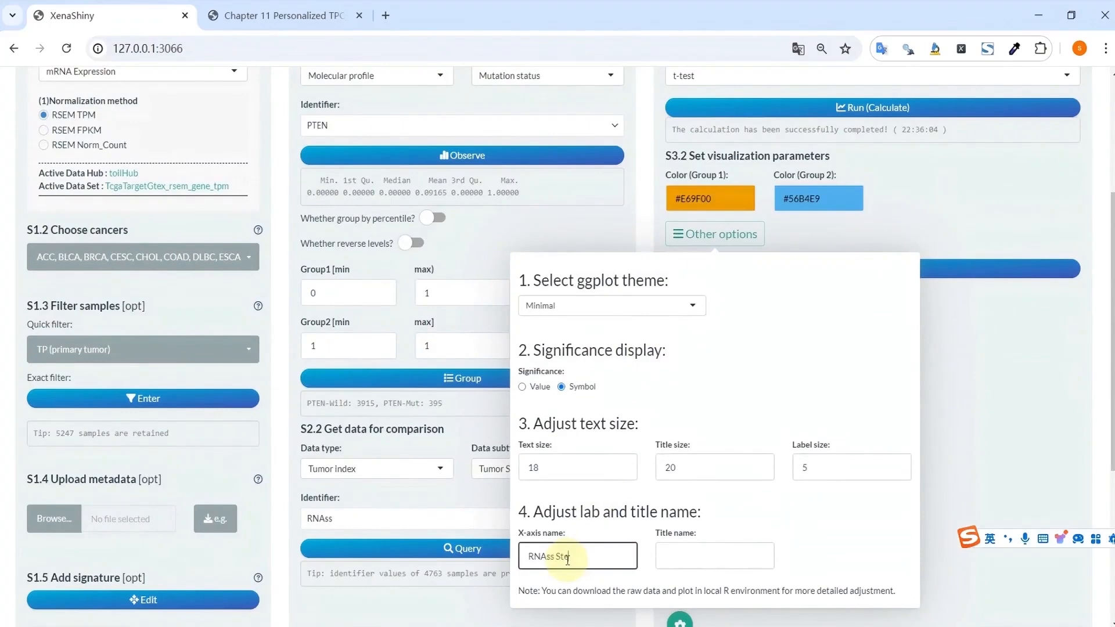
text(Stemness)
scroll(581, 462, down, 1)
scroll(582, 462, down, 1)
click(967, 266)
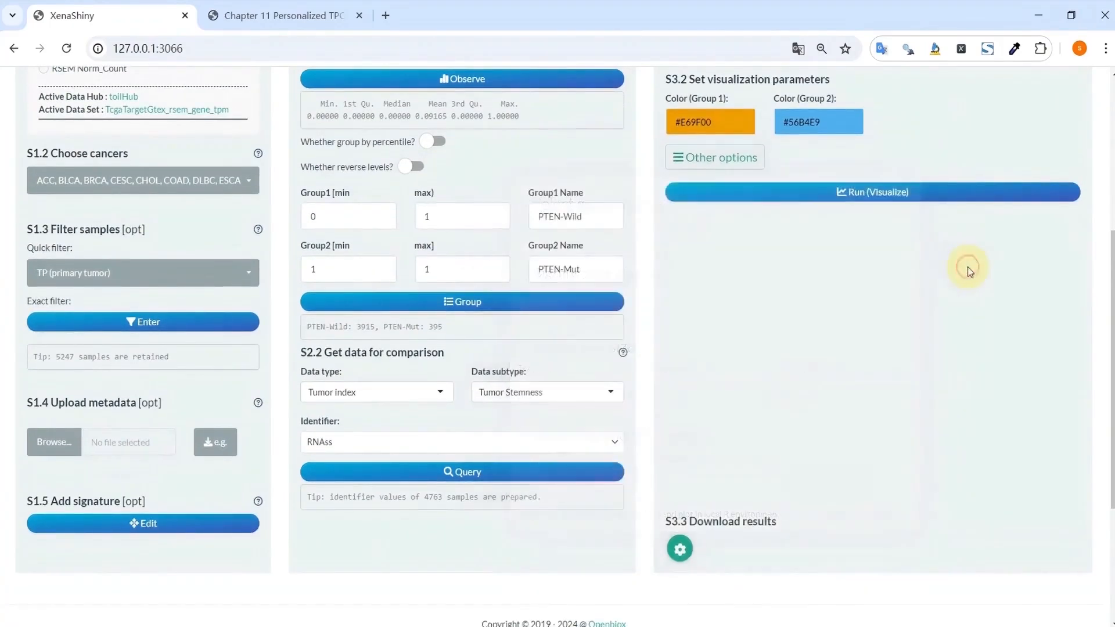
scroll(950, 276, up, 3)
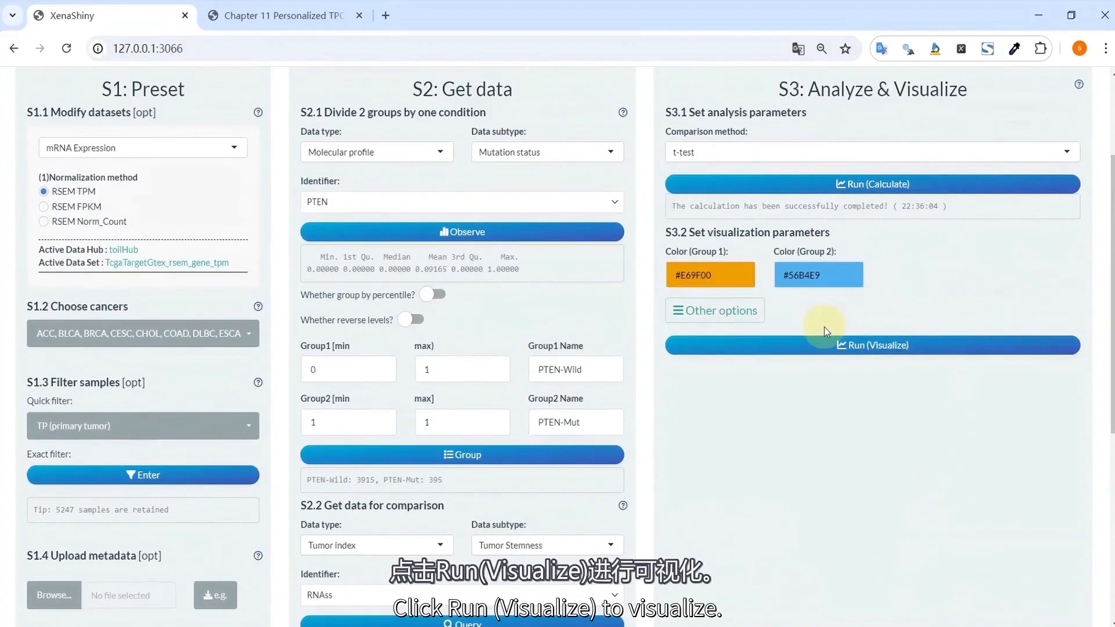
click(828, 353)
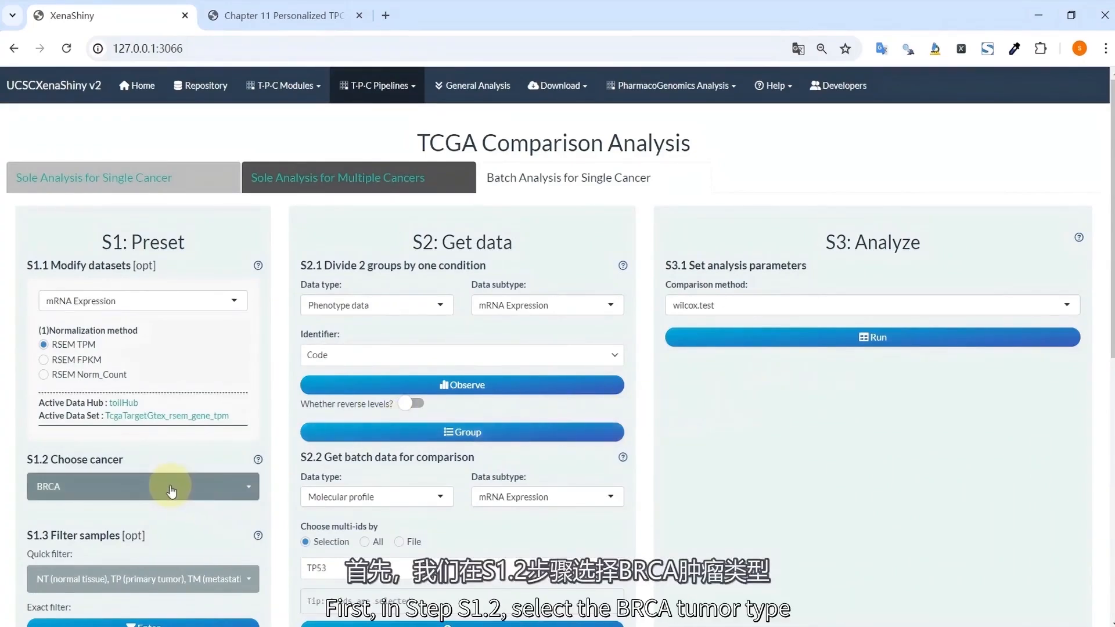
Choose BRCA as the cancer for the batch analysis and observe the distribution of the Code phenotype
click(171, 491)
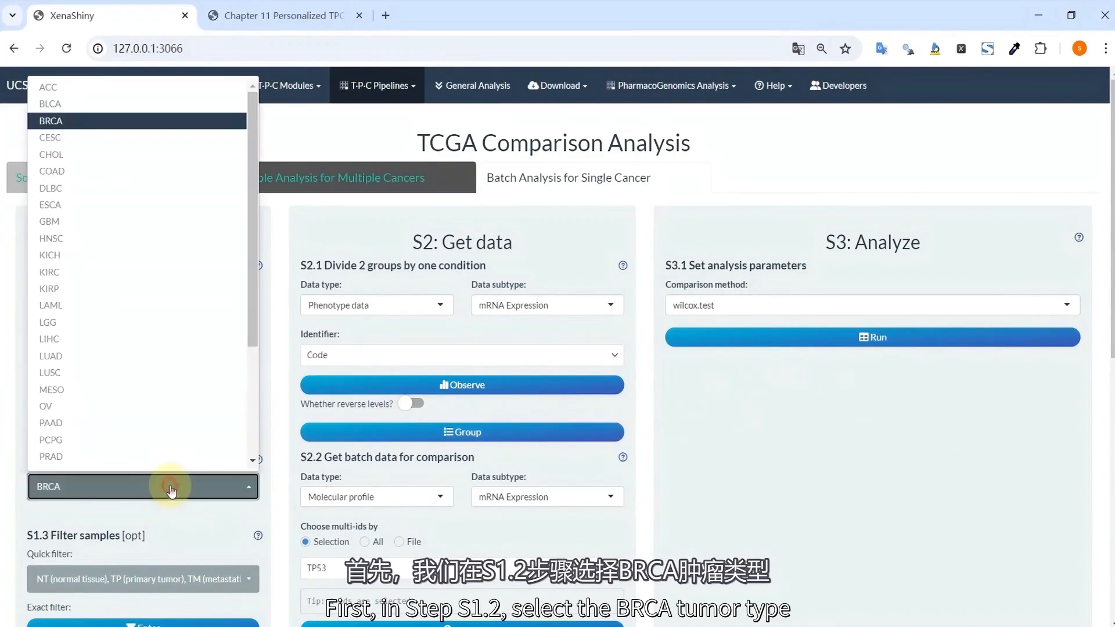
click(203, 121)
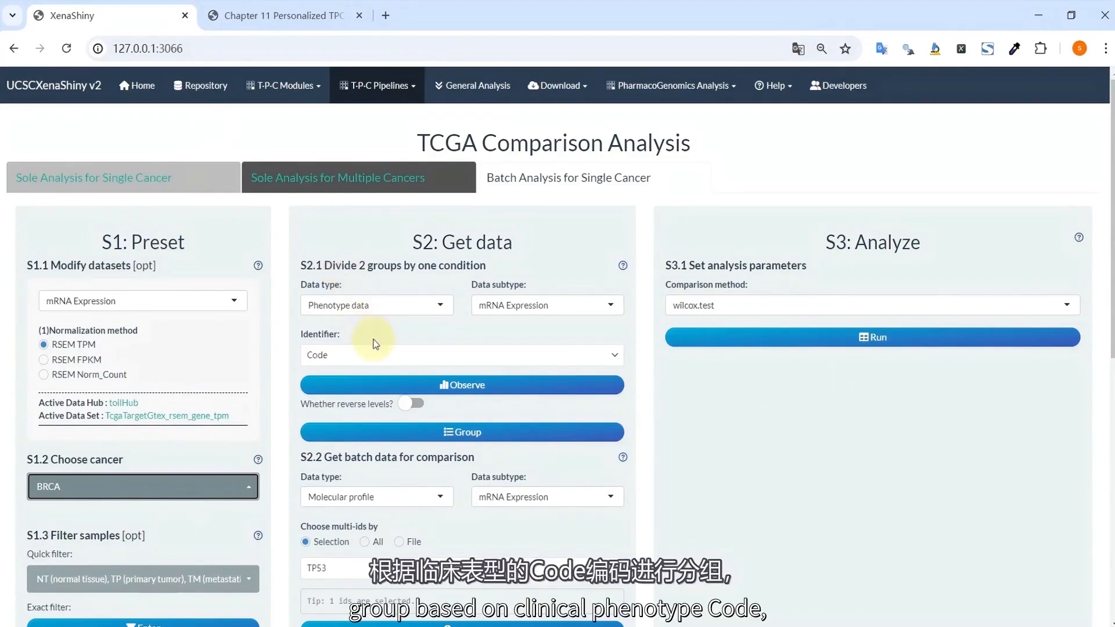
click(388, 384)
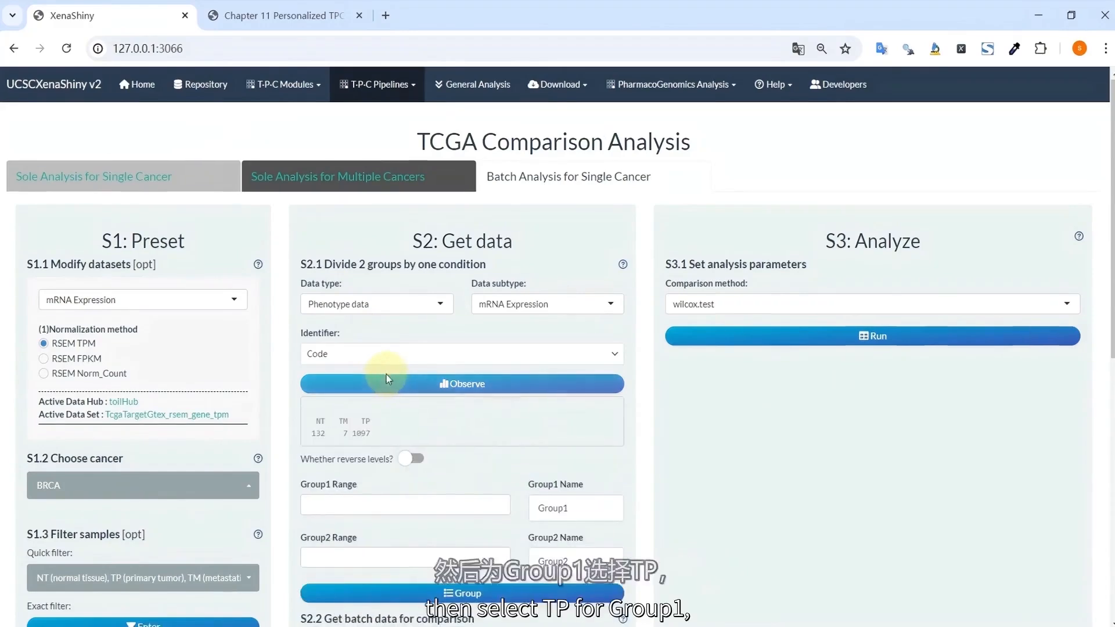
Set the Group1 range to TP and rename the group as Primary
scroll(385, 375, down, 1)
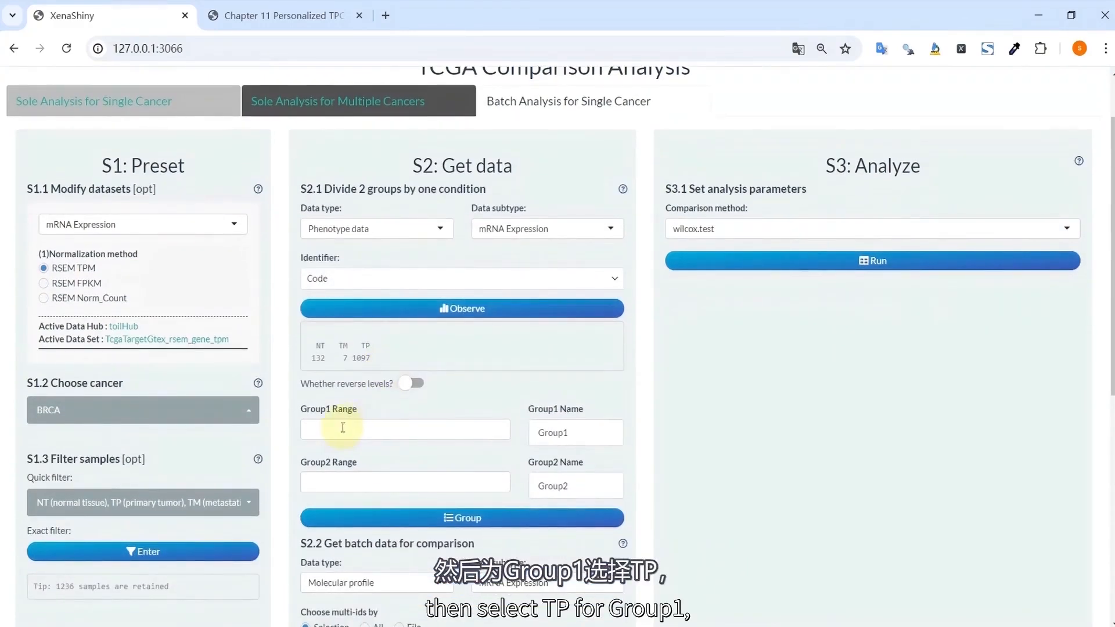
click(342, 428)
click(331, 483)
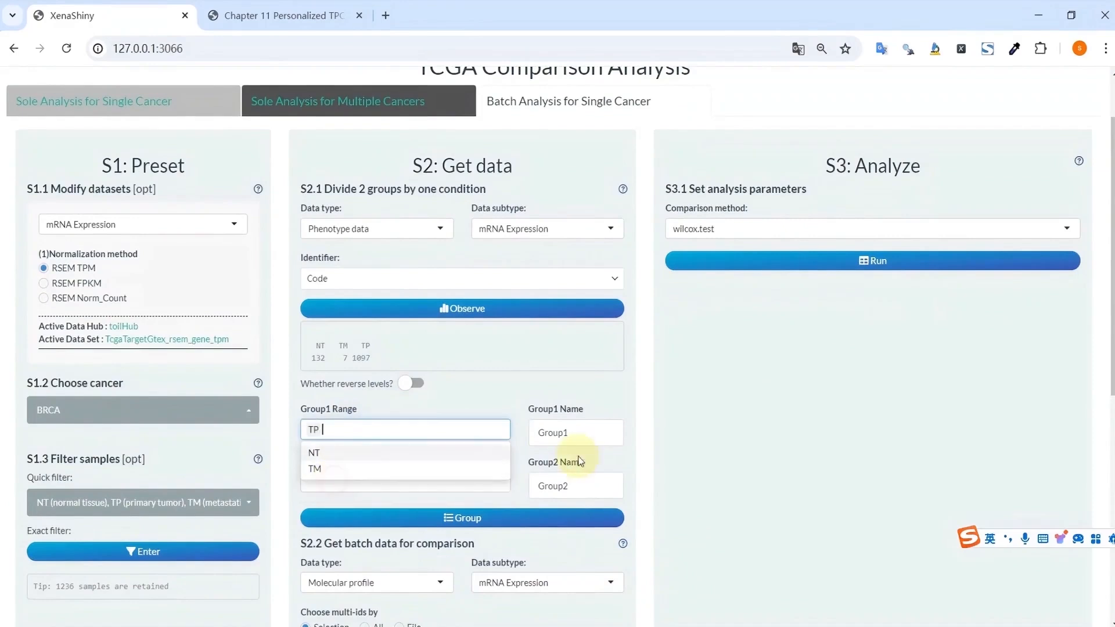
double_click(553, 433)
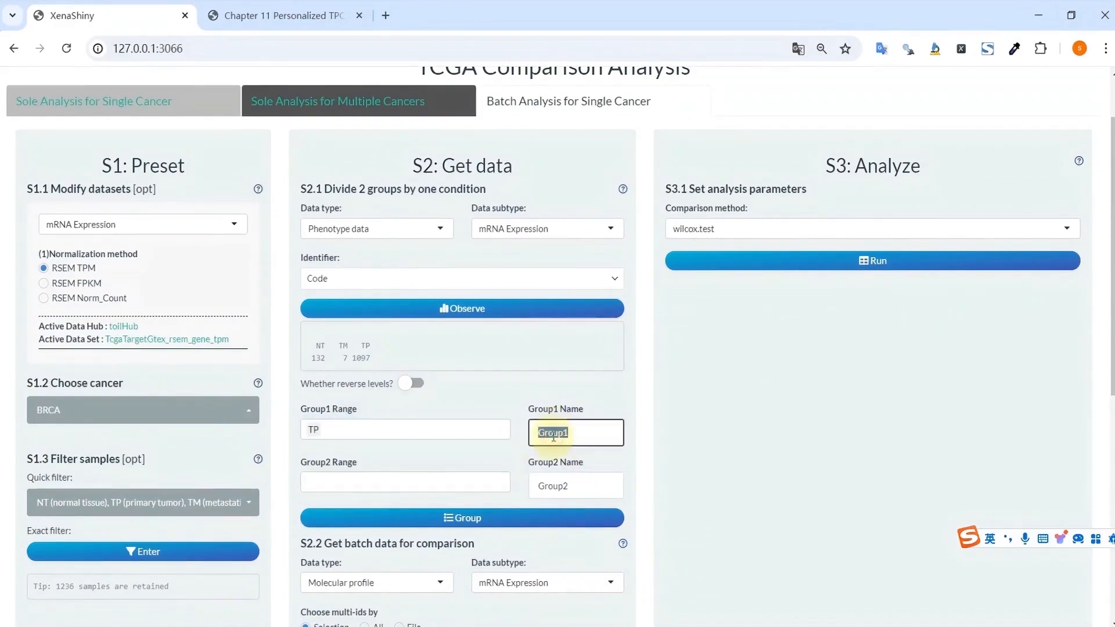
text(Orimary)
key(BackSpace)
key(BackSpace)
key(BackSpace)
key(BackSpace)
text(Prima)
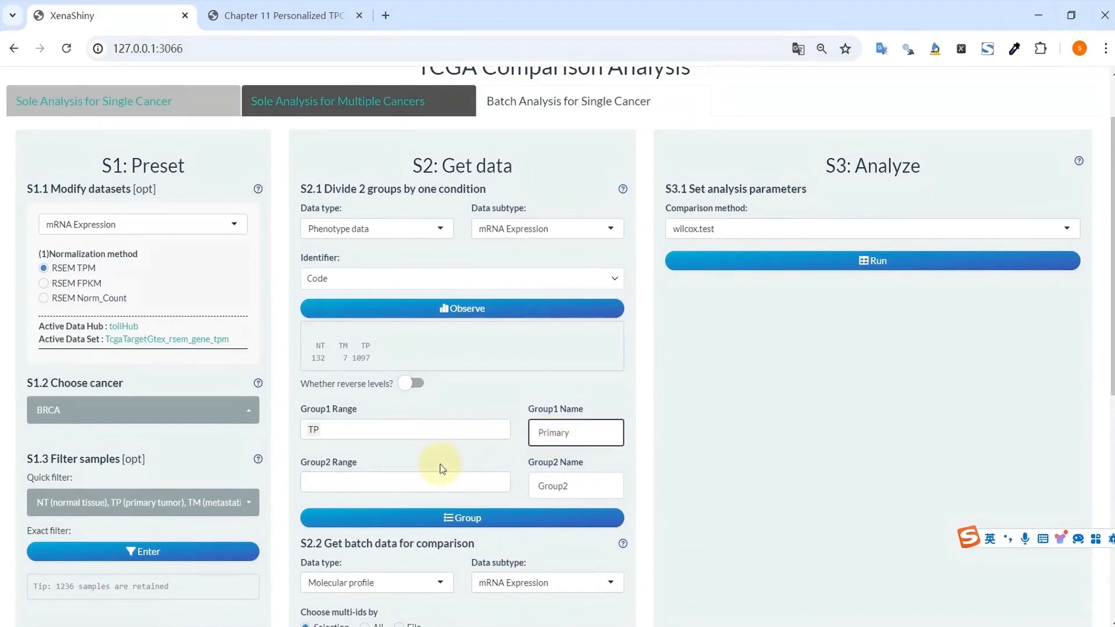
Set the Group2 range to TM, rename the group as Metastatic, and apply the grouping
click(342, 481)
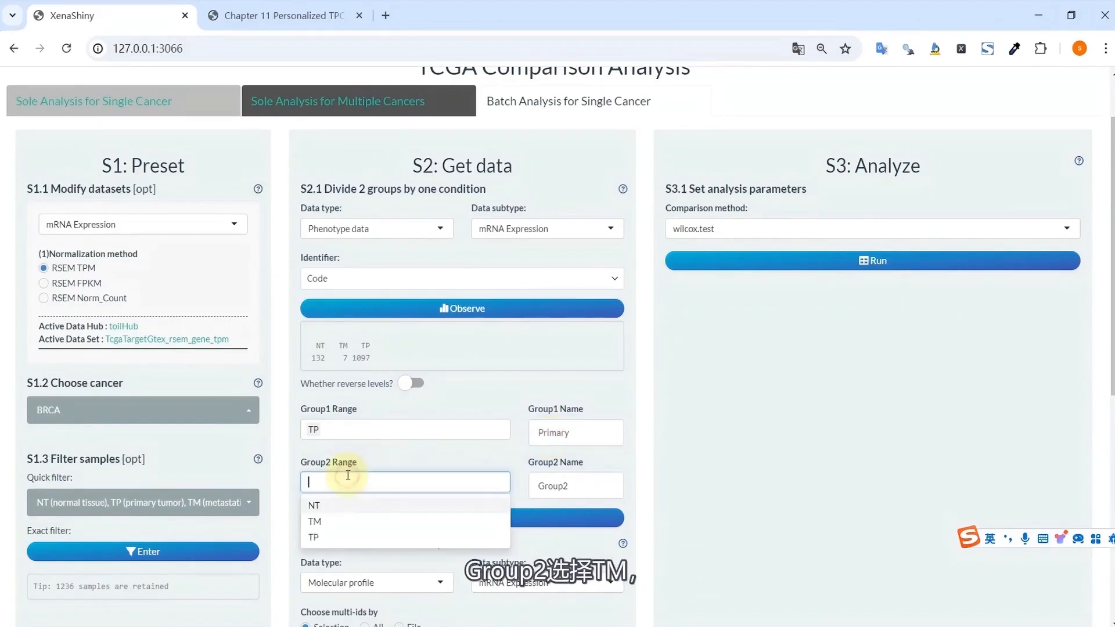
click(314, 521)
click(587, 486)
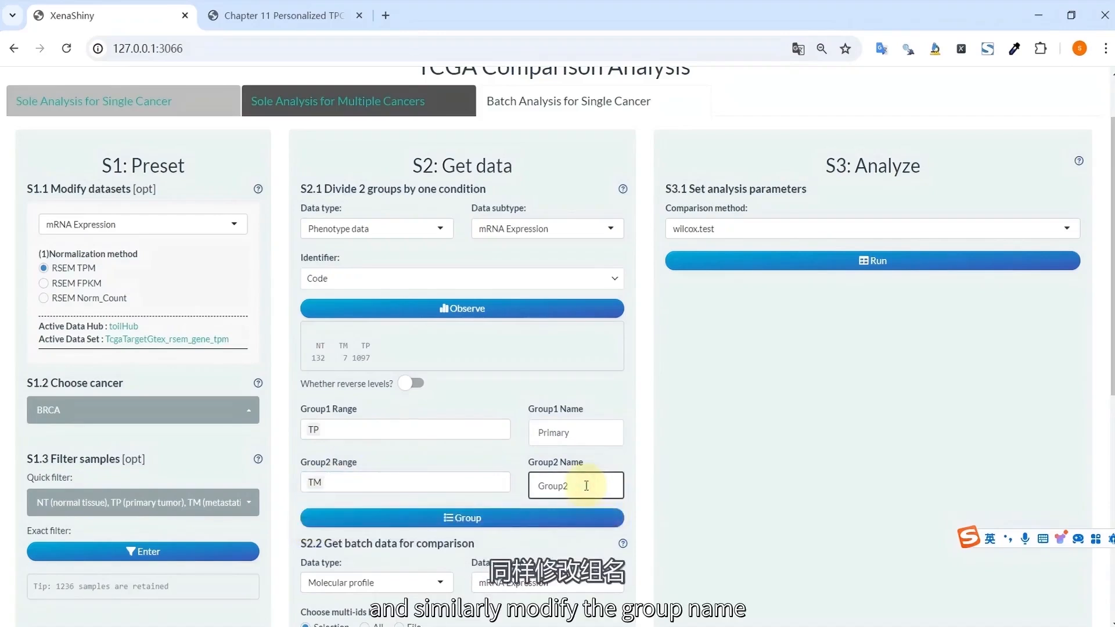
key(BackSpace)
key(BackSpace)
key(BackSpace)
key(BackSpace)
key(BackSpace)
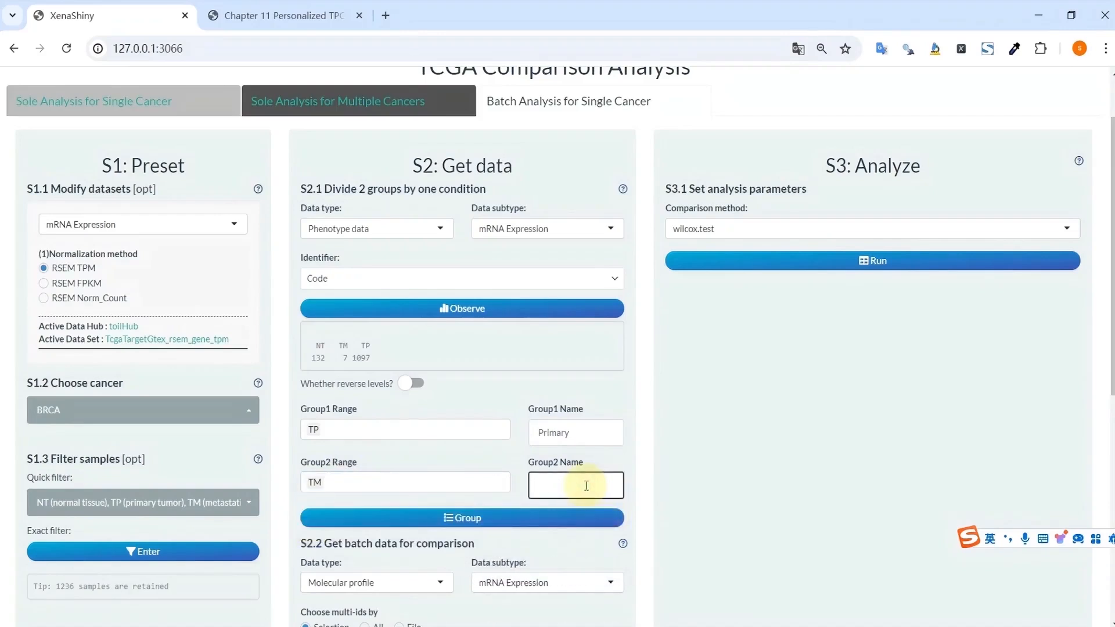
text(Metastatic)
click(497, 520)
Query all identifiers of the XCELL subtype of Immune Infiltration as the batch data for comparison
scroll(475, 469, down, 2)
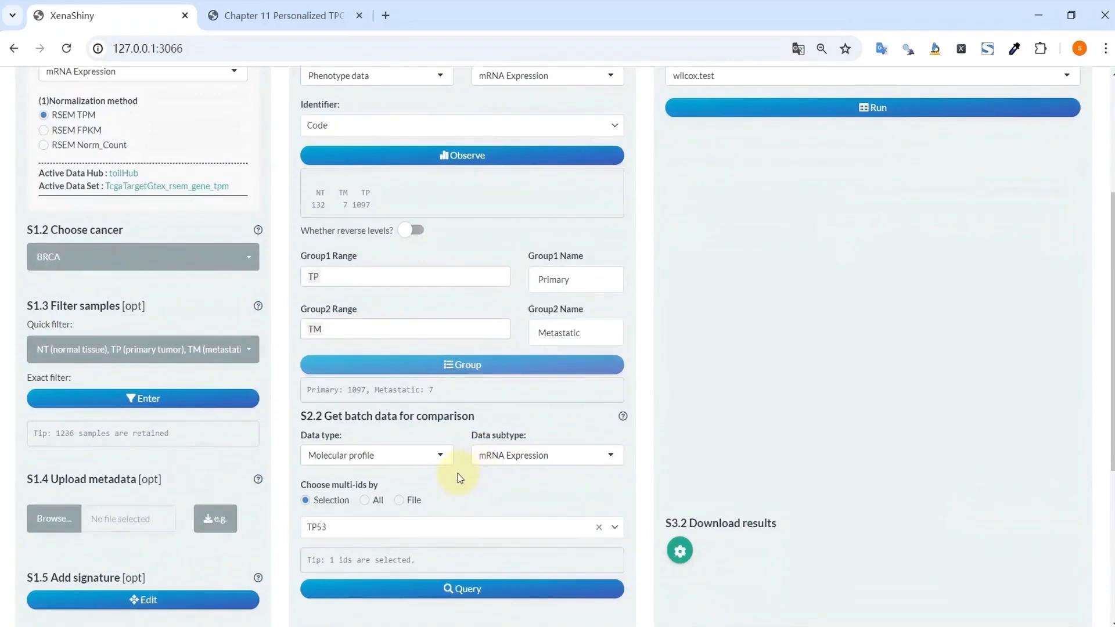
click(433, 456)
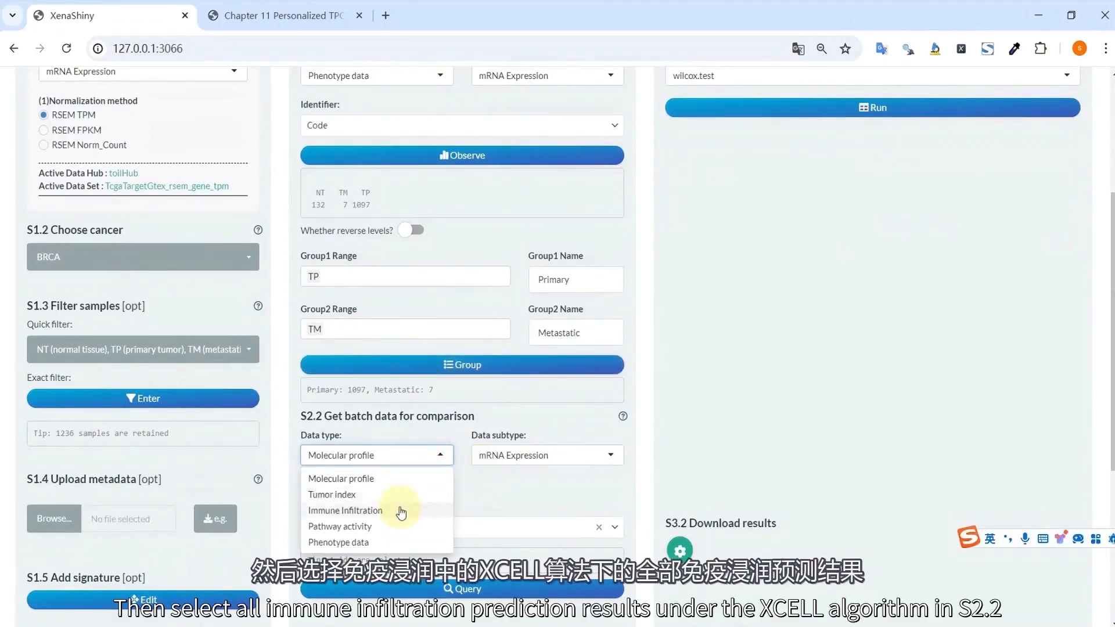
click(400, 511)
click(513, 455)
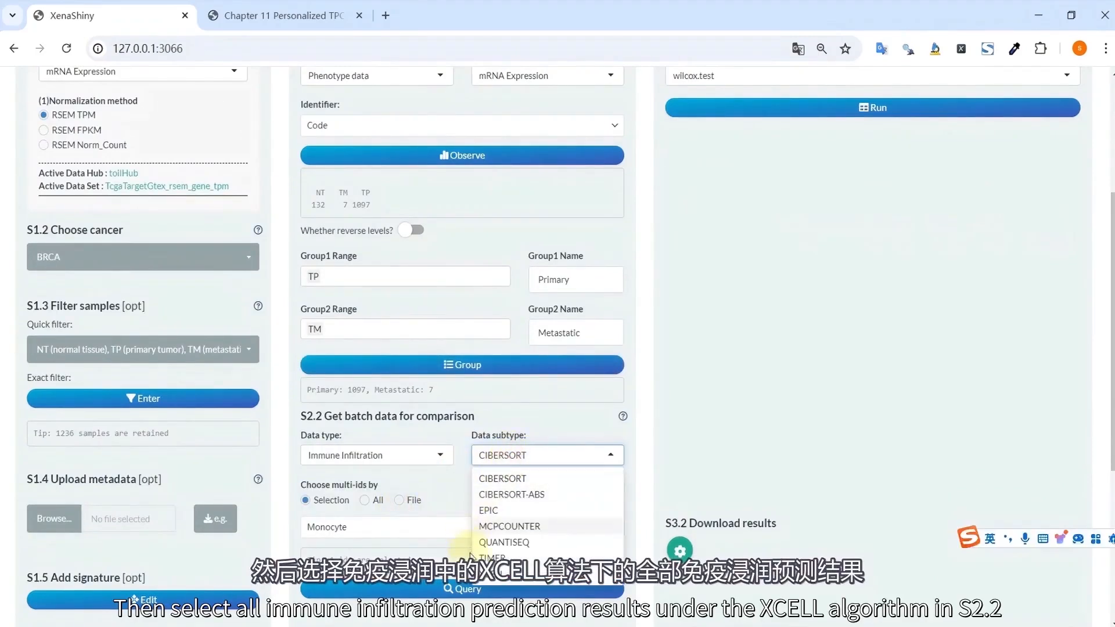
click(491, 574)
click(364, 501)
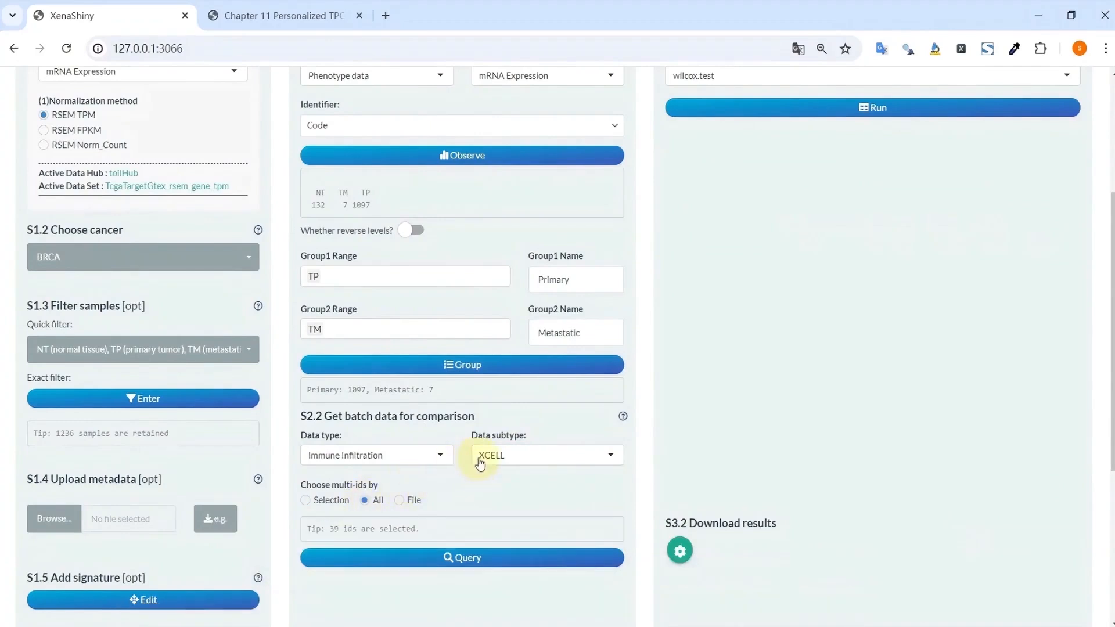
click(508, 552)
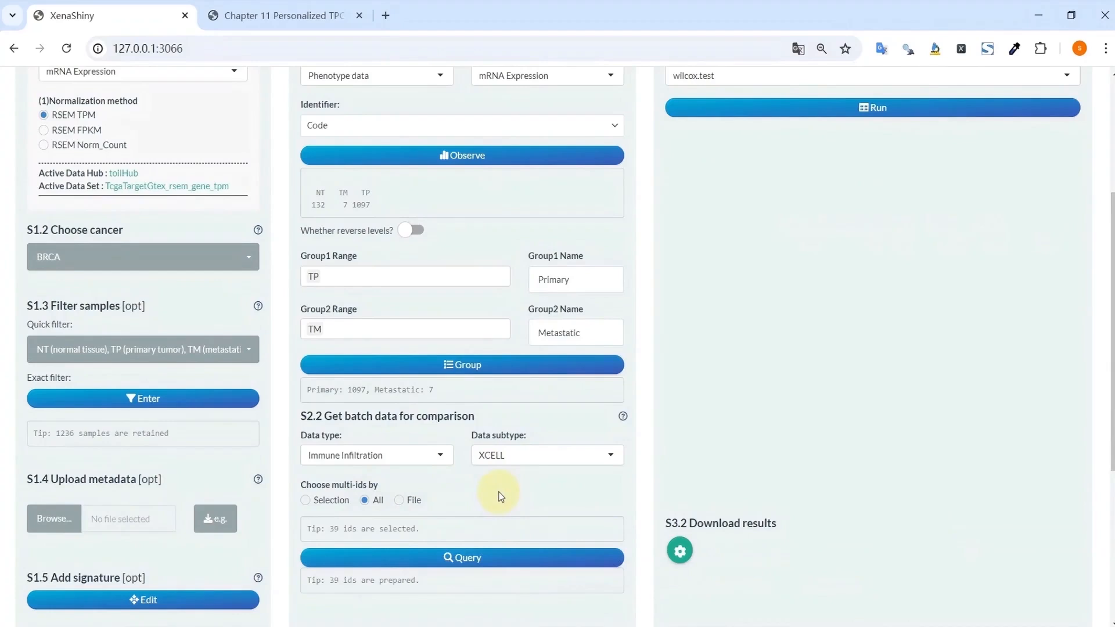
Run the batch comparison with wilcox.test and view the results table
scroll(501, 495, up, 3)
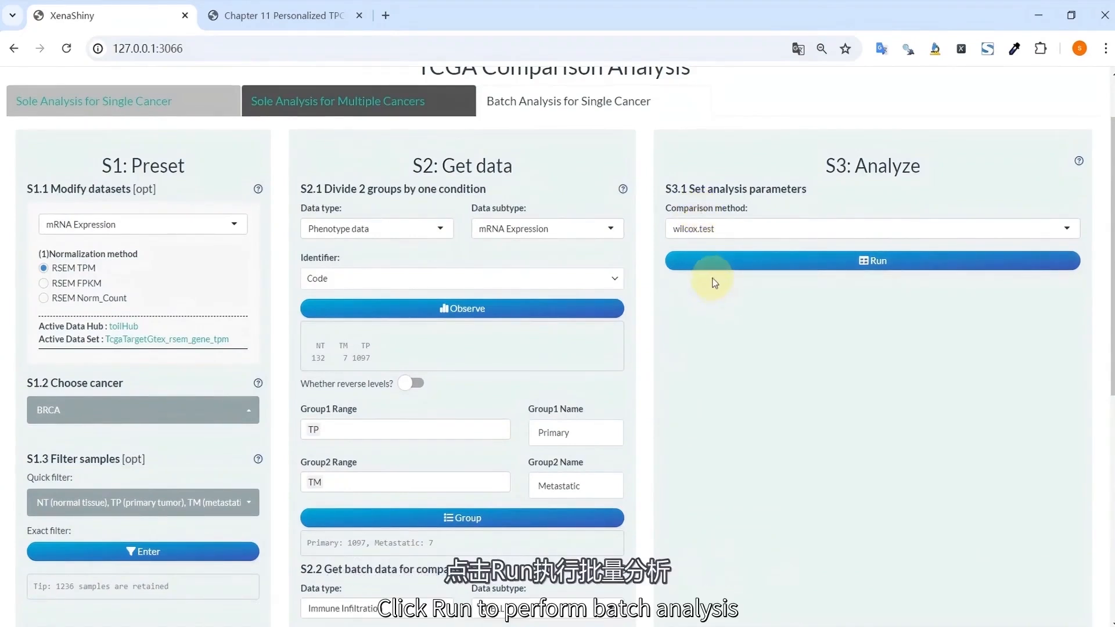
click(749, 266)
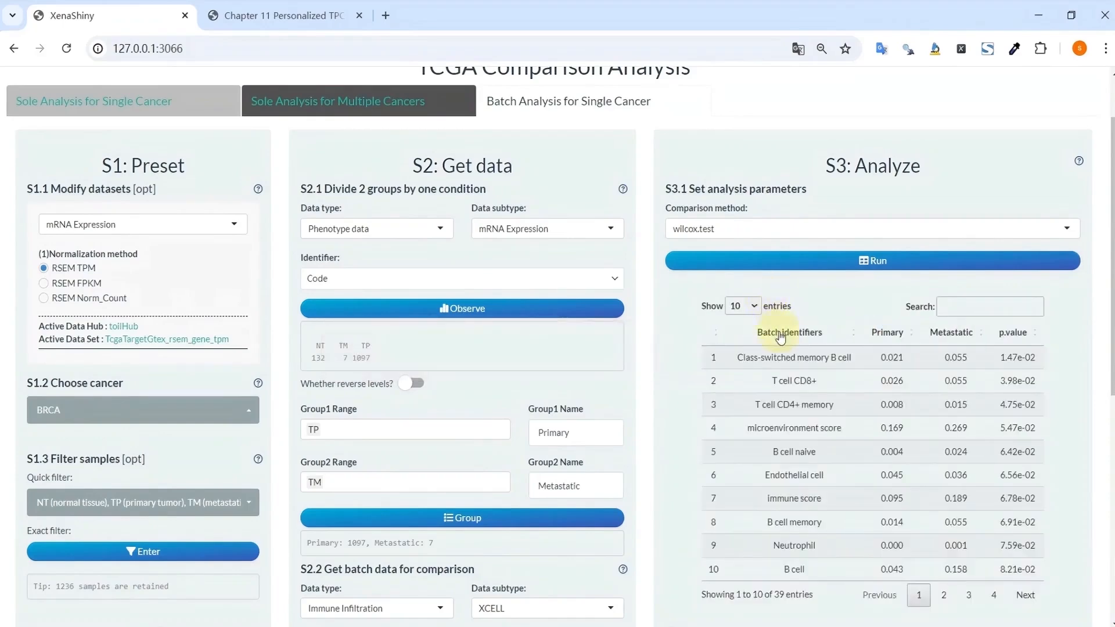
scroll(780, 337, down, 1)
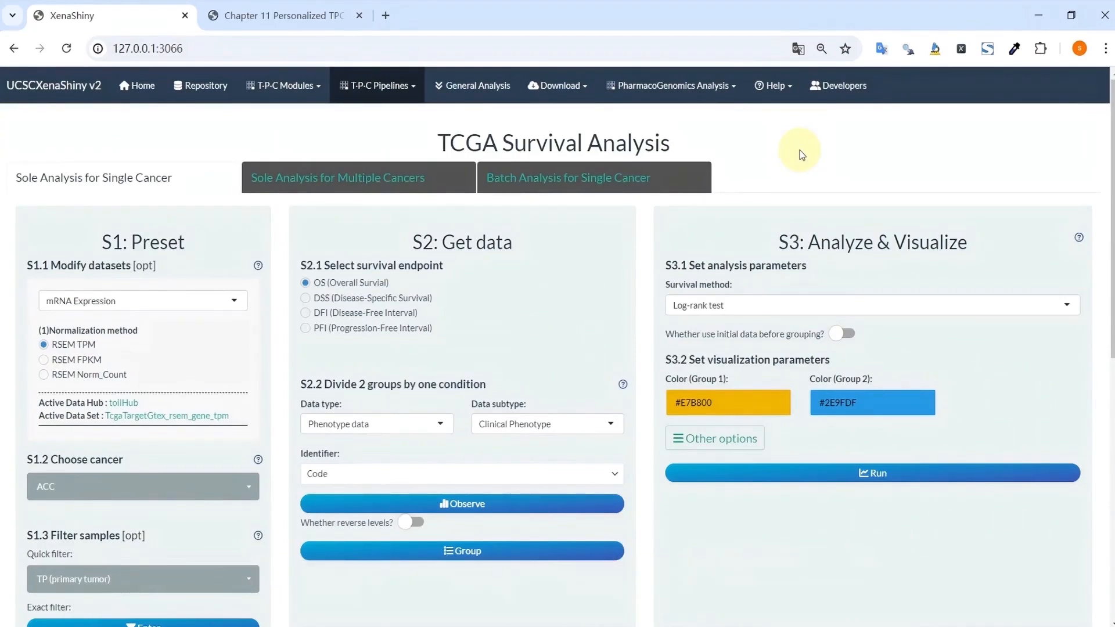
Set the survival analysis dataset to DNA Methylation on the 27K platform
click(182, 300)
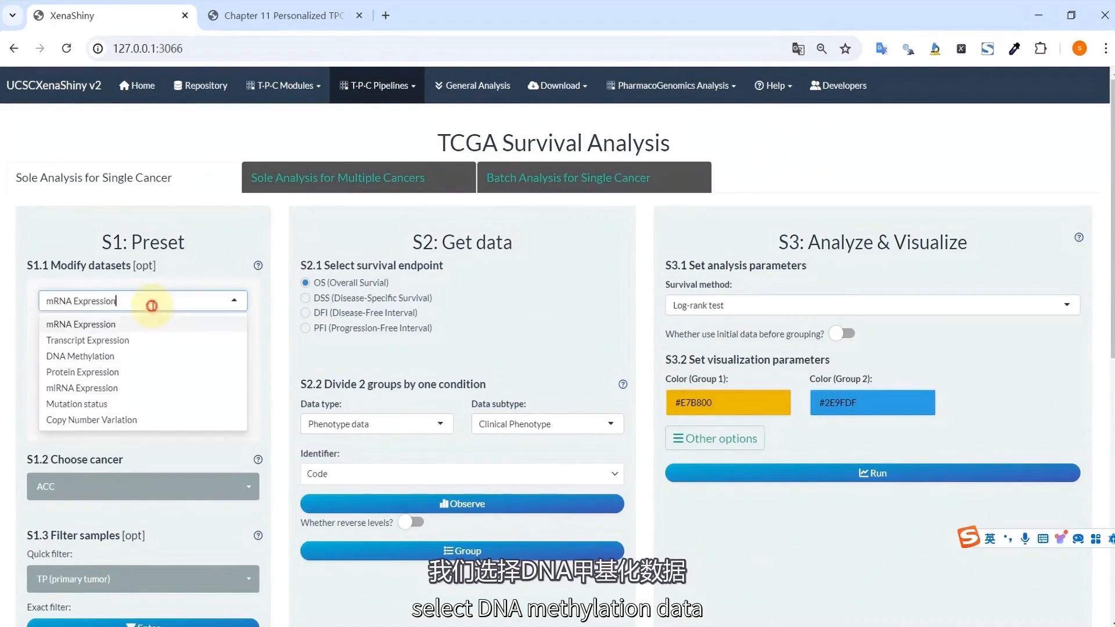
click(140, 353)
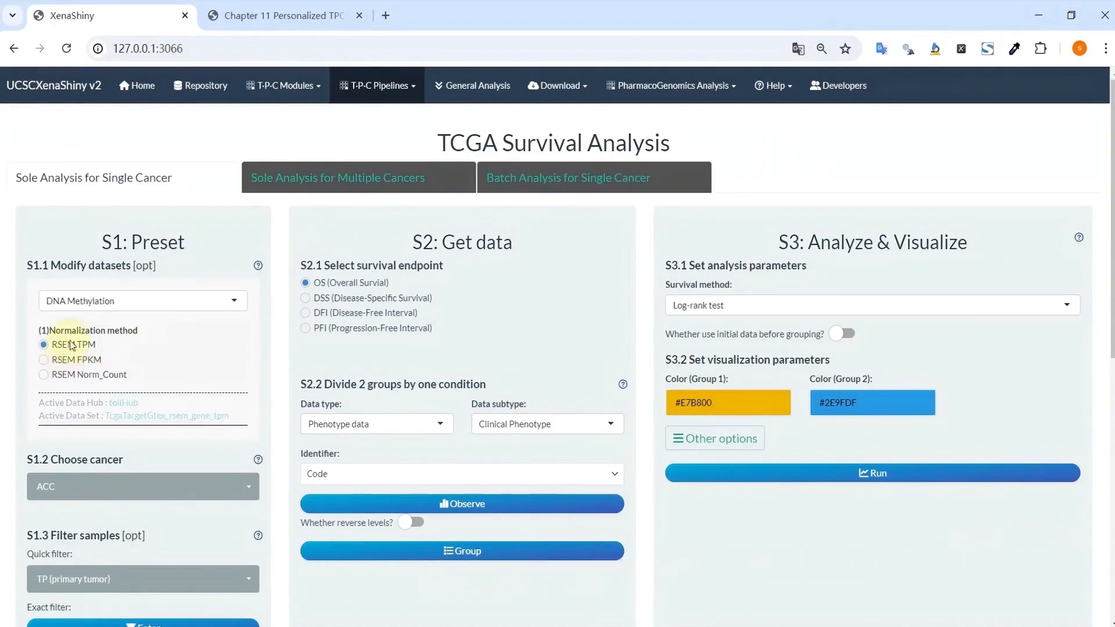
click(109, 349)
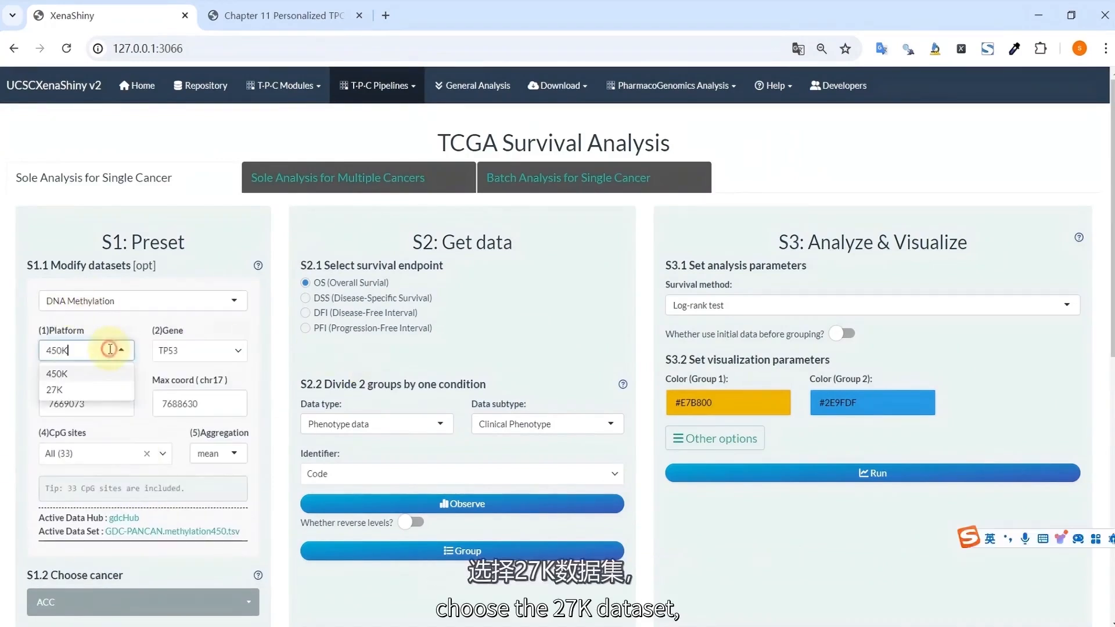
click(84, 389)
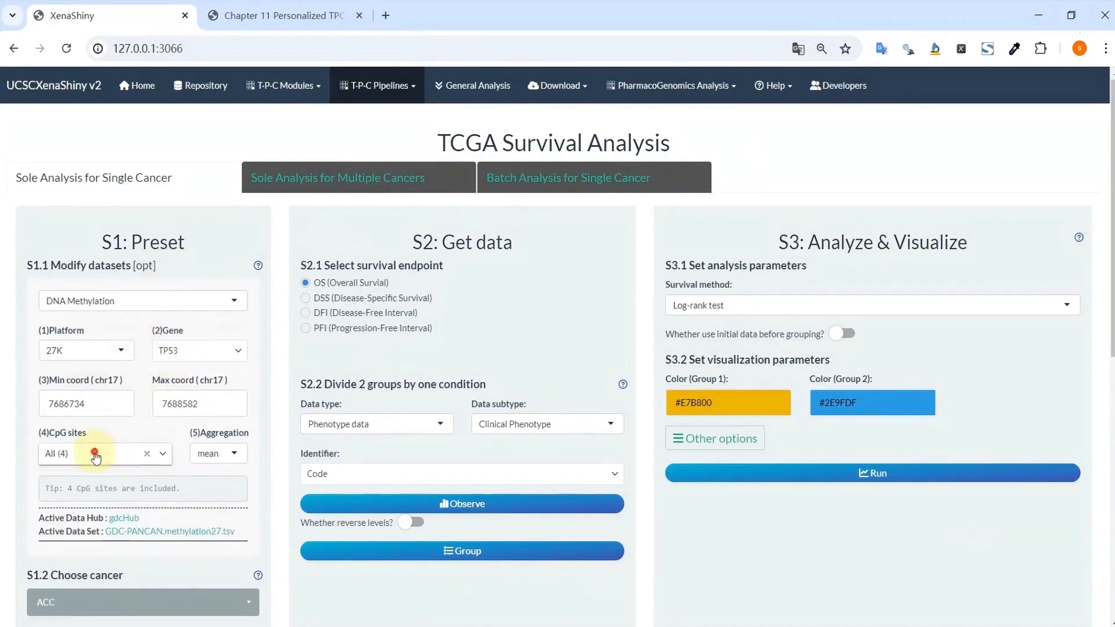
Restrict the TP53 methylation CpG sites to cg15206330 only
click(113, 454)
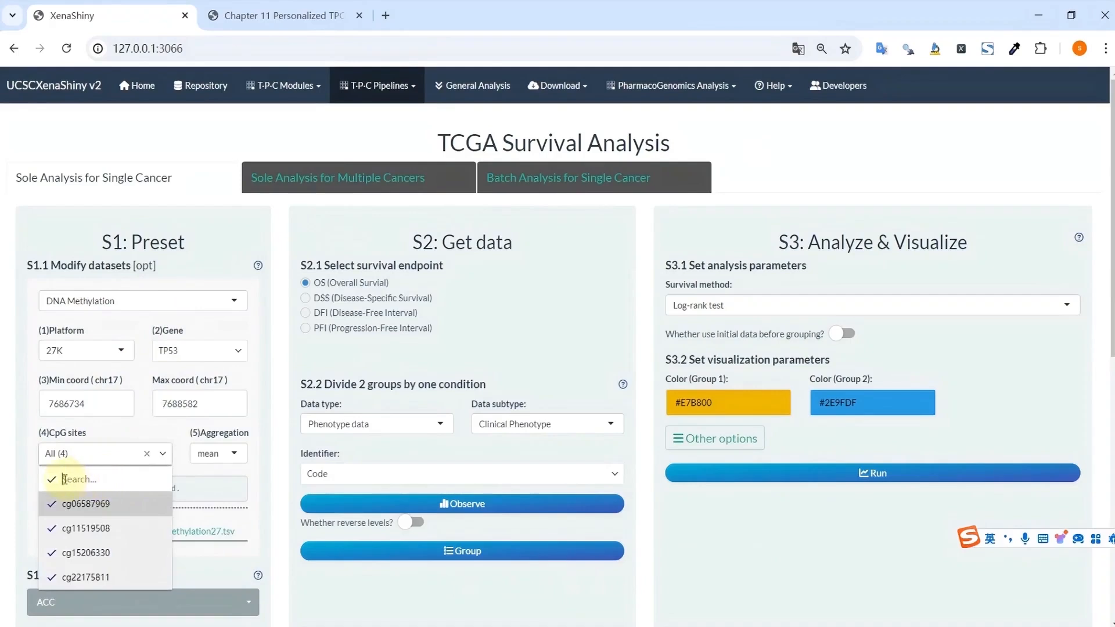
click(51, 480)
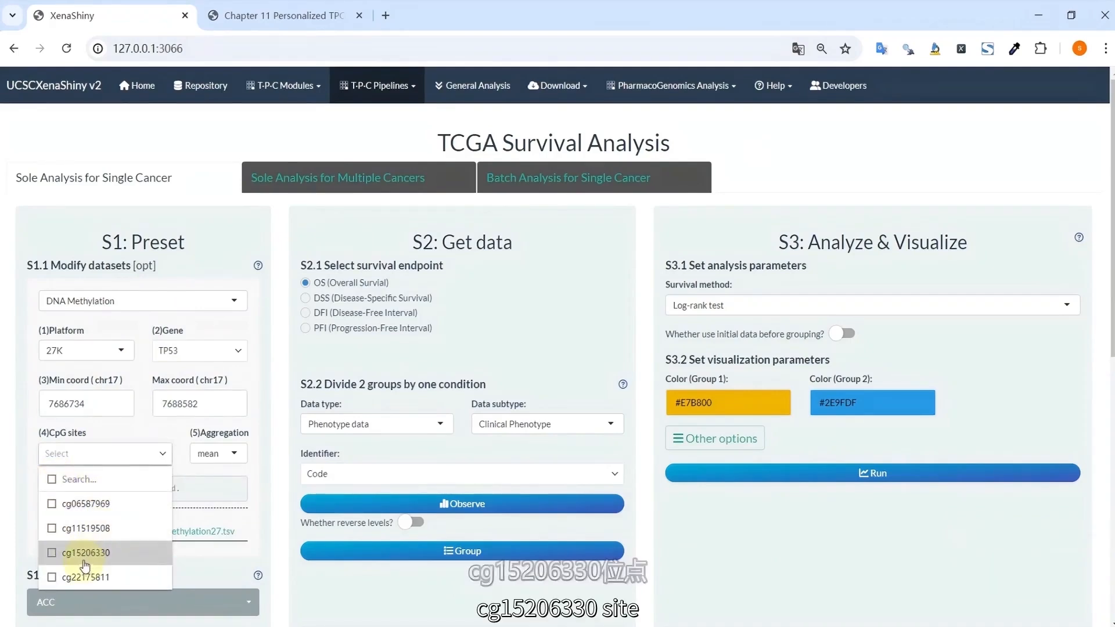
click(84, 562)
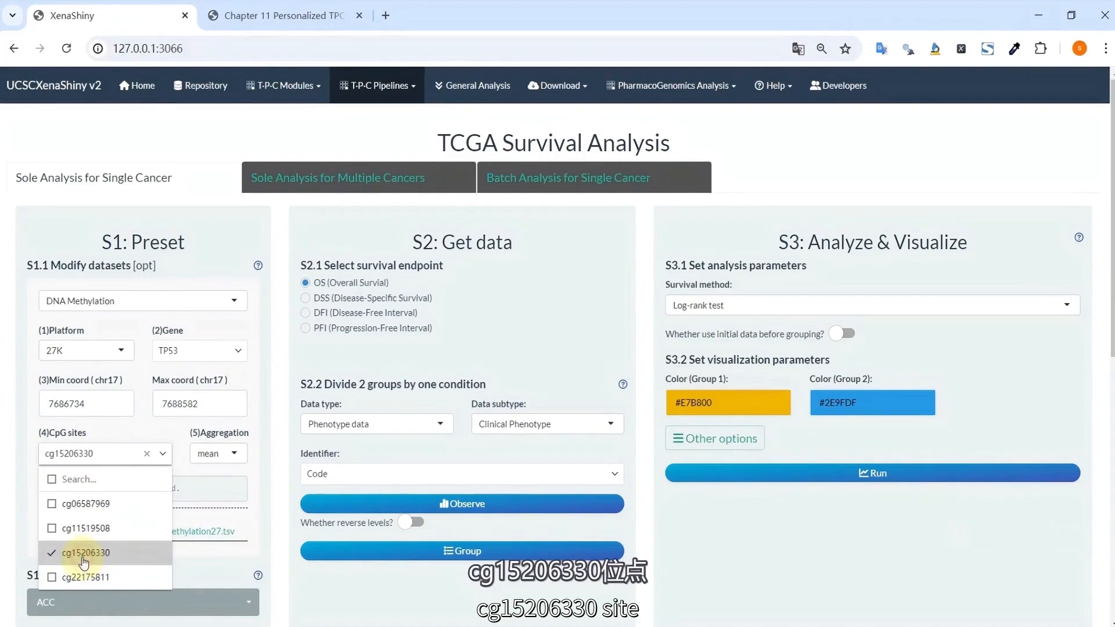
click(144, 431)
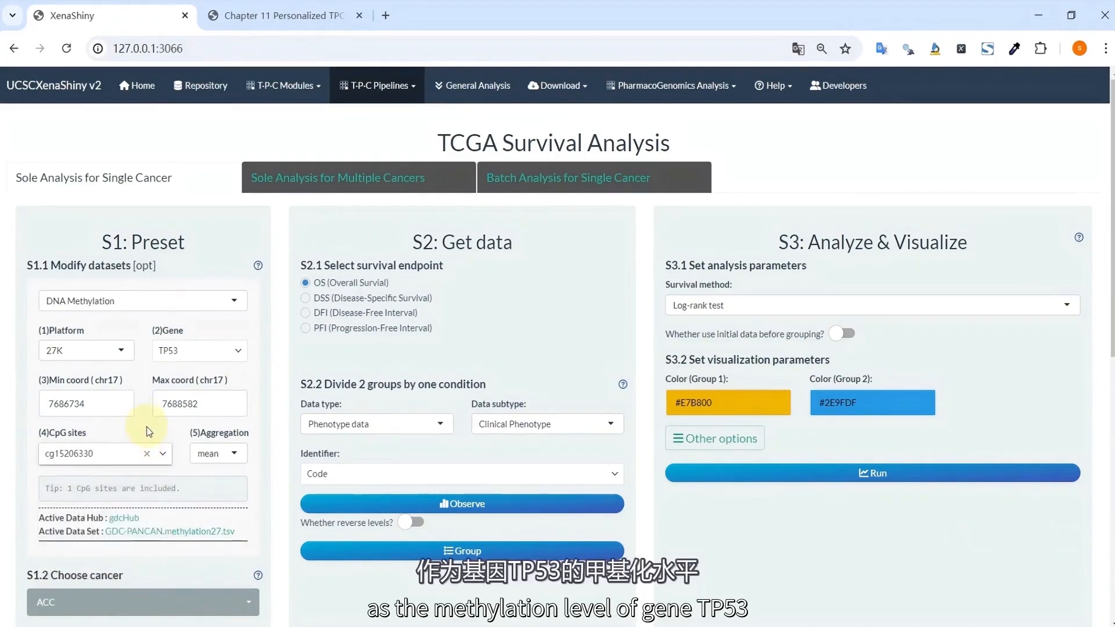
Choose BRCA as the cancer for the survival analysis
scroll(149, 431, down, 1)
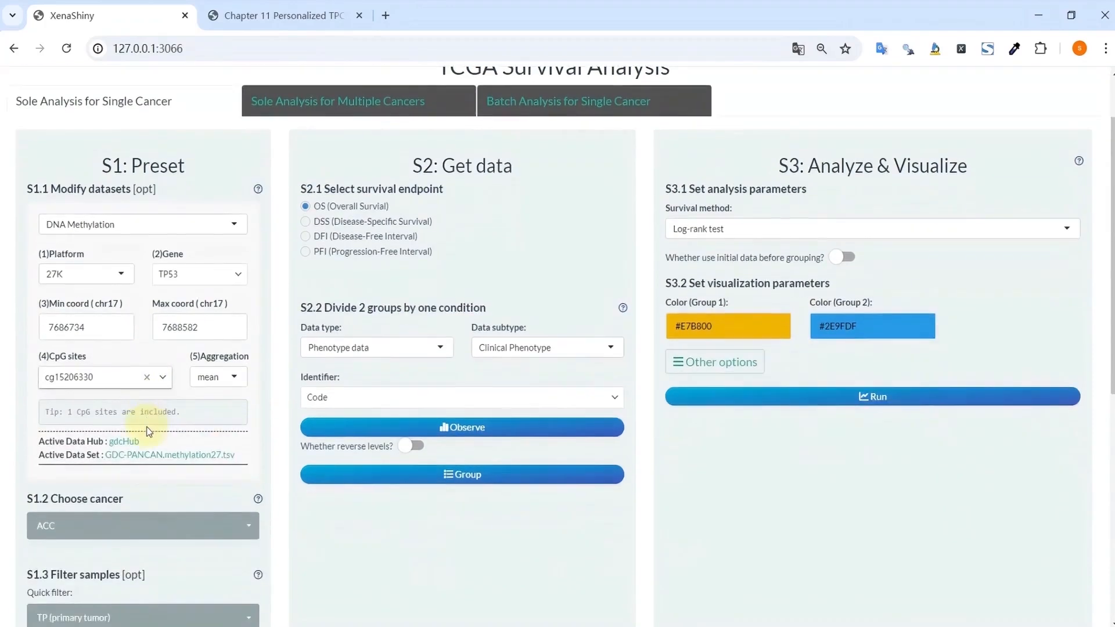
scroll(150, 431, down, 1)
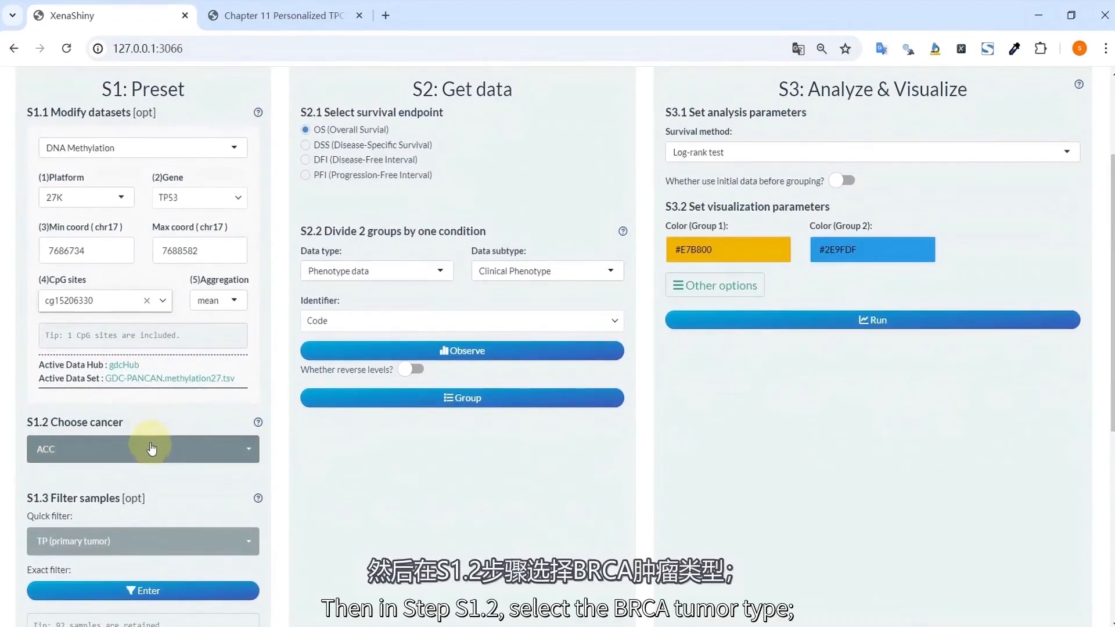
click(144, 454)
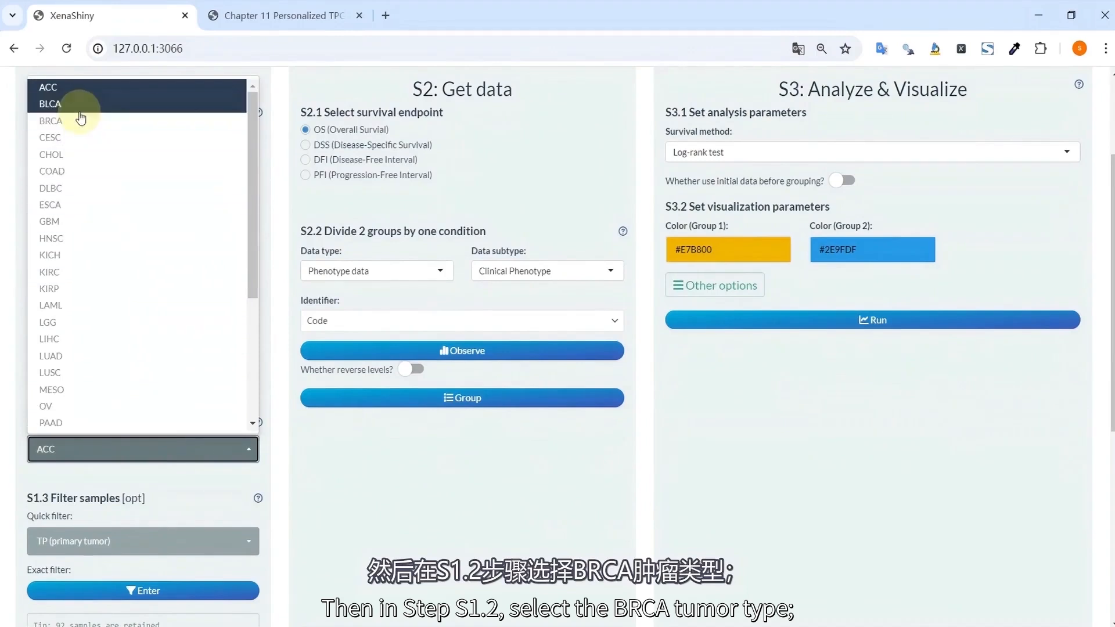
click(81, 121)
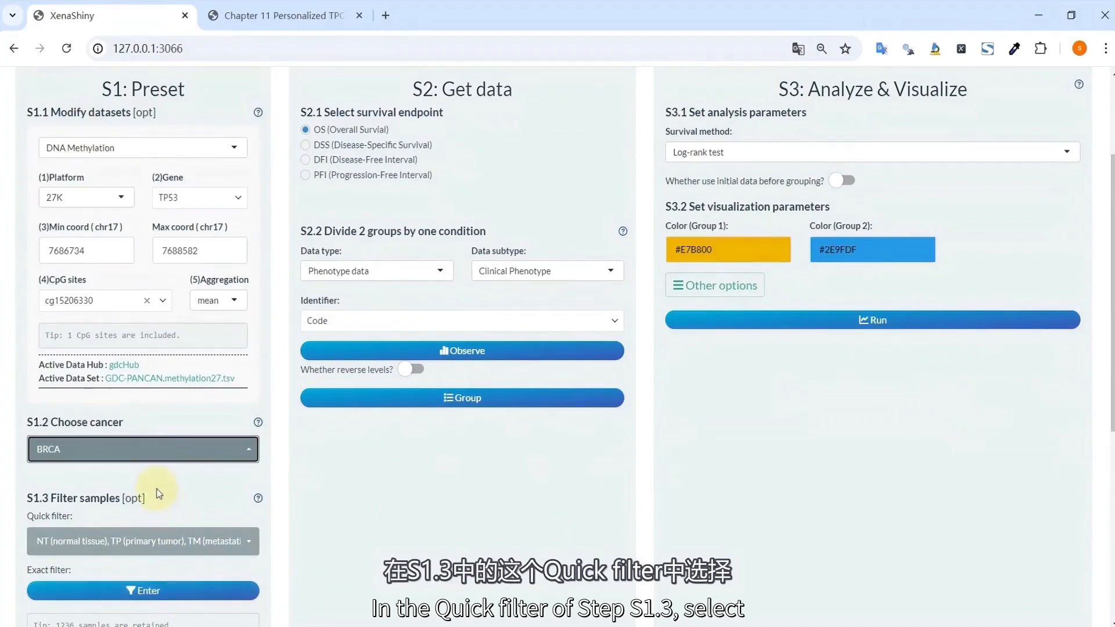
Exclude normal tissue from the quick sample filter, keeping TP (primary tumor) and TM (metastatic tumor)
scroll(165, 493, down, 1)
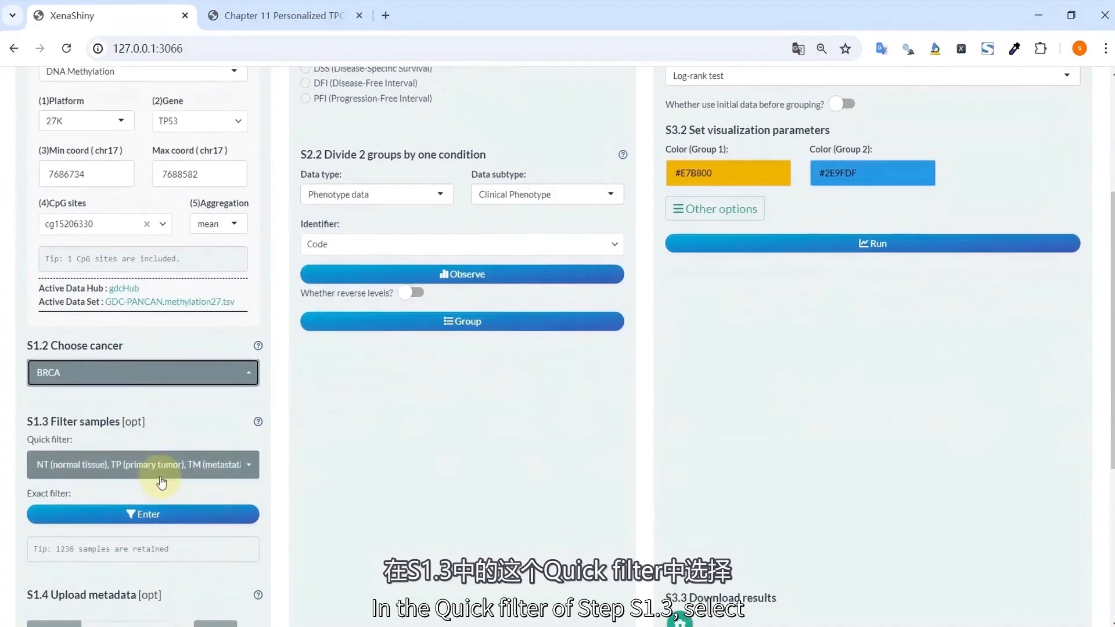
click(156, 465)
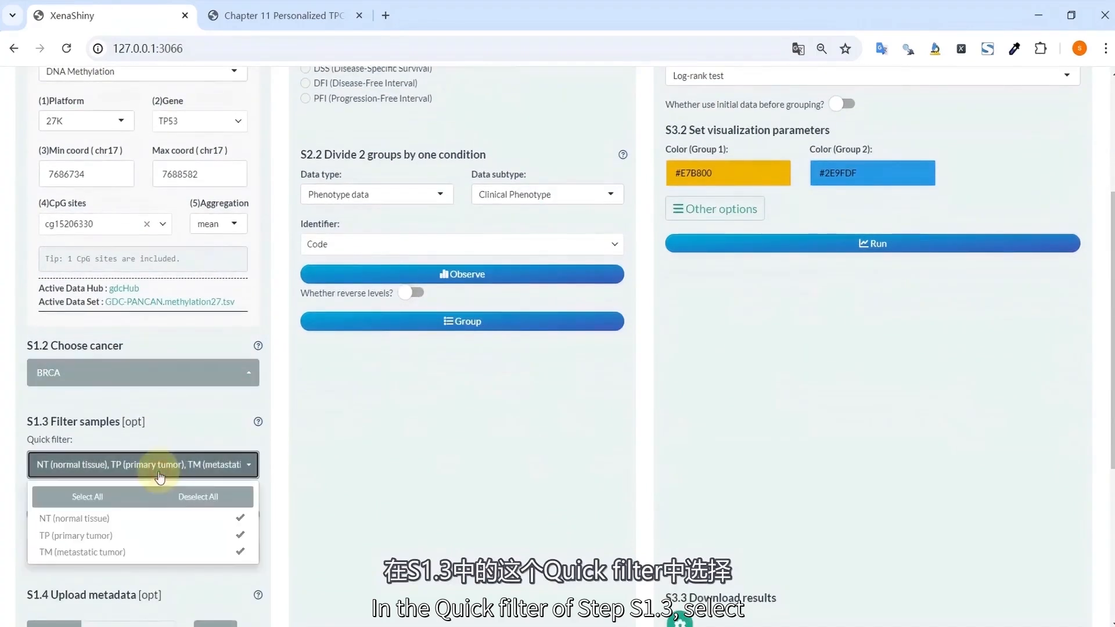
click(186, 501)
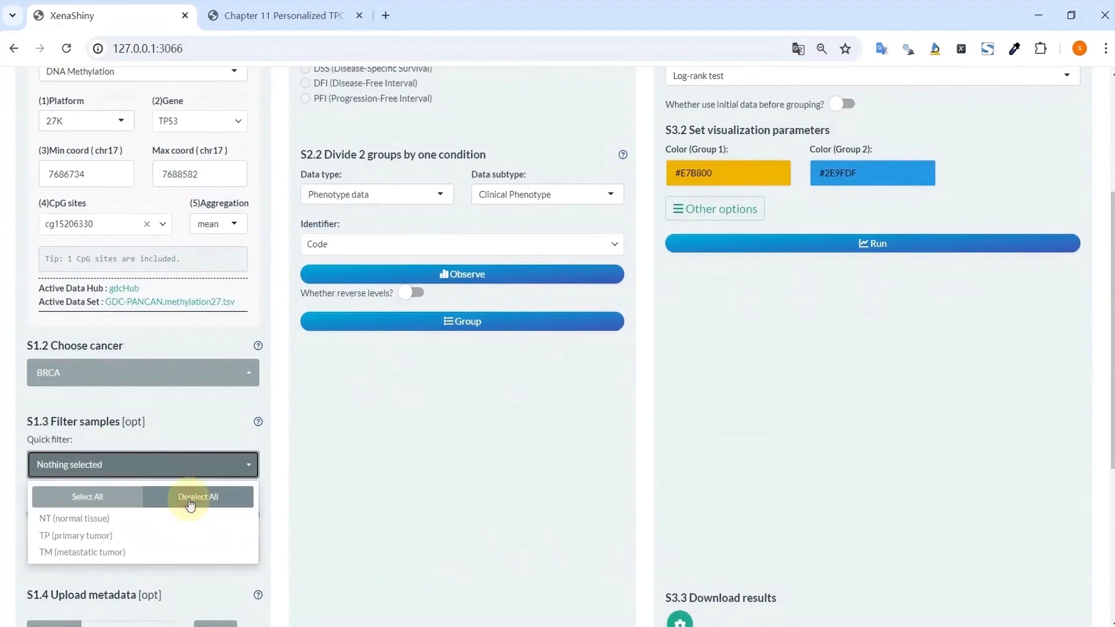
click(81, 497)
click(116, 518)
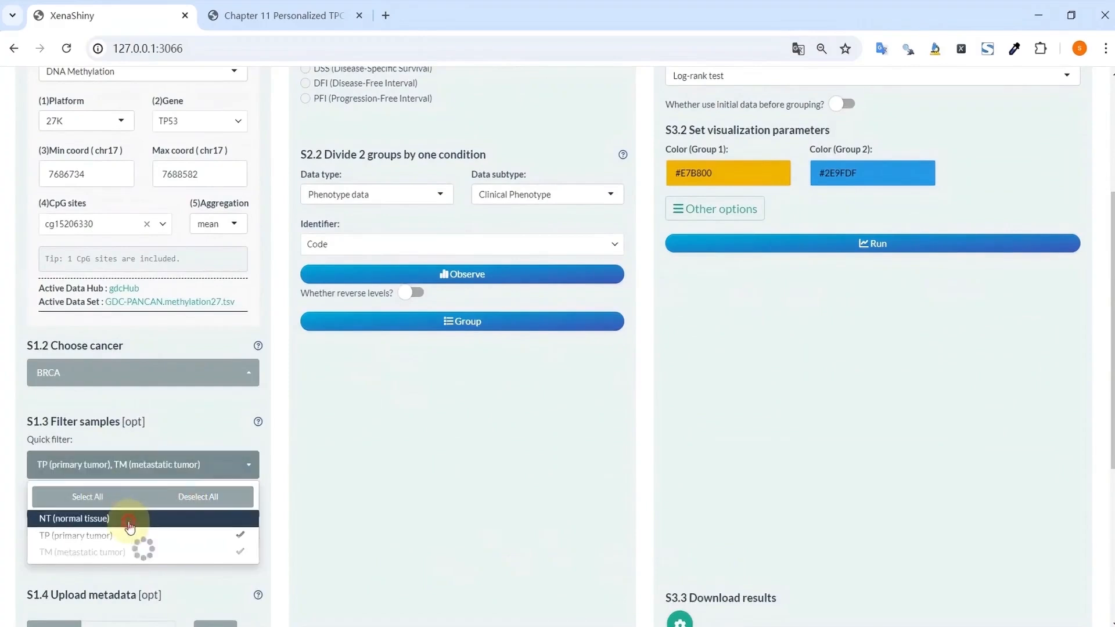
click(176, 438)
scroll(193, 443, down, 2)
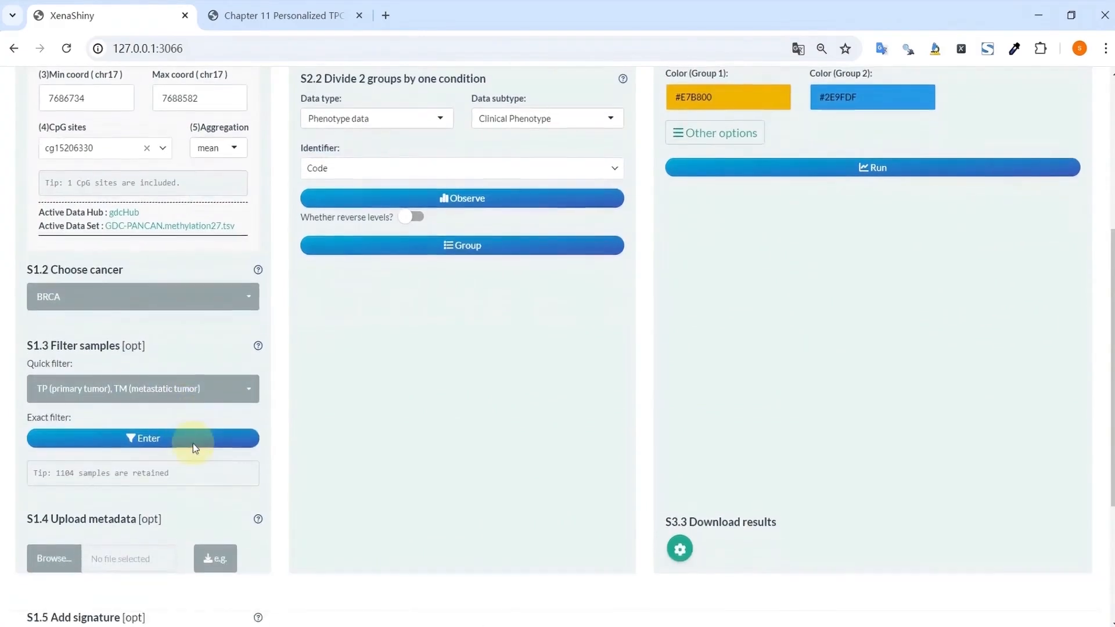
Set the grouping condition to the DNA Methylation molecular profile of TP53 and observe its distribution
scroll(193, 444, up, 5)
scroll(193, 443, up, 1)
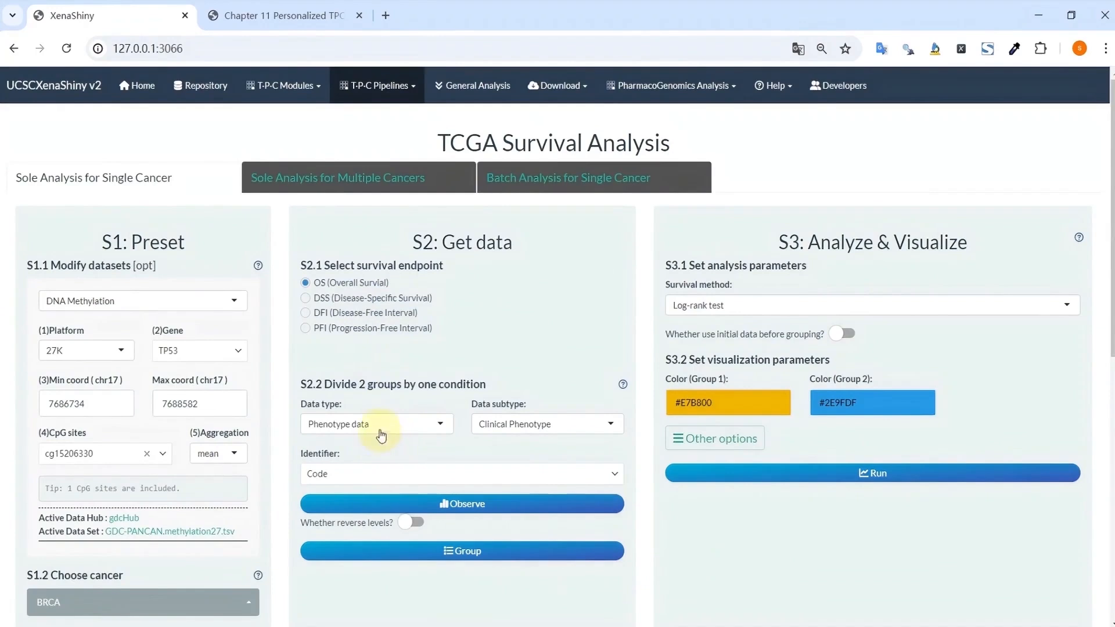
click(377, 427)
click(372, 448)
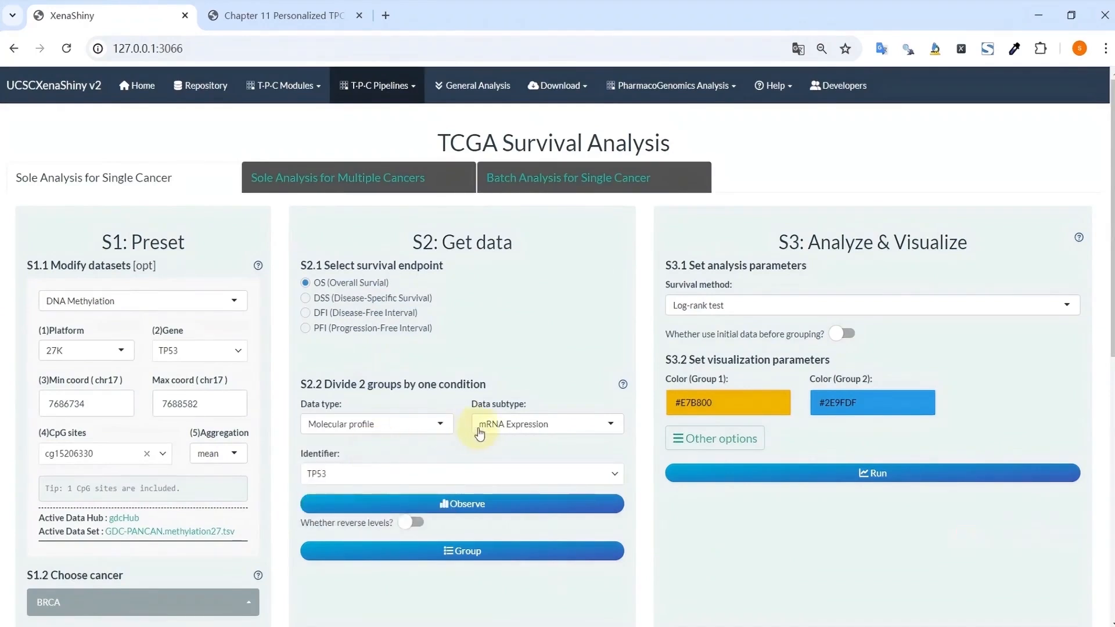
click(481, 430)
click(496, 482)
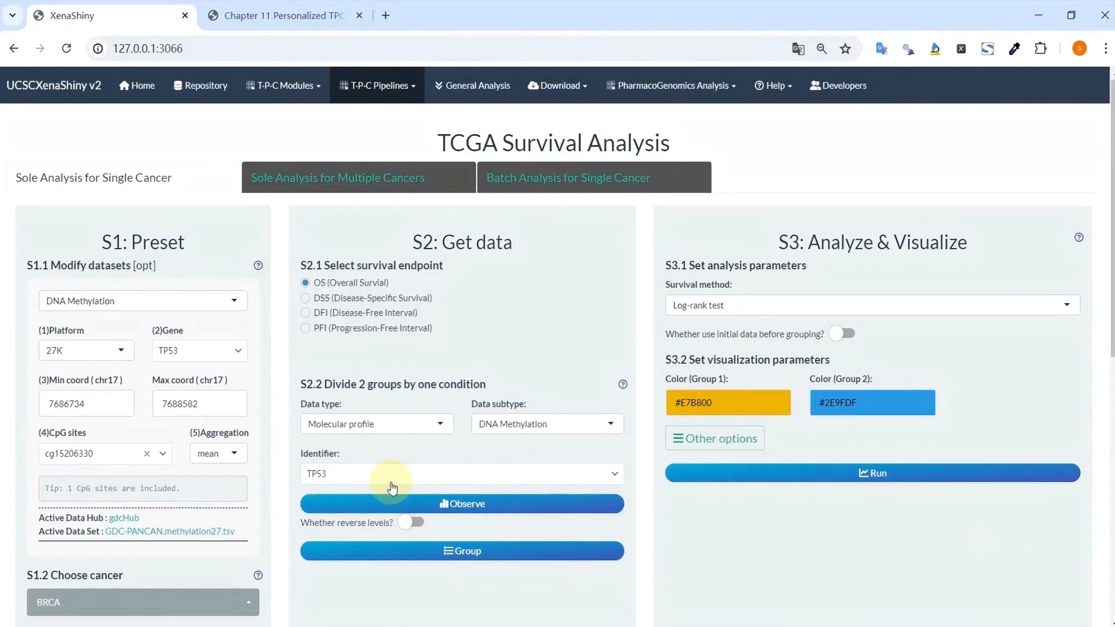
click(393, 503)
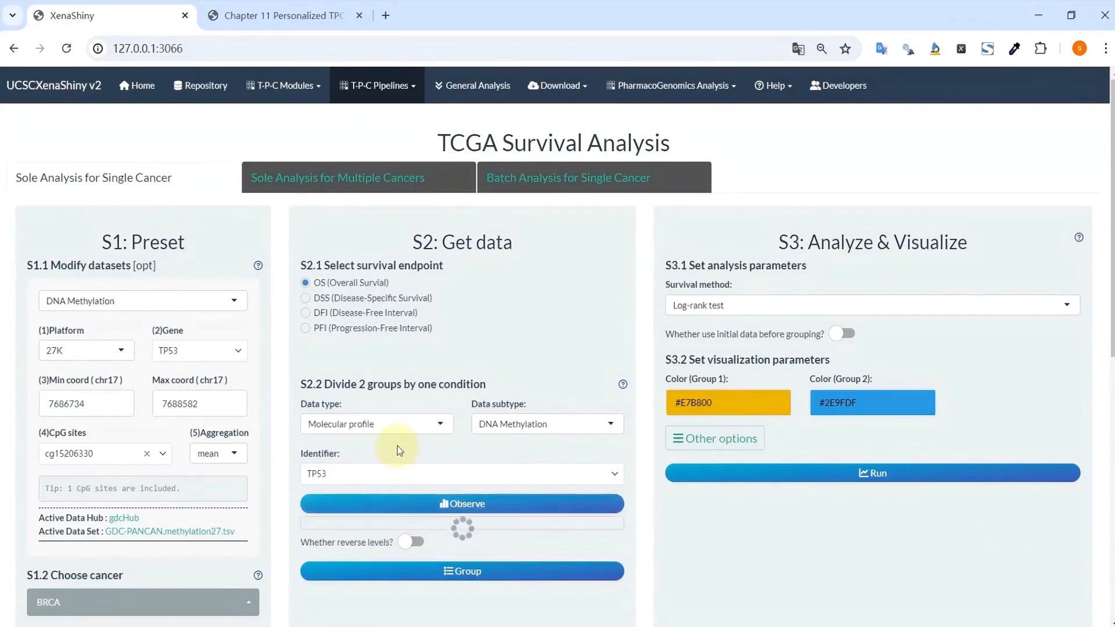
Rename the first TP53 methylation group, with a maximum of 0.5, as Low-Beta
scroll(397, 446, down, 3)
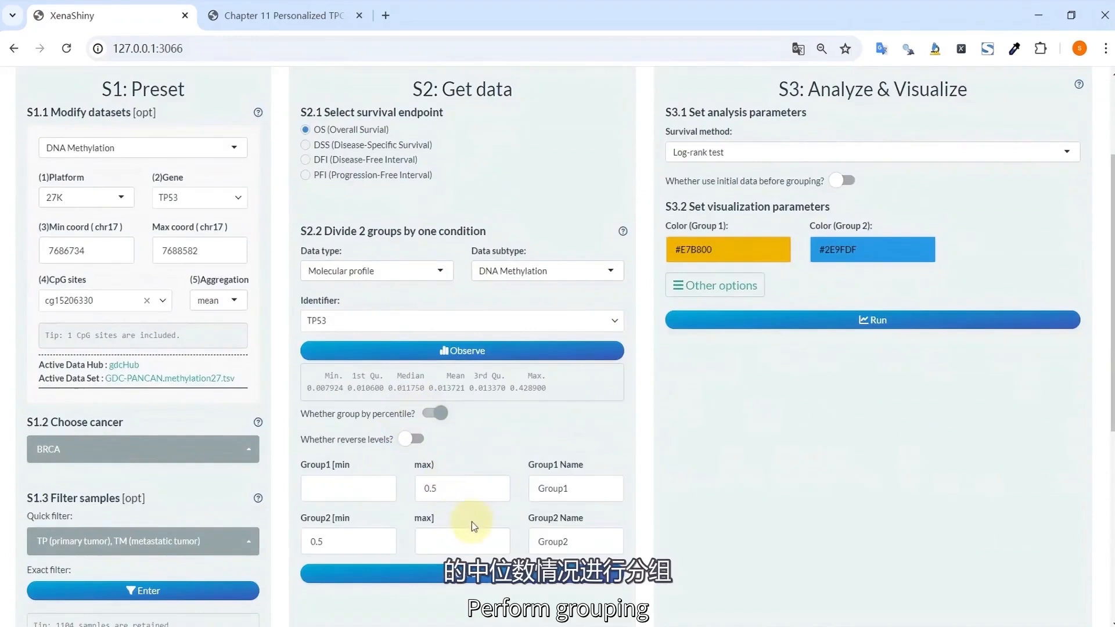
double_click(544, 489)
key(BackSpace)
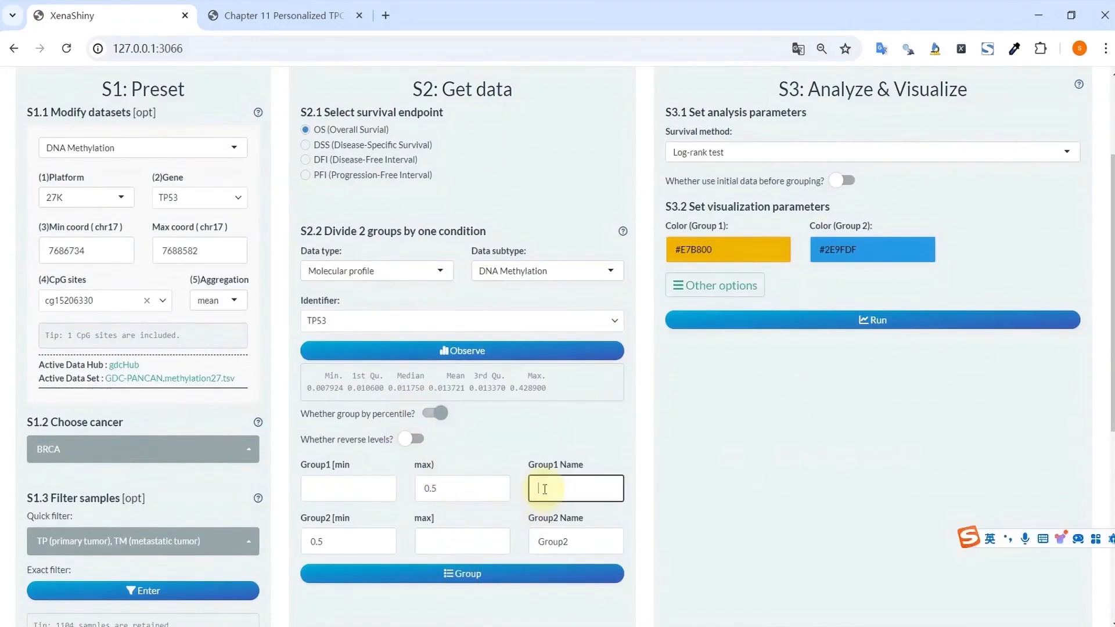
text(High-M)
key(BackSpace)
text(Beta)
double_click(544, 491)
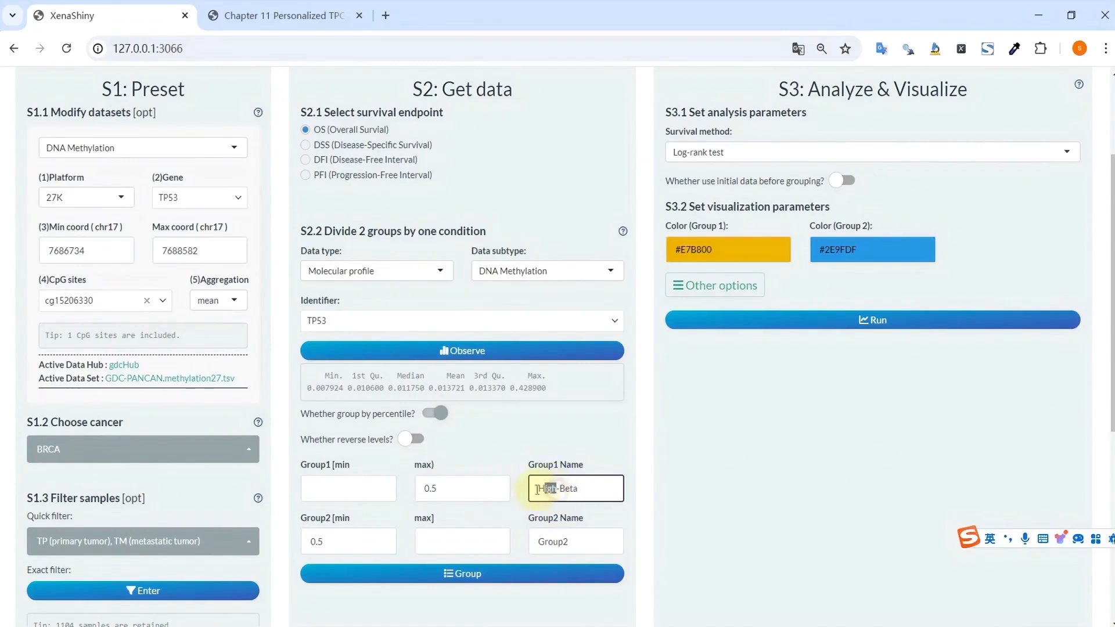
text(Low)
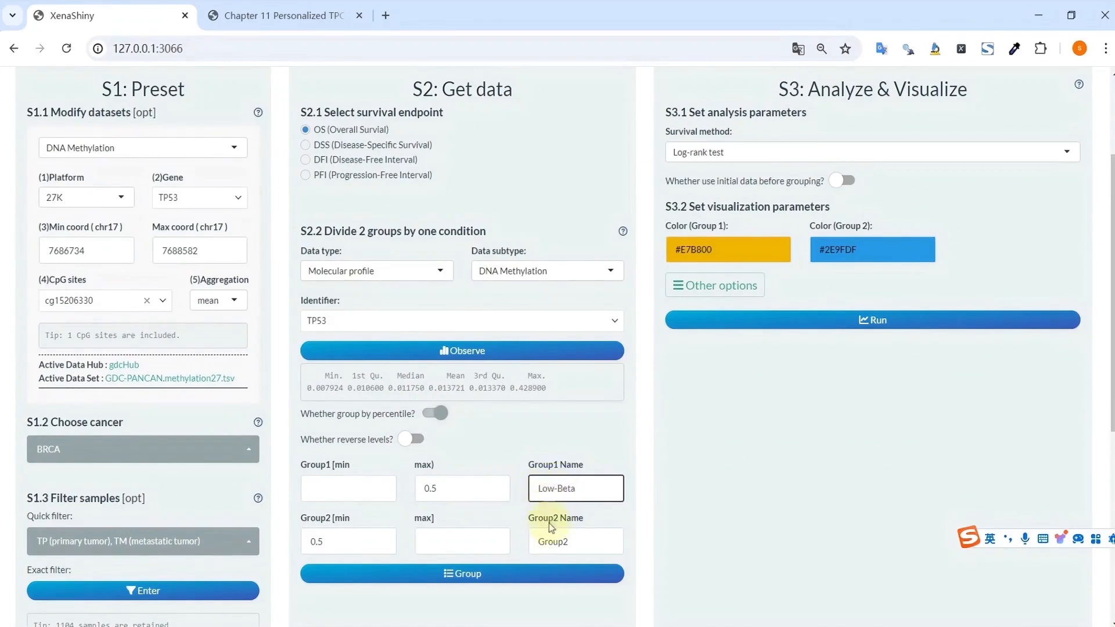
Rename the second methylation group as High-Beta and apply the percentile grouping
double_click(557, 540)
text(High)
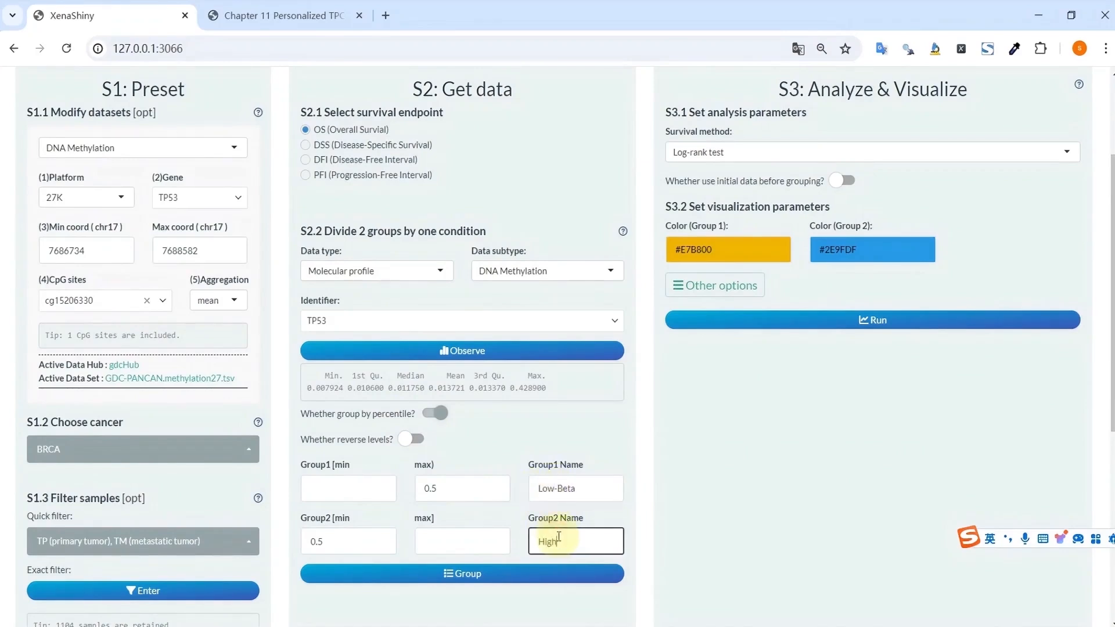
text(-Btea)
key(BackSpace)
text(eta)
click(498, 521)
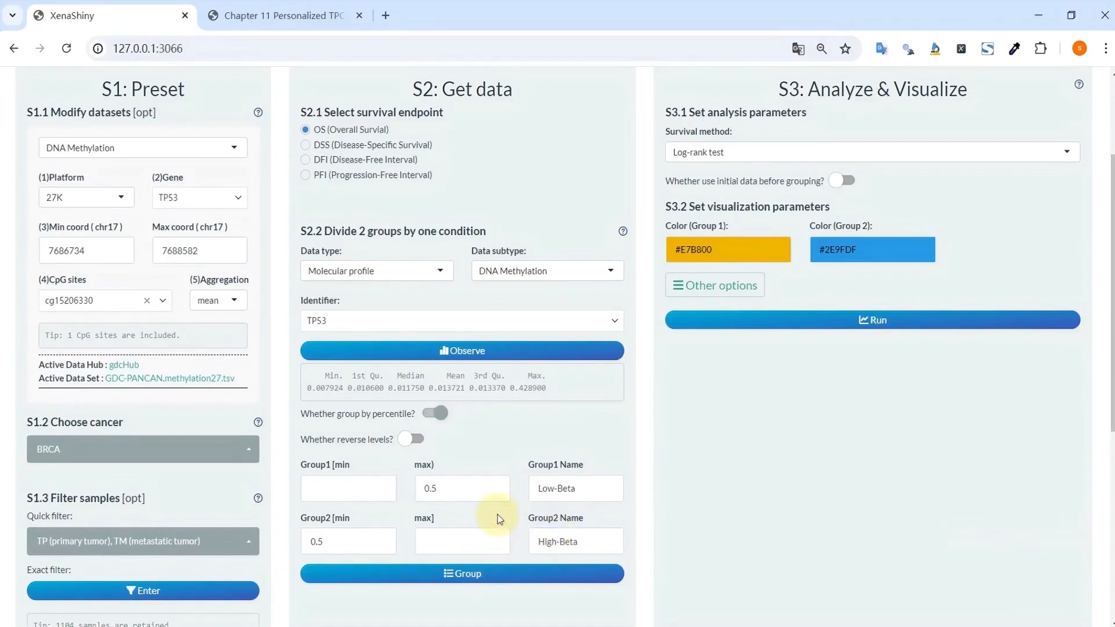
scroll(497, 517, down, 2)
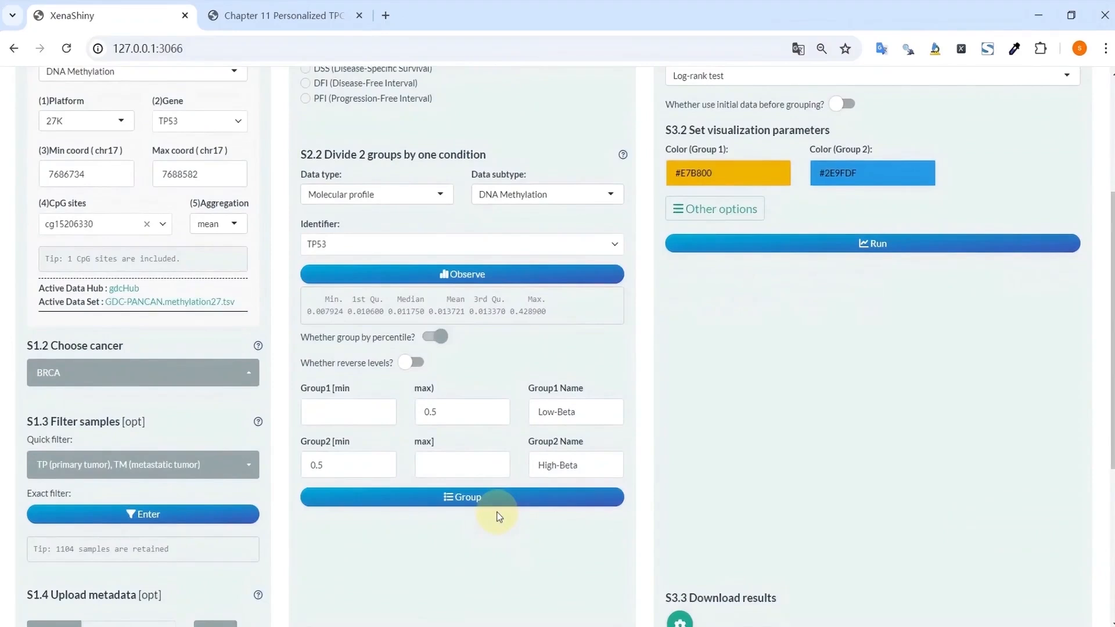
click(460, 502)
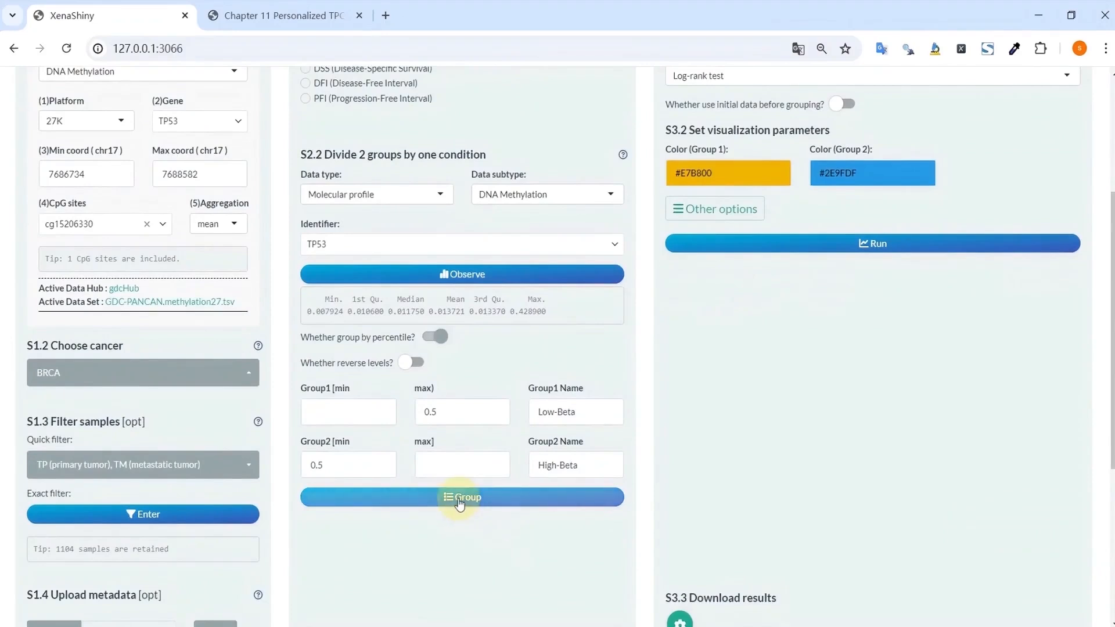
Display the confidence interval as YES(step) and run the log-rank survival analysis
scroll(468, 508, up, 2)
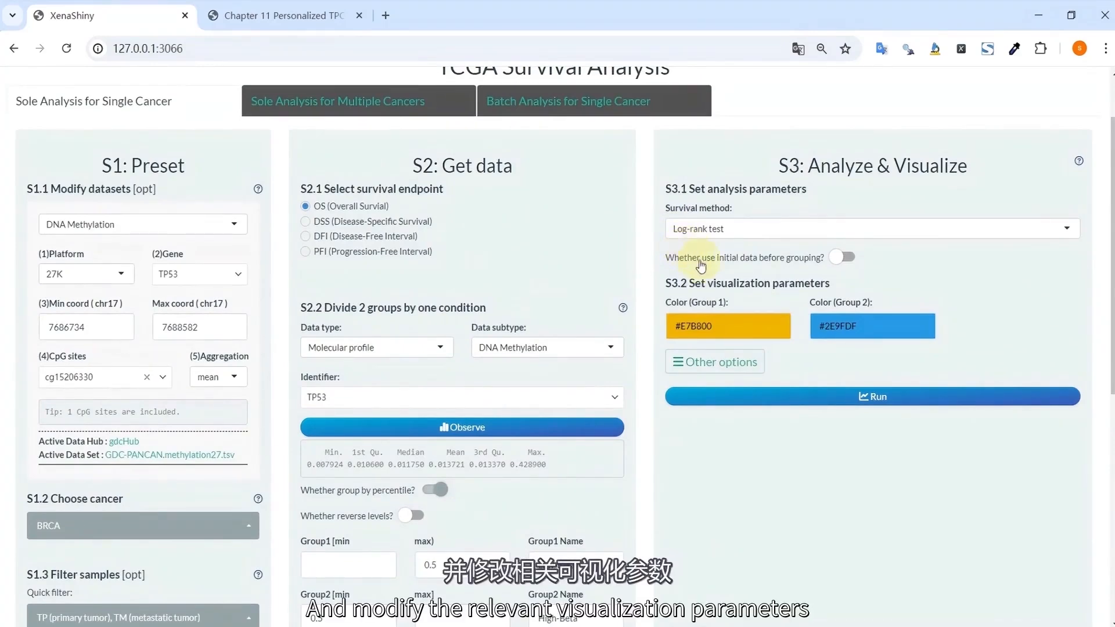
click(741, 362)
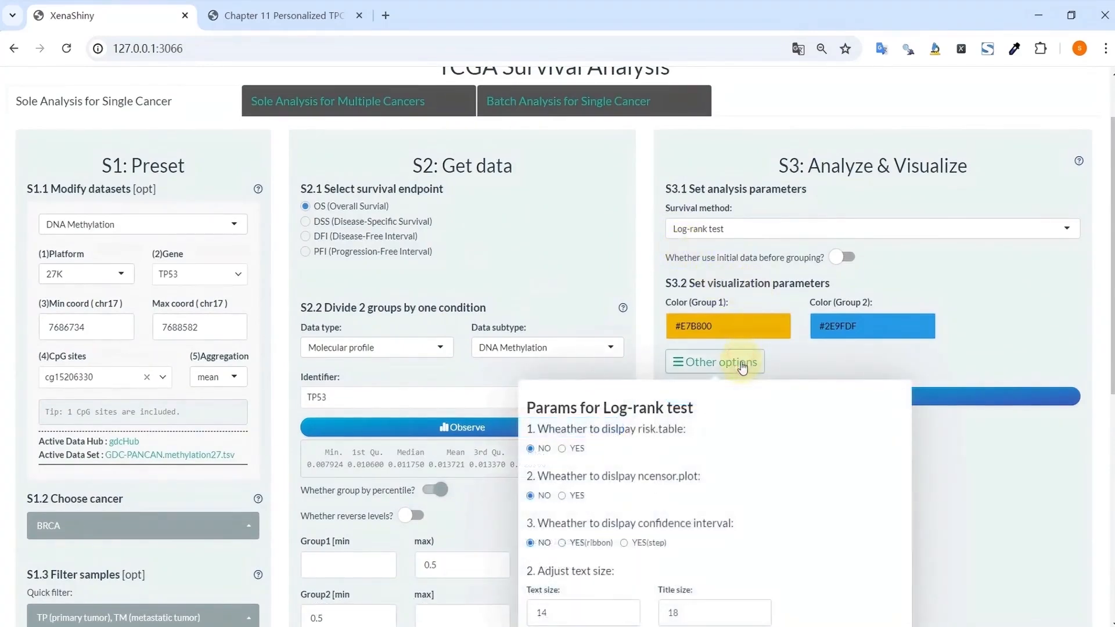
scroll(581, 441, down, 1)
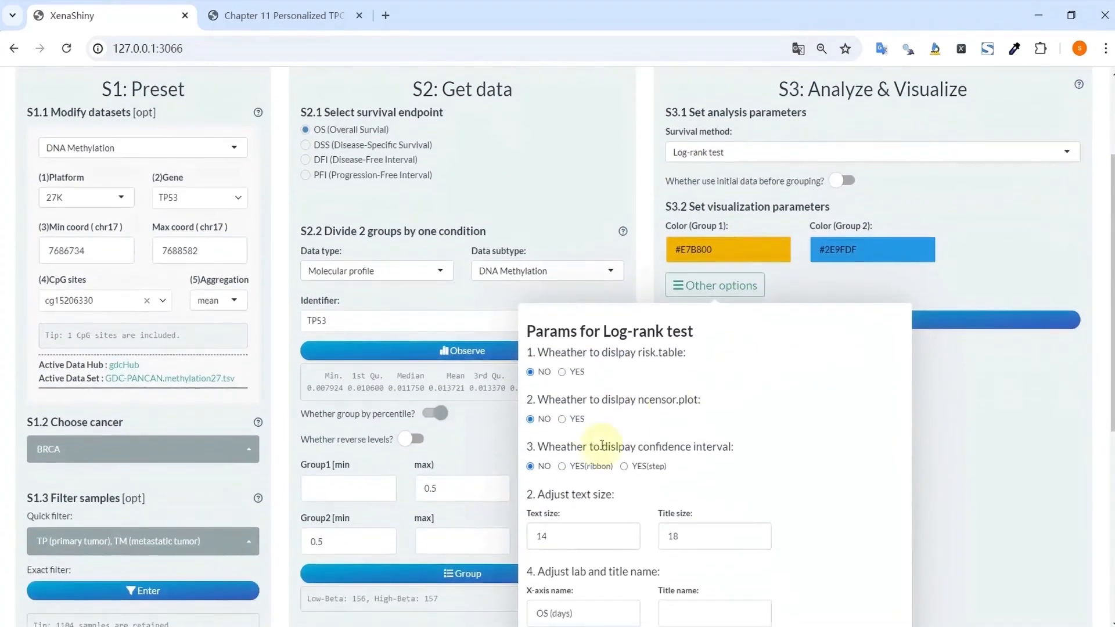
click(624, 466)
click(789, 287)
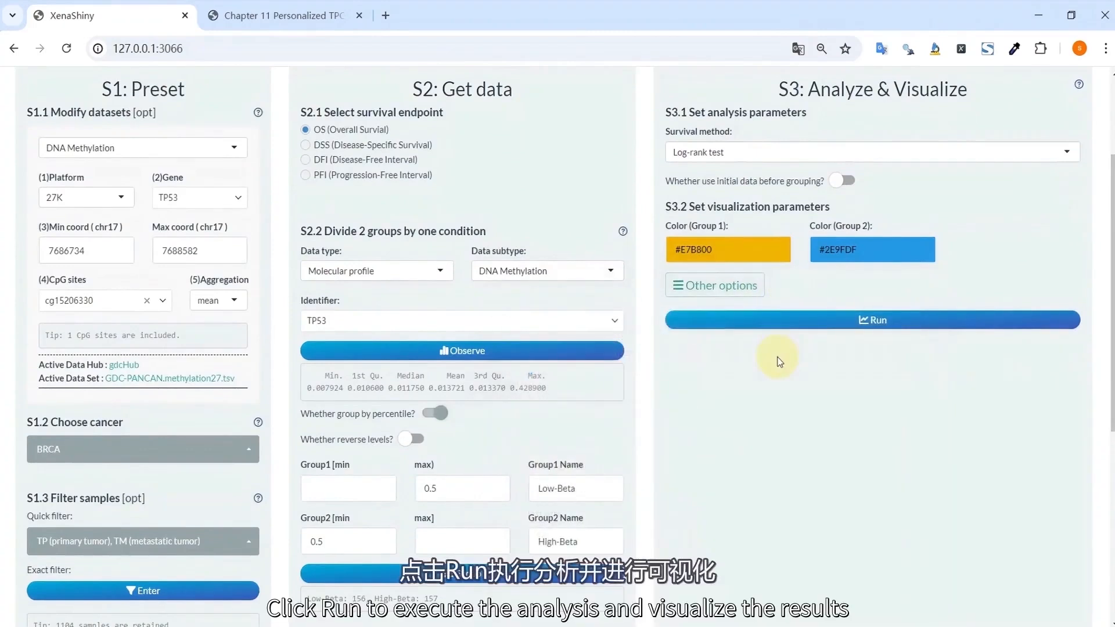
click(775, 327)
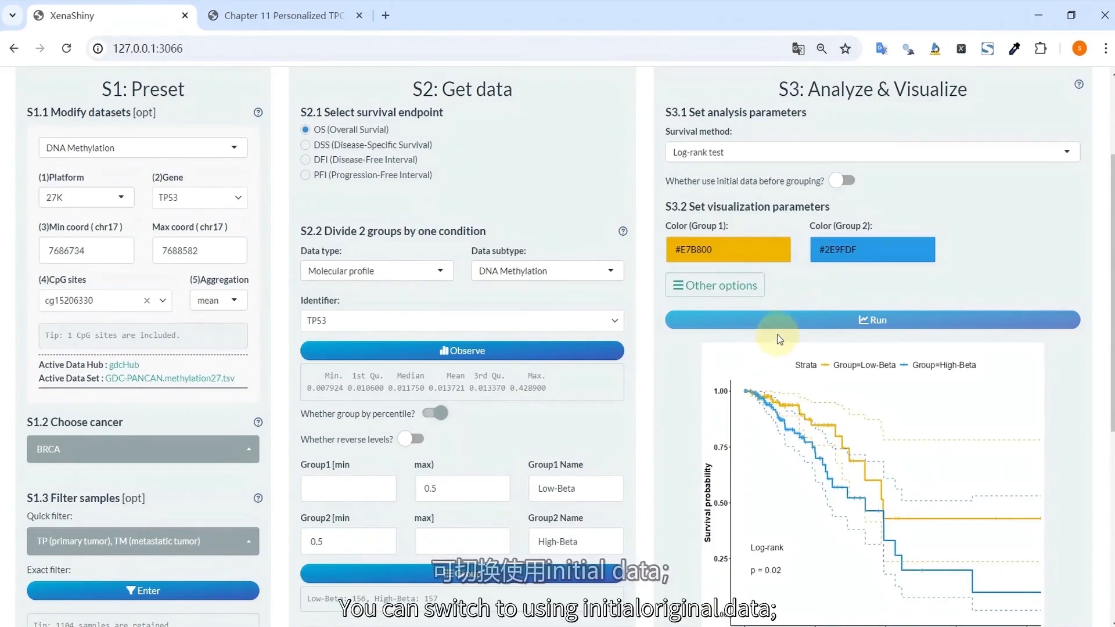
Enable using the initial data before grouping and rerun the log-rank survival analysis
click(846, 183)
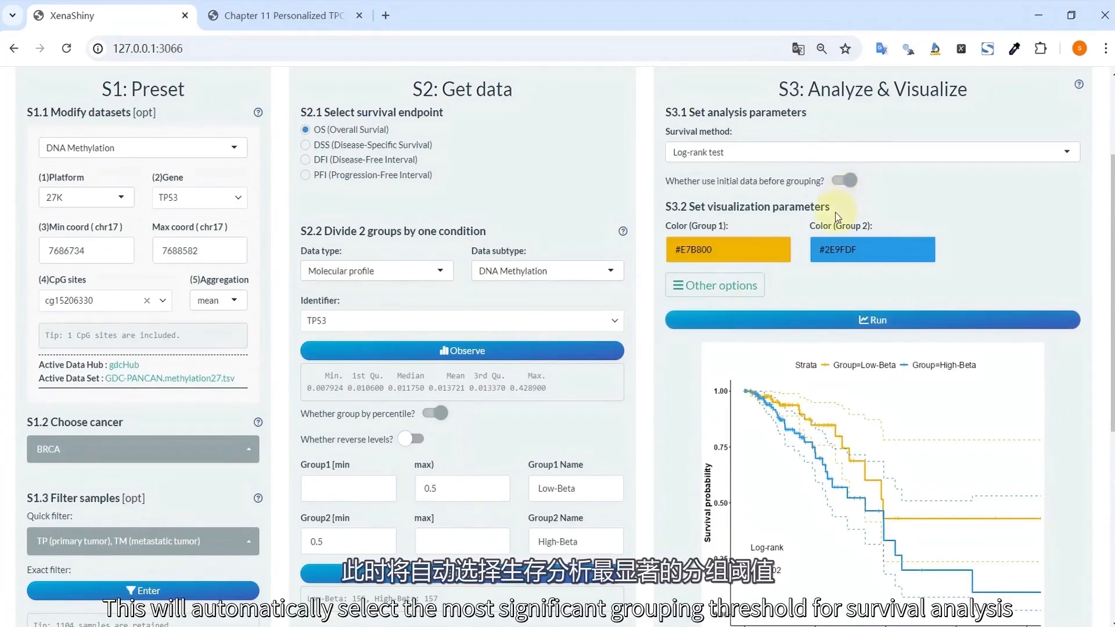
click(827, 317)
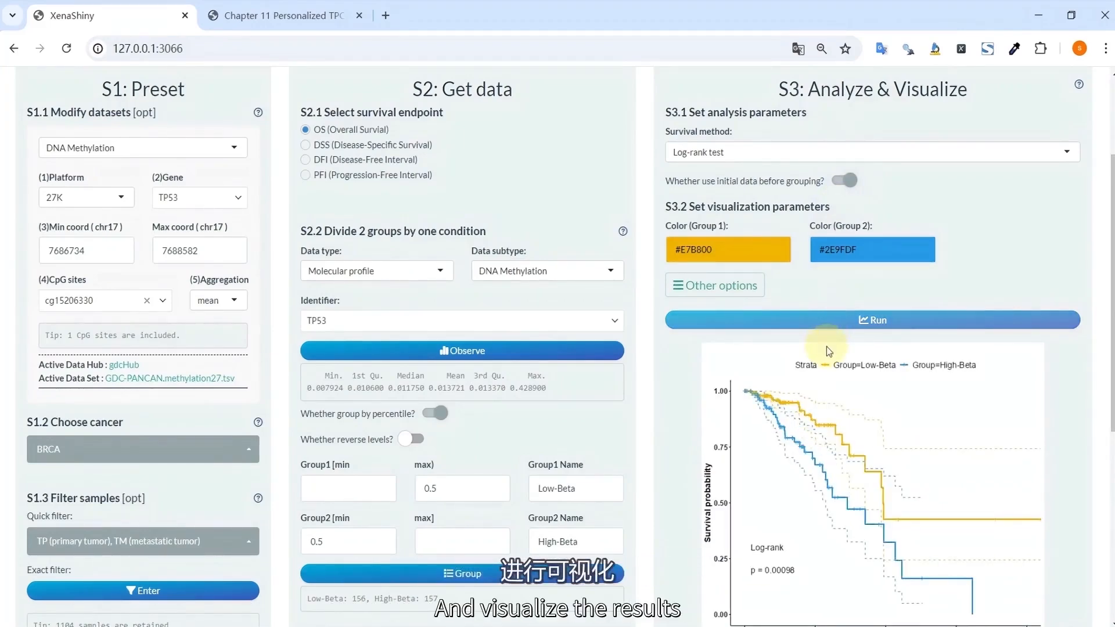
scroll(827, 347, down, 2)
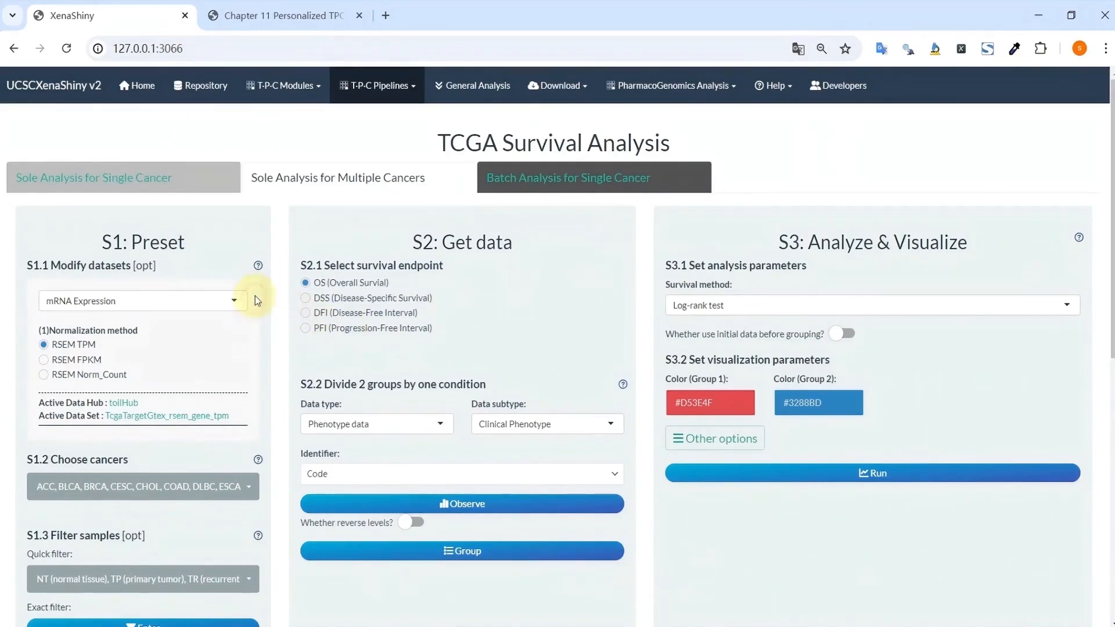
Keep all cancers selected for the multi-cancer survival analysis and restrict the quick sample filter to TP (primary tumor)
scroll(256, 295, down, 1)
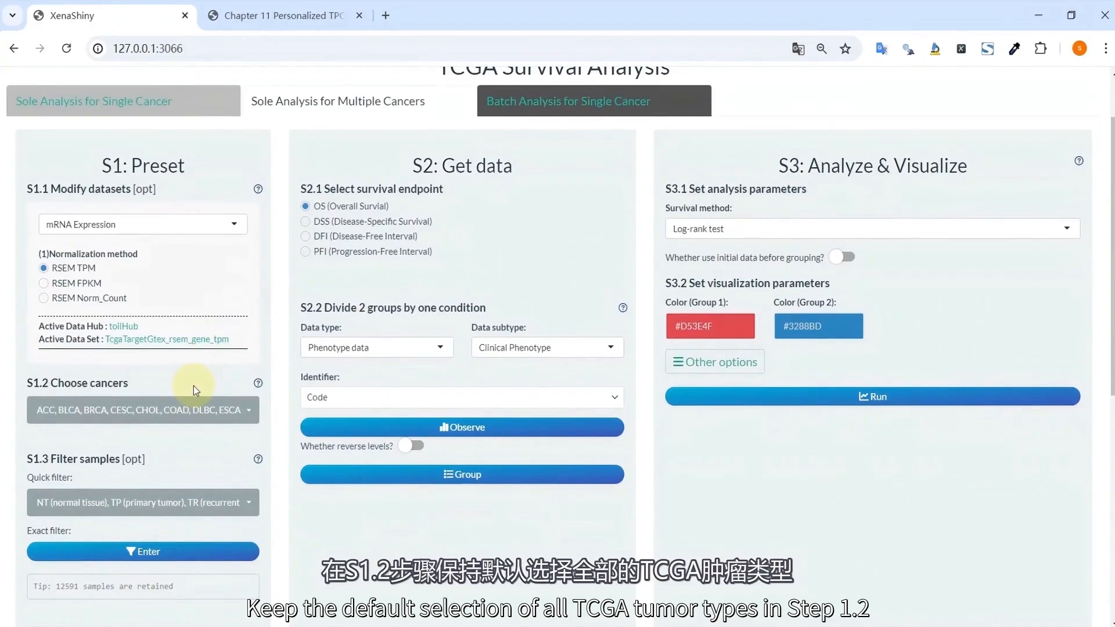
click(184, 412)
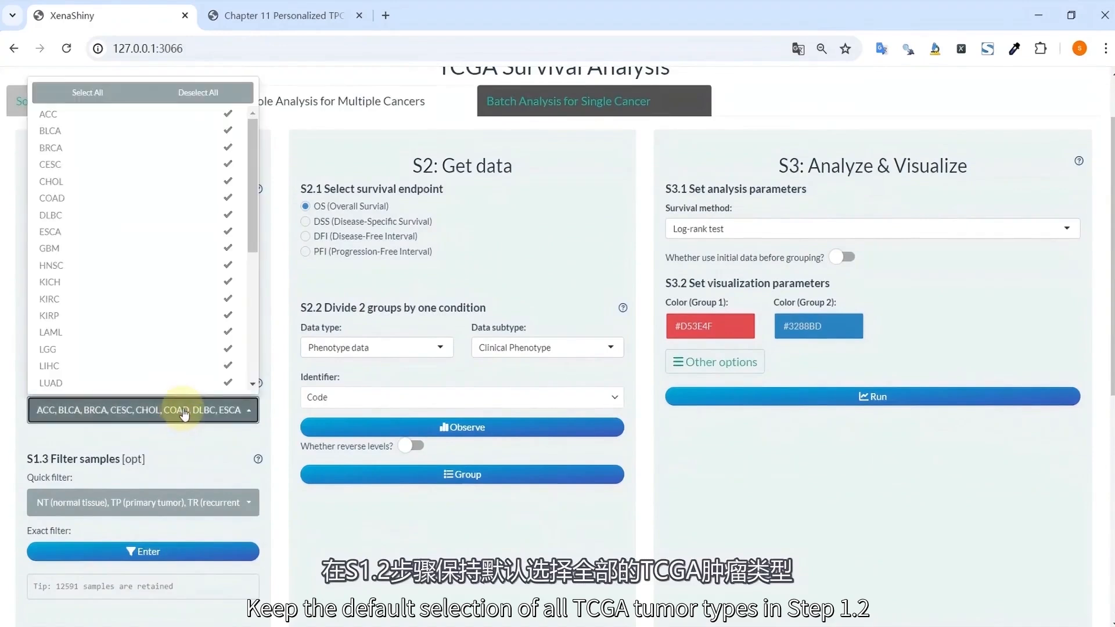
scroll(232, 302, down, 5)
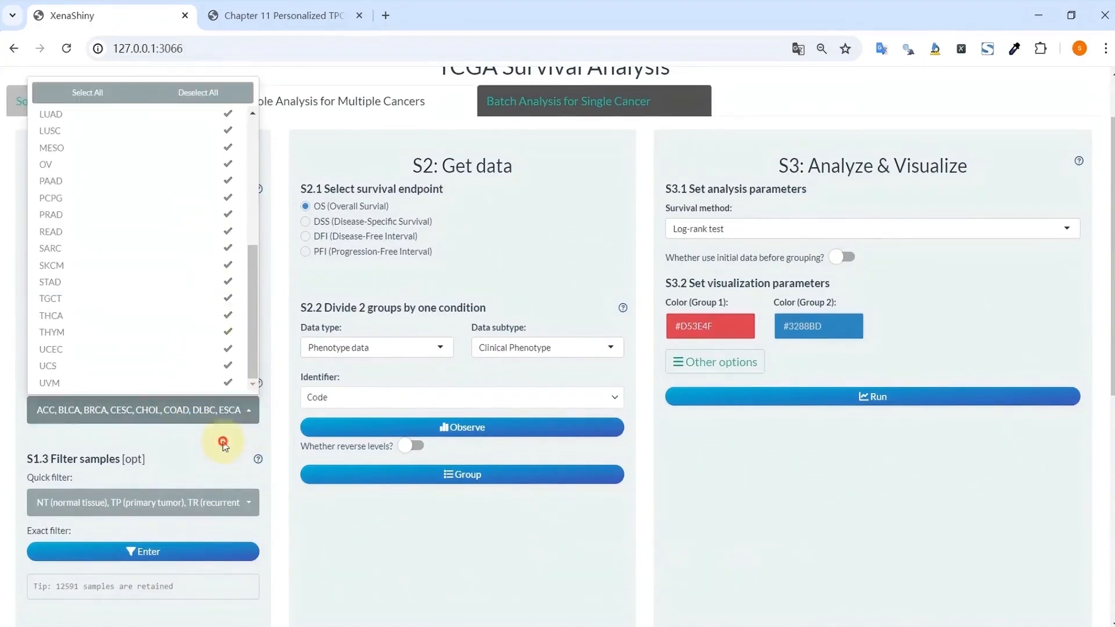
click(224, 444)
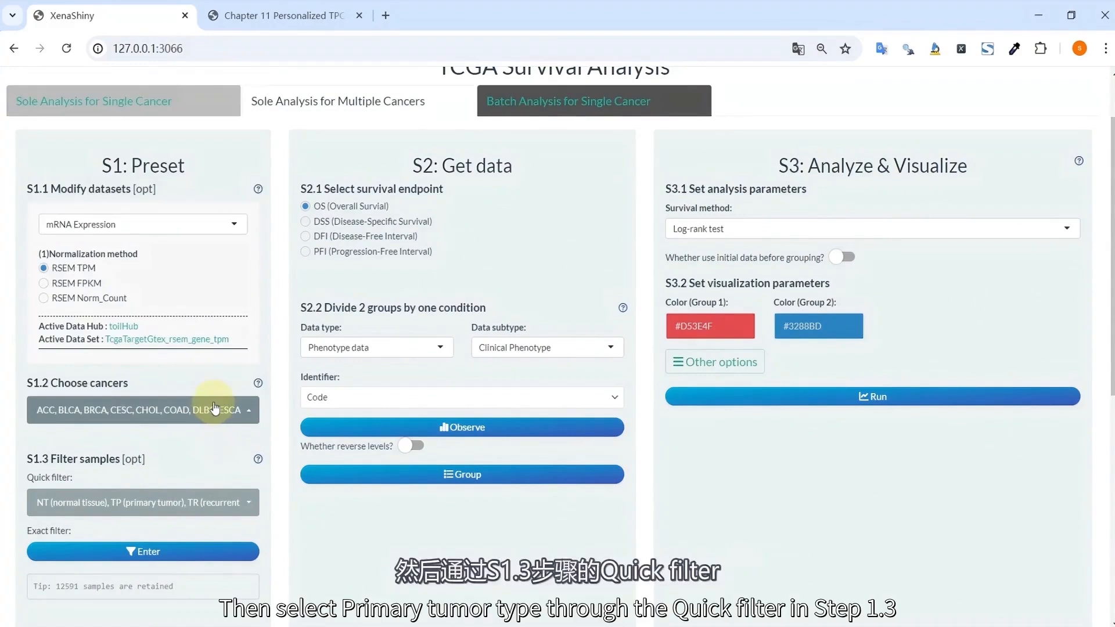
scroll(187, 408, down, 1)
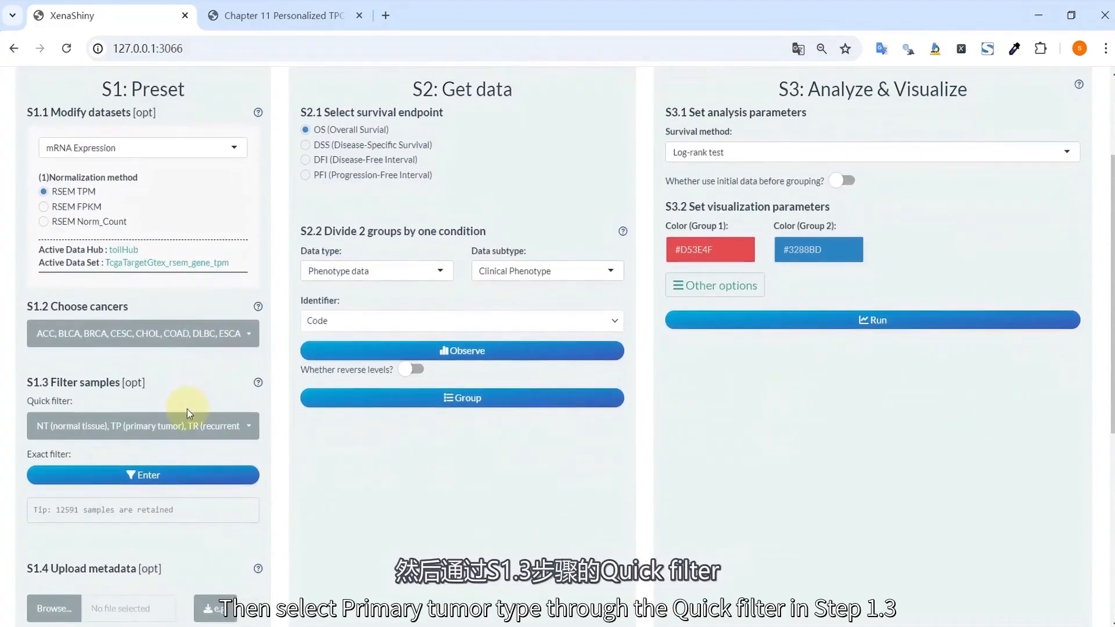
click(179, 427)
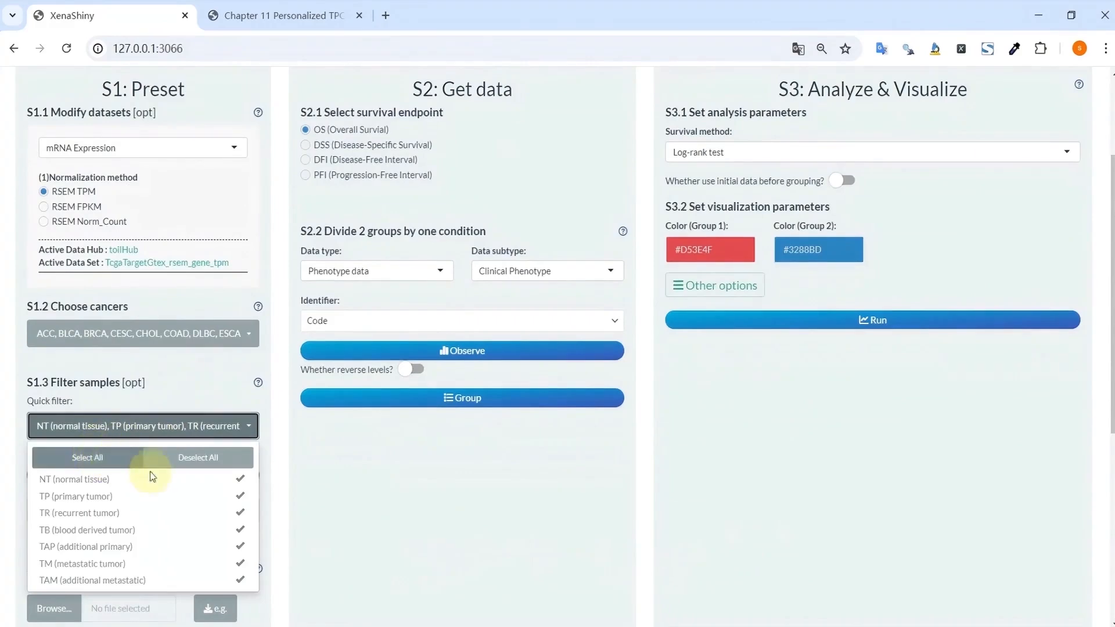
click(198, 459)
click(192, 496)
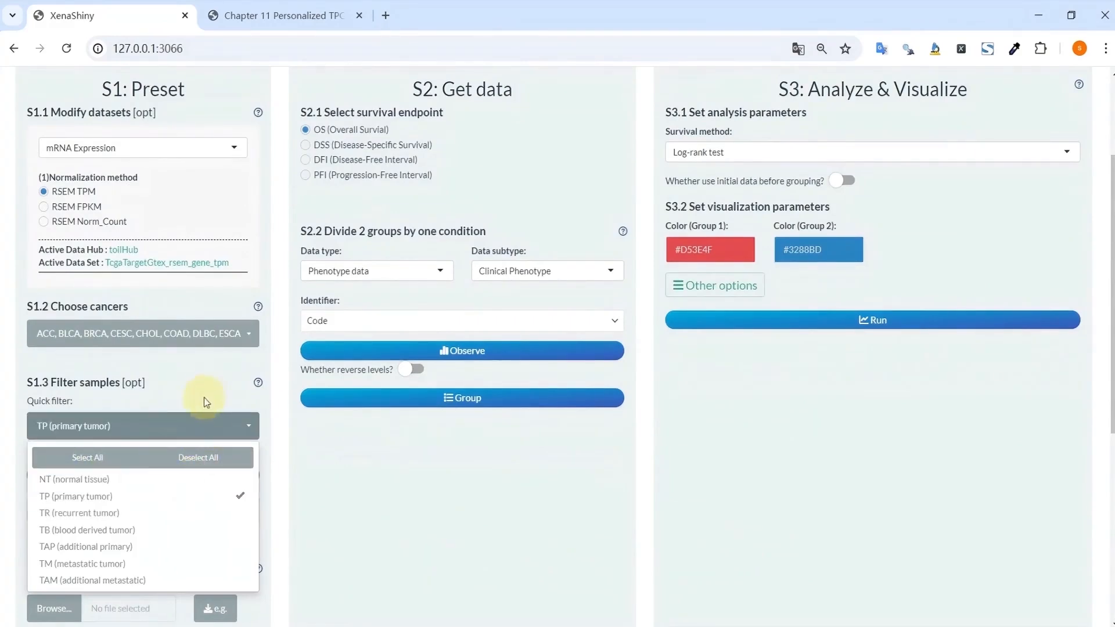
click(207, 390)
Open the custom signature settings and name the mRNA expression signature Signature_me
scroll(219, 377, down, 1)
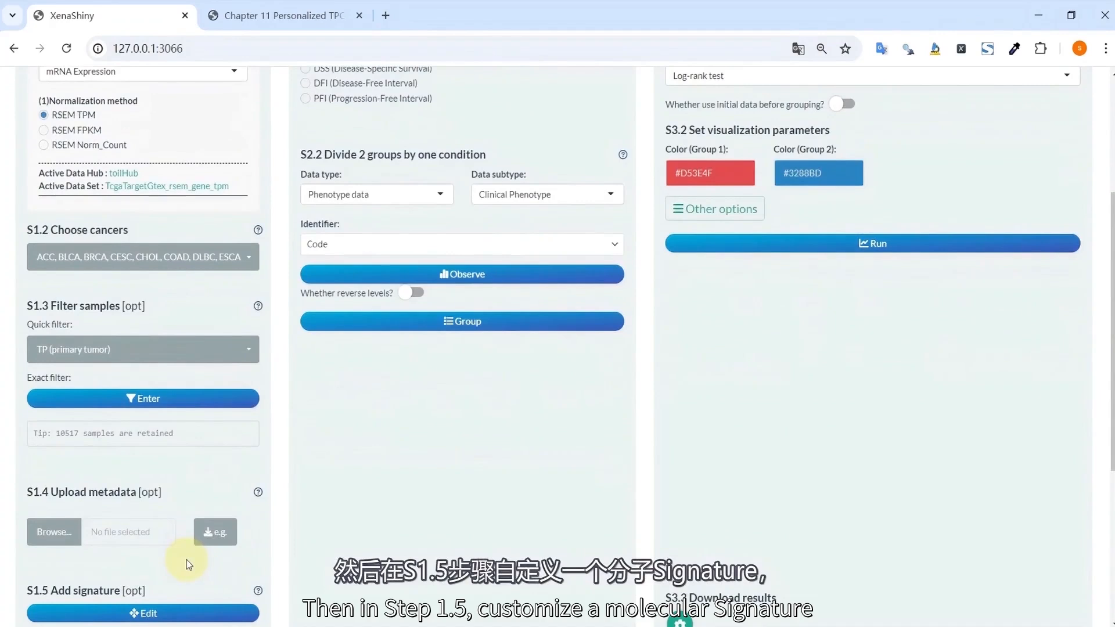
click(149, 612)
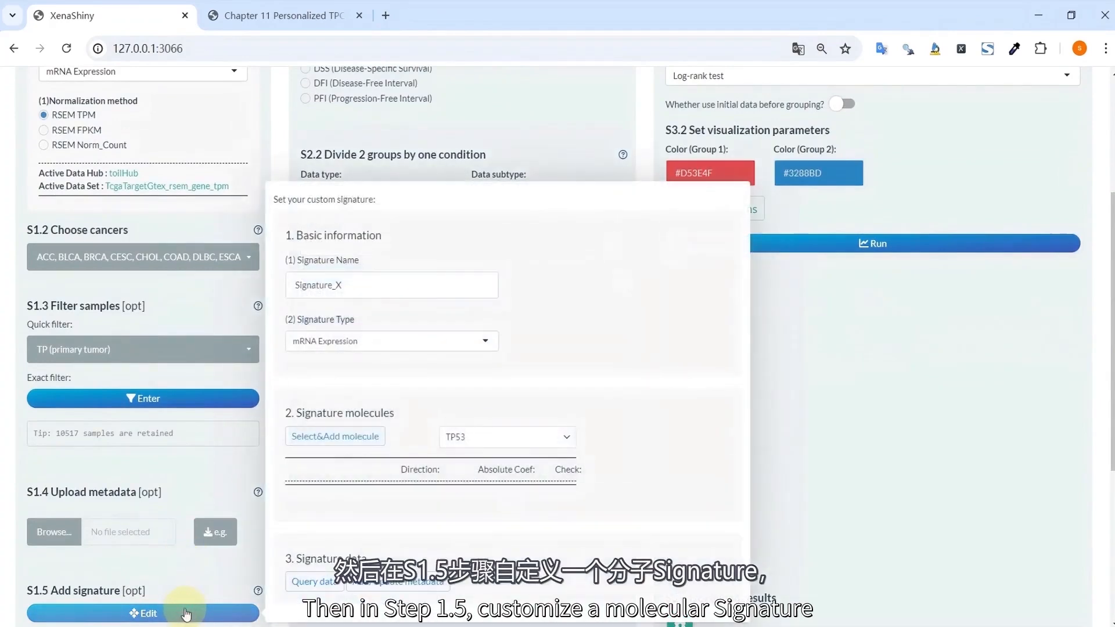
click(400, 291)
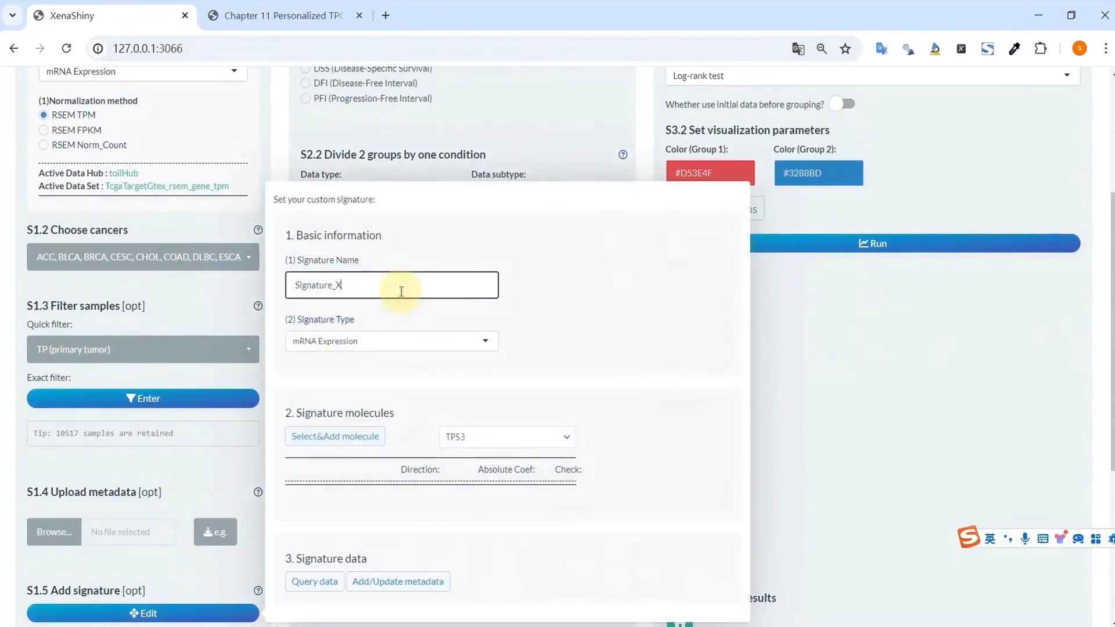
key(BackSpace)
text(me)
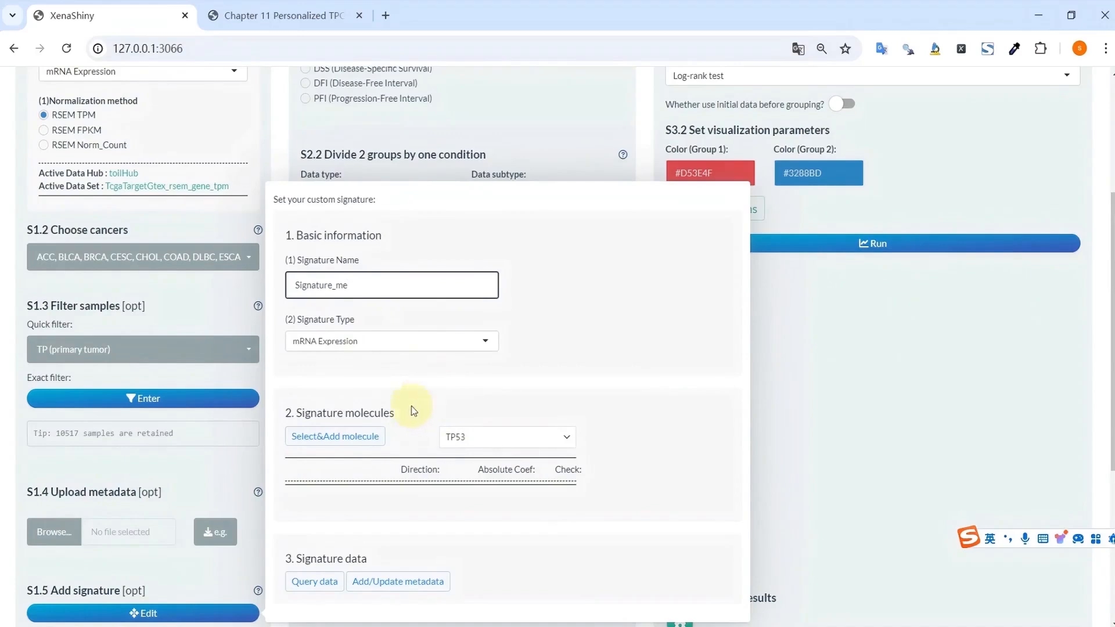
Add TP53 and PTEN as molecules of the custom signature
click(356, 438)
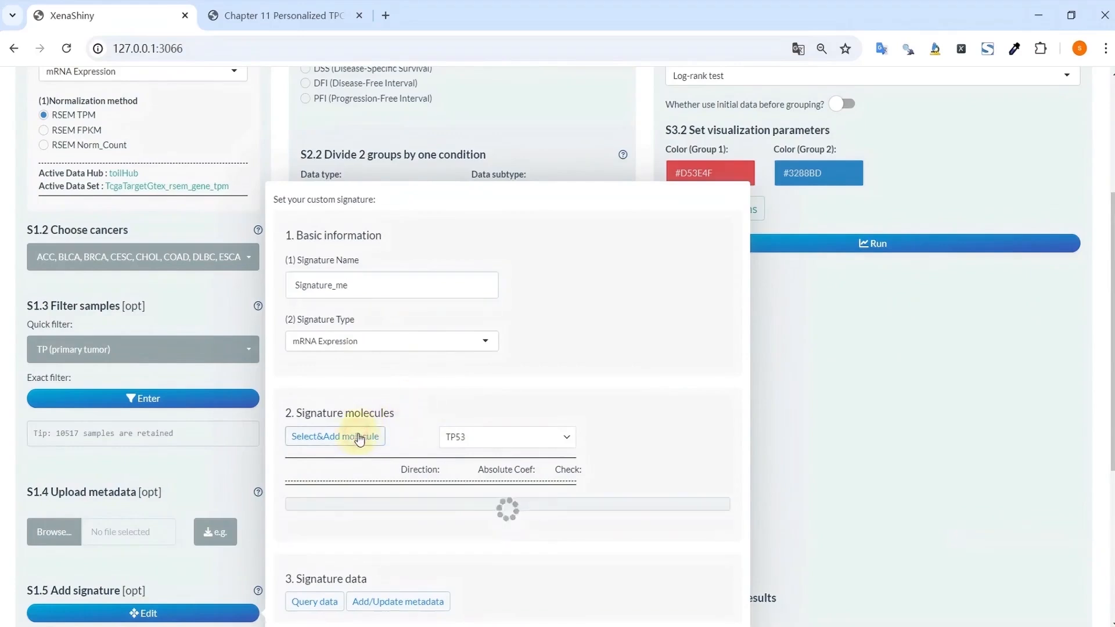
click(461, 437)
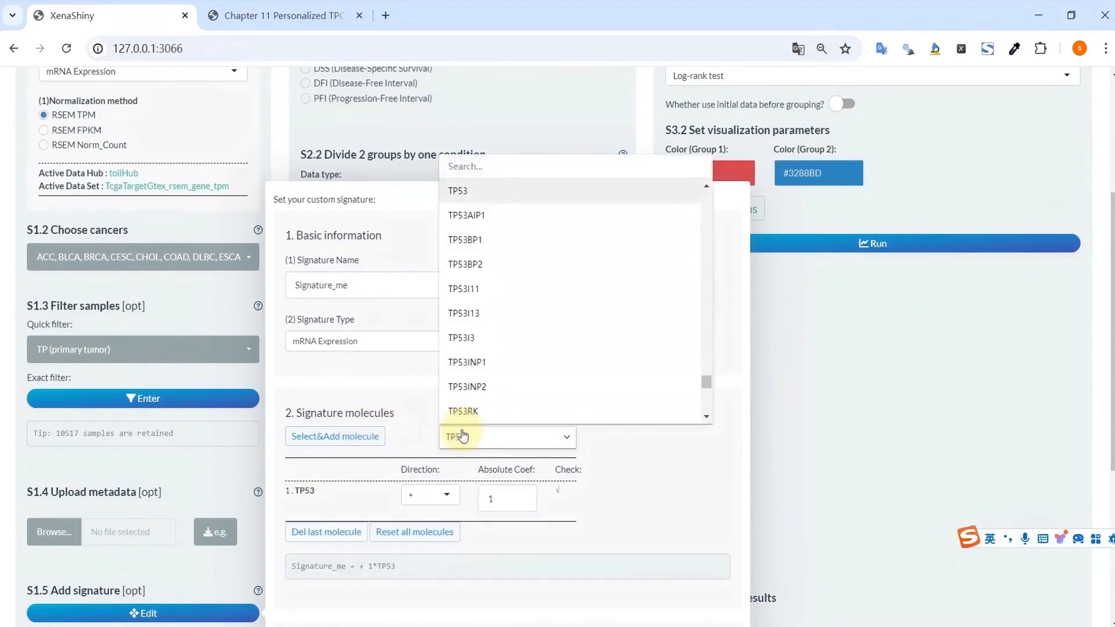
text(PTEN)
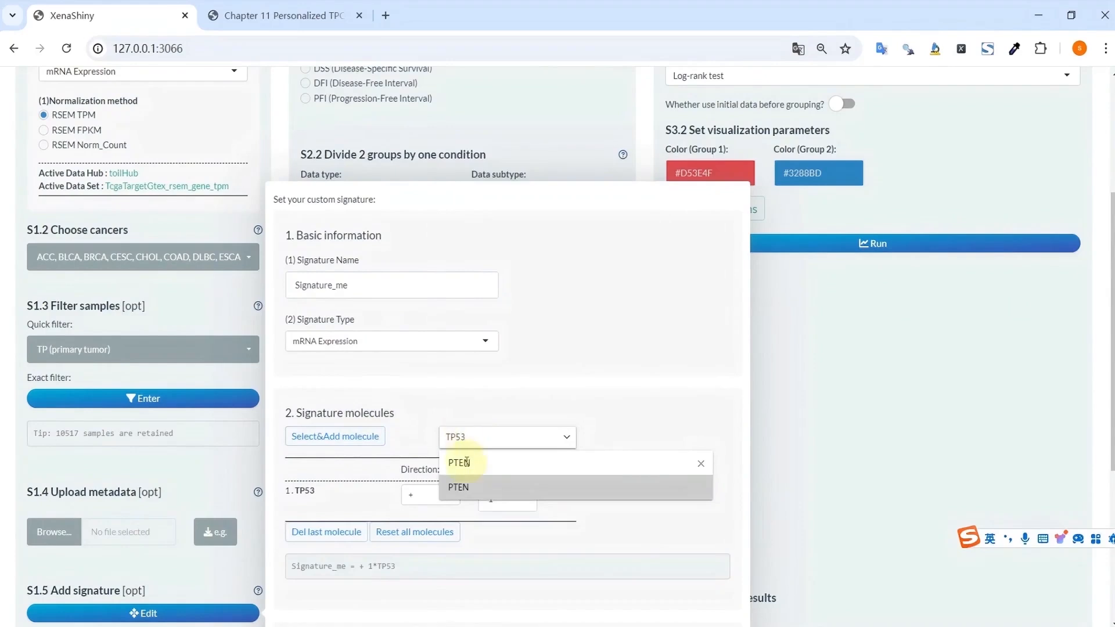
click(461, 488)
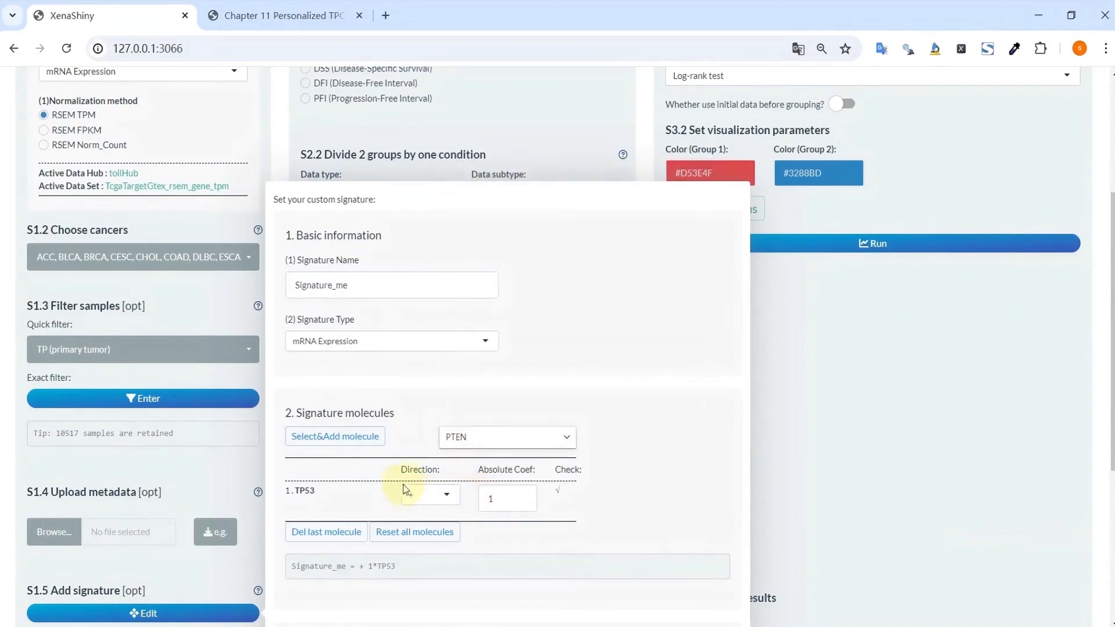
click(323, 444)
Set PTEN's absolute coefficient to 1.5 and query the signature data for the samples
scroll(464, 412, down, 4)
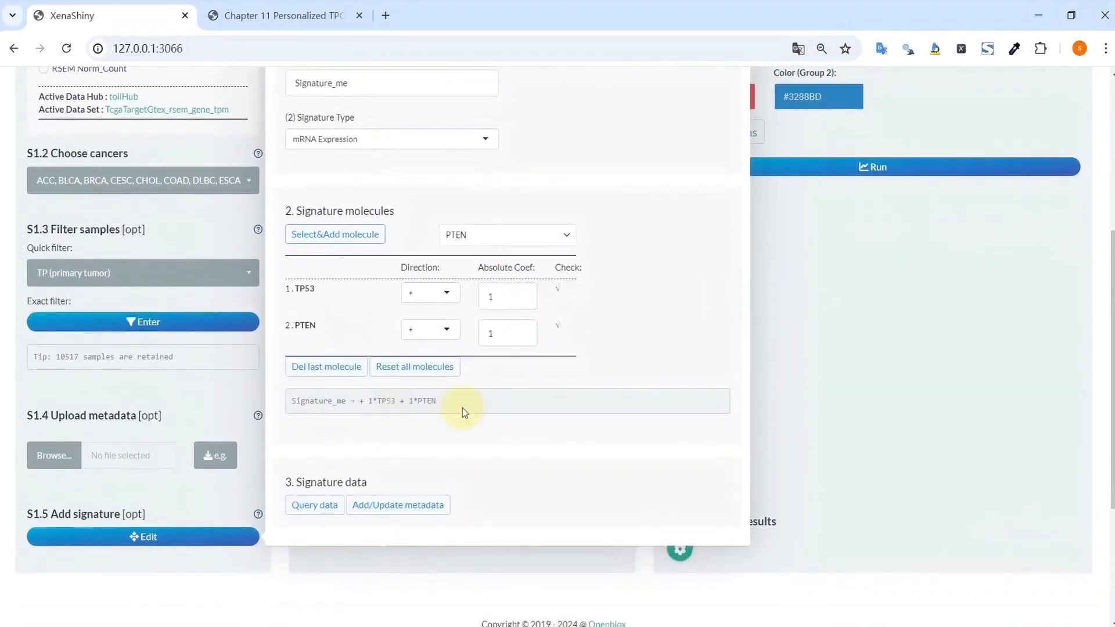
click(509, 333)
text(.5)
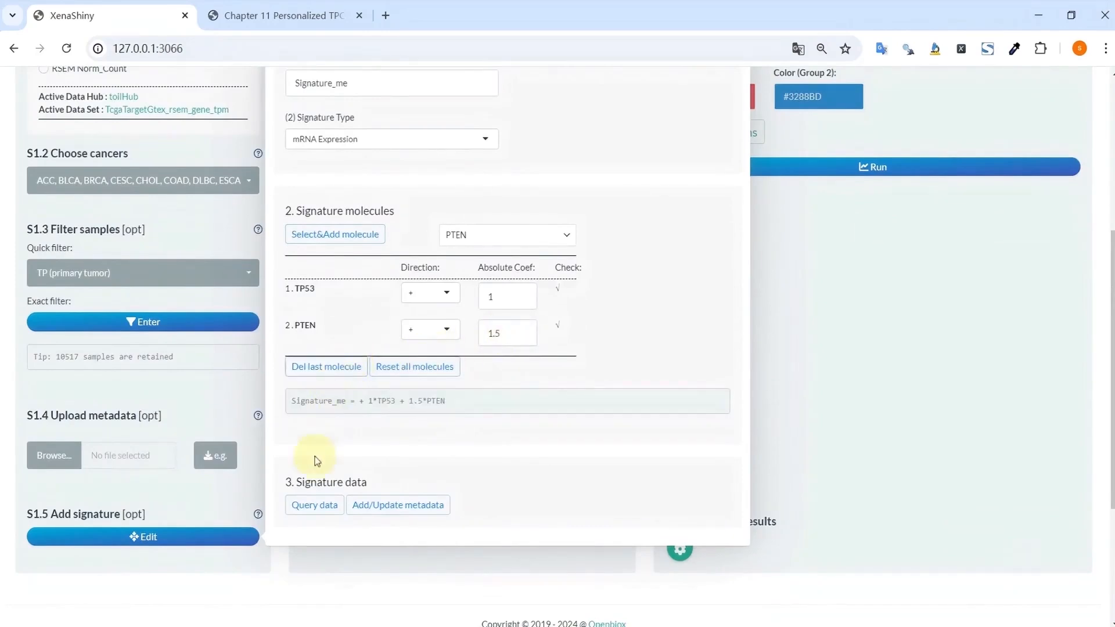
click(309, 511)
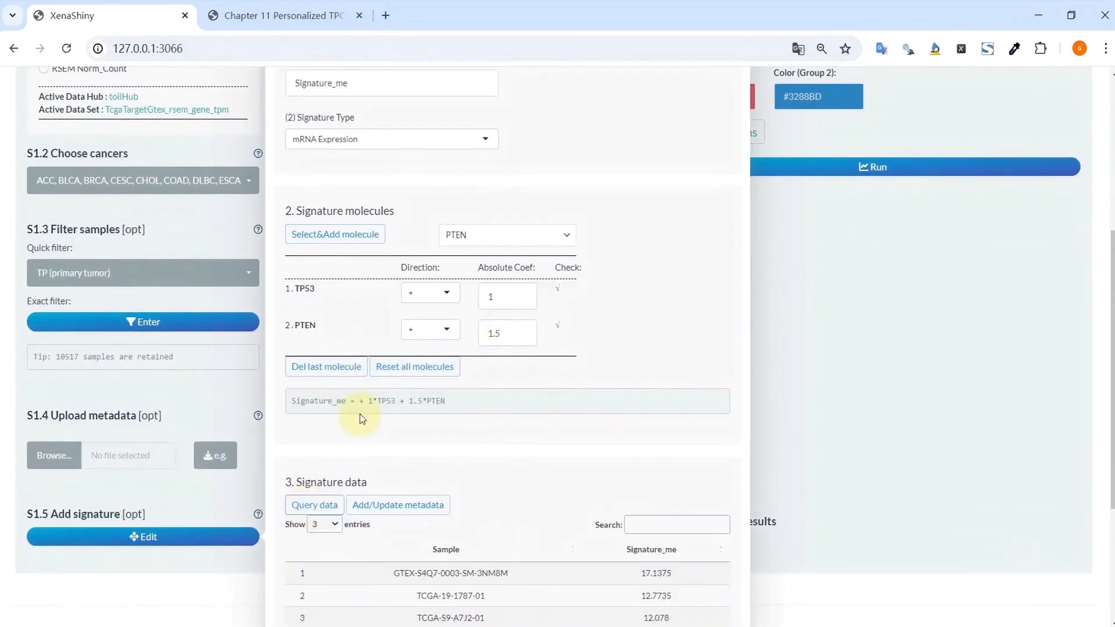
scroll(360, 418, down, 5)
scroll(362, 412, up, 3)
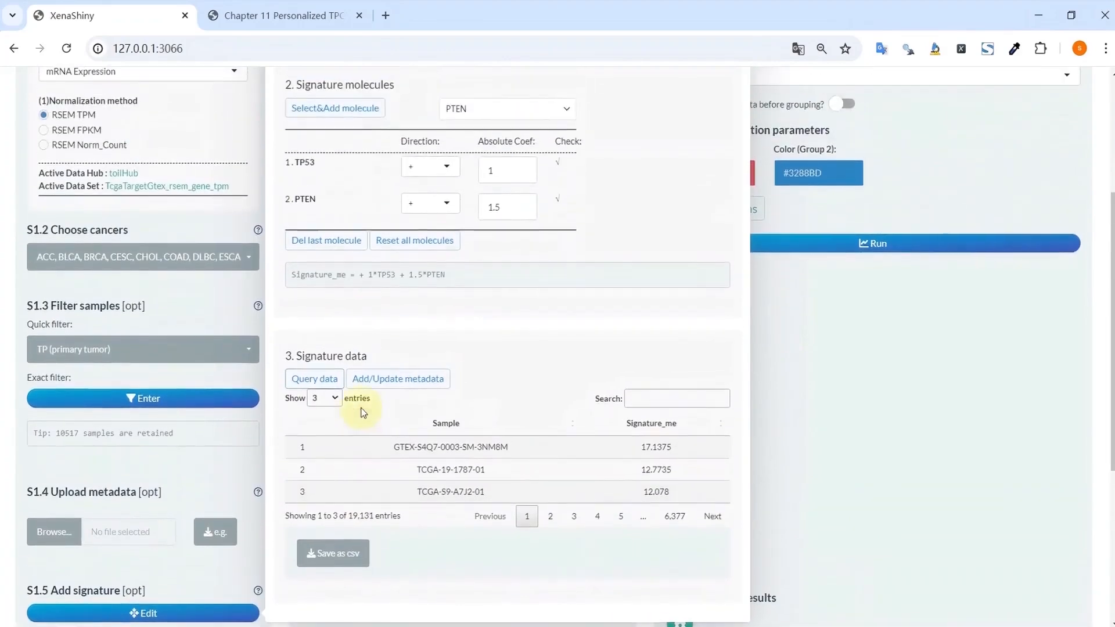
Add the queried signature to the metadata and select Phenotype data, Custom metadata, Signature_me as the grouping condition
click(409, 385)
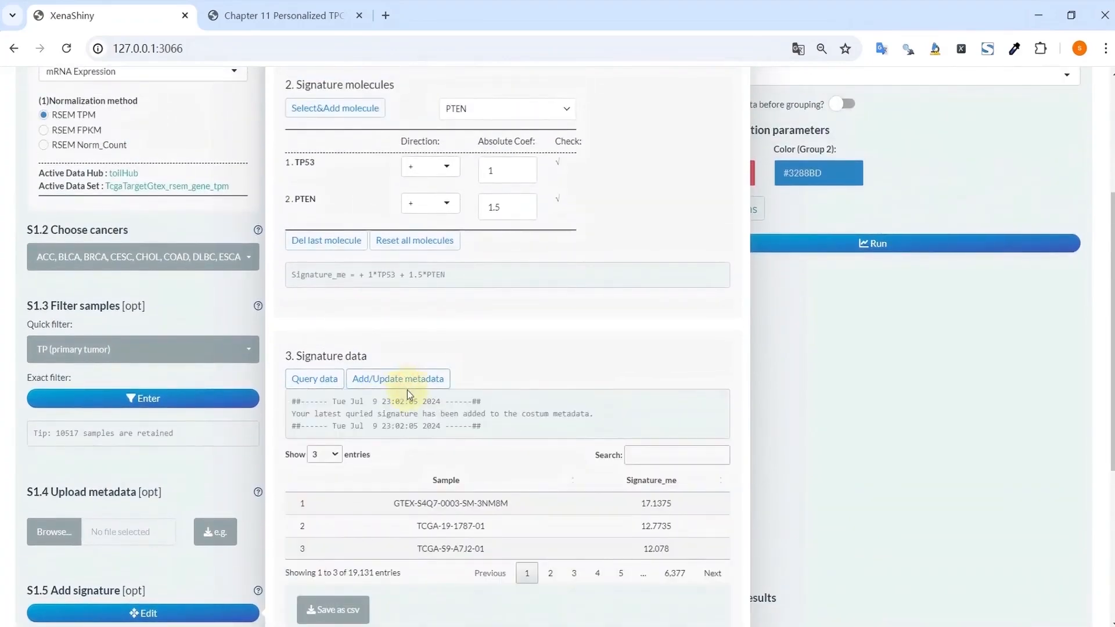
click(235, 474)
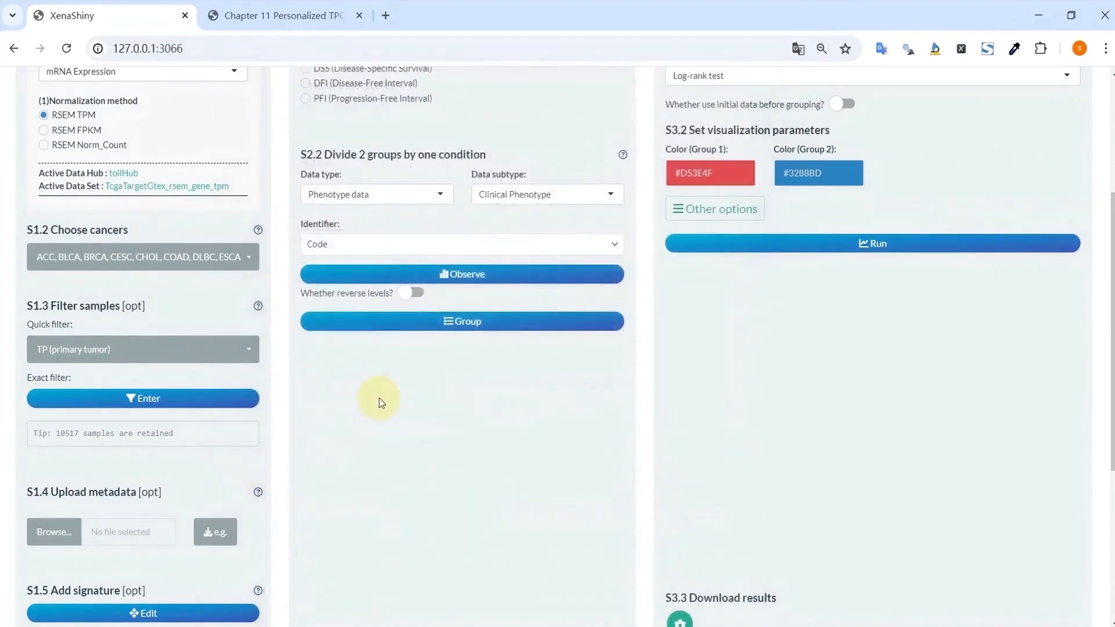
scroll(381, 402, up, 3)
click(375, 348)
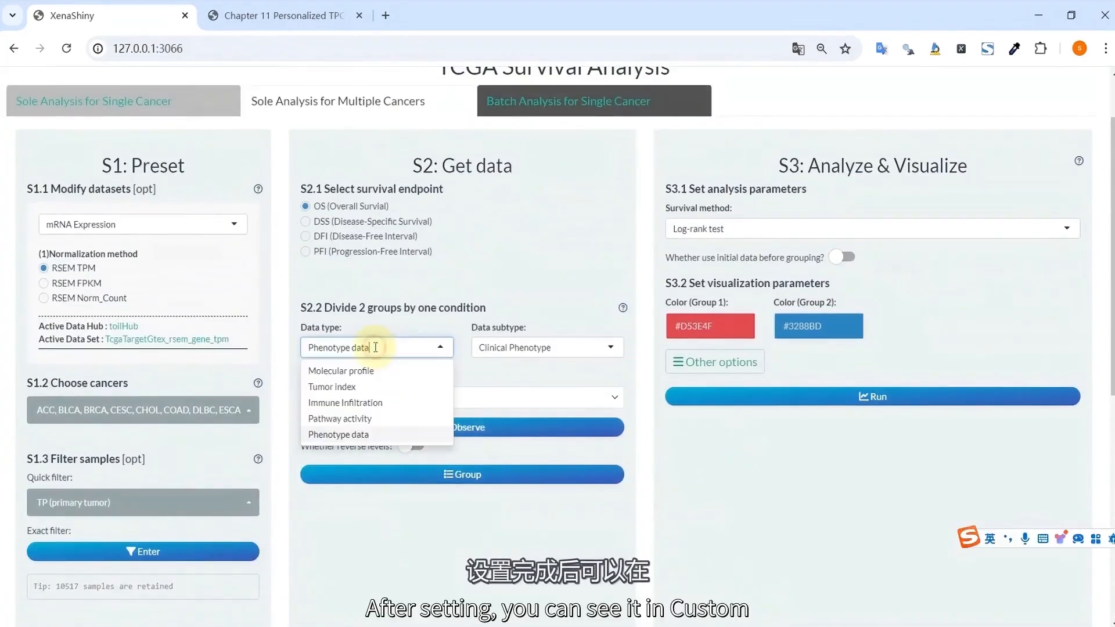
click(372, 435)
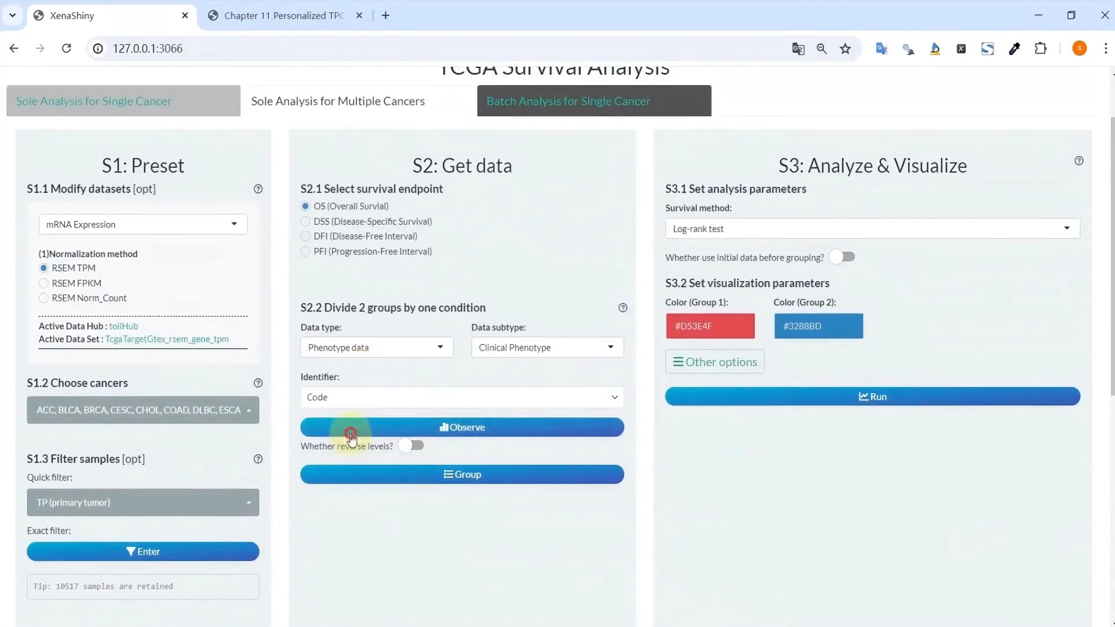
click(512, 355)
click(499, 386)
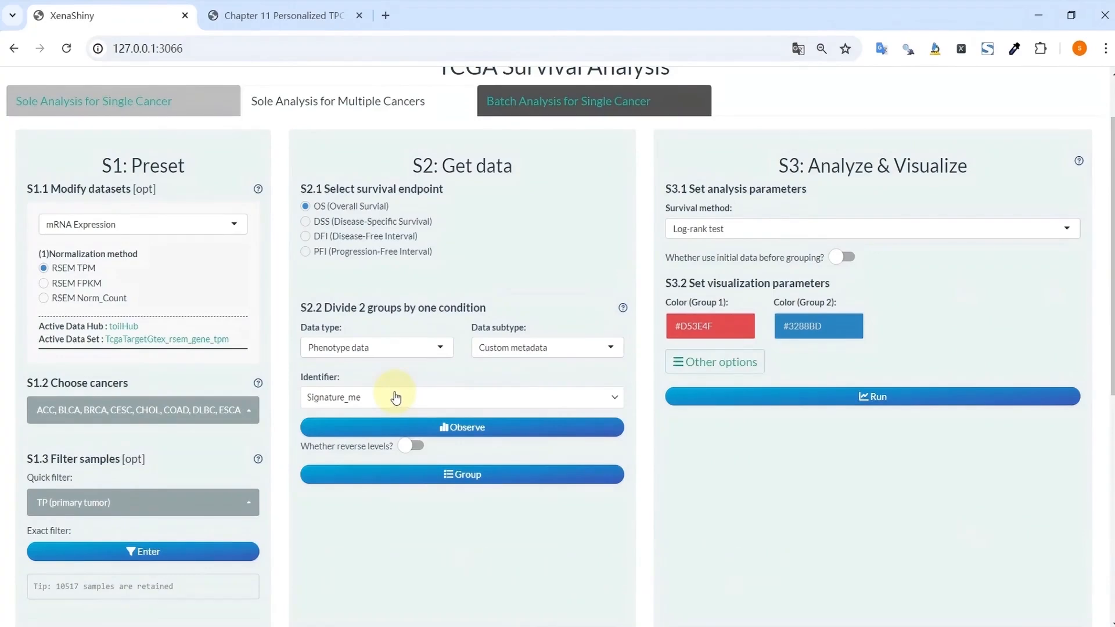
Set the survival endpoint to PFI (Progression-Free Interval) and observe the distribution of the Signature_me values
scroll(396, 398, up, 2)
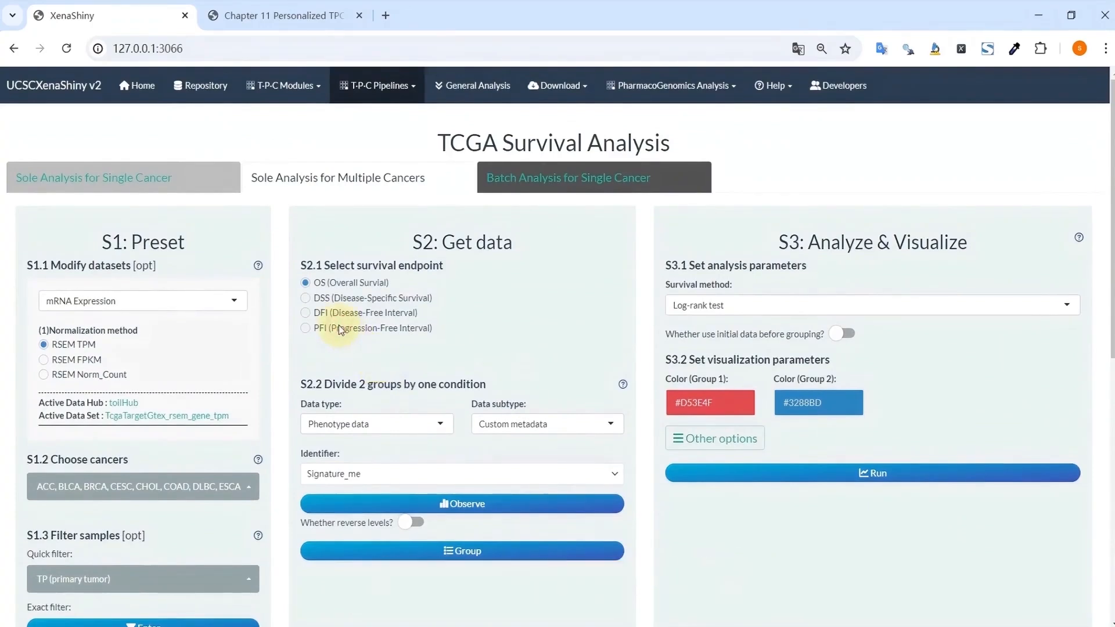
click(305, 328)
scroll(372, 337, down, 1)
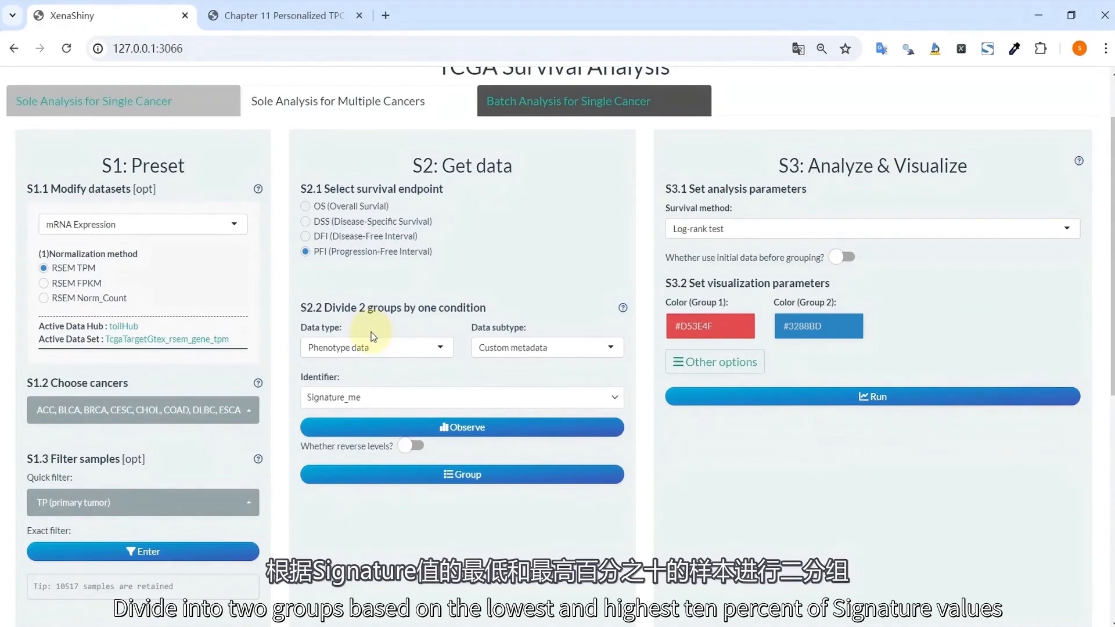
click(390, 420)
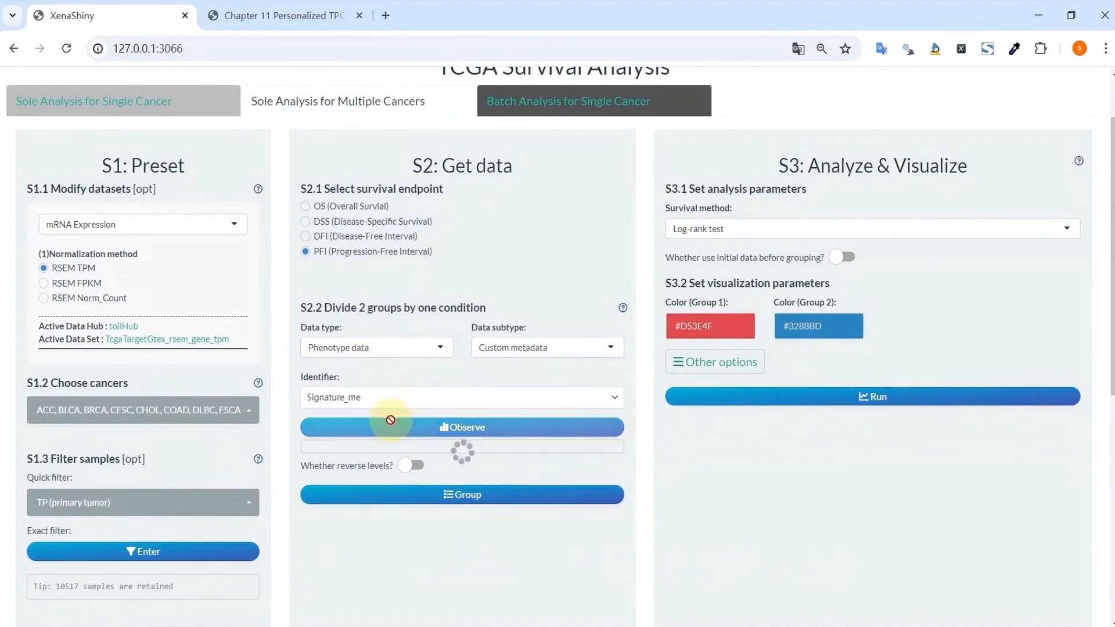
Set Group 1's maximum percentile to 0.1 and name the group Low_Sig
scroll(401, 406, down, 2)
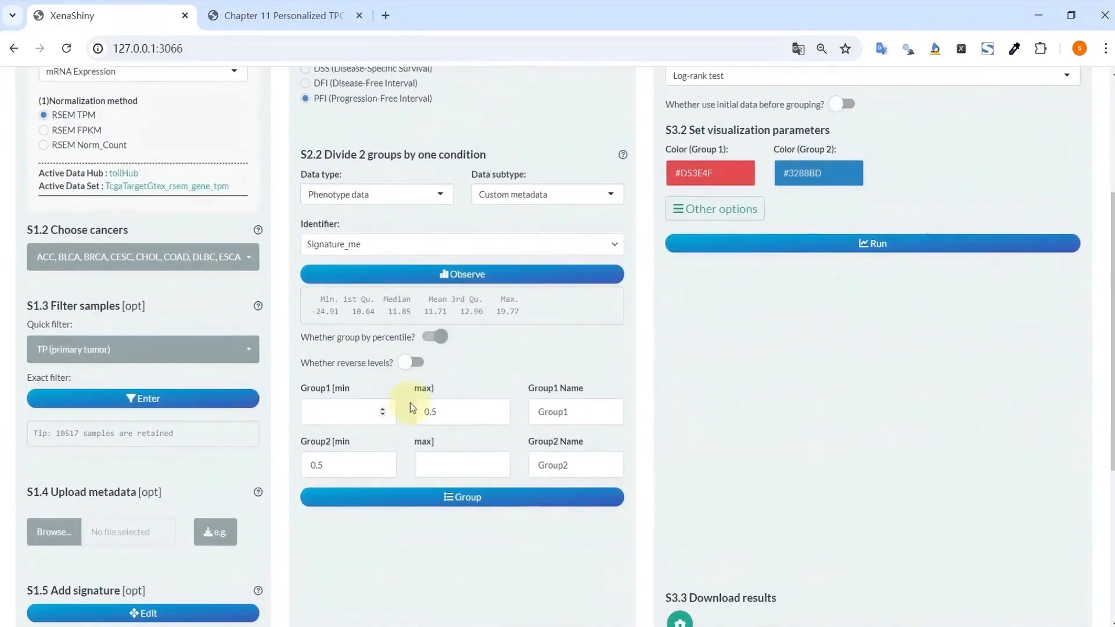
click(448, 410)
text(.1)
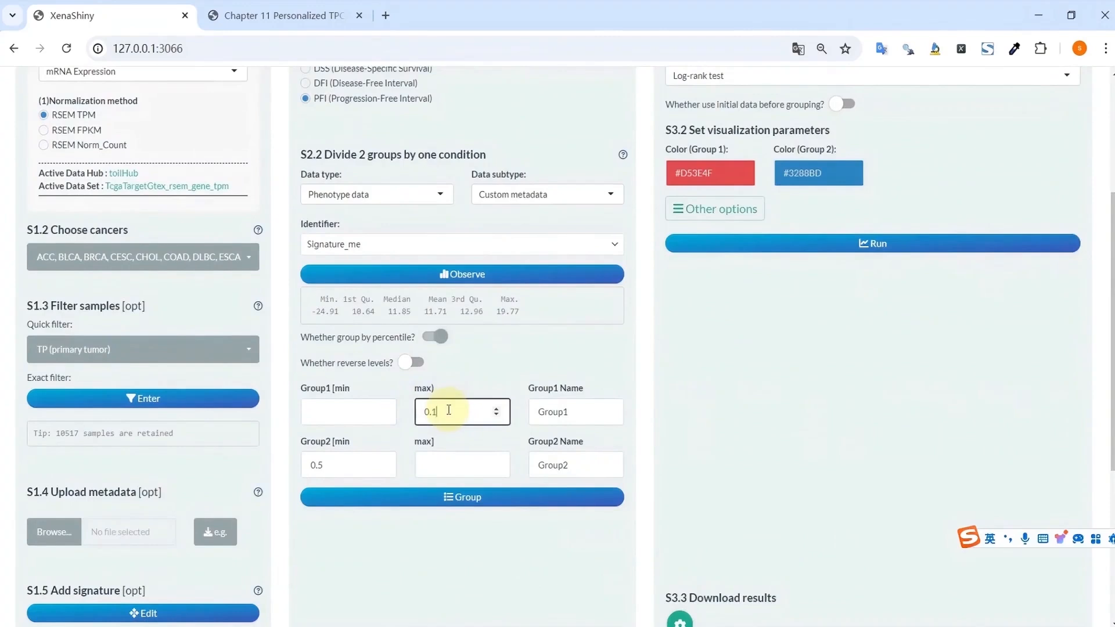
double_click(559, 412)
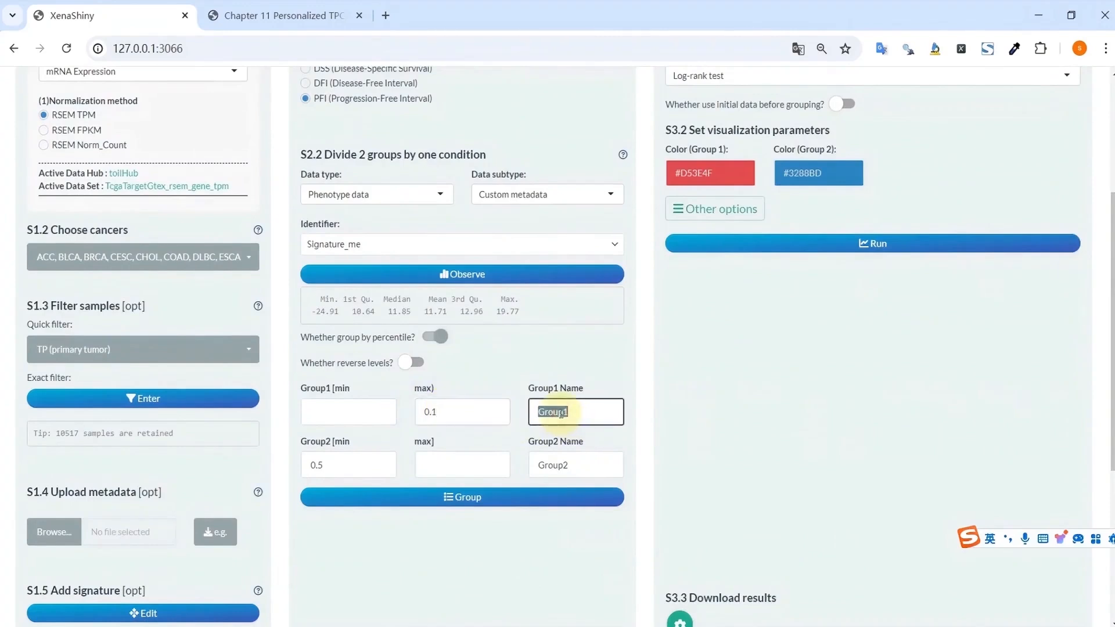
text(Low_Sig)
Set Group 2's minimum percentile to 0.9, name it High_Sig, and group the samples
drag(345, 465, 317, 466)
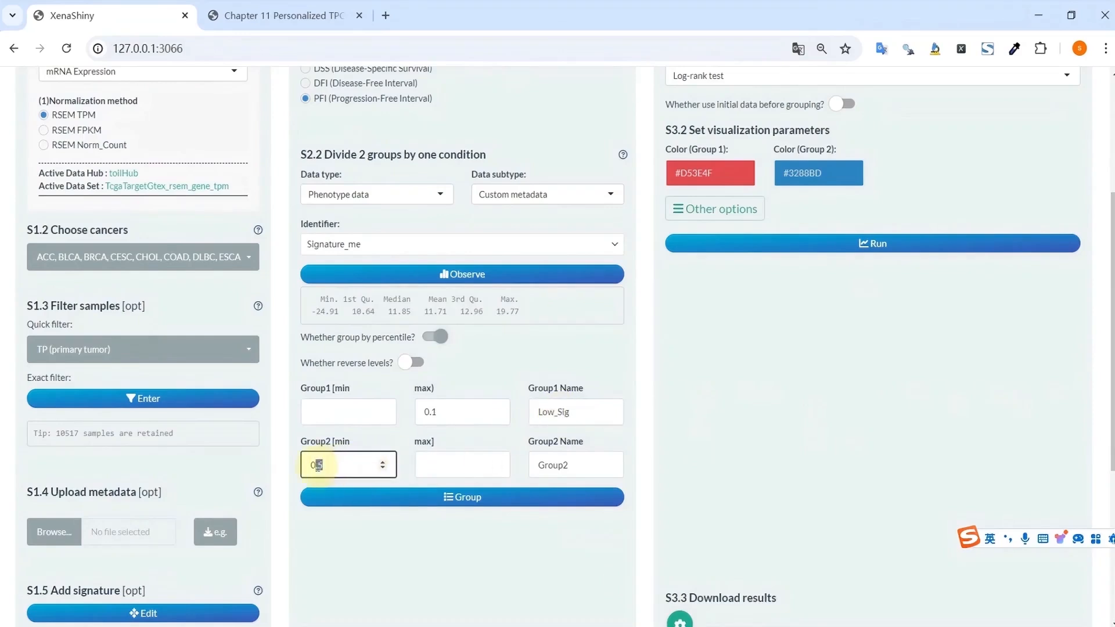
text(9)
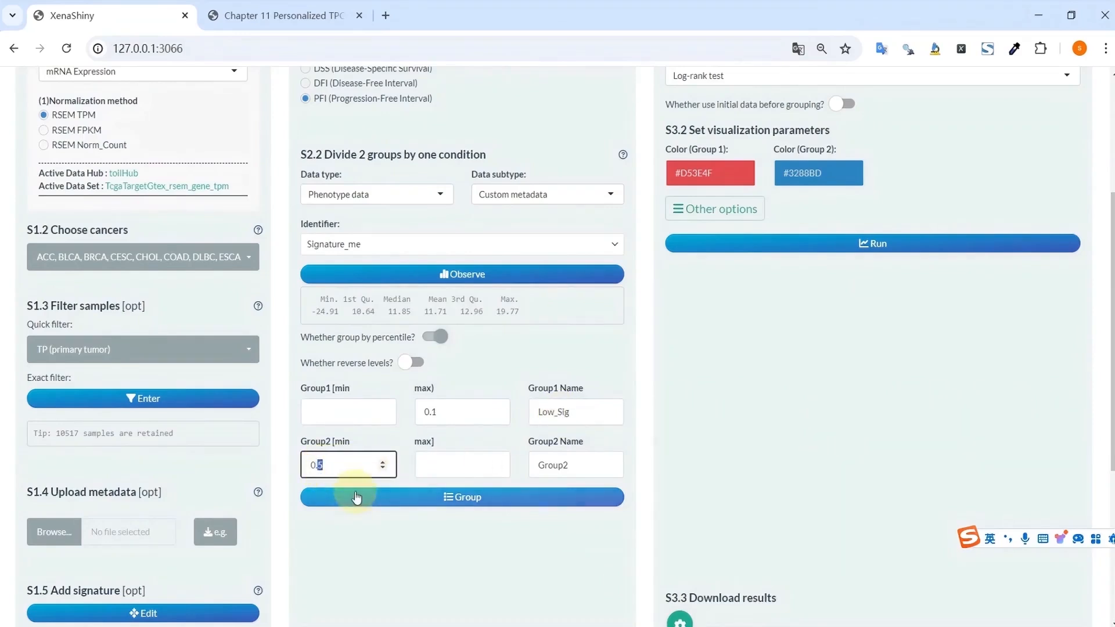
double_click(545, 465)
text(High)
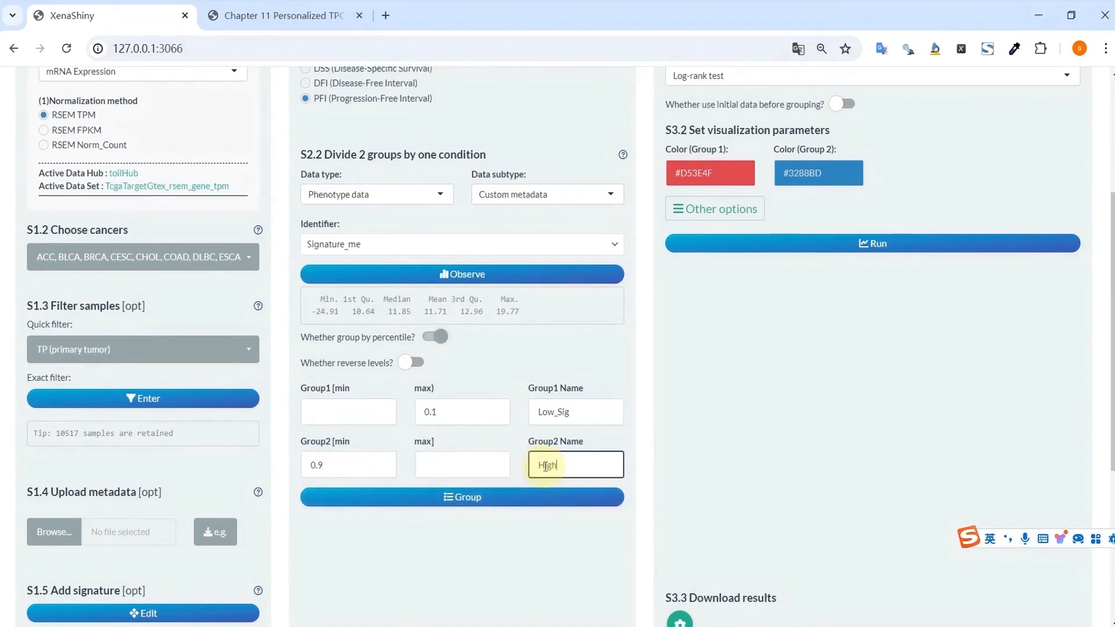
text(_Sig)
click(476, 498)
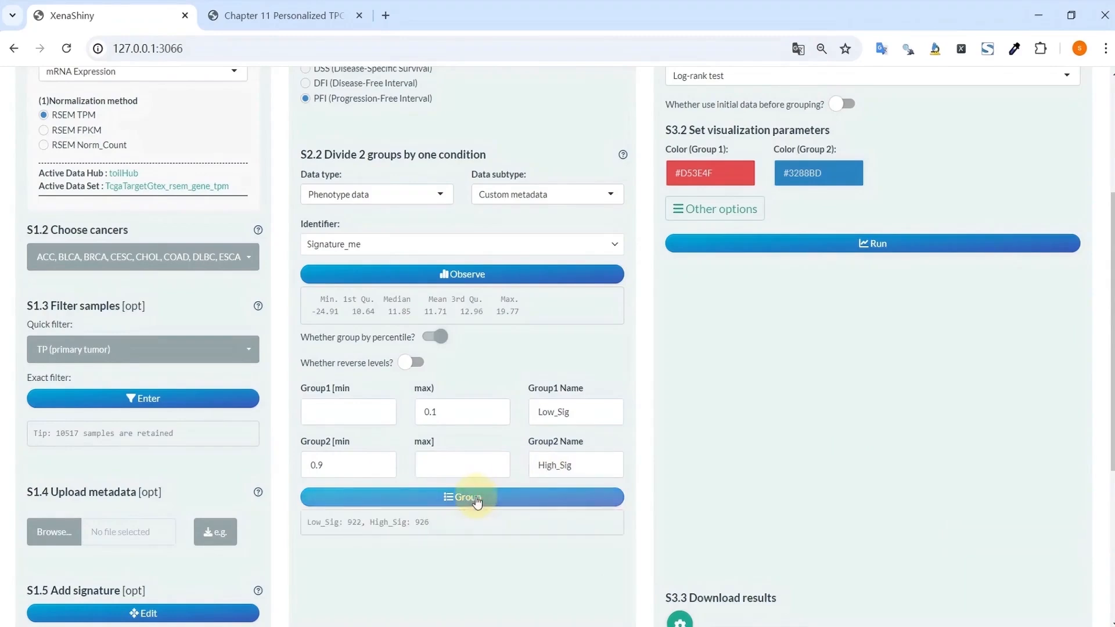
Set the survival method to Univariate Cox regression
scroll(475, 499, up, 1)
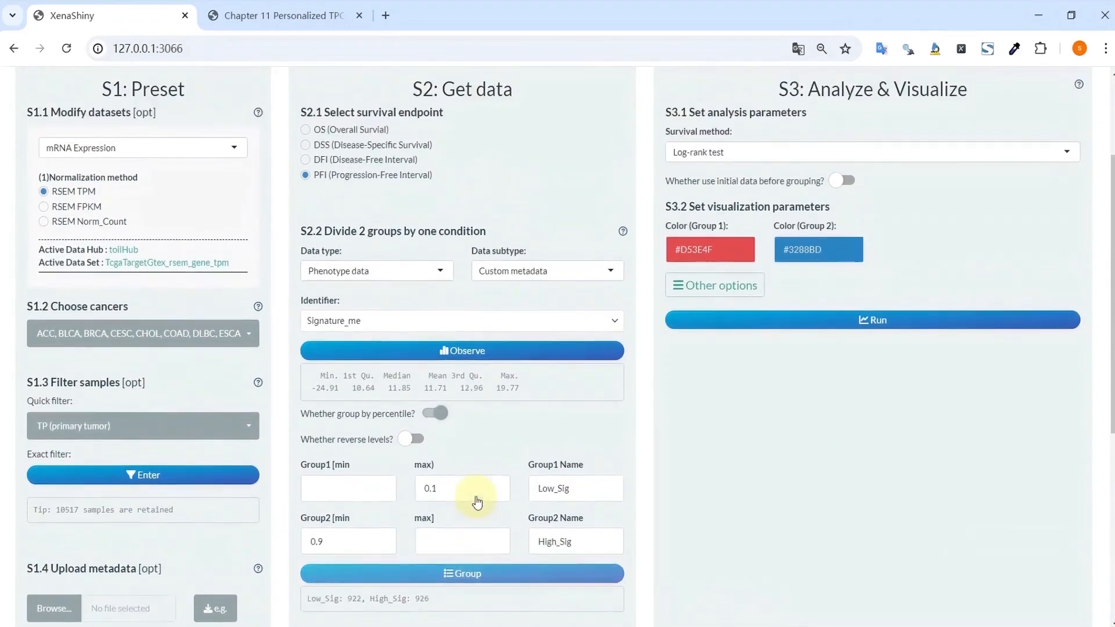
scroll(782, 443, up, 3)
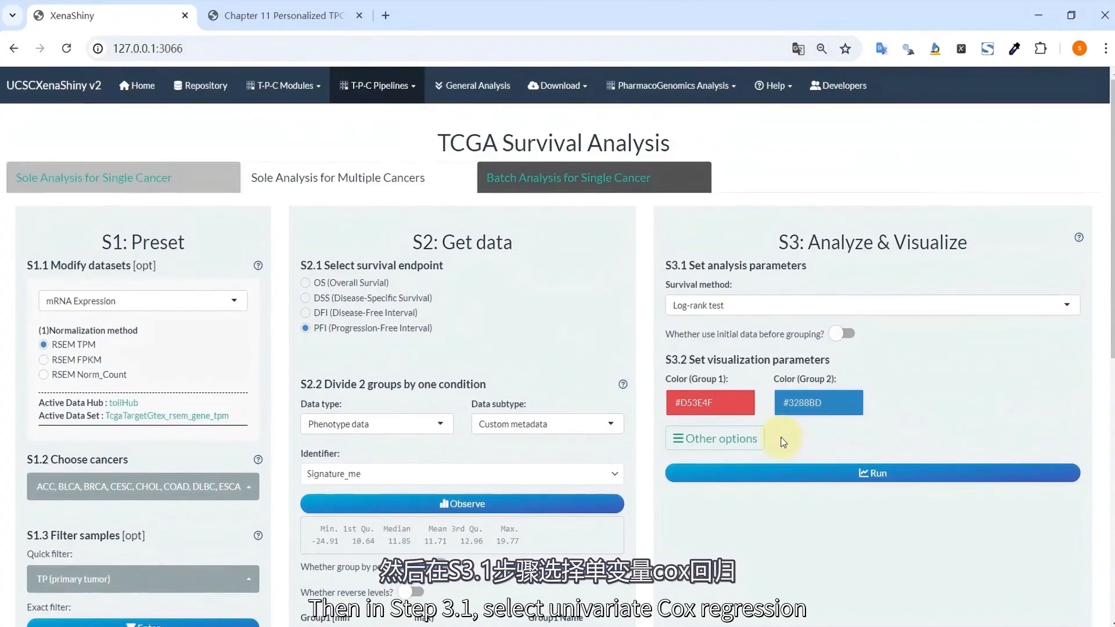
click(738, 305)
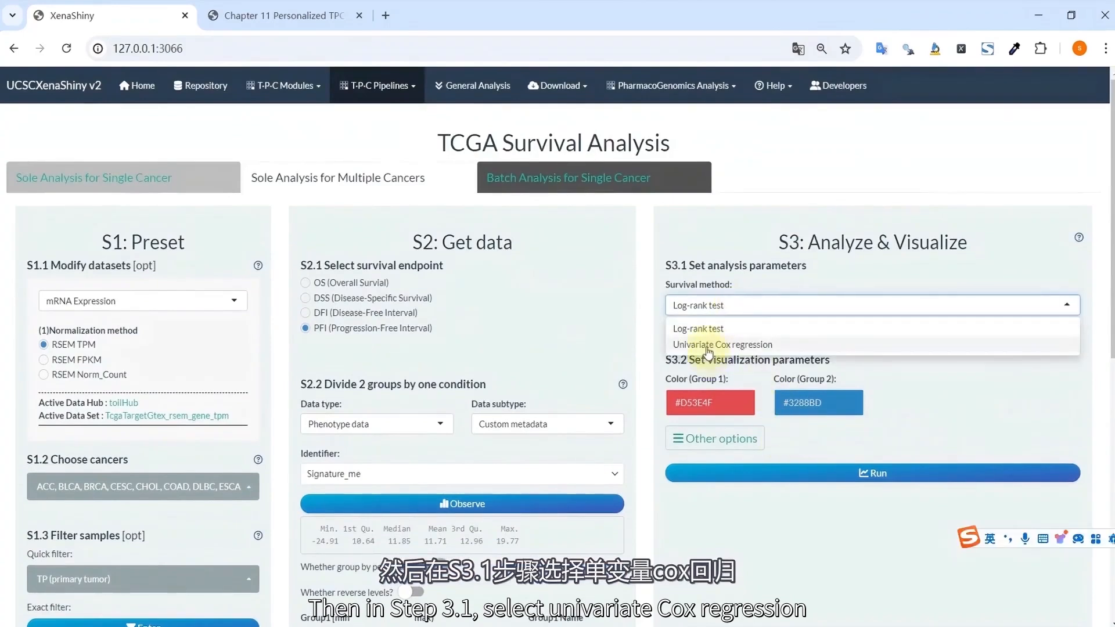
click(715, 345)
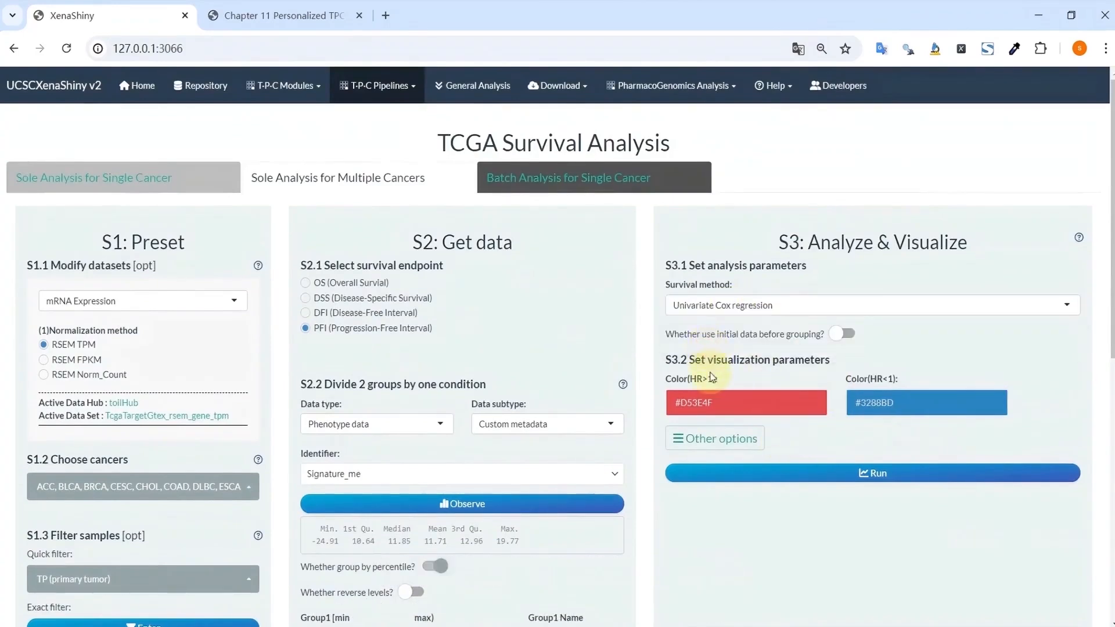
Examine the other visualization options for the log-rank test and Cox regression plots
click(712, 442)
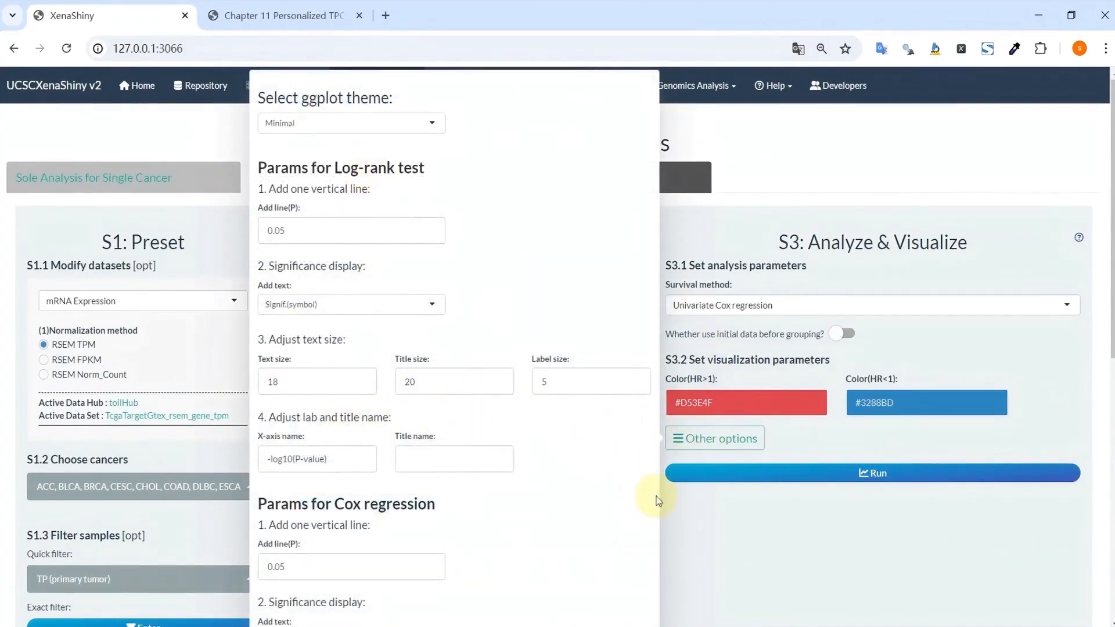
scroll(468, 433, down, 4)
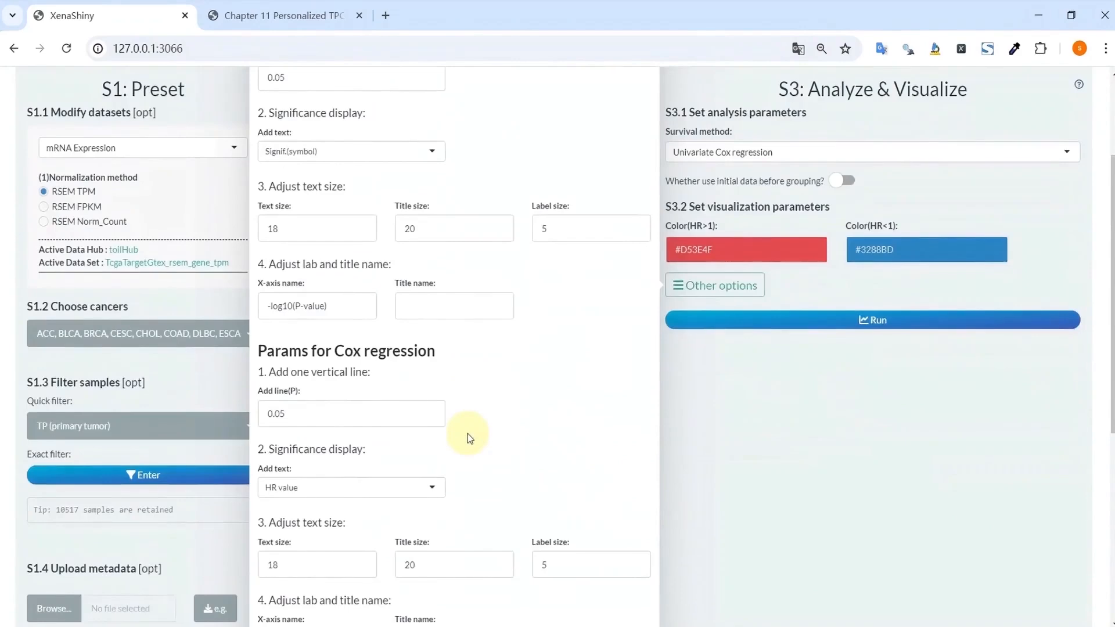
scroll(468, 433, up, 4)
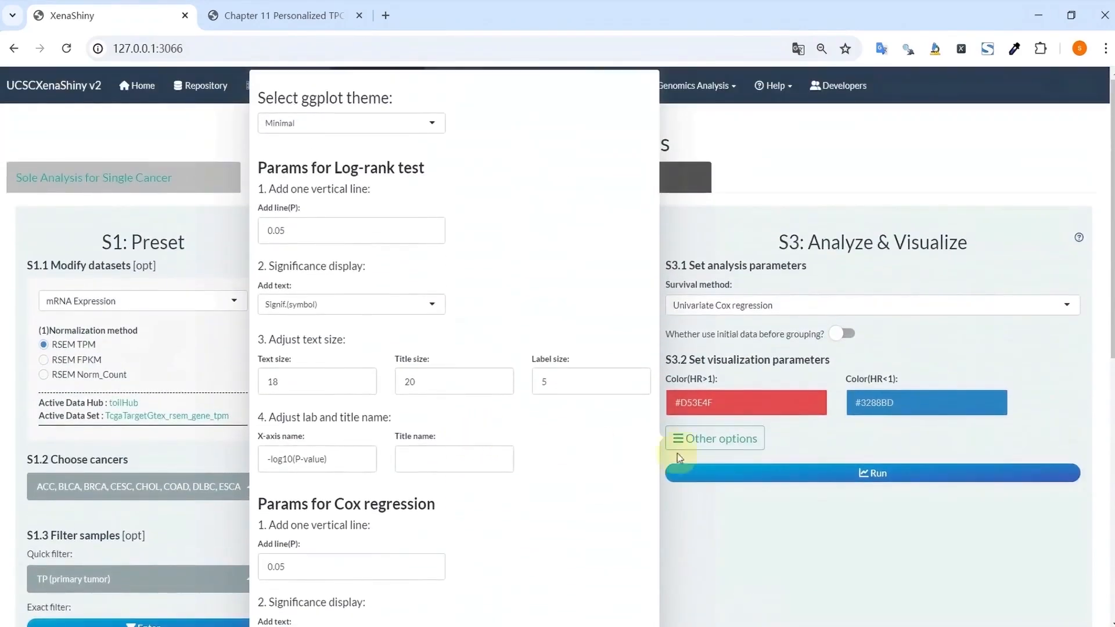
click(821, 528)
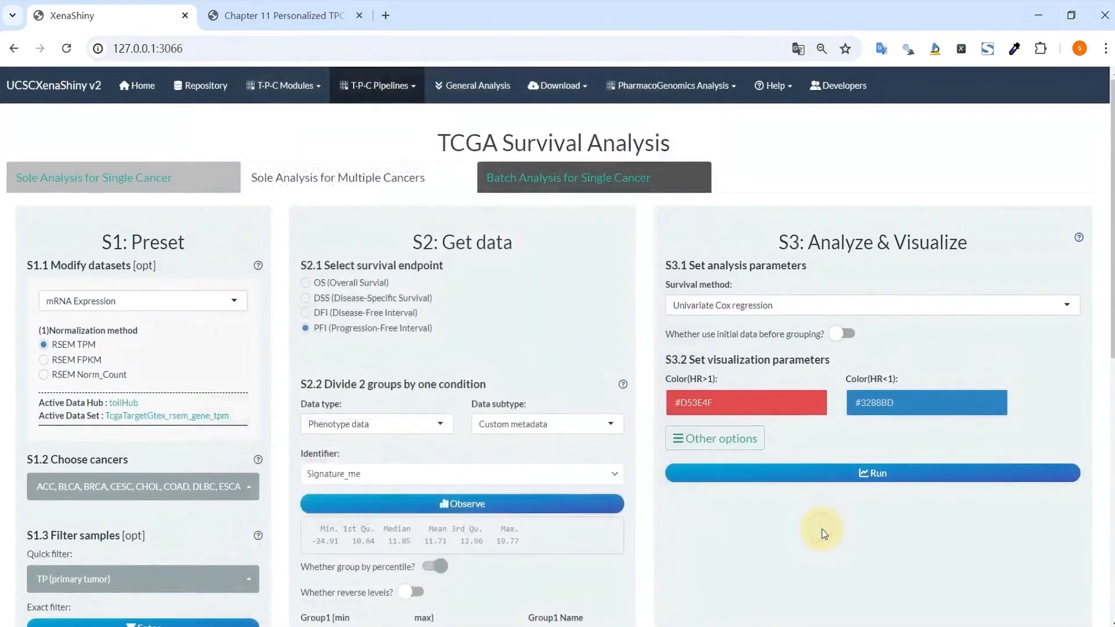
Run the multi-cancer Cox regression and switch on the use of initial data before grouping
click(777, 474)
scroll(775, 459, down, 4)
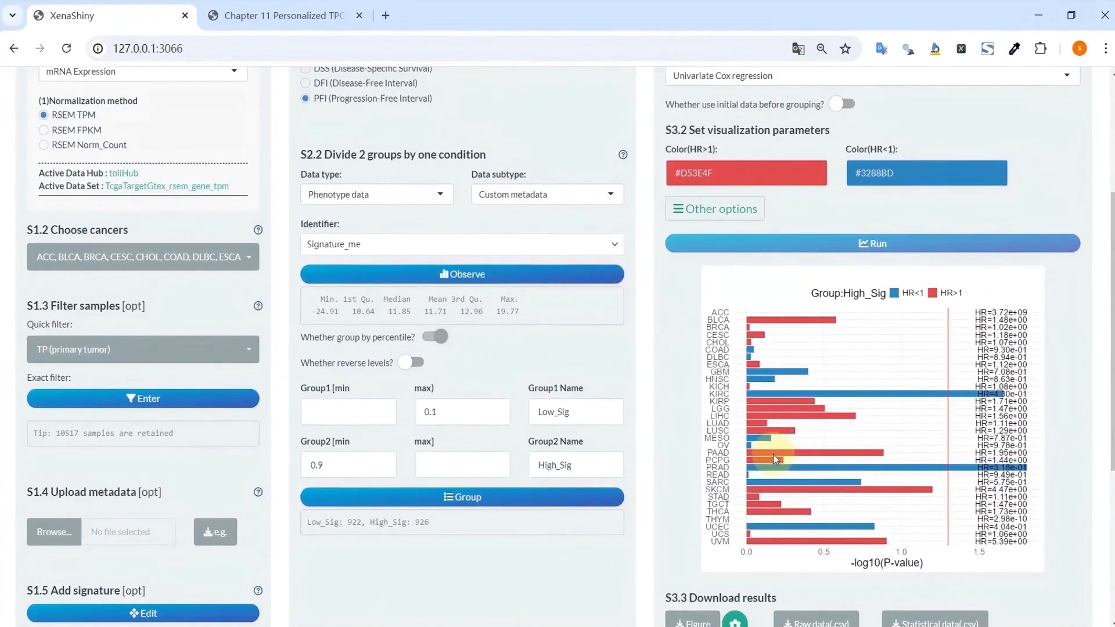
scroll(774, 456, up, 2)
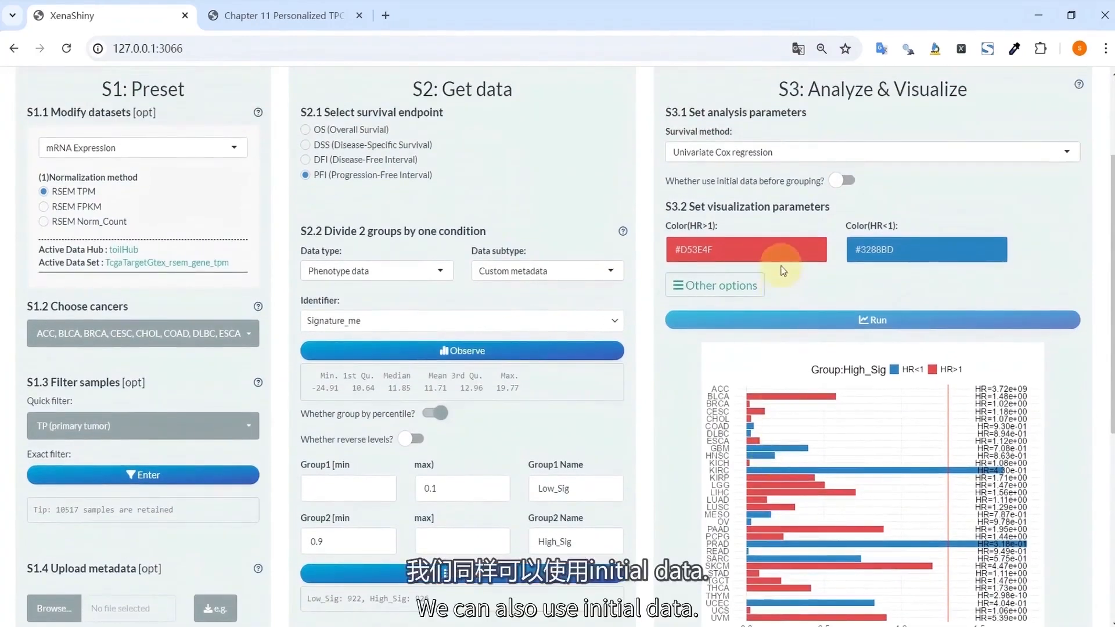
click(845, 181)
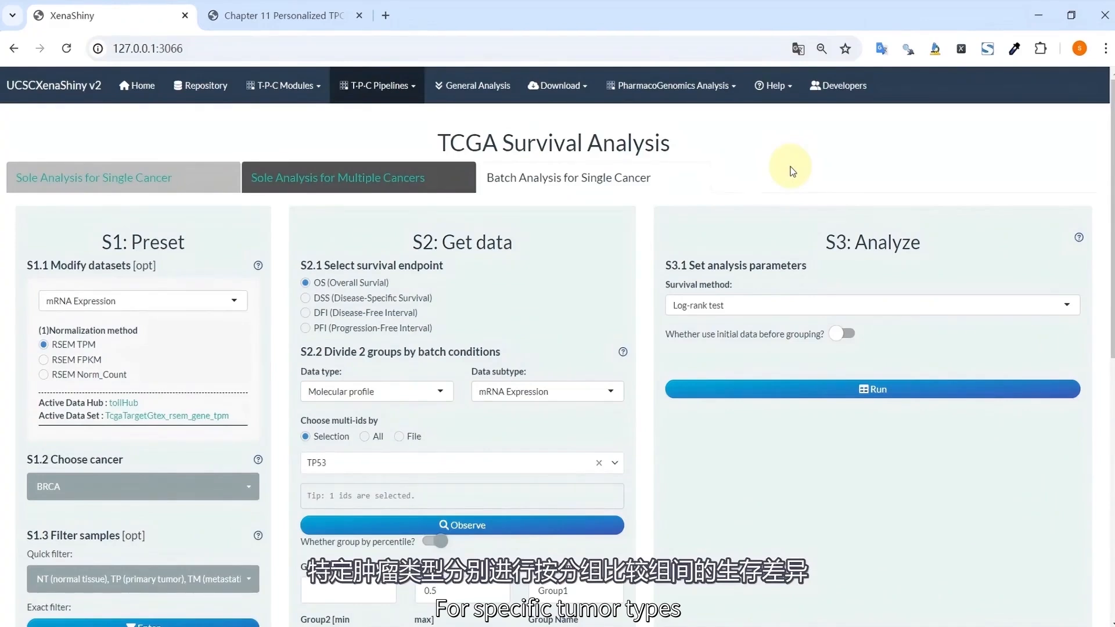
Choose BRCA for the batch survival analysis and exclude NT (normal tissue) samples in the quick filter
click(116, 485)
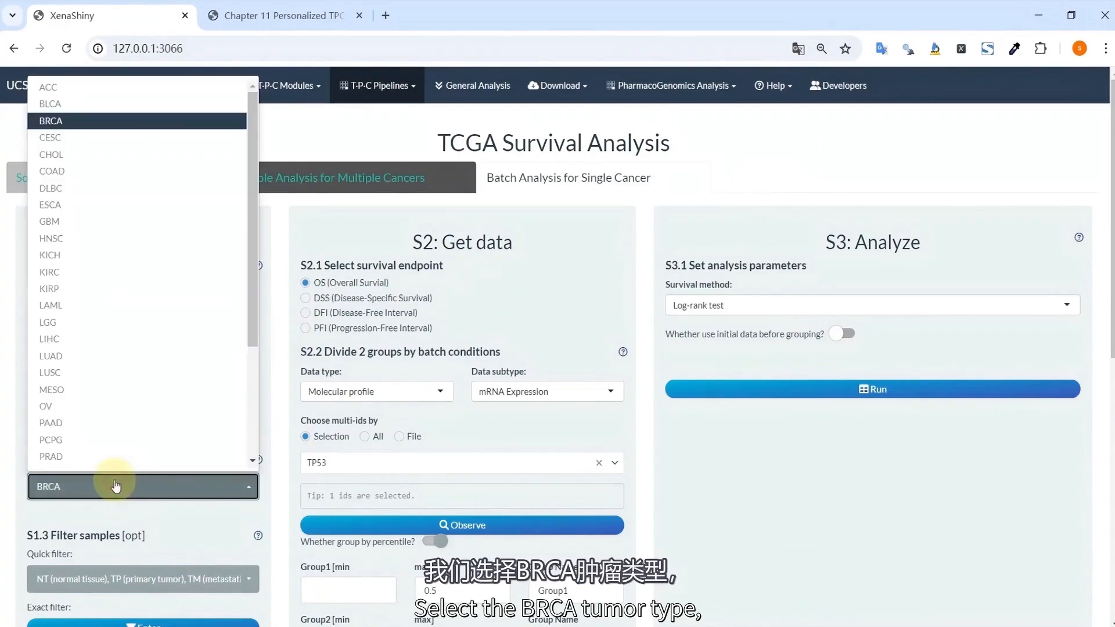
click(165, 125)
scroll(157, 242, down, 1)
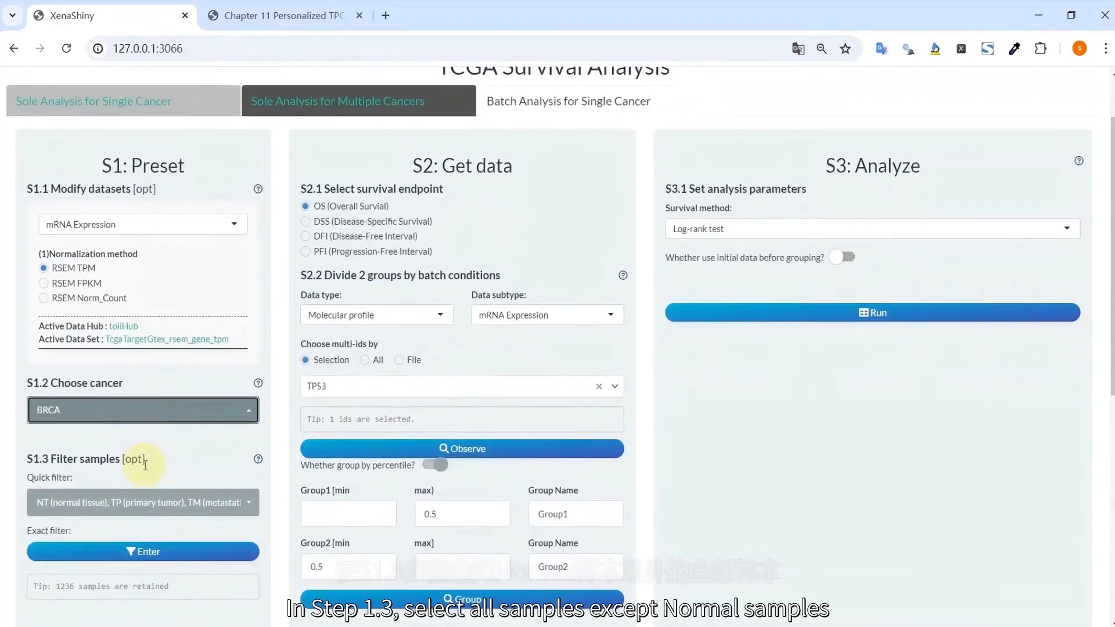
click(116, 501)
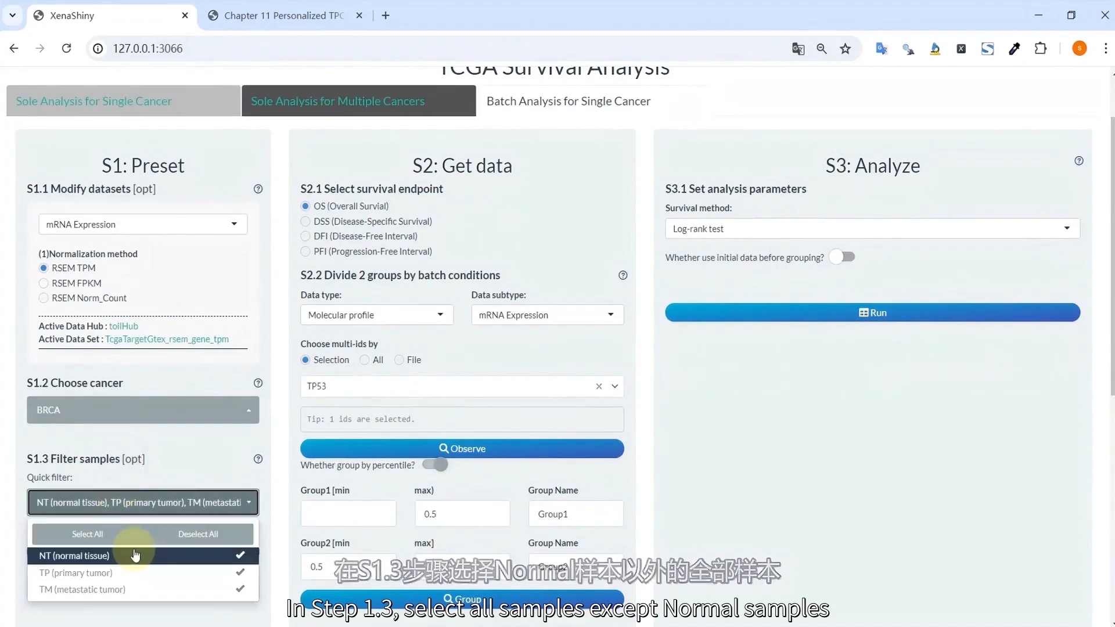
click(117, 556)
click(176, 457)
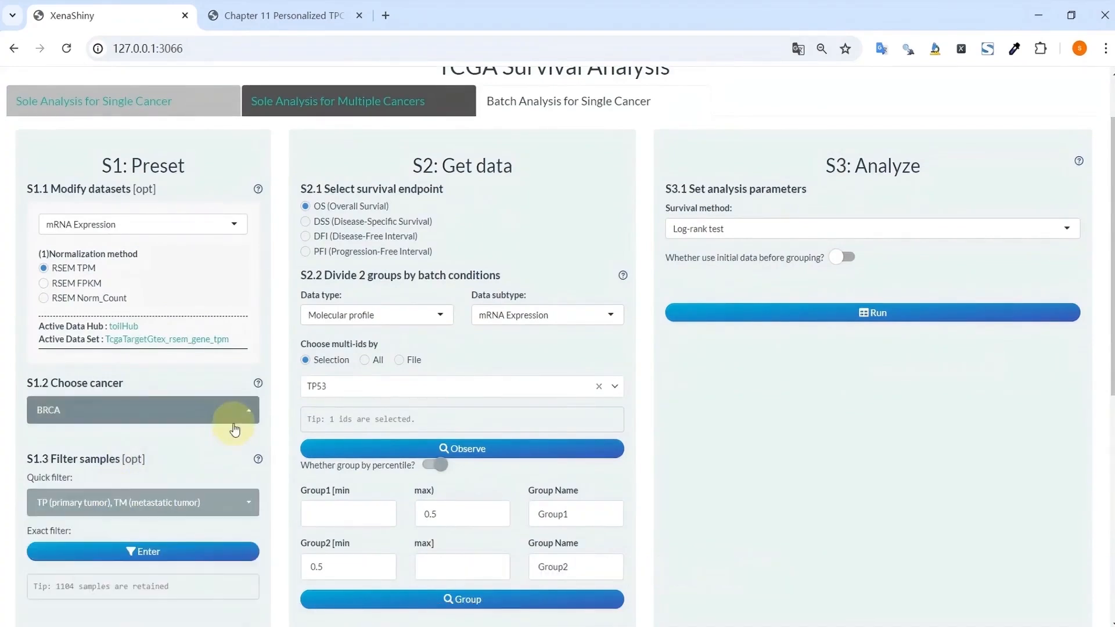
Set the batch grouping data type to Pathway activity with the HALLMARK subtype and include all ids
scroll(234, 424, up, 2)
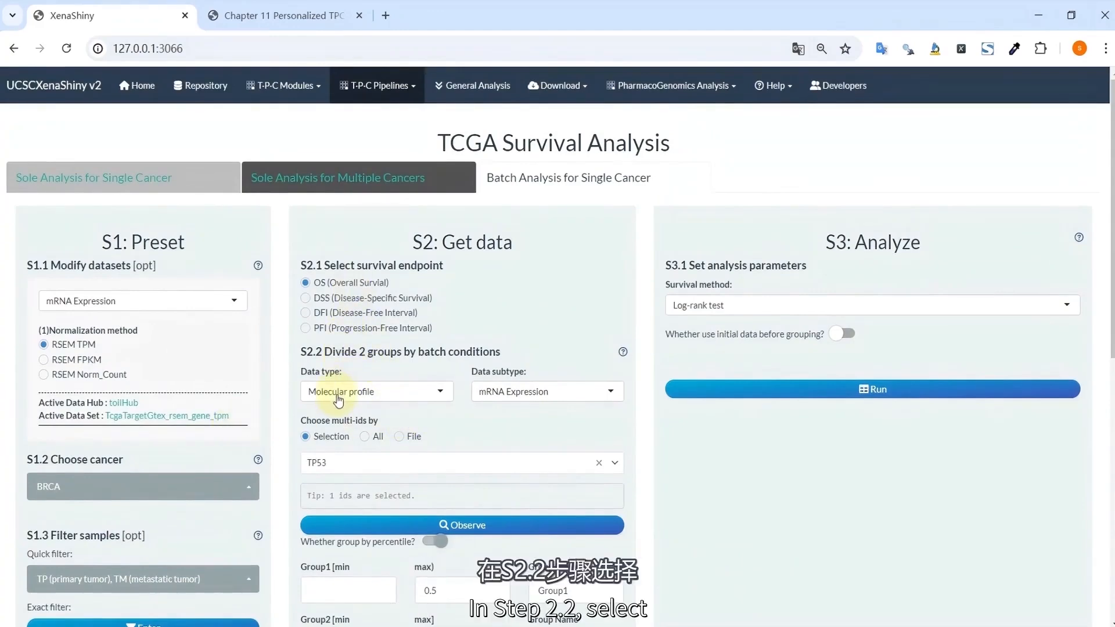
scroll(338, 400, down, 1)
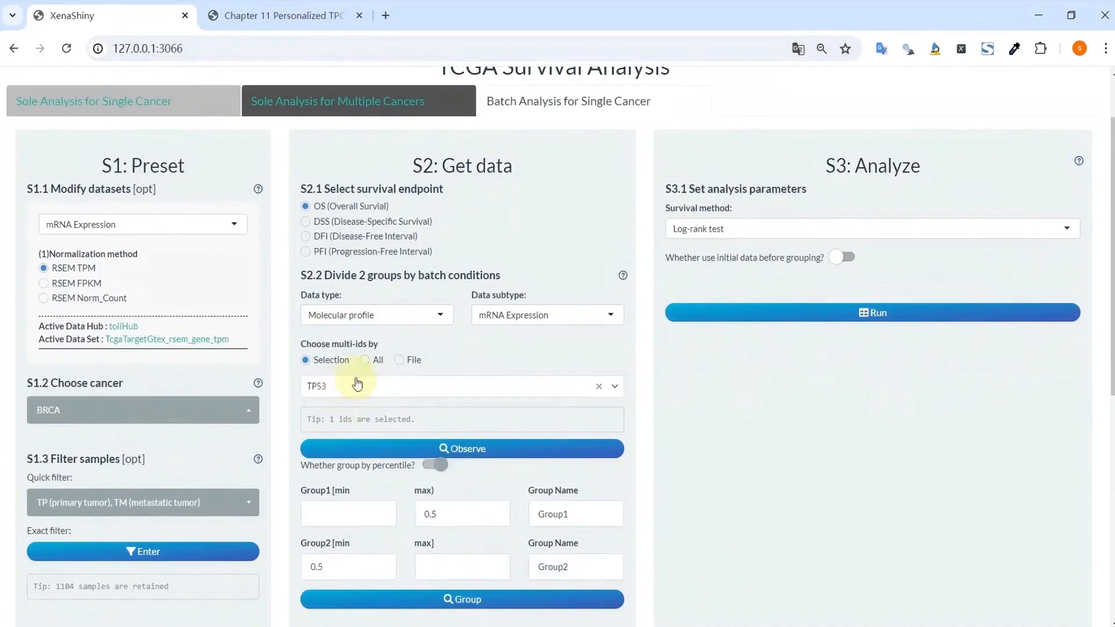
click(371, 314)
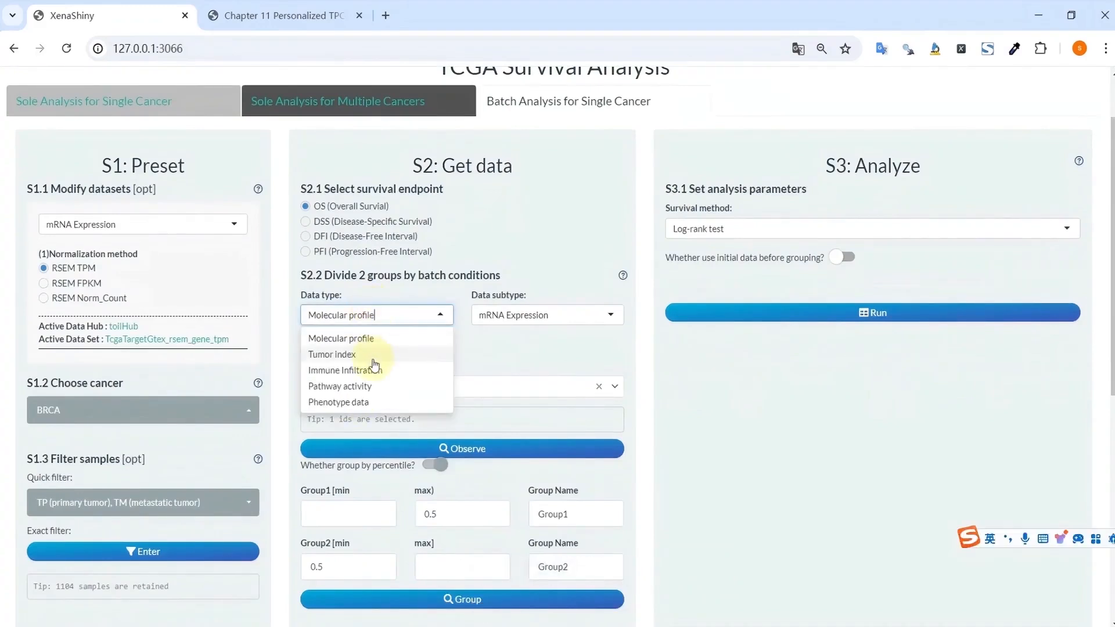
click(360, 386)
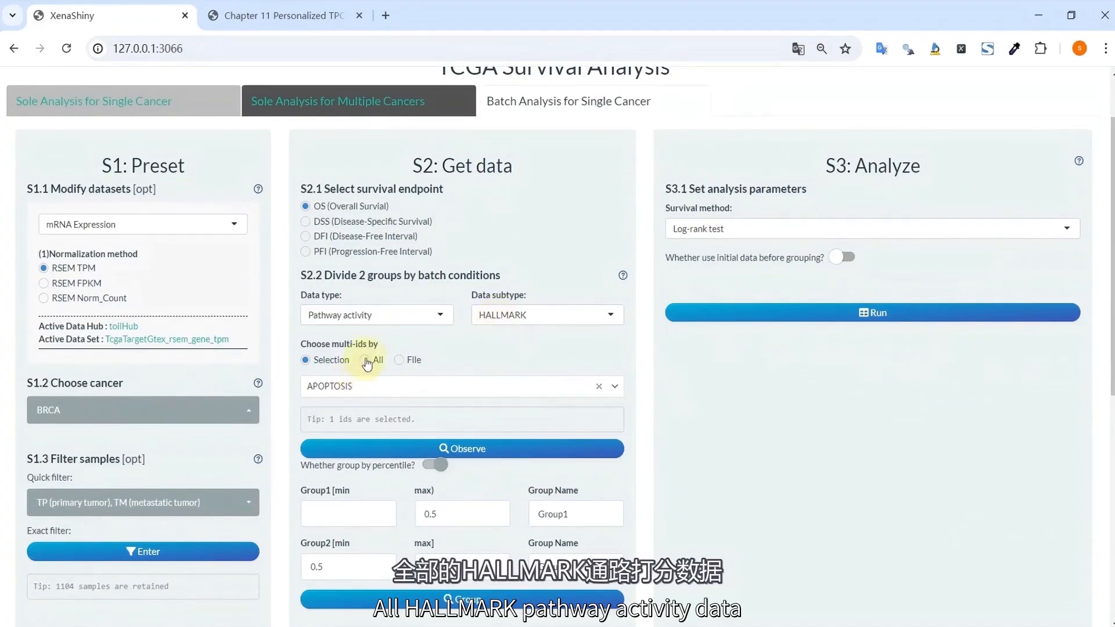
click(366, 361)
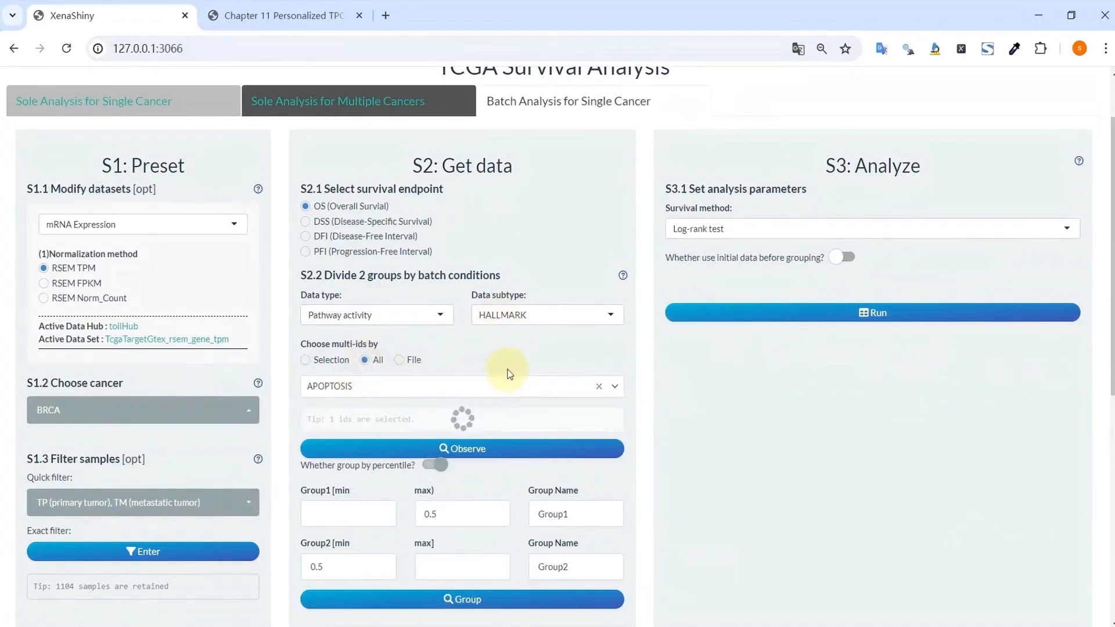
Query the data for all HALLMARK pathway ids and name the first group Low_Score
click(488, 418)
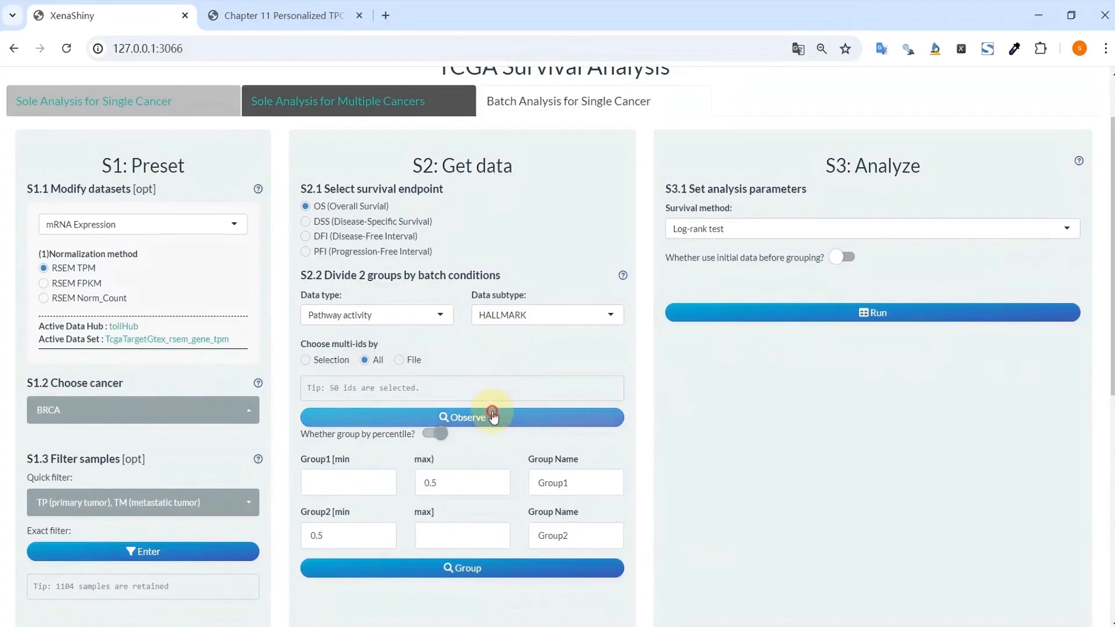
scroll(468, 367, down, 2)
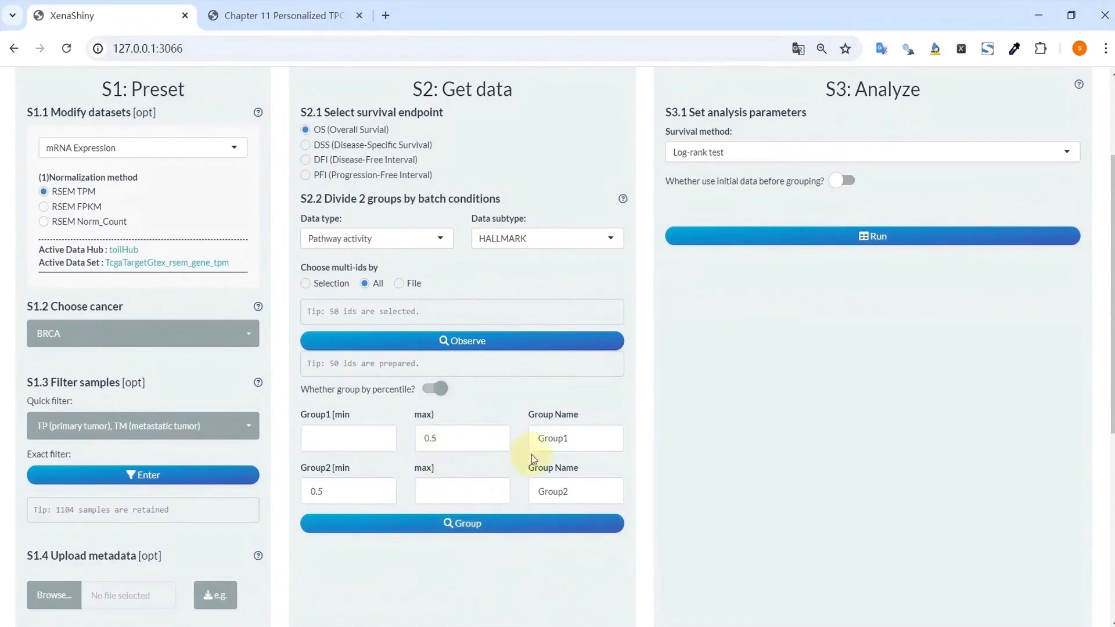
double_click(544, 440)
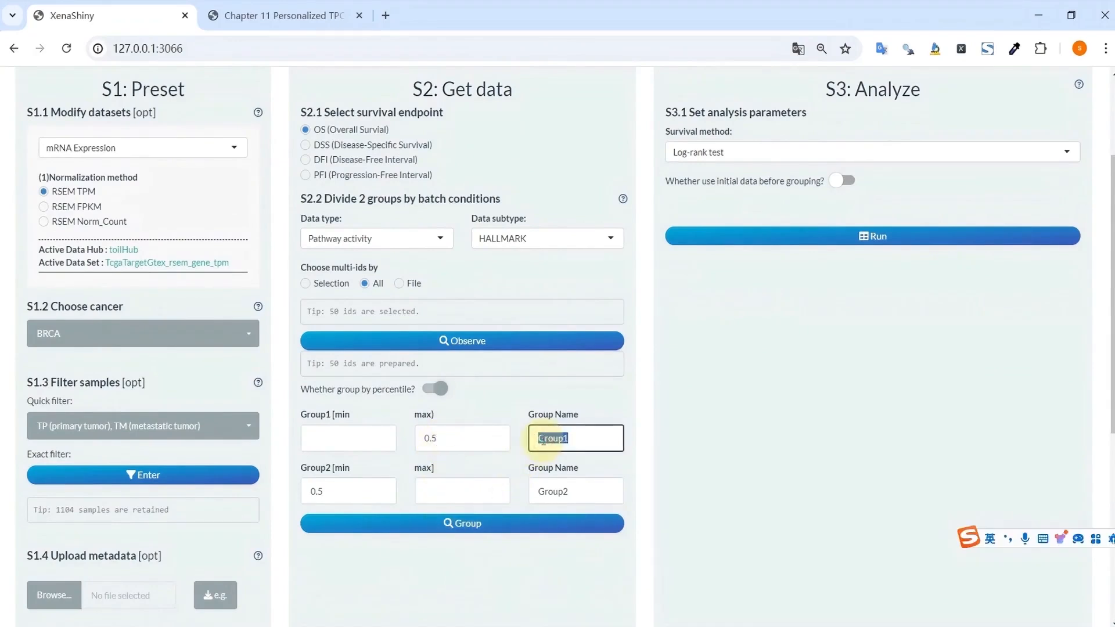
text(Hih)
key(BackSpace)
key(BackSpace)
key(BackSpace)
text(Low_Score)
Name the second group High_Score and split the samples into the two groups for every pathway
double_click(543, 440)
key(ctrl+c)
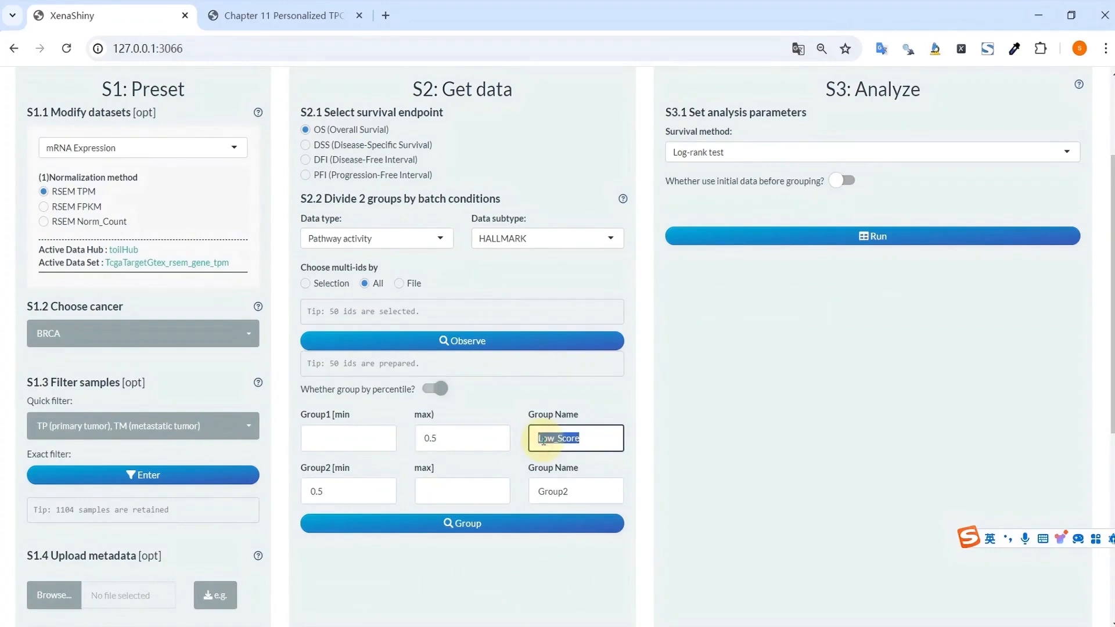
double_click(553, 491)
key(ctrl+v)
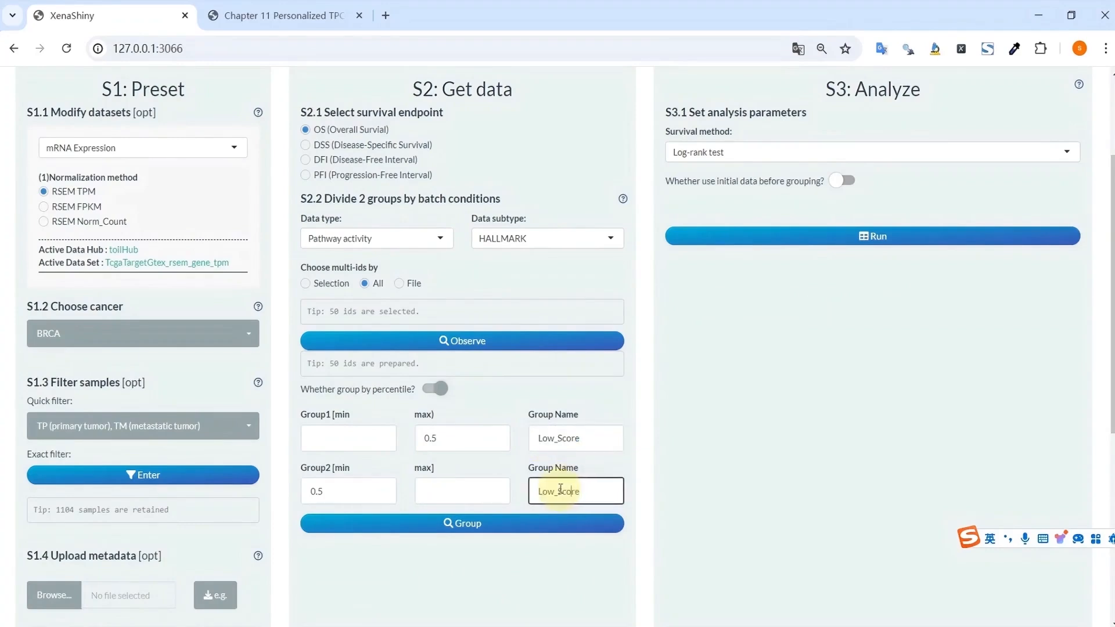
click(560, 489)
key(BackSpace)
key(BackSpace)
key(BackSpace)
text(High)
click(482, 523)
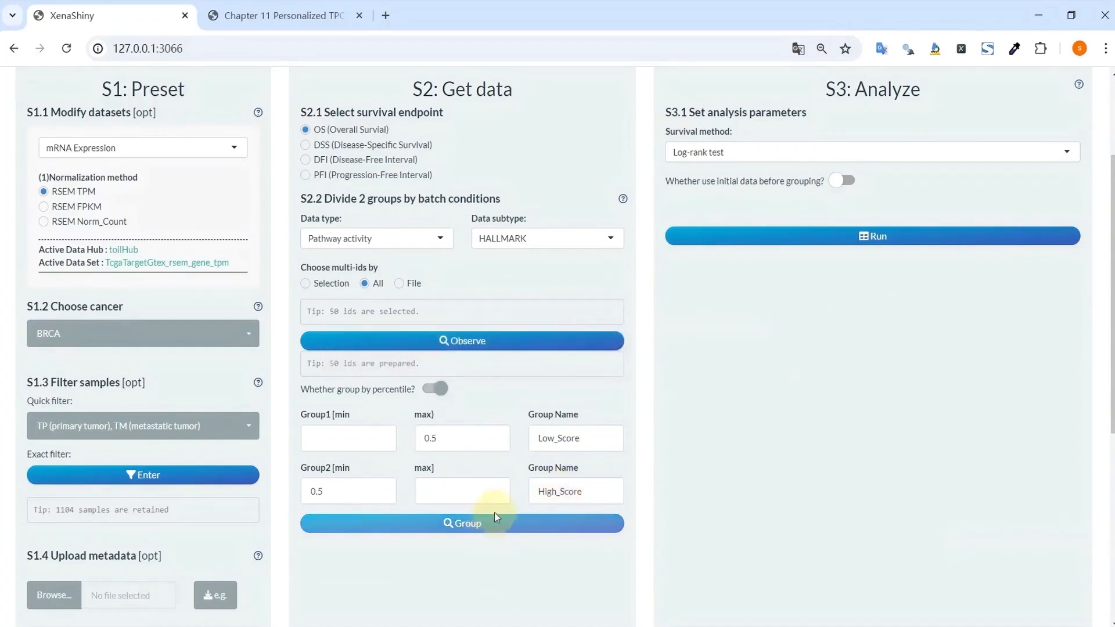
scroll(525, 491, down, 1)
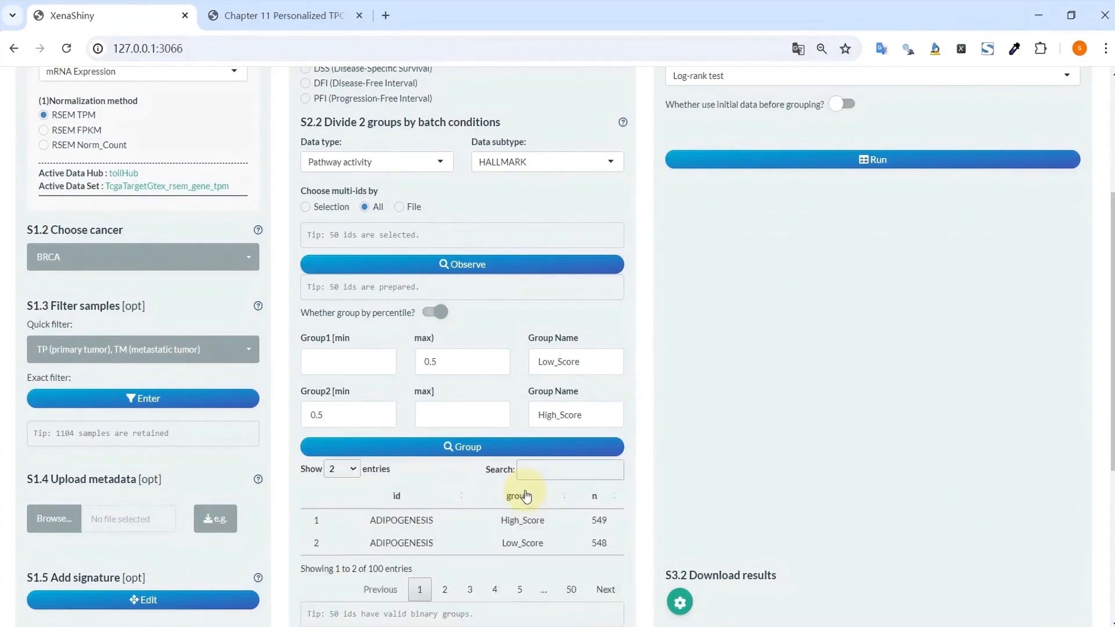
scroll(525, 495, down, 2)
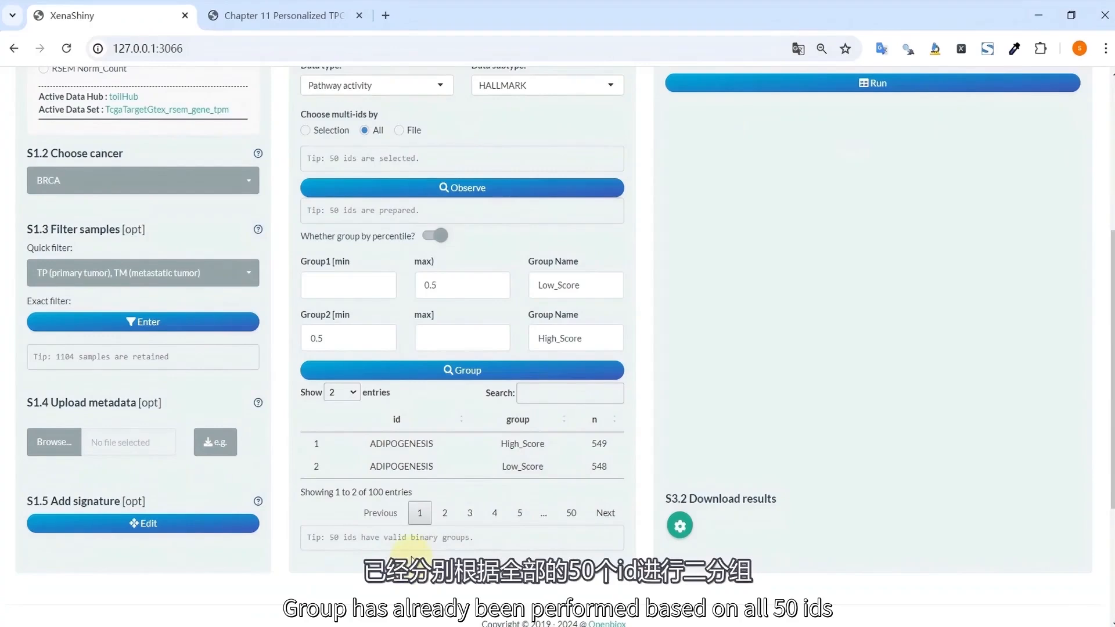
Run the batch log-rank test survival analysis and look through the table of pathway results
scroll(536, 534, up, 5)
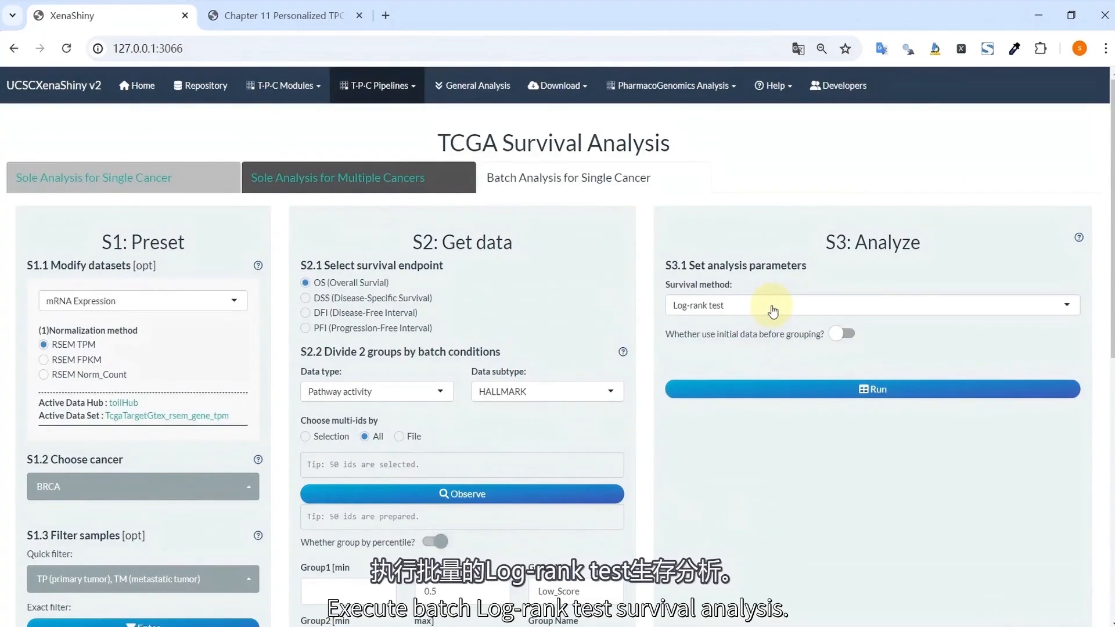
click(772, 390)
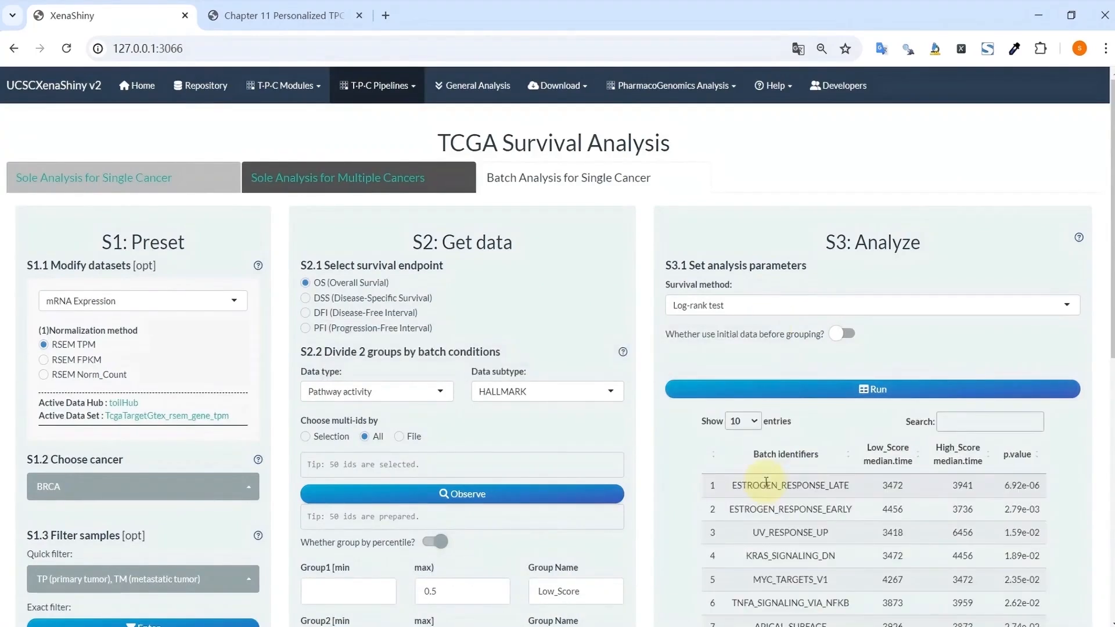
scroll(765, 482, down, 2)
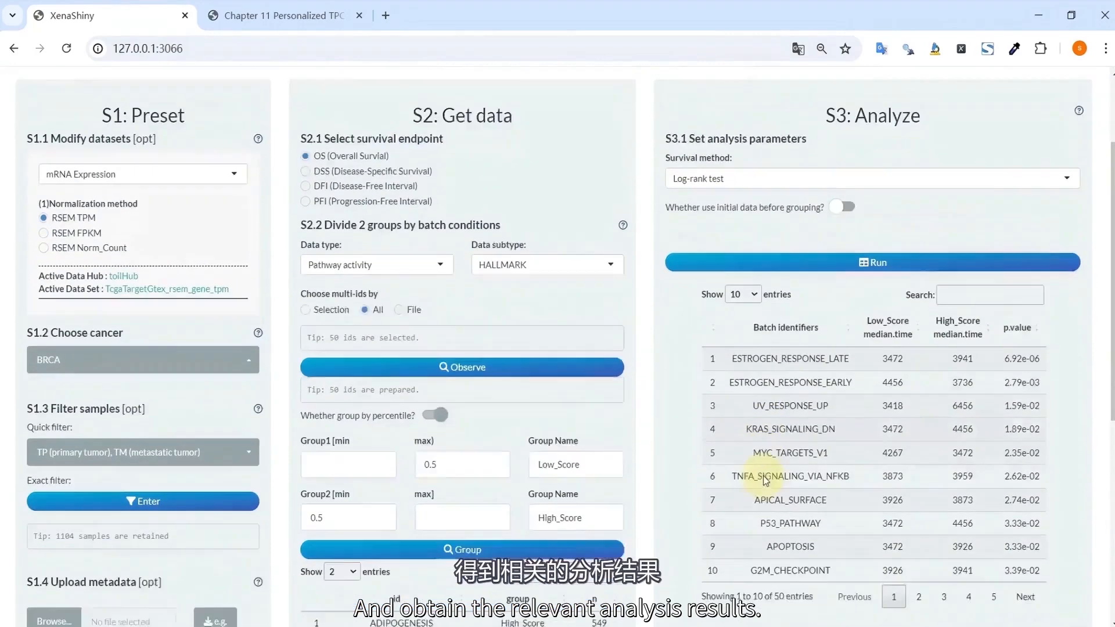
scroll(765, 477, up, 1)
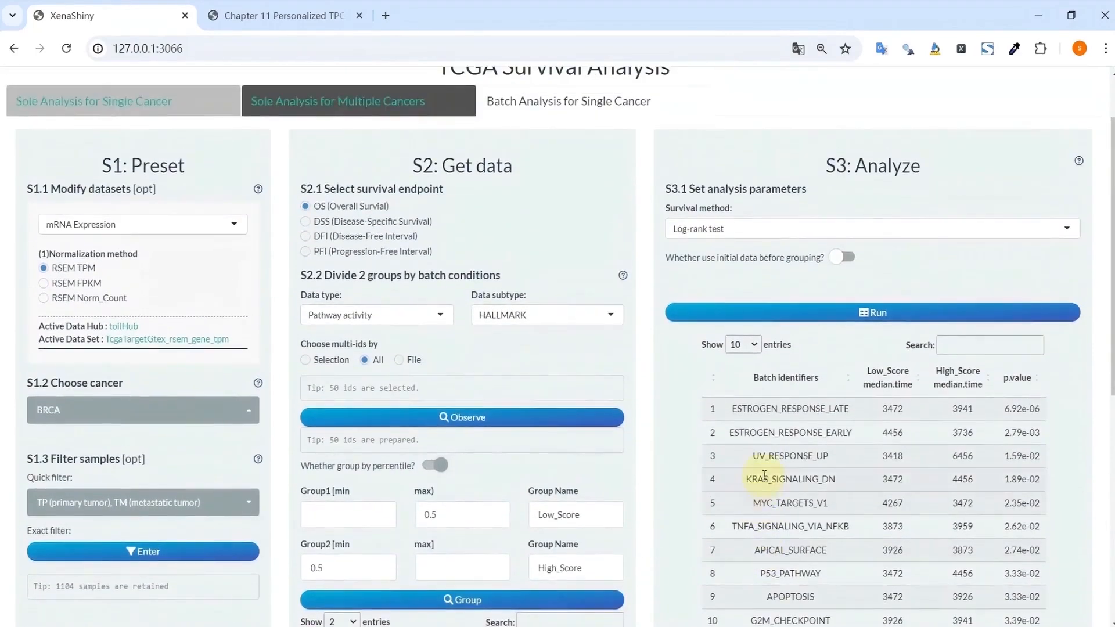
scroll(764, 475, up, 2)
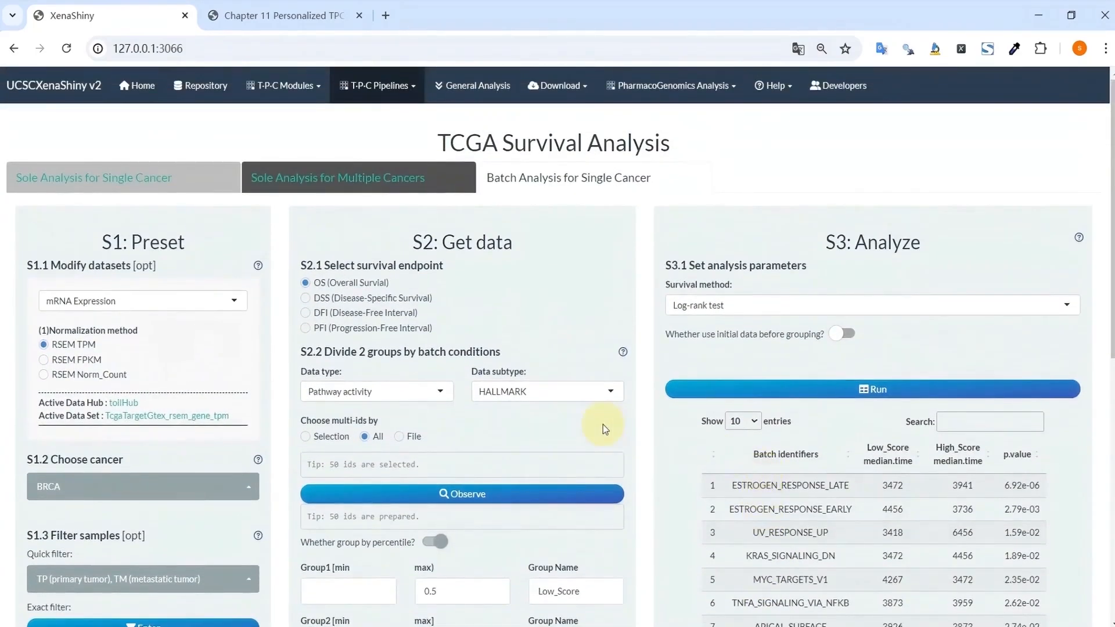
Open the TCGA Cross-Omics Analysis pipeline, keep TP53 as the gene, and load its mRNA, mutation and CNV data
click(386, 88)
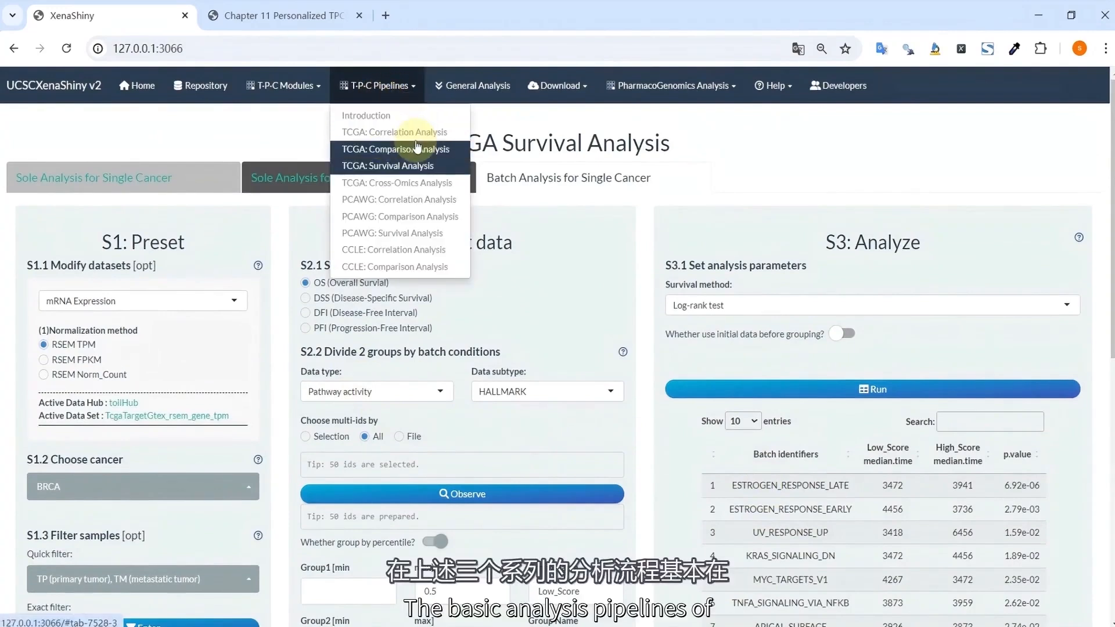
click(412, 183)
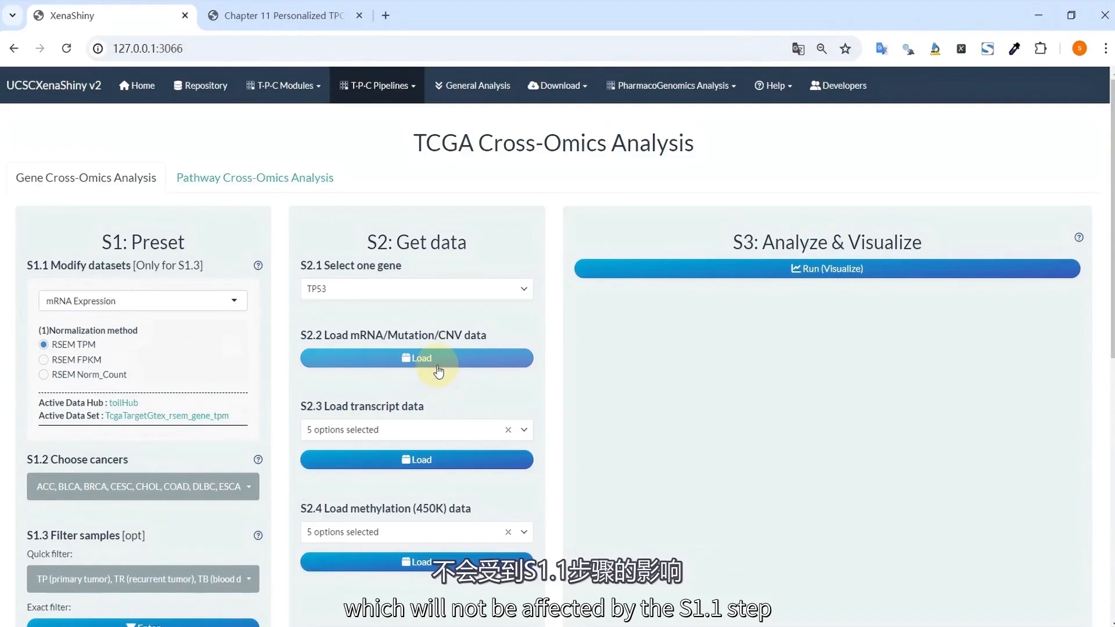
scroll(246, 289, down, 1)
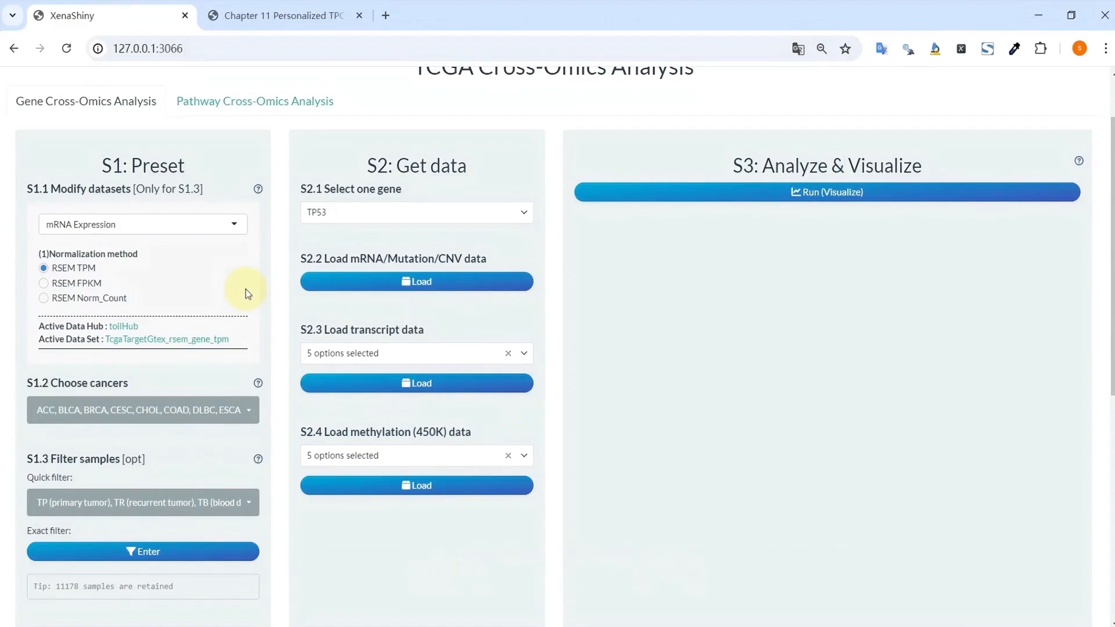
scroll(339, 308, up, 2)
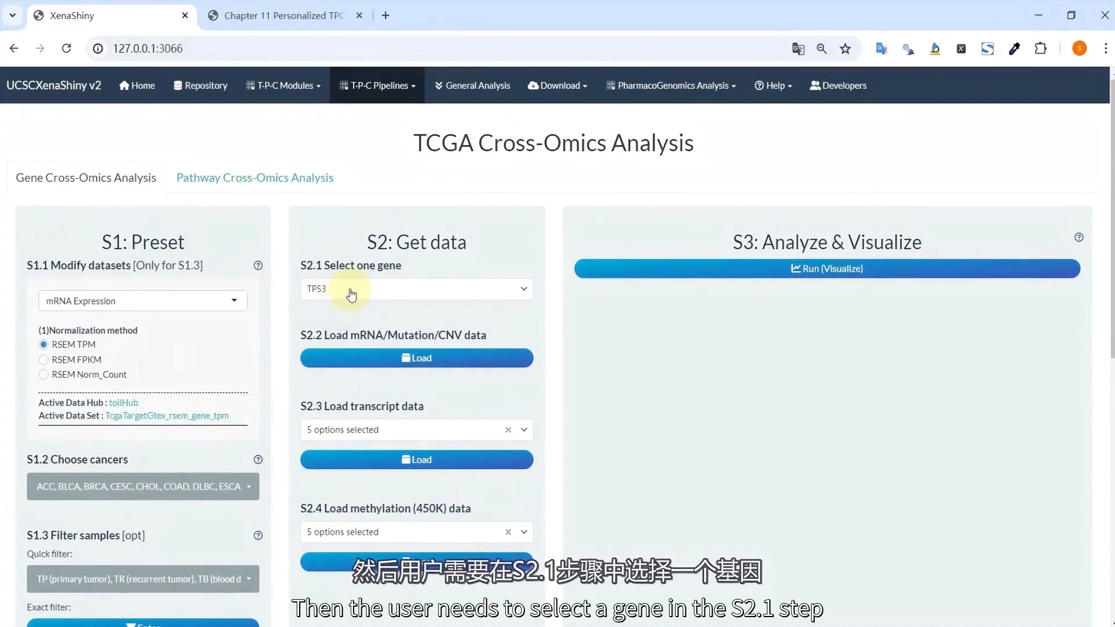
click(351, 295)
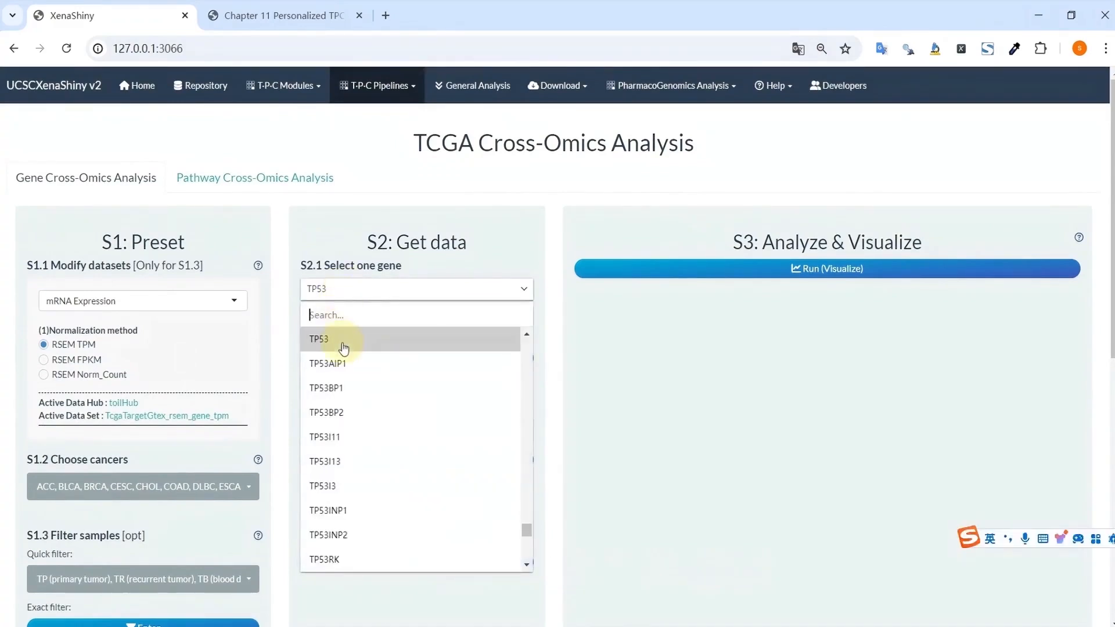
click(344, 346)
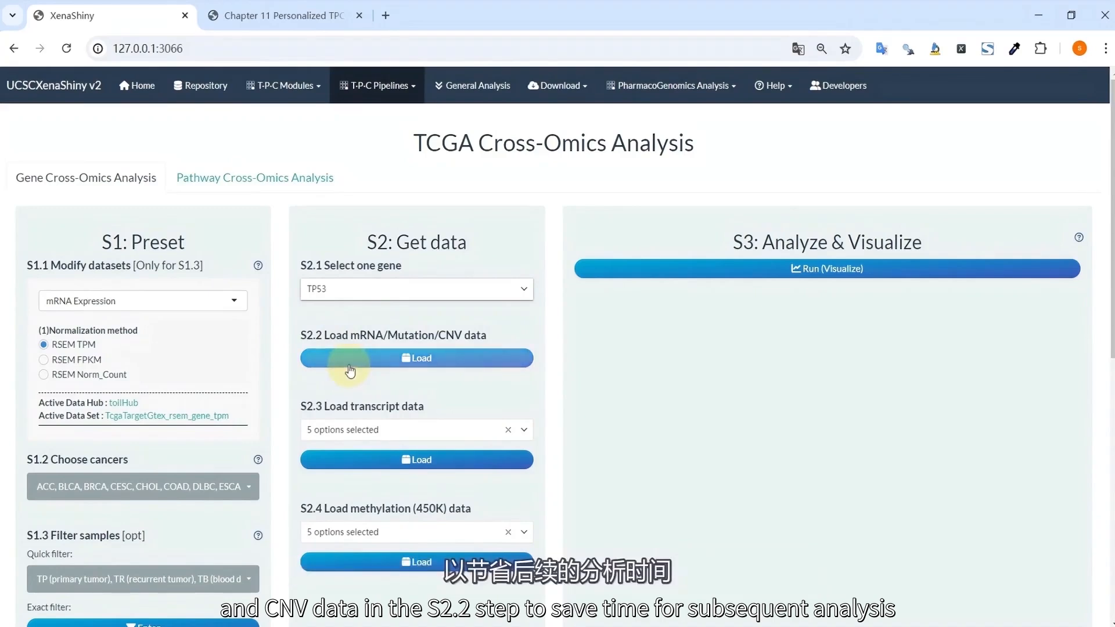
click(352, 360)
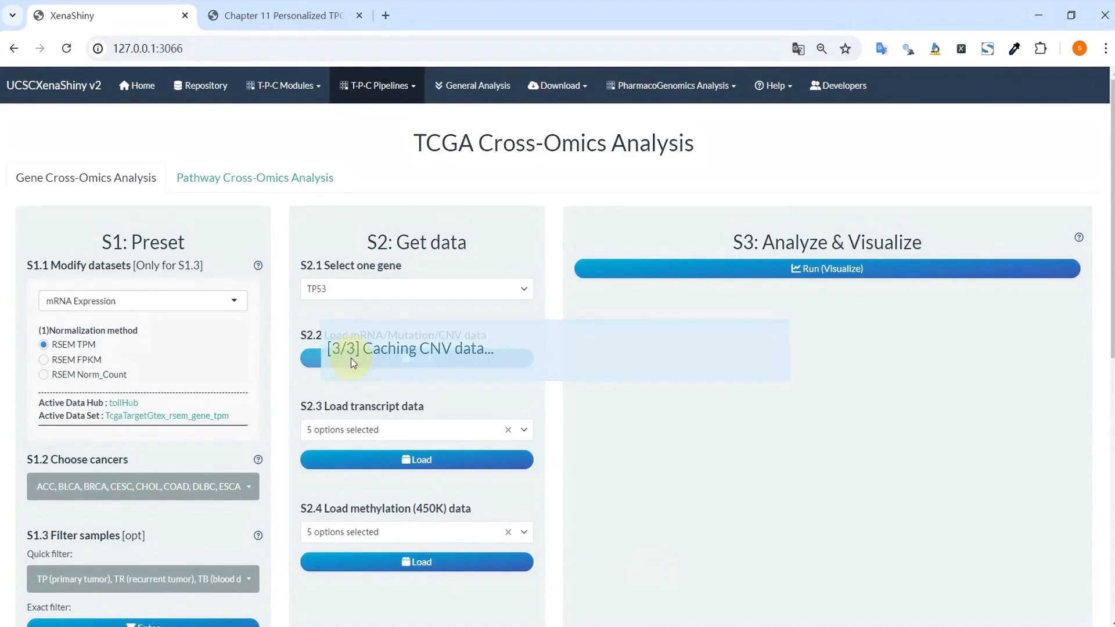
Load the transcript data for the five preselected TP53 transcripts and review the list of available transcripts
scroll(360, 384, down, 1)
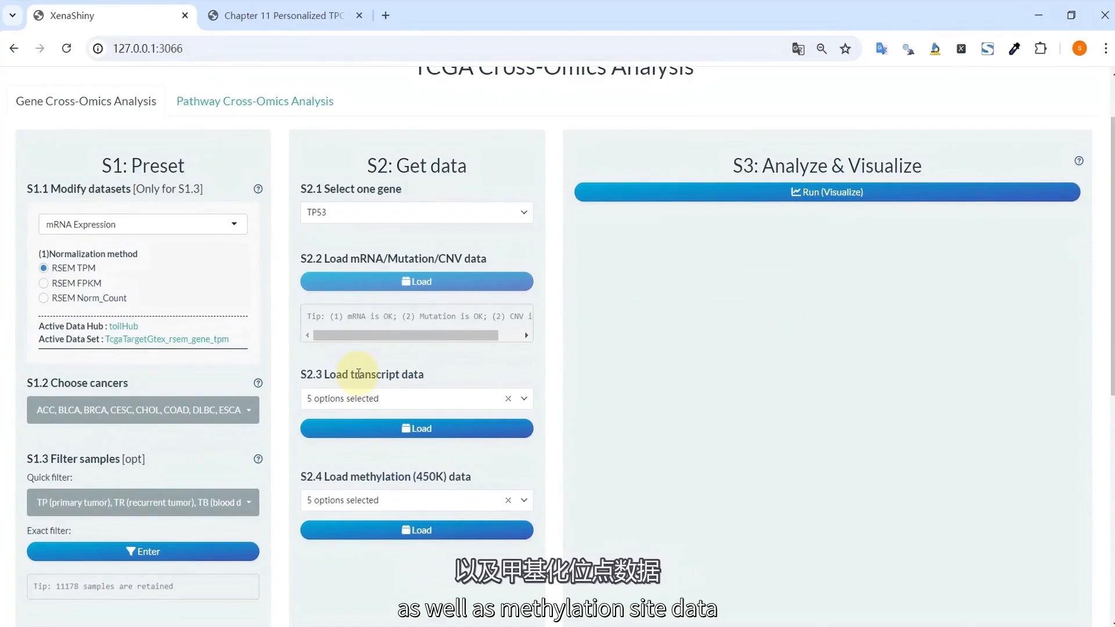
click(368, 430)
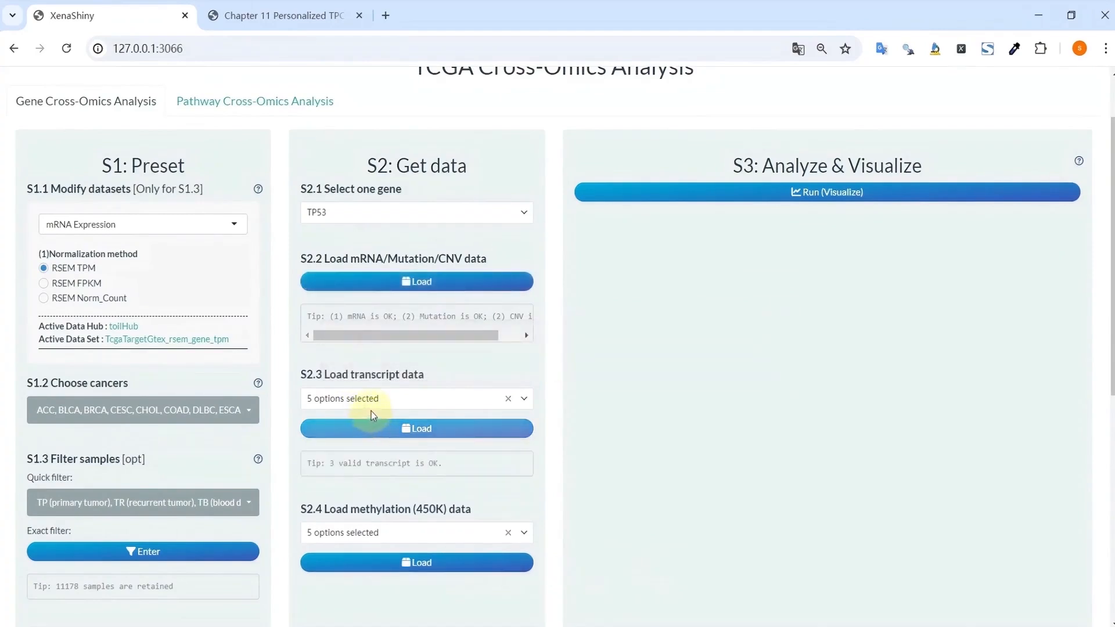
click(372, 400)
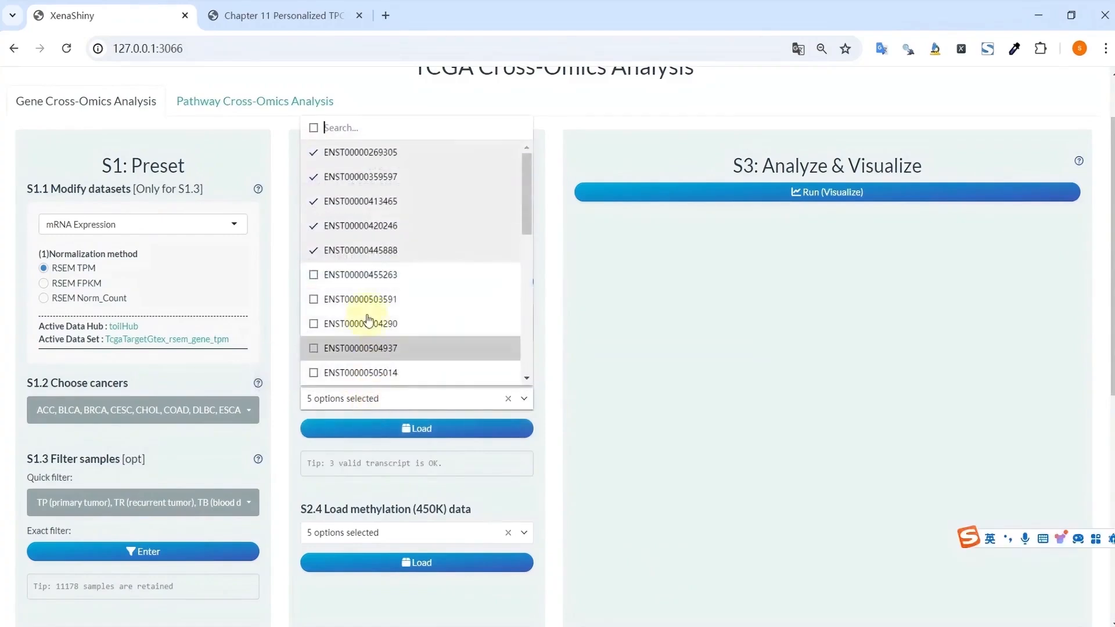
scroll(378, 326, down, 3)
click(500, 493)
Review the available CpG sites and load the 450K methylation data for the five preselected ones
scroll(482, 464, down, 1)
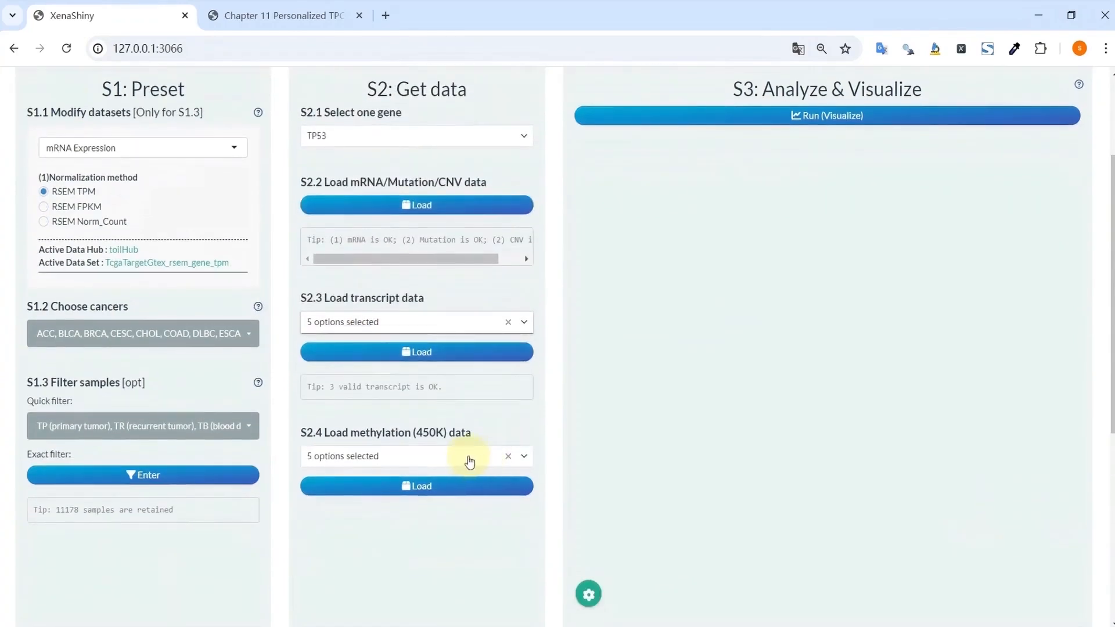
click(467, 459)
scroll(415, 308, down, 2)
scroll(413, 302, up, 2)
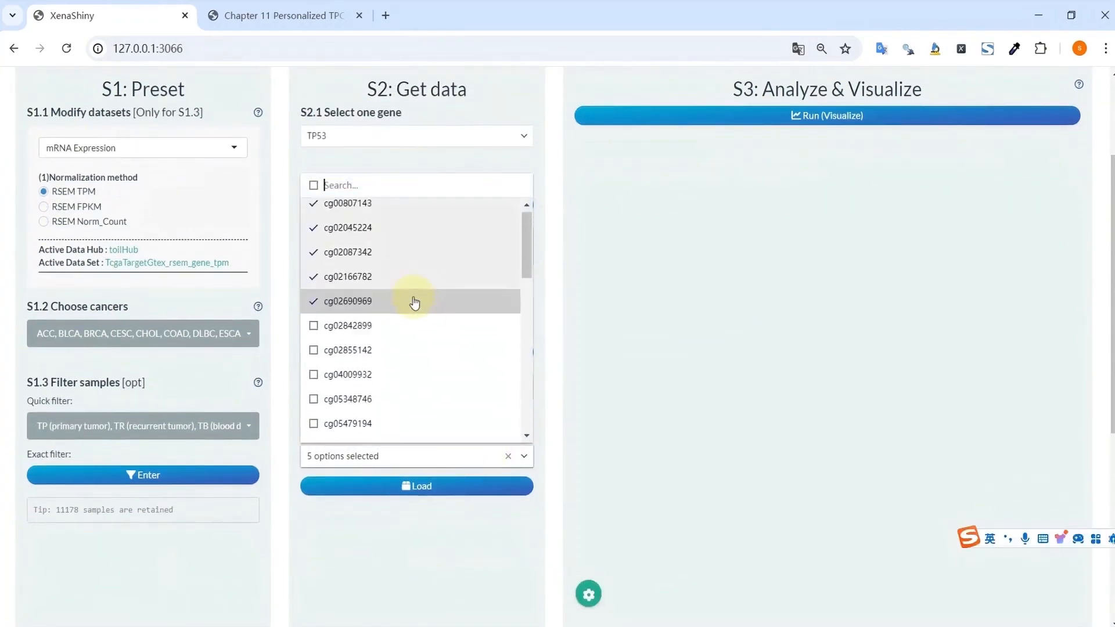
click(465, 487)
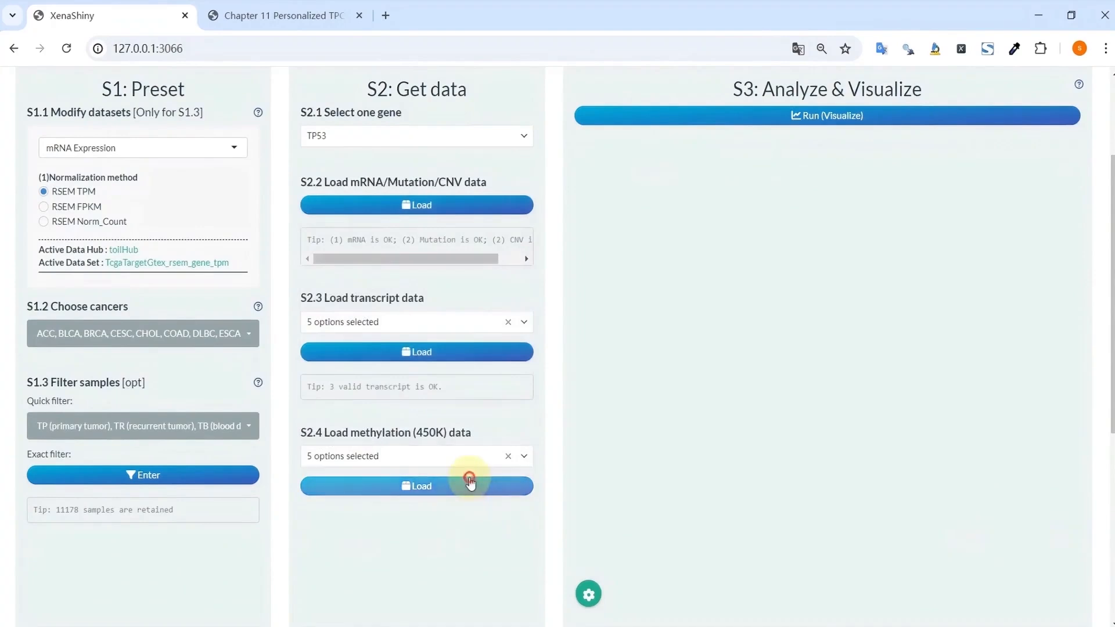
Run the TP53 cross-omics visualization and read the help on its profile columns
scroll(651, 475, up, 2)
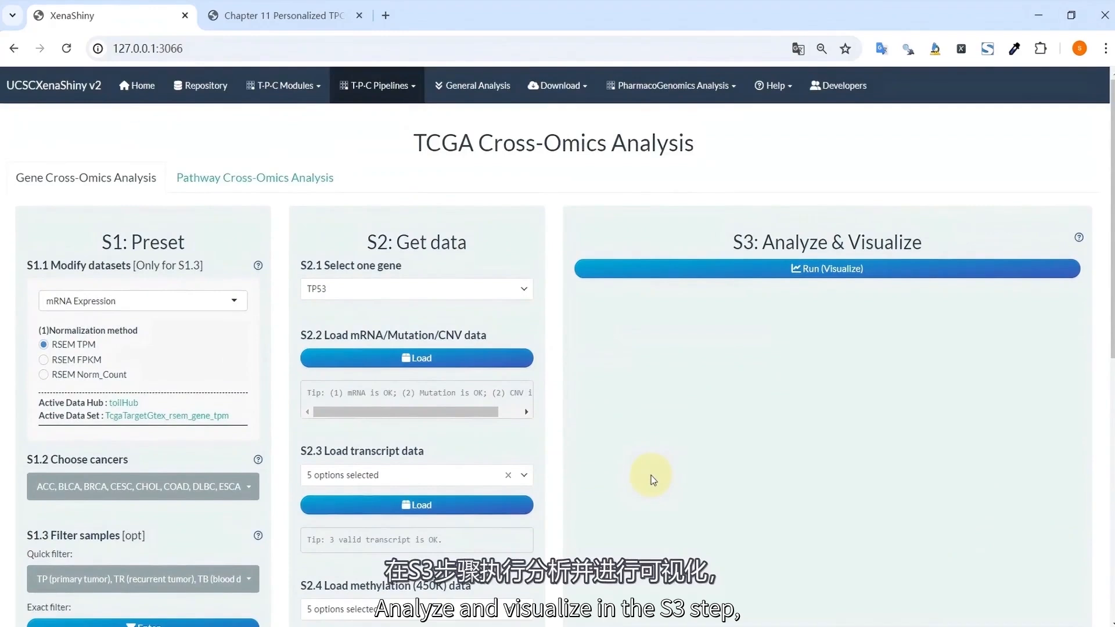
click(704, 269)
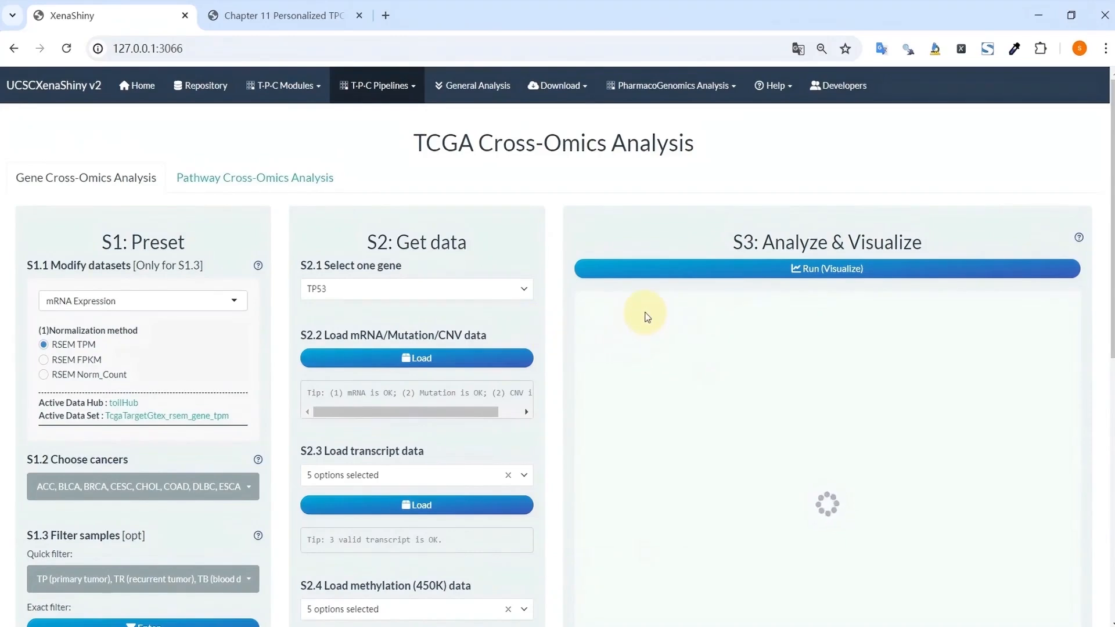
scroll(647, 316, down, 3)
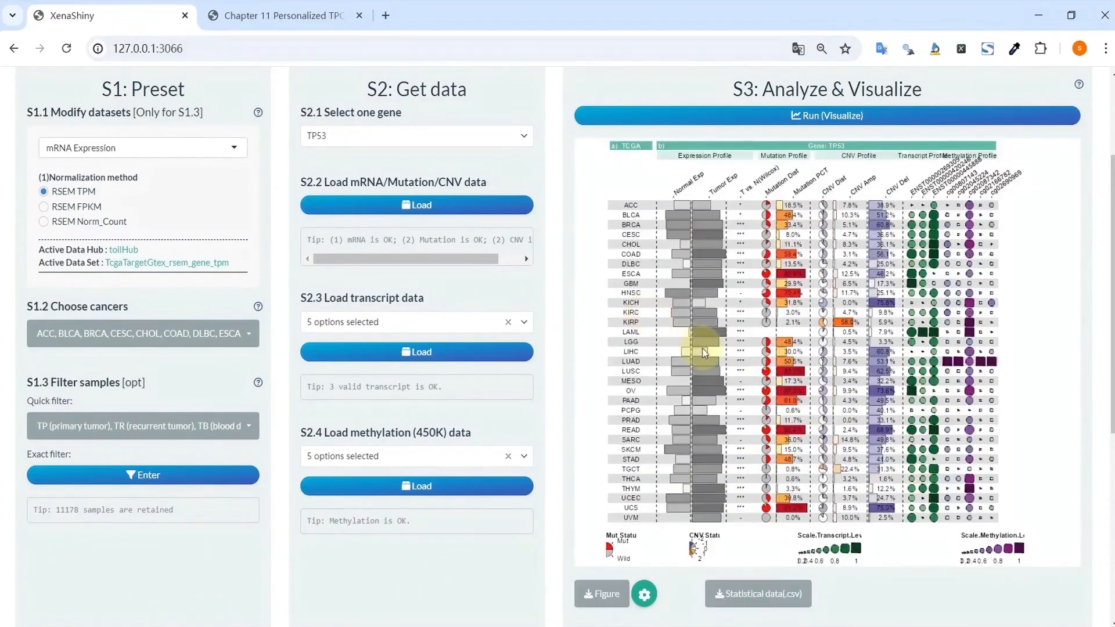
click(1079, 87)
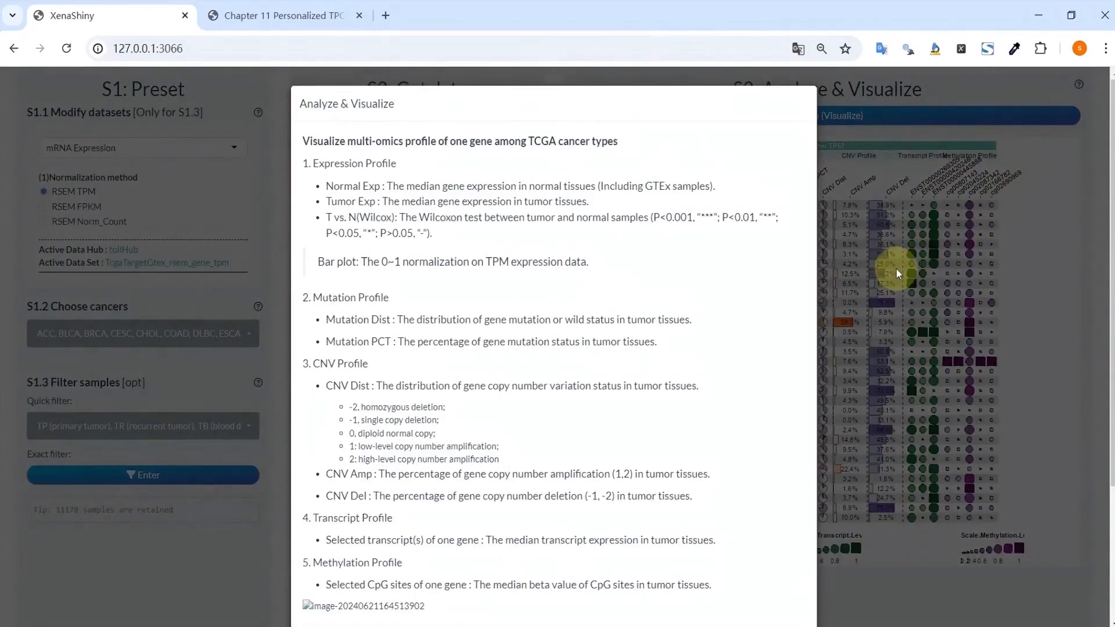
click(998, 117)
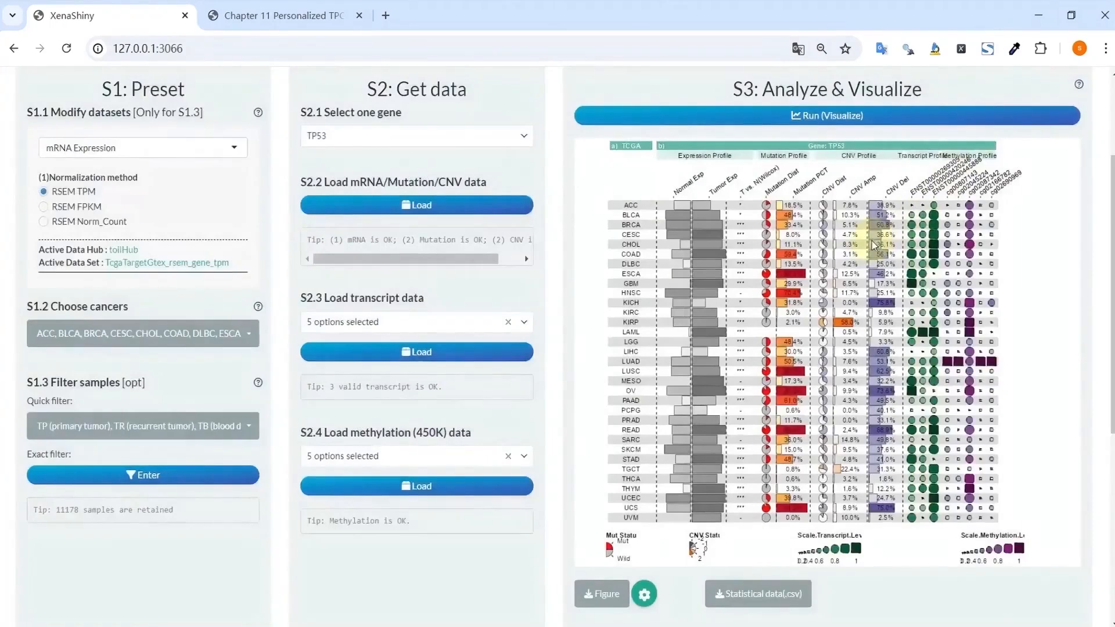
Download the TP53 cross-omics figure as a PDF and open the saved file to view it
scroll(715, 435, down, 1)
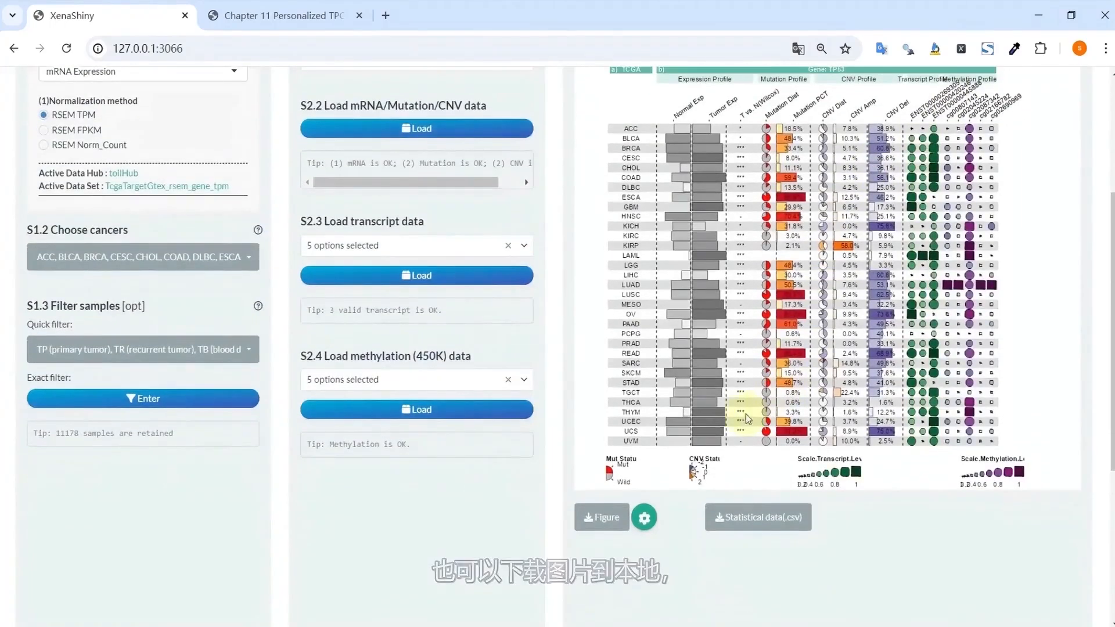
click(644, 518)
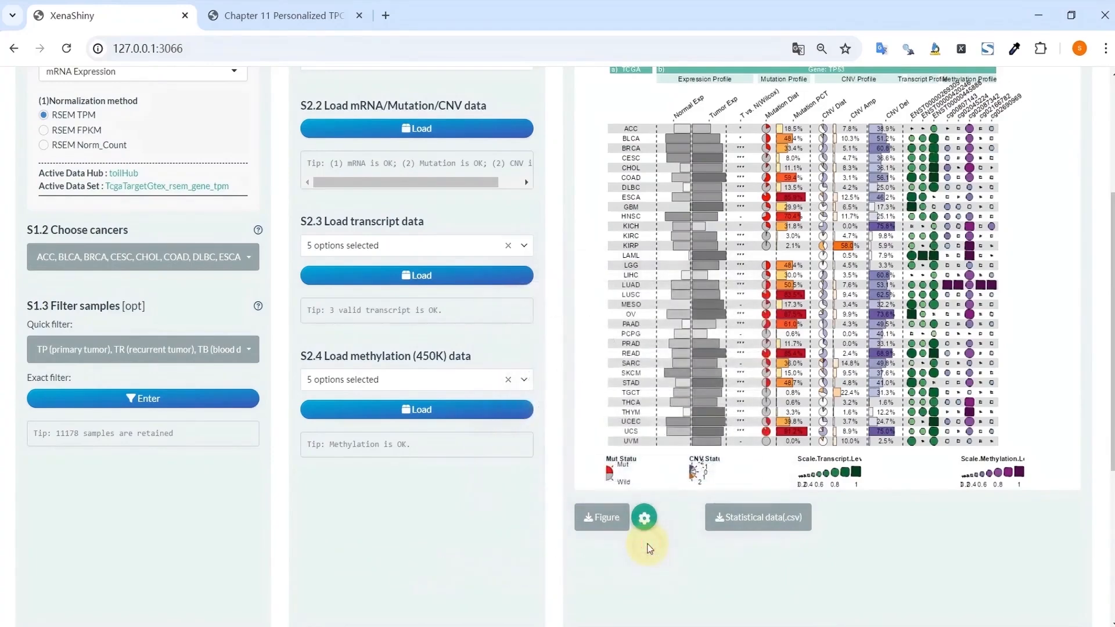
click(619, 521)
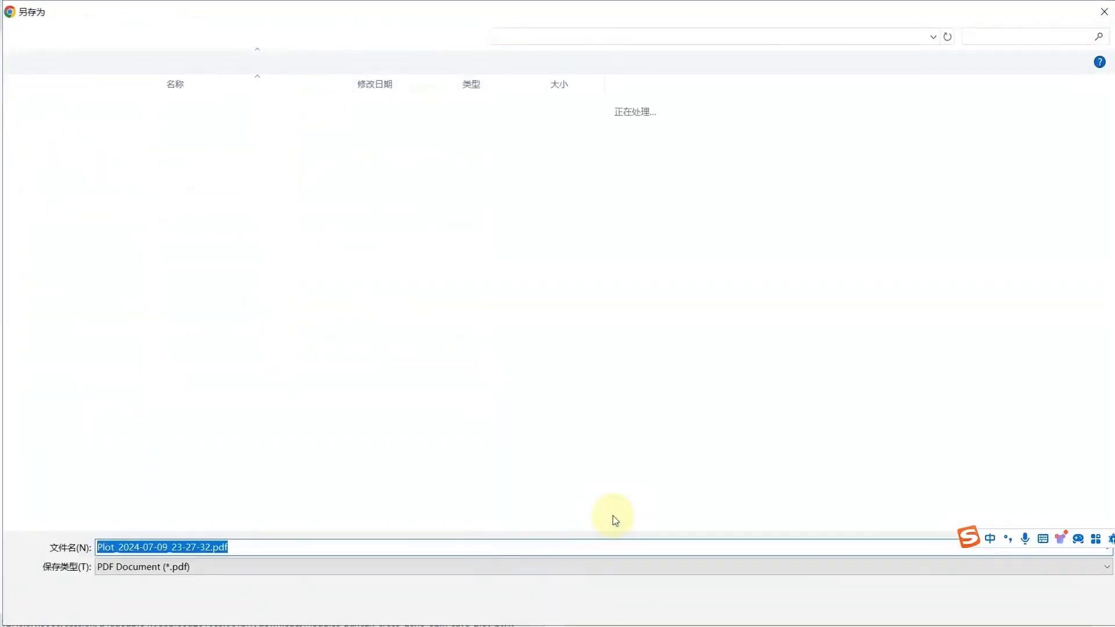
click(996, 606)
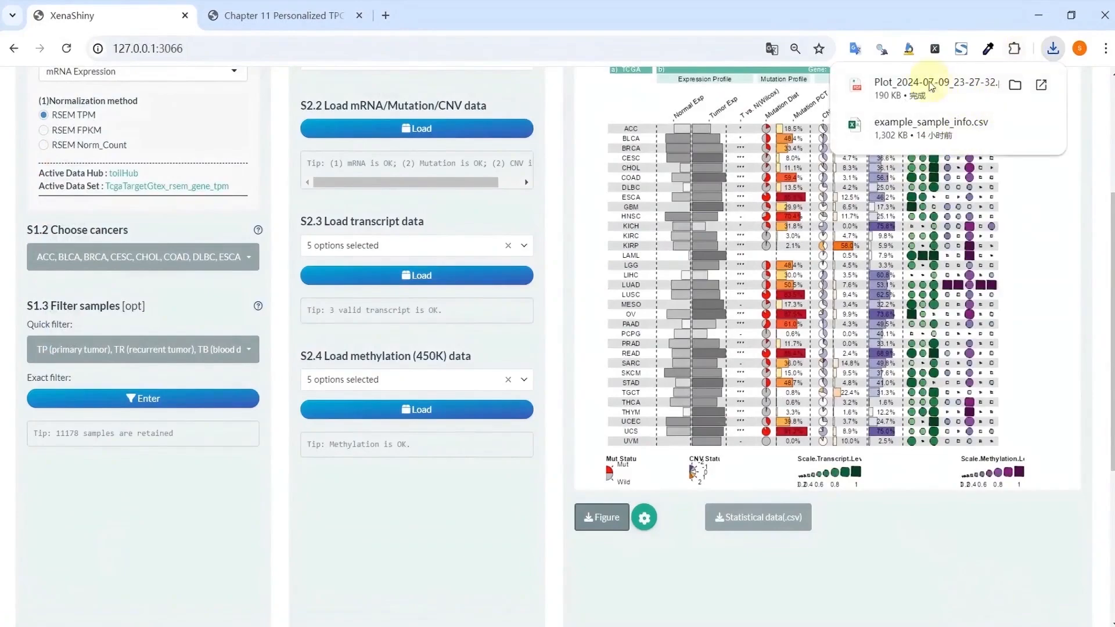
click(913, 90)
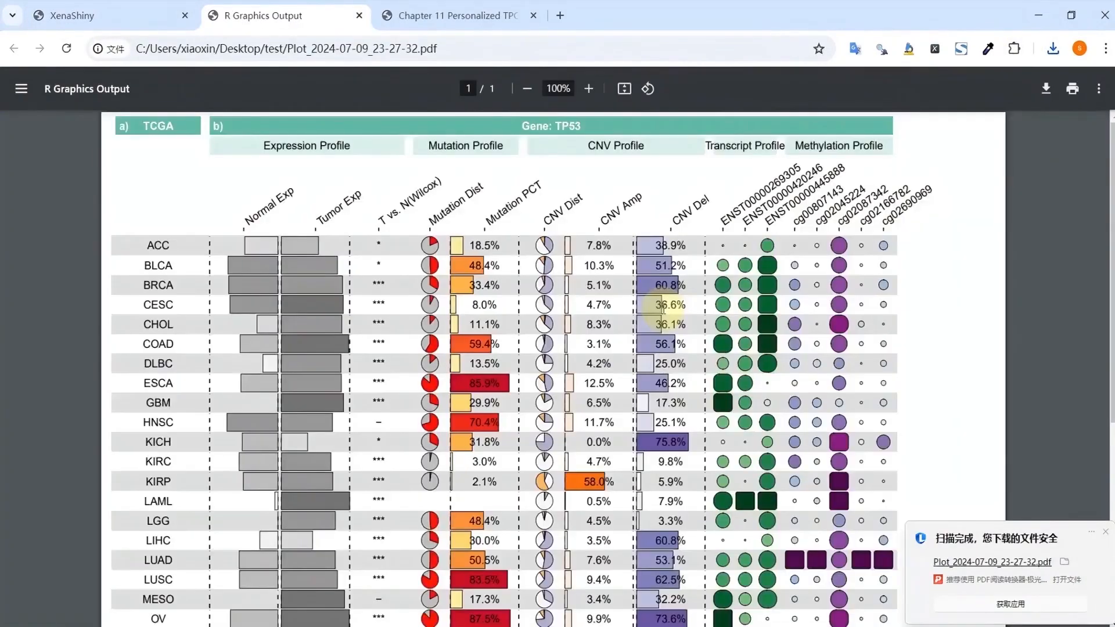
scroll(663, 307, down, 4)
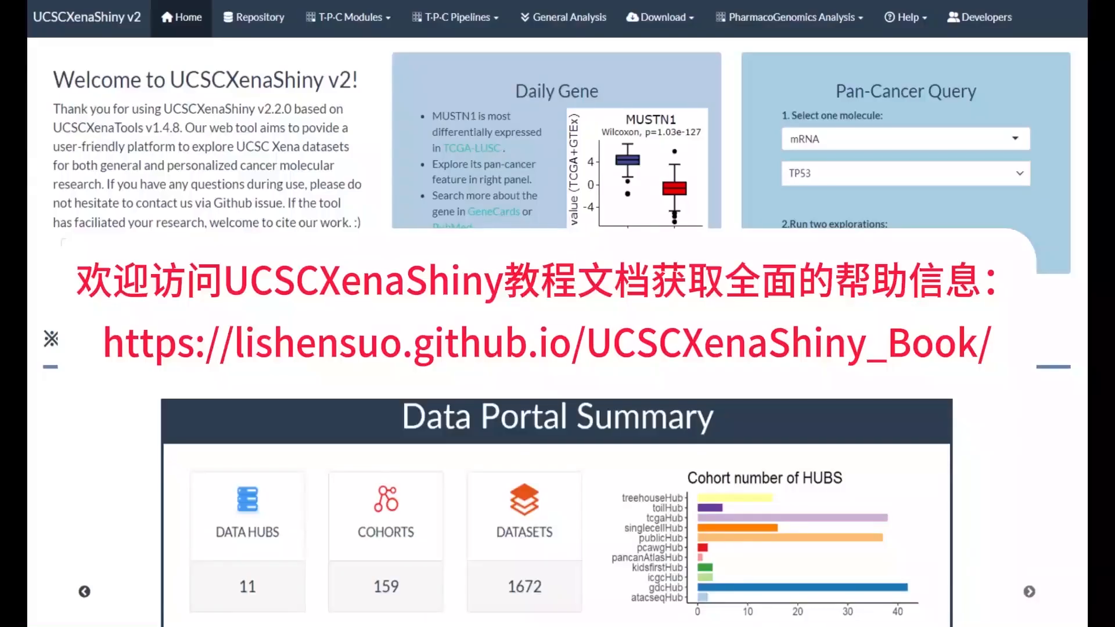